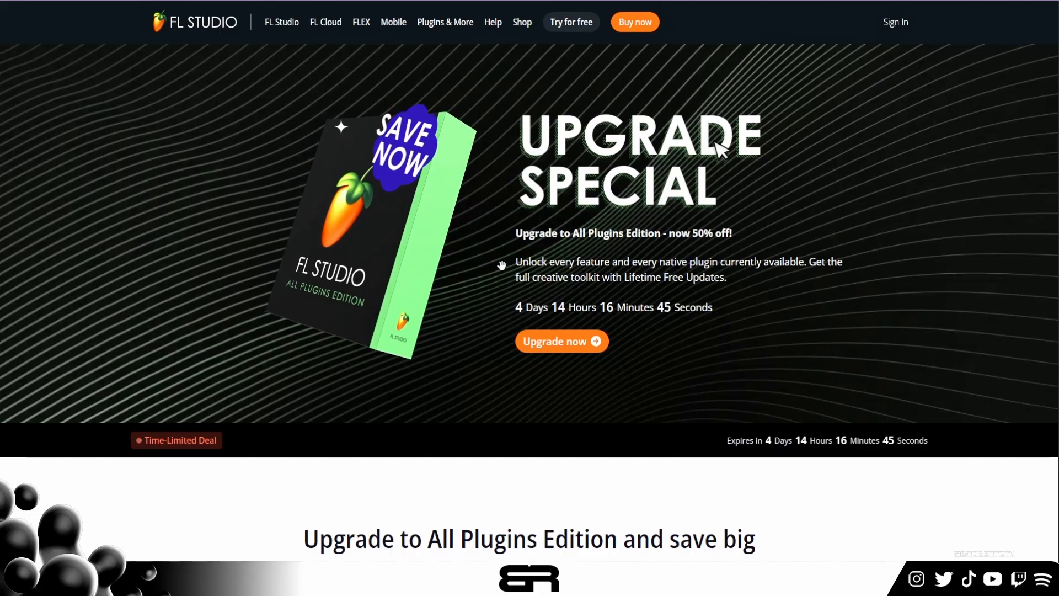
# - Examine the discounted All Plugins Edition upgrade offers for Fruity Edition, Producer Edition and Signature Bundle owners
pyautogui.scroll(-4, 504, 272)
pyautogui.scroll(-4, 504, 270)
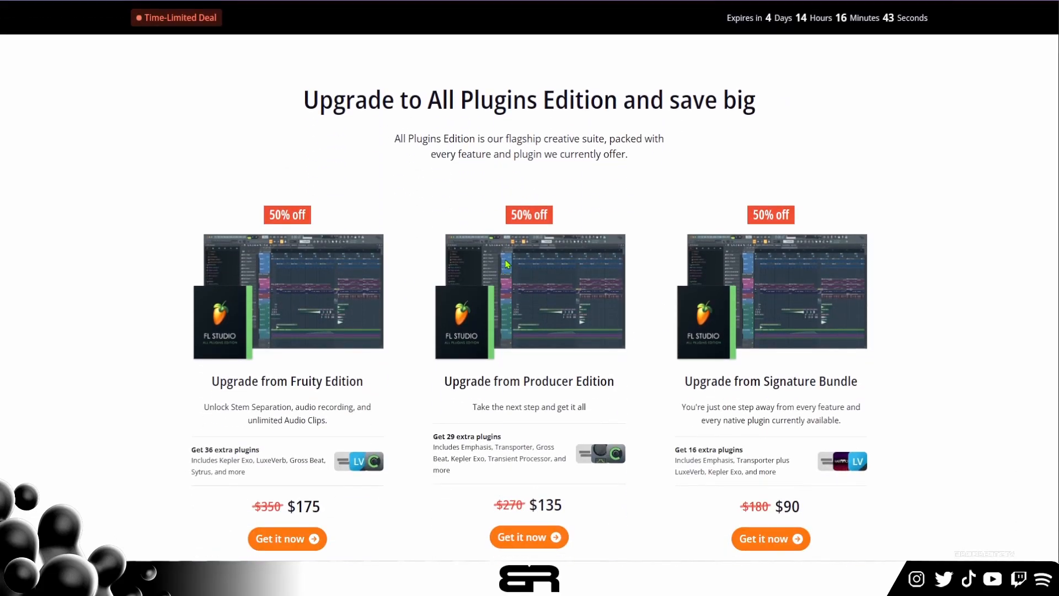
pyautogui.scroll(-2, 505, 266)
pyautogui.scroll(1, 503, 267)
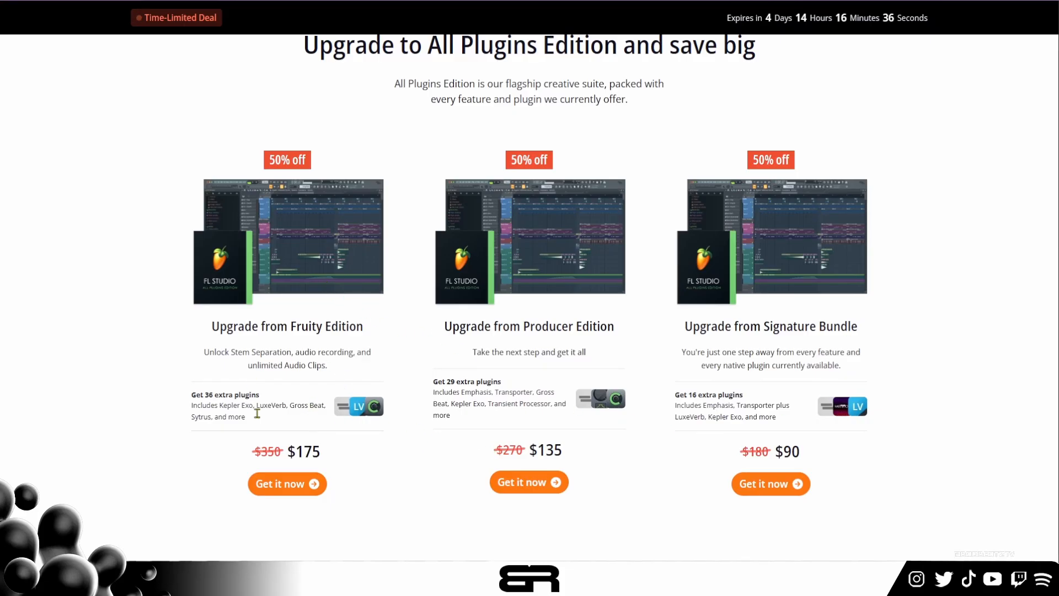
pyautogui.scroll(-2, 255, 309)
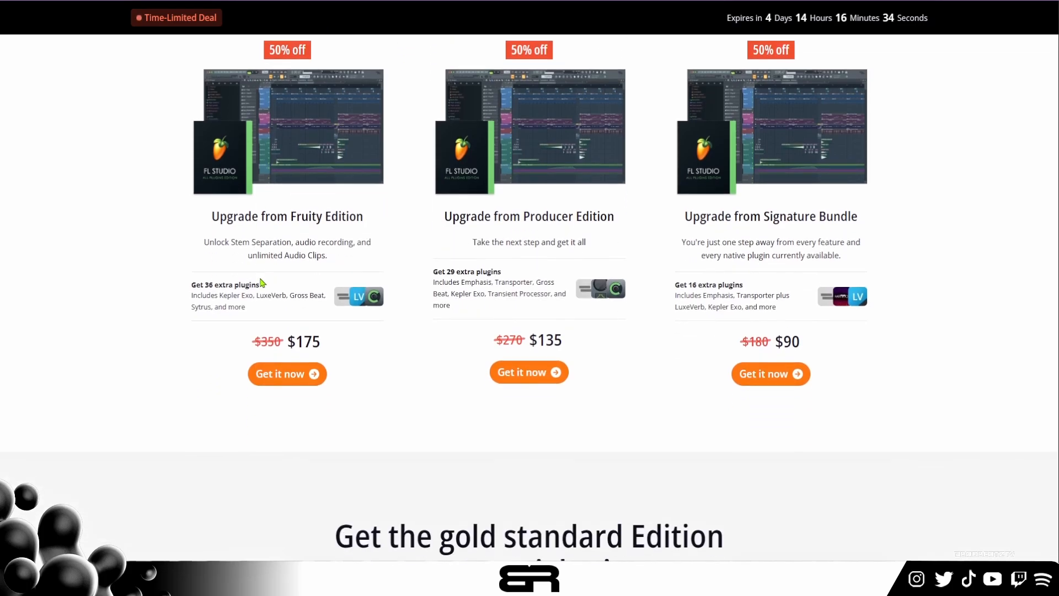
pyautogui.scroll(1, 326, 332)
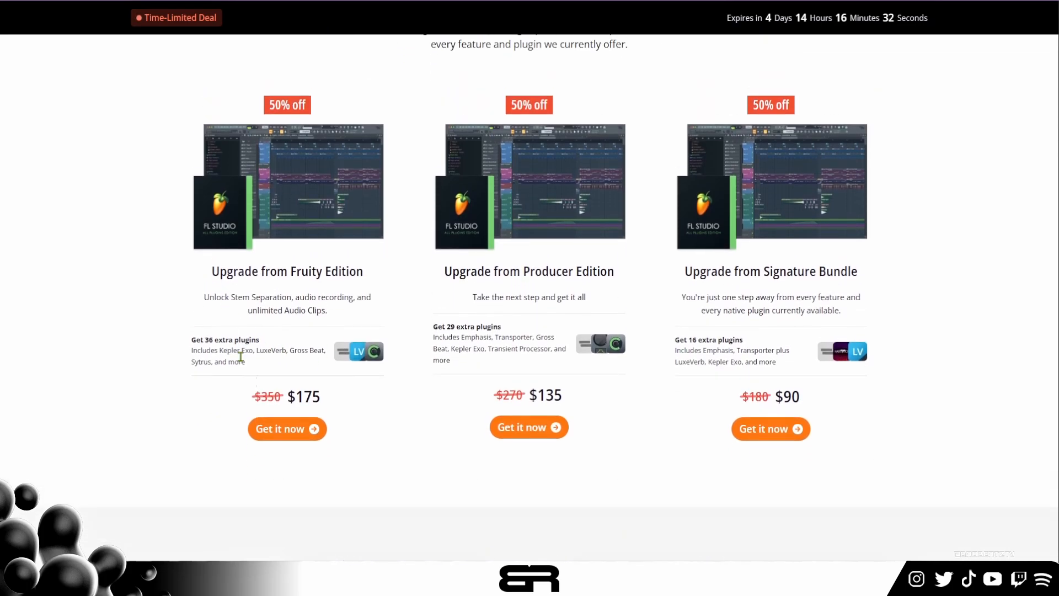
pyautogui.scroll(-3, 398, 323)
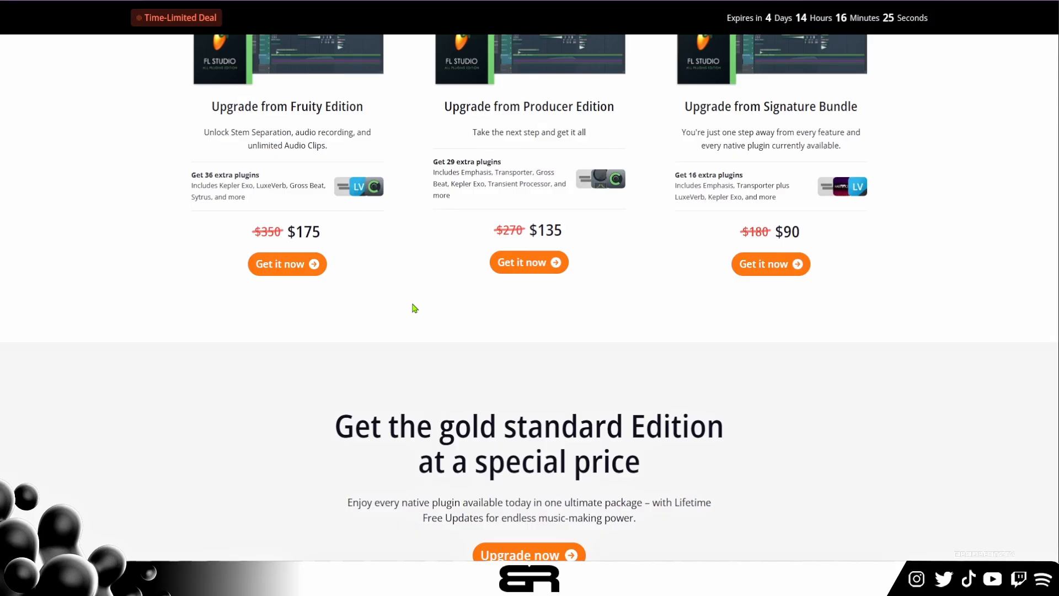
# - Examine the featured plugins and the full plugin list, noting the entries marked for All Plugins Edition only
pyautogui.scroll(-6, 574, 264)
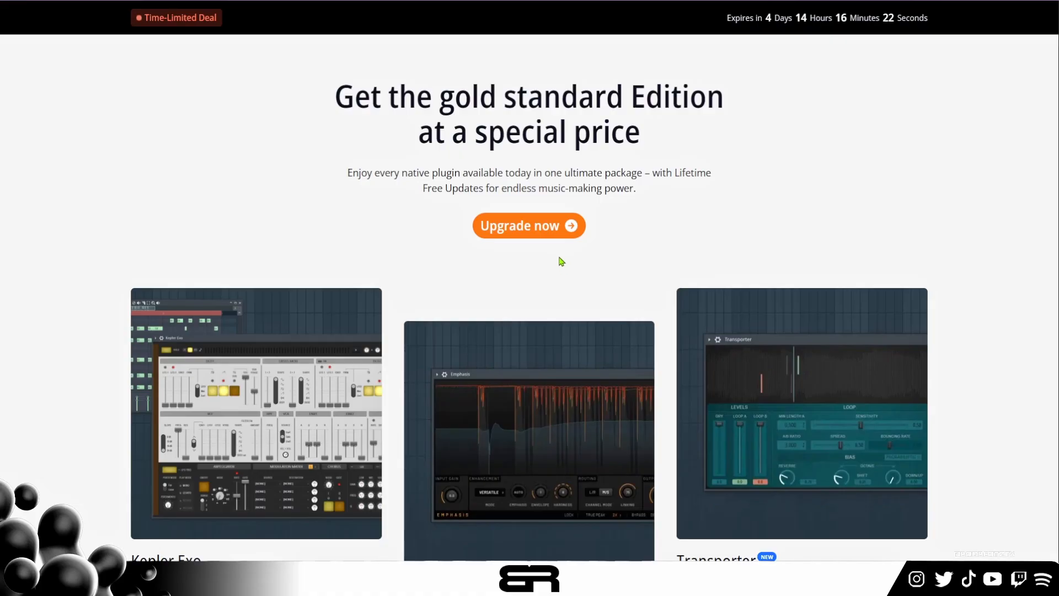
pyautogui.scroll(-3, 562, 261)
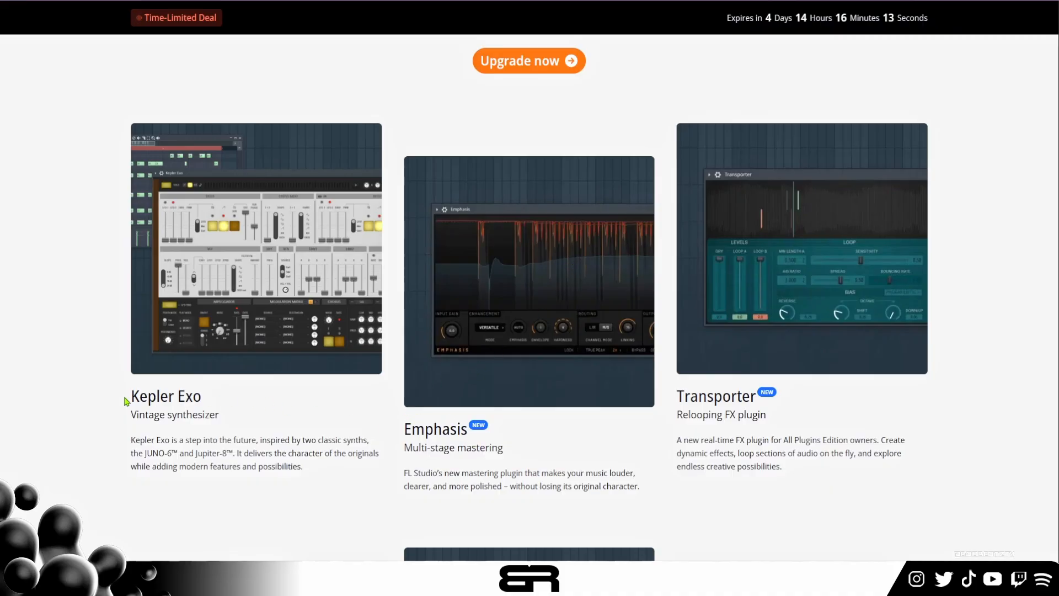
pyautogui.scroll(-9, 274, 279)
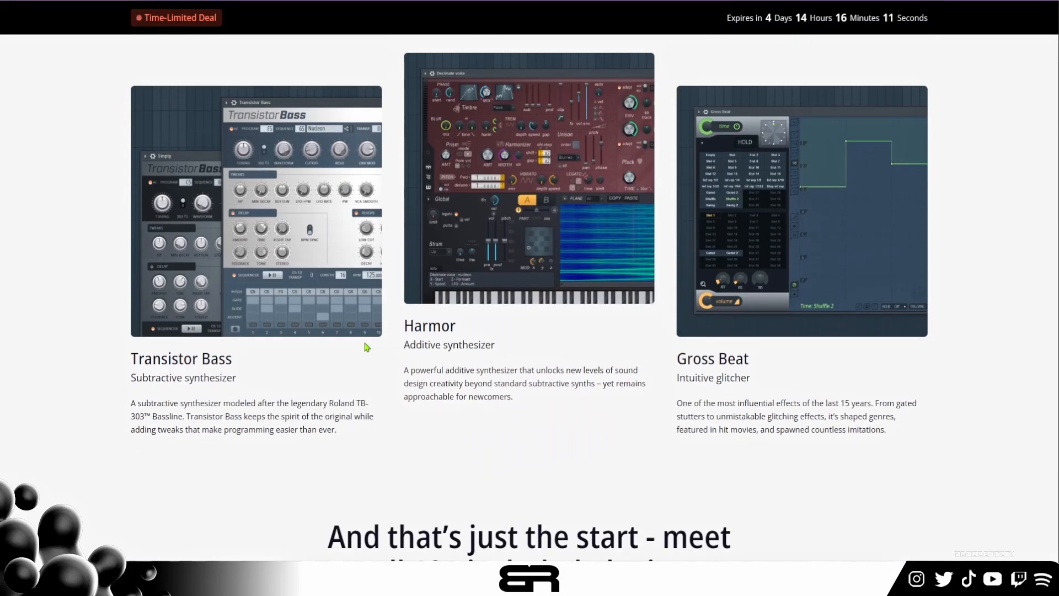
pyautogui.scroll(-12, 679, 351)
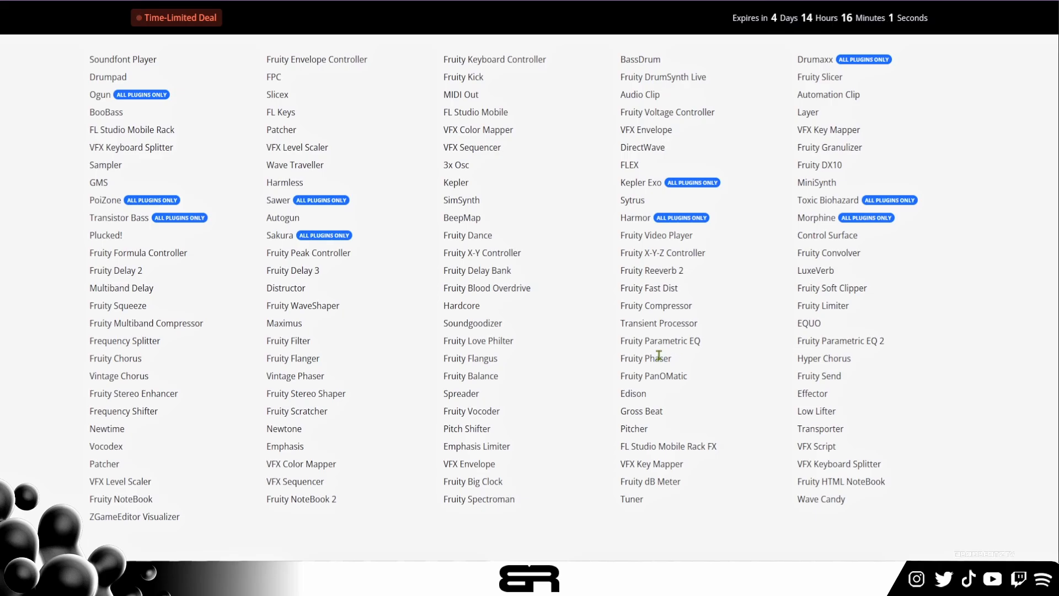
pyautogui.scroll(1, 659, 356)
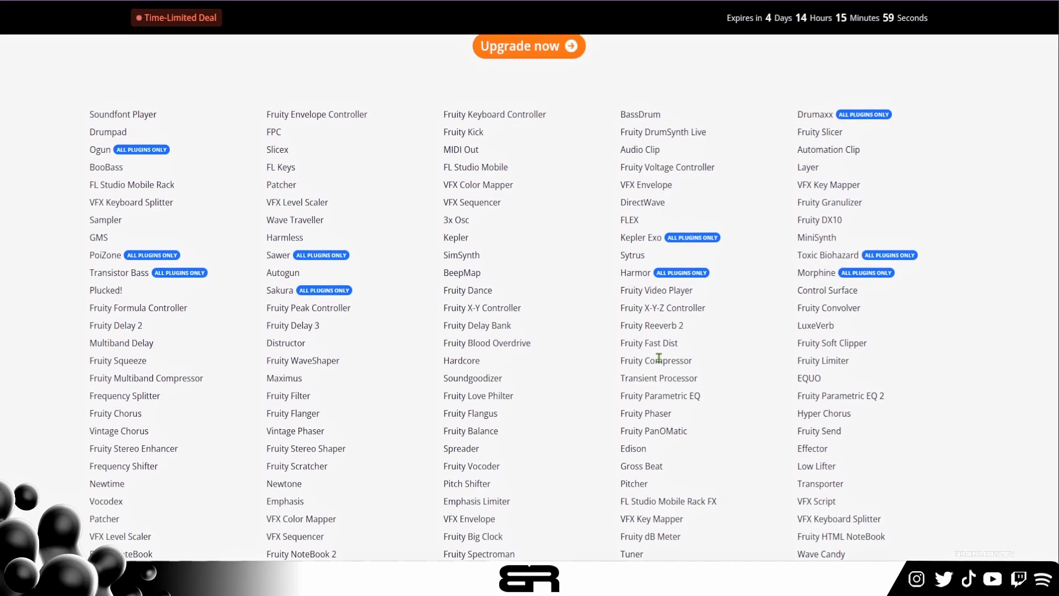
pyautogui.moveTo(270, 292); pyautogui.dragTo(359, 295)
pyautogui.click(364, 328)
# - Return from the plugin list to the three upgrade offers and compare their included plugins and prices
pyautogui.scroll(-3, 459, 300)
pyautogui.scroll(10, 473, 293)
pyautogui.scroll(10, 480, 303)
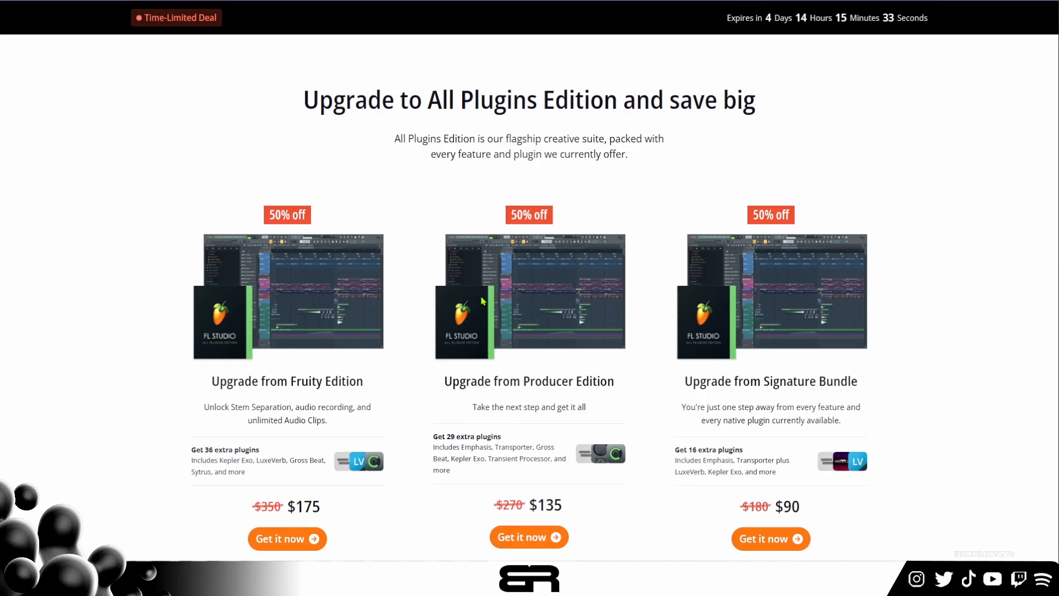
pyautogui.scroll(6, 631, 239)
pyautogui.scroll(-15, 577, 227)
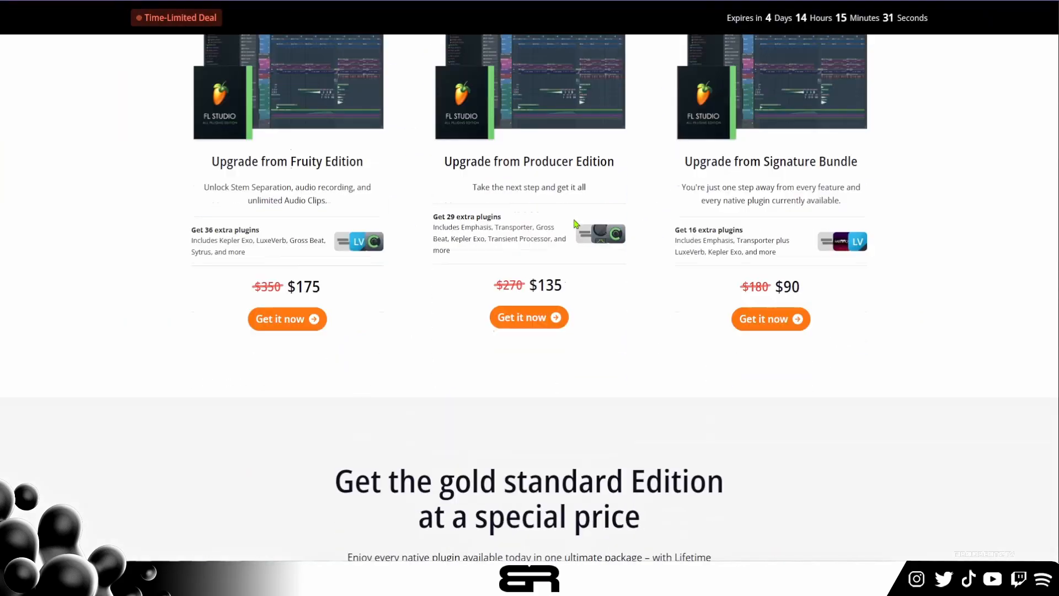
pyautogui.scroll(1, 577, 248)
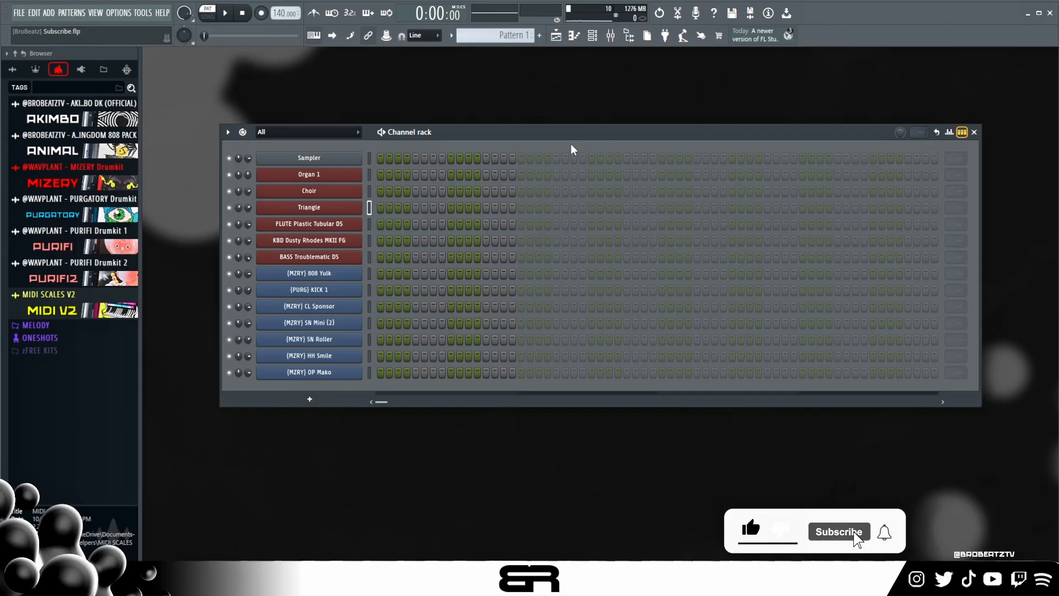
# - Open the Organ 1 channel's Kepler Exo synth and reposition its window to leave room for the preset list
pyautogui.click(313, 176)
pyautogui.moveTo(508, 253); pyautogui.dragTo(403, 116)
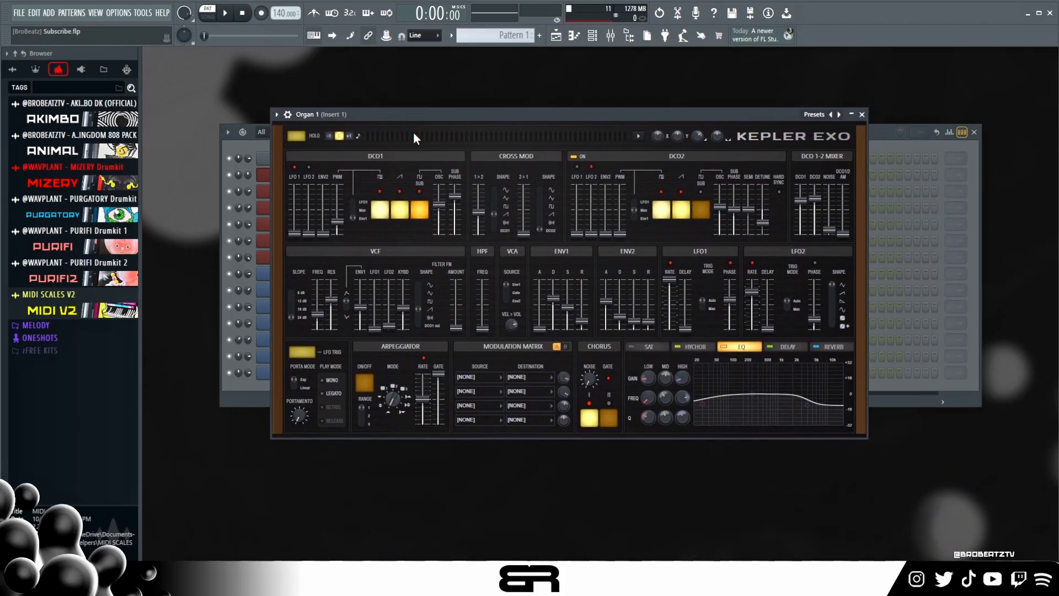
pyautogui.click(813, 115)
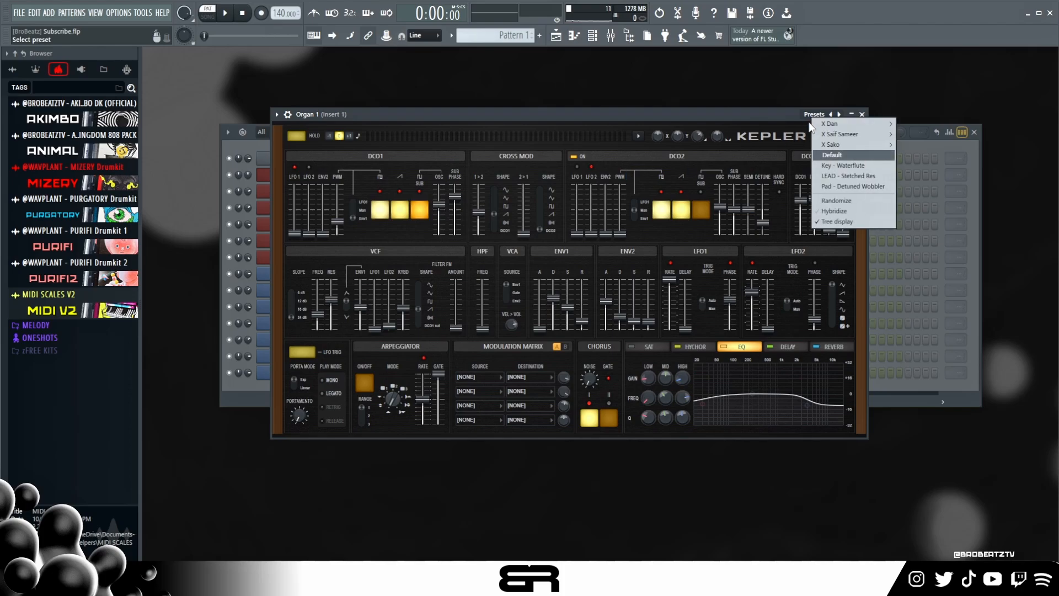
pyautogui.click(734, 117)
pyautogui.moveTo(734, 117); pyautogui.dragTo(610, 71)
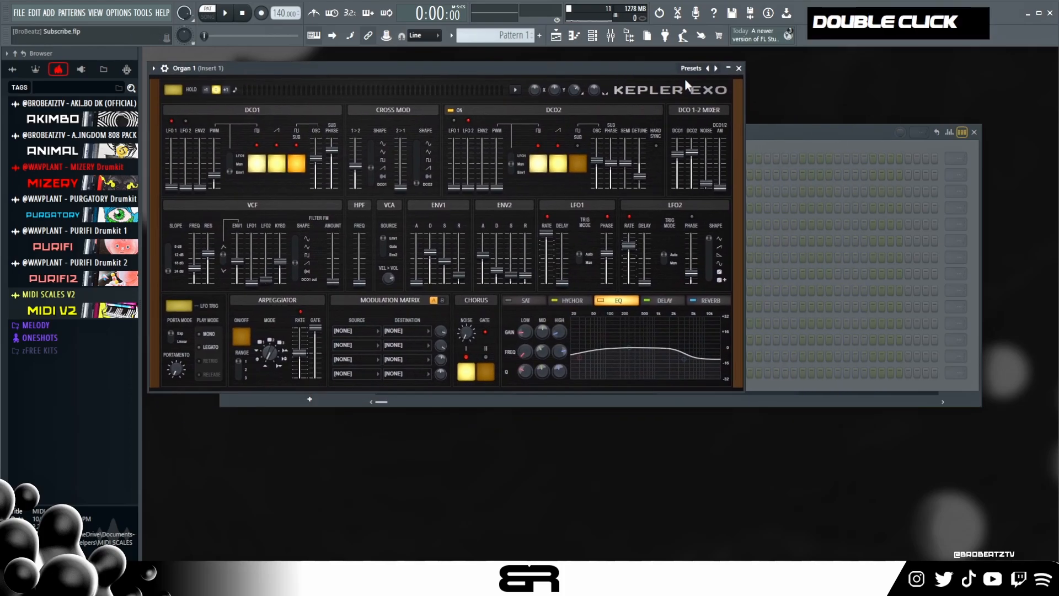
# - Browse the Kepler Exo presets in the X Sako folder, including its FX and Synth categories, without loading one
pyautogui.click(691, 69)
pyautogui.moveTo(750, 90)
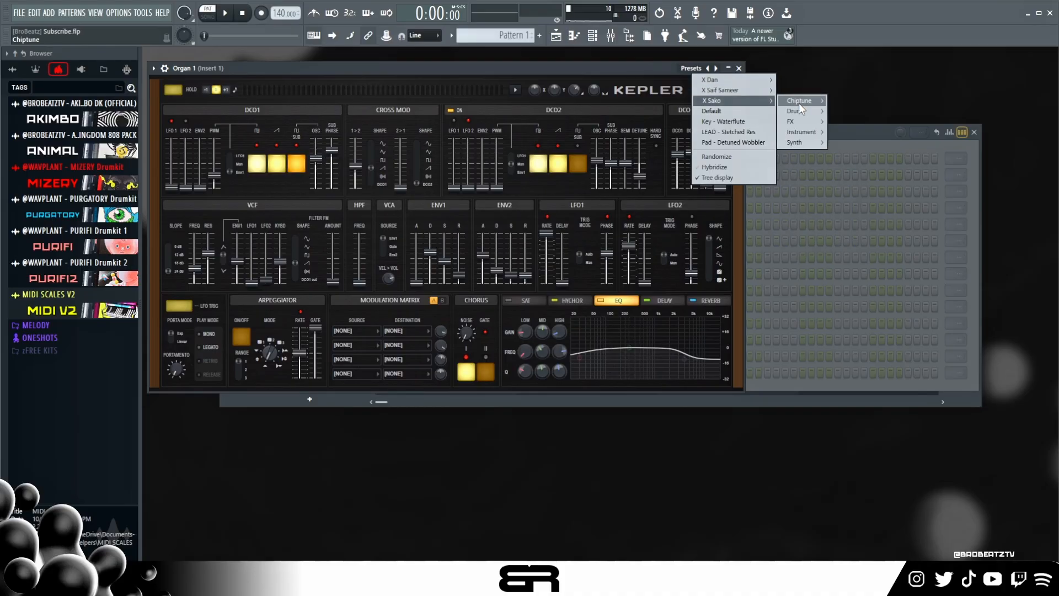
pyautogui.moveTo(805, 117)
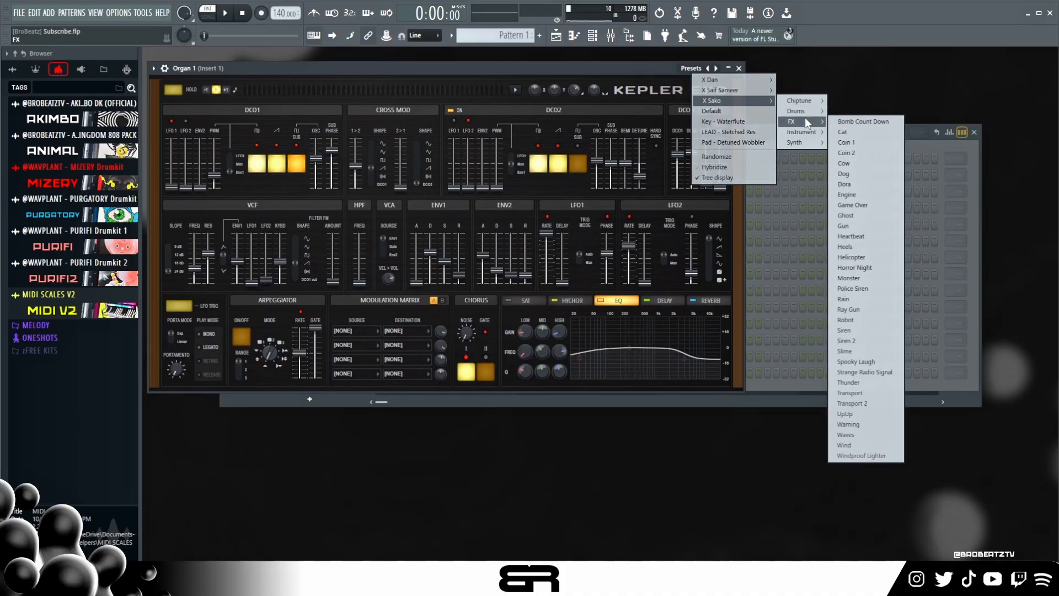
pyautogui.moveTo(804, 142)
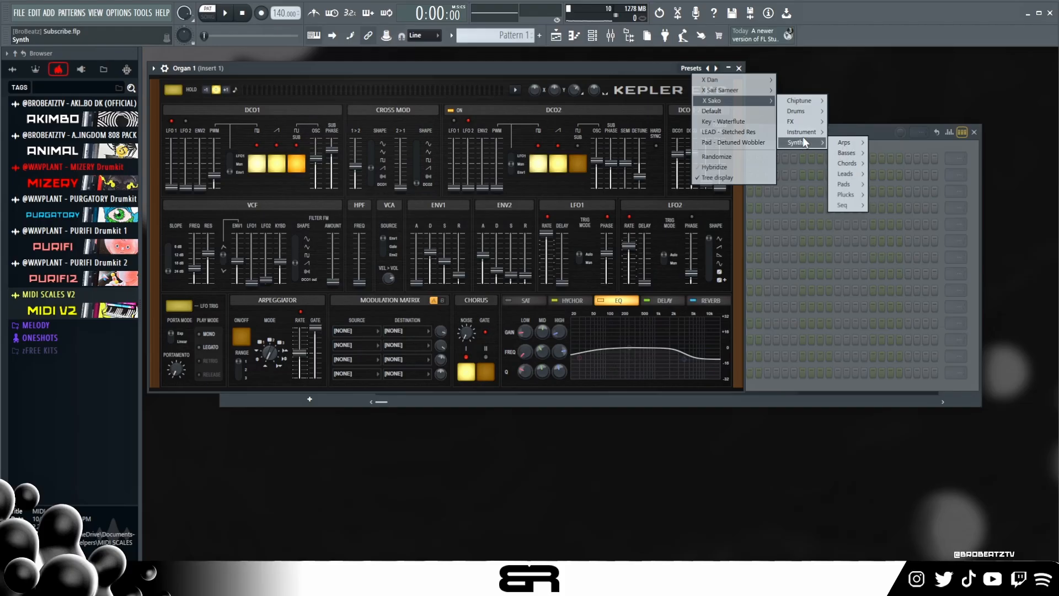
pyautogui.moveTo(860, 154)
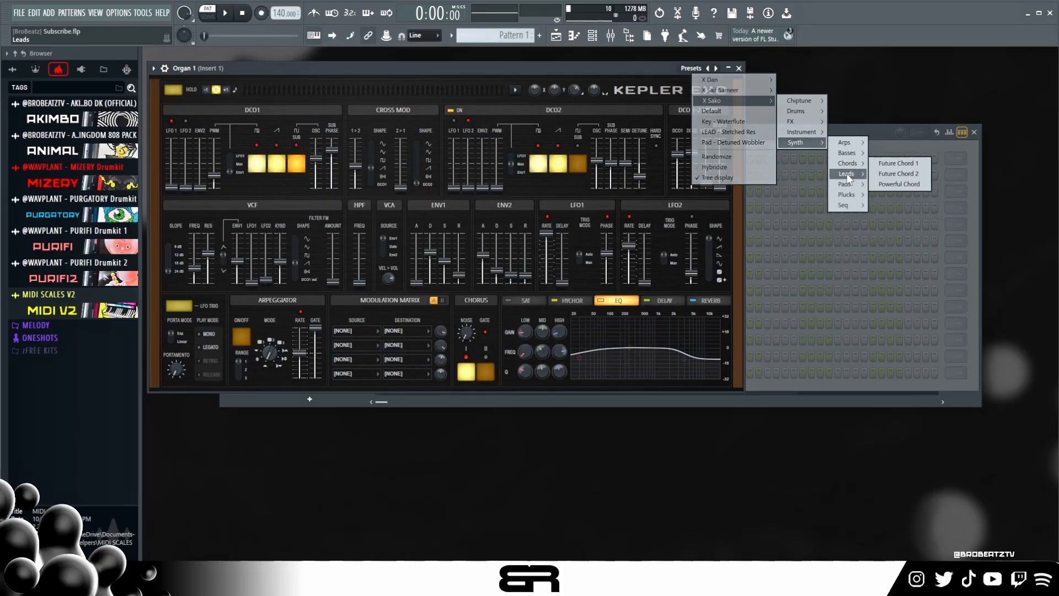
pyautogui.moveTo(849, 192)
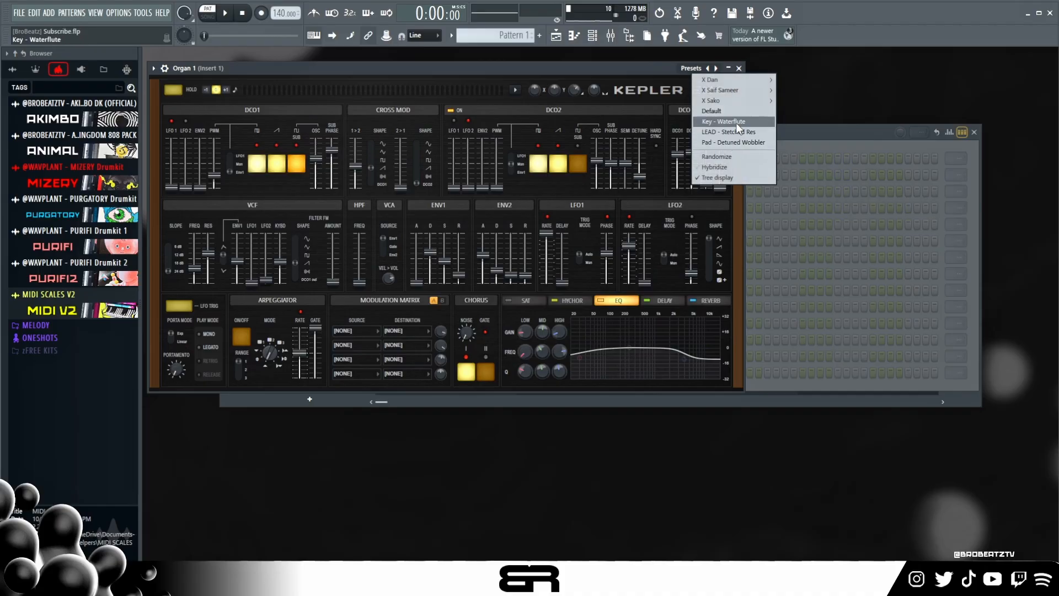
pyautogui.click(530, 65)
# - Move the Organ 1 synth window clear of the channel names and audition its sound with a series of notes
pyautogui.moveTo(570, 74); pyautogui.dragTo(820, 101)
pyautogui.press('r')
pyautogui.press('h')
pyautogui.press('e')
pyautogui.press('s')
pyautogui.press('h')
pyautogui.press('r')
pyautogui.press('h')
pyautogui.press('r')
pyautogui.press('a')
pyautogui.press('h')
pyautogui.press('r')
pyautogui.press('a')
pyautogui.press('h')
pyautogui.press('r')
pyautogui.press('t')
pyautogui.press('a')
pyautogui.press('r')
pyautogui.press('h')
pyautogui.press('e')
pyautogui.press('a')
pyautogui.press('h')
pyautogui.press('r')
pyautogui.press('e')
pyautogui.press('a')
pyautogui.press('h')
pyautogui.press('e')
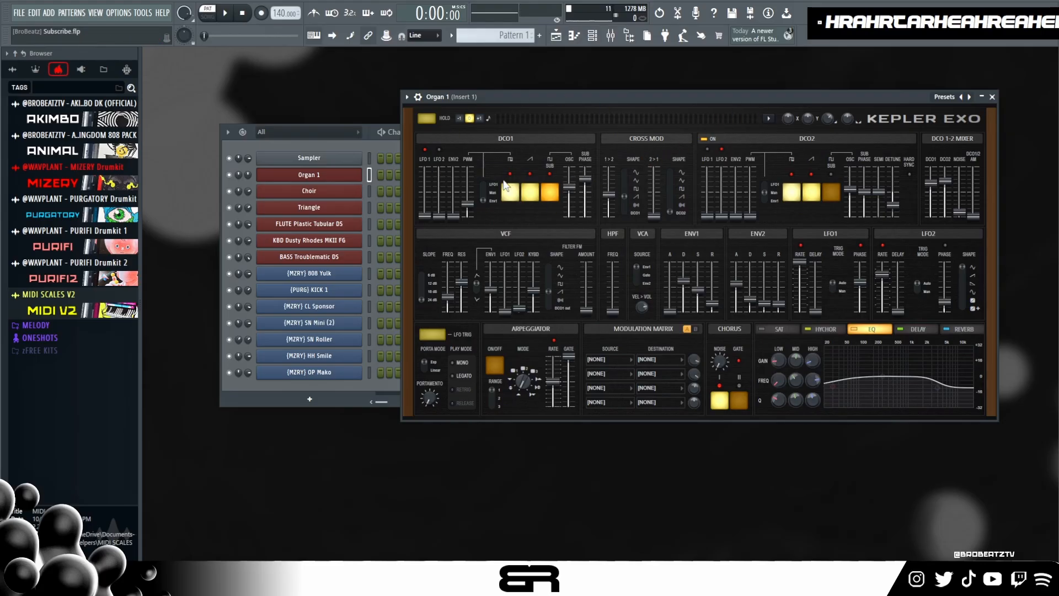
pyautogui.moveTo(486, 97); pyautogui.dragTo(469, 88)
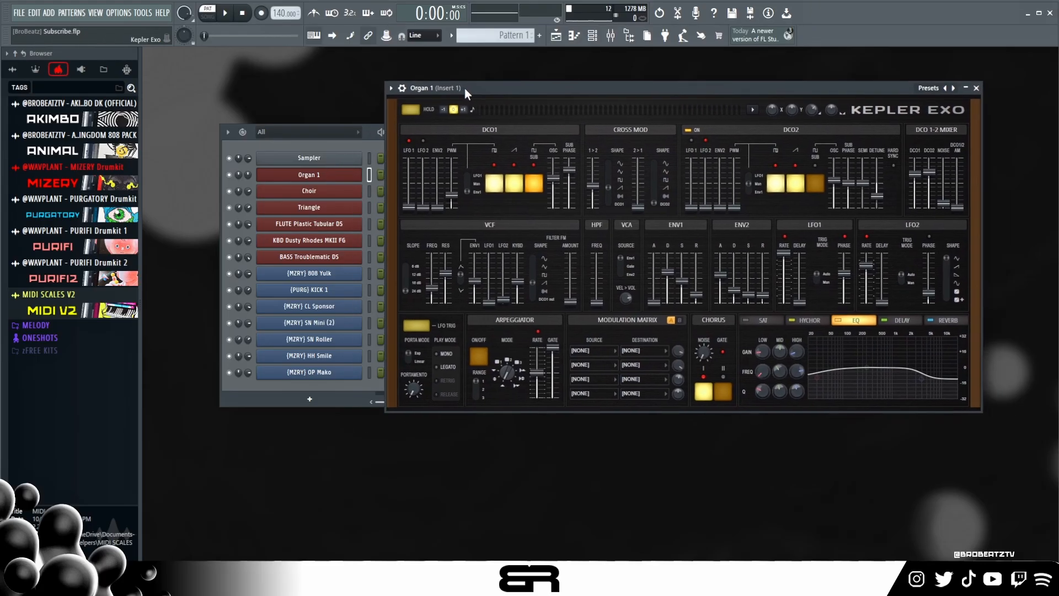
# - Open the Choir channel's Kepler Exo synth and browse its preset folders, including FX, Synth and Pads
pyautogui.click(320, 195)
pyautogui.moveTo(432, 142); pyautogui.dragTo(541, 101)
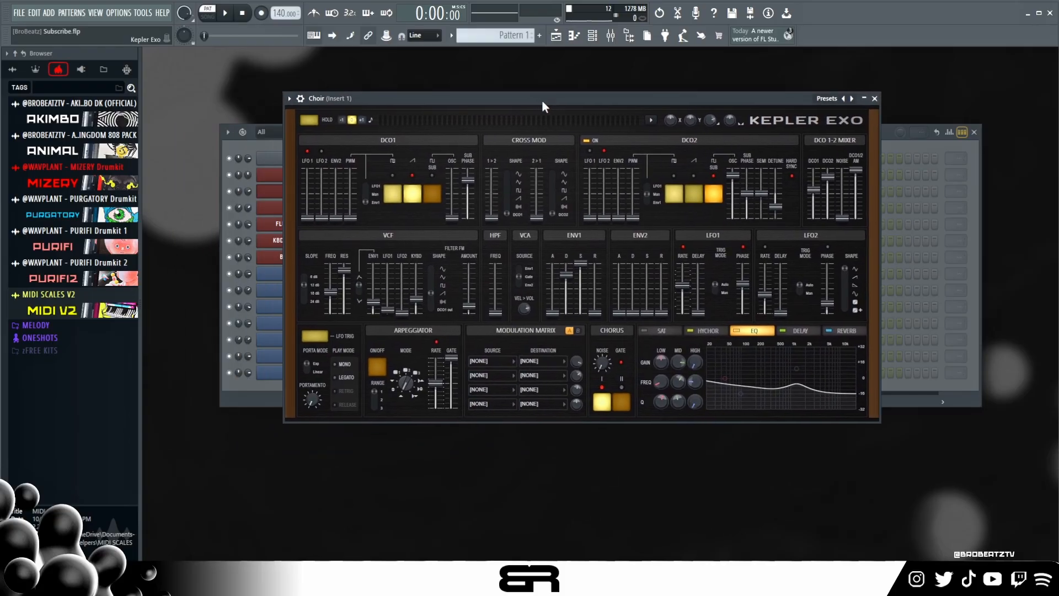
pyautogui.click(828, 98)
pyautogui.moveTo(893, 128)
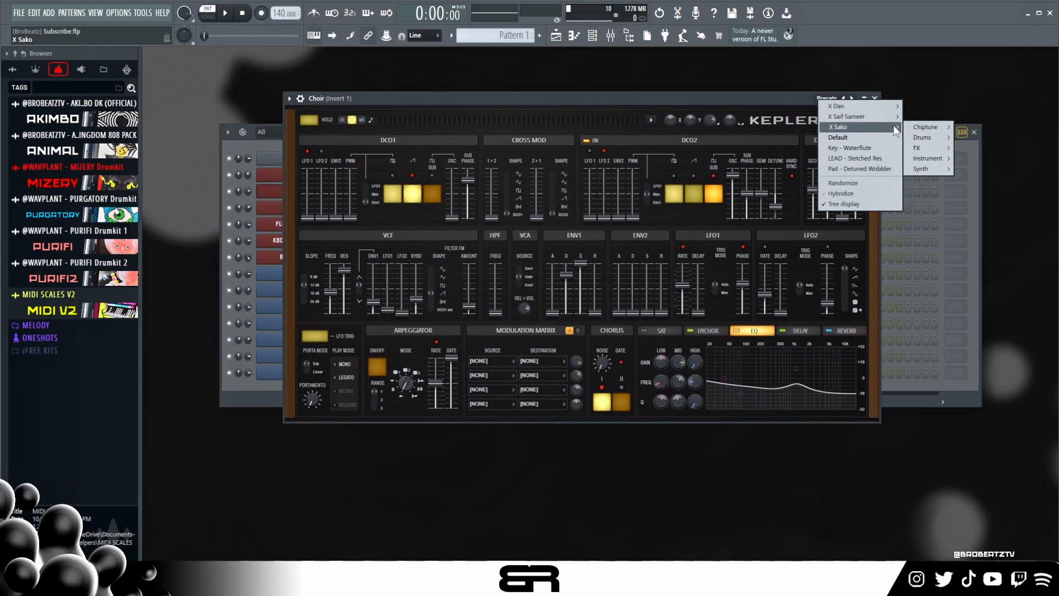
pyautogui.moveTo(930, 144)
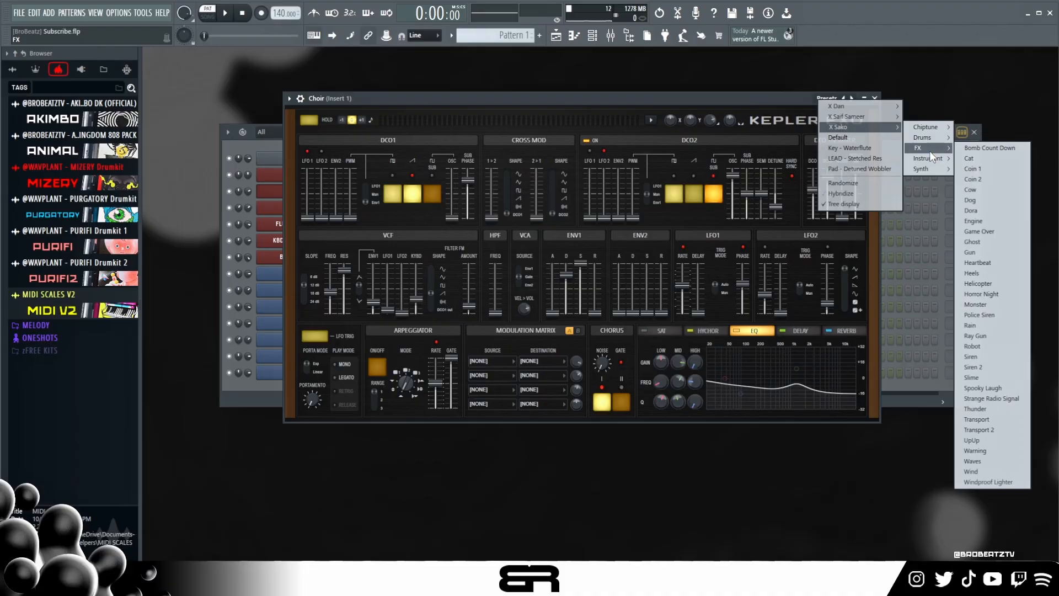
pyautogui.moveTo(928, 168)
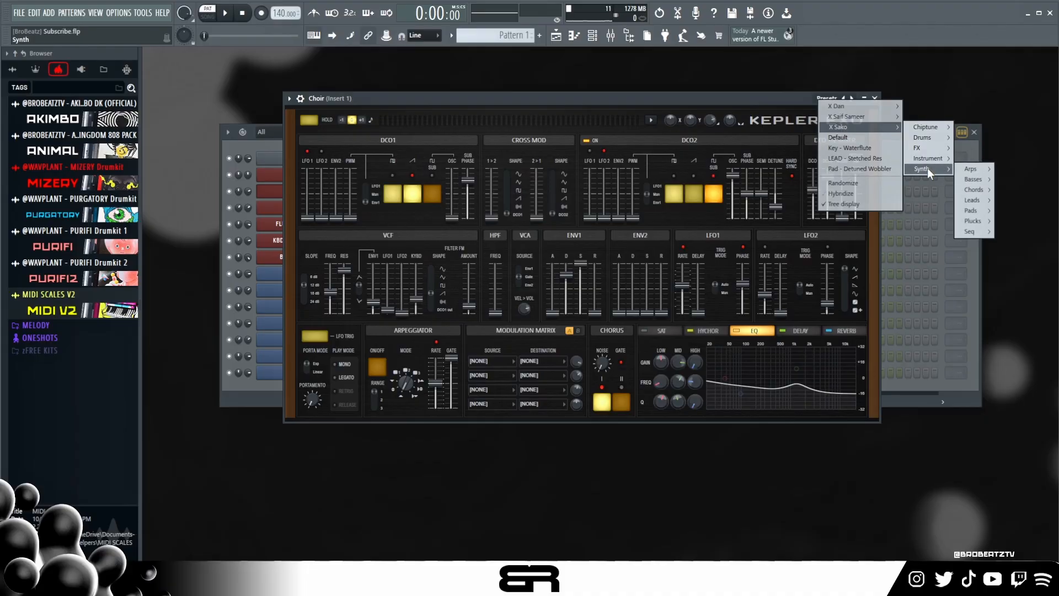
pyautogui.moveTo(858, 111)
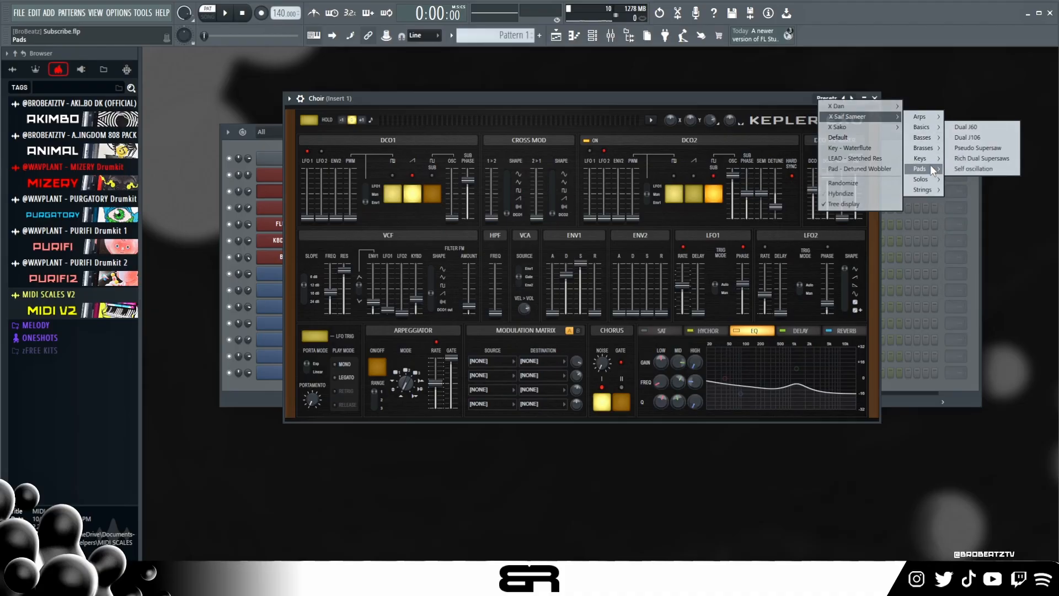
pyautogui.moveTo(932, 187)
# - Audition the Choir sound with a few notes and close its plugin window
pyautogui.click(647, 101)
pyautogui.press('6')
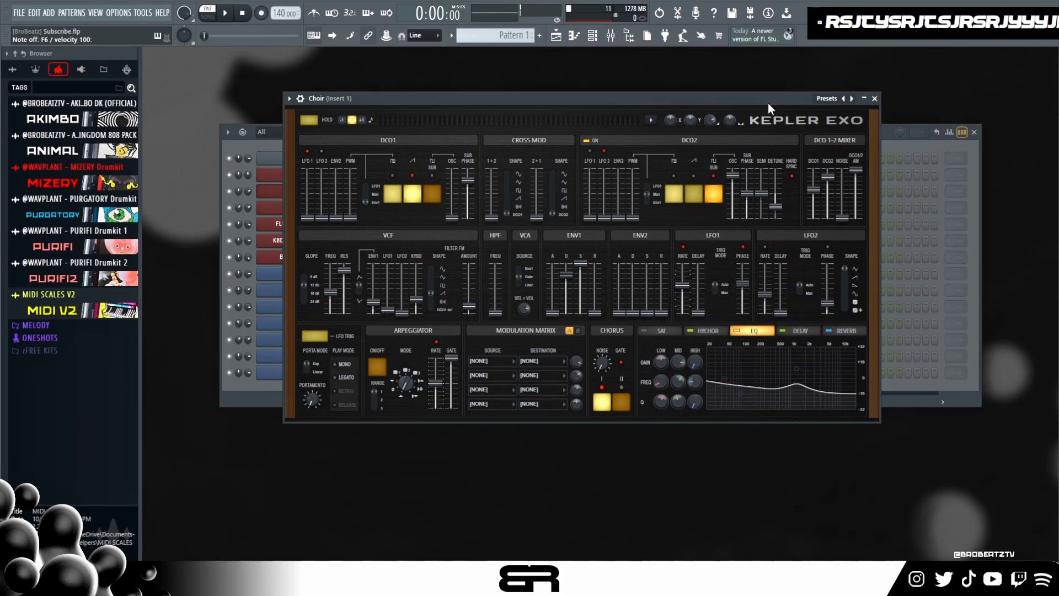
pyautogui.click(875, 99)
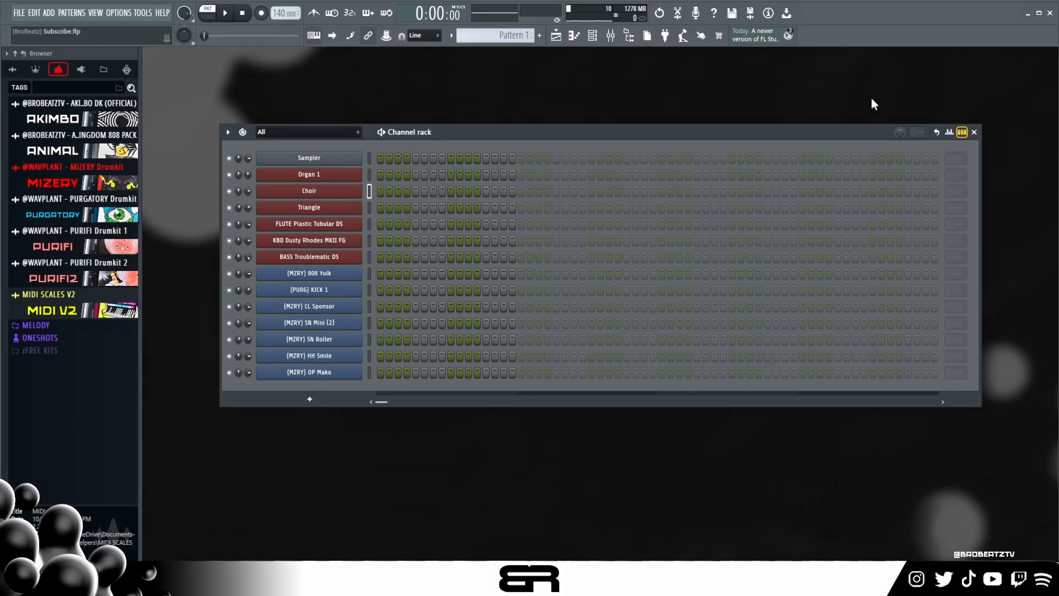
# - Open the Triangle channel's Sakura synth and browse its preset folders, including Default, Pads, Sonic Haiku Bank and Xenos Soundworks Vol1
pyautogui.click(334, 212)
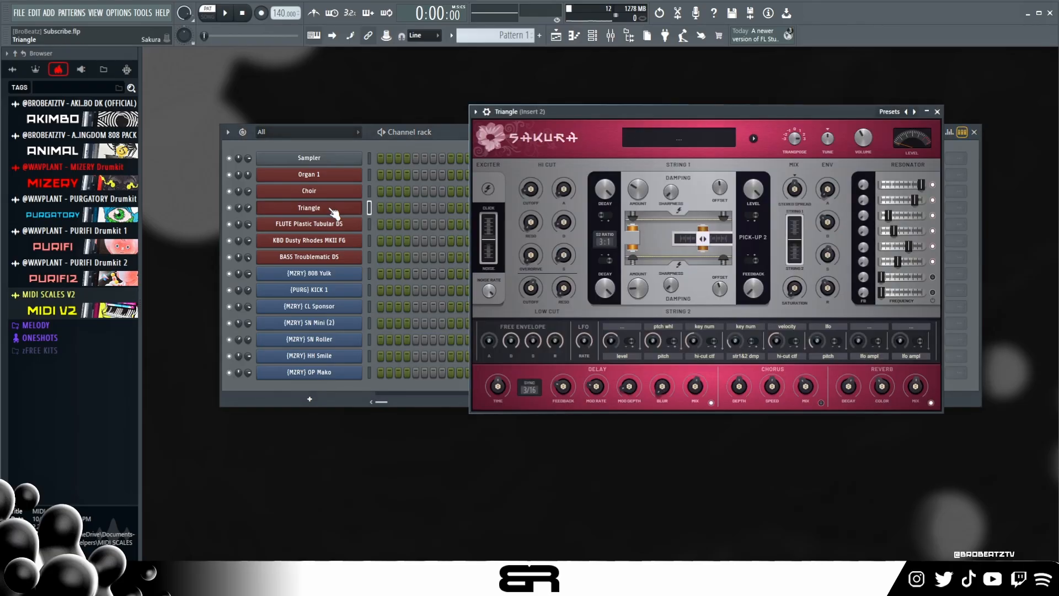
pyautogui.moveTo(670, 116); pyautogui.dragTo(563, 118)
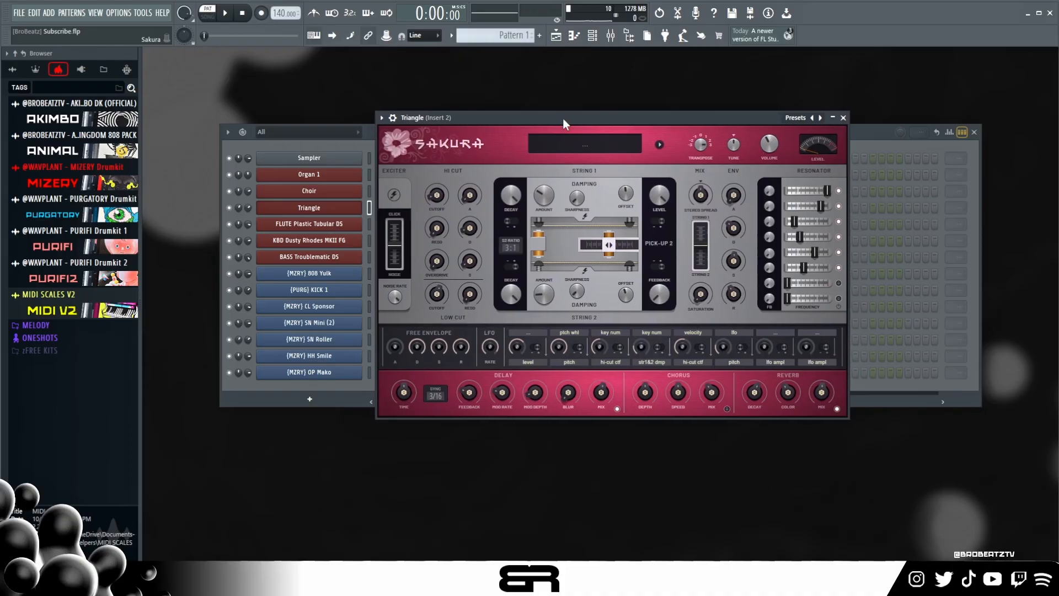
pyautogui.moveTo(559, 119); pyautogui.dragTo(558, 124)
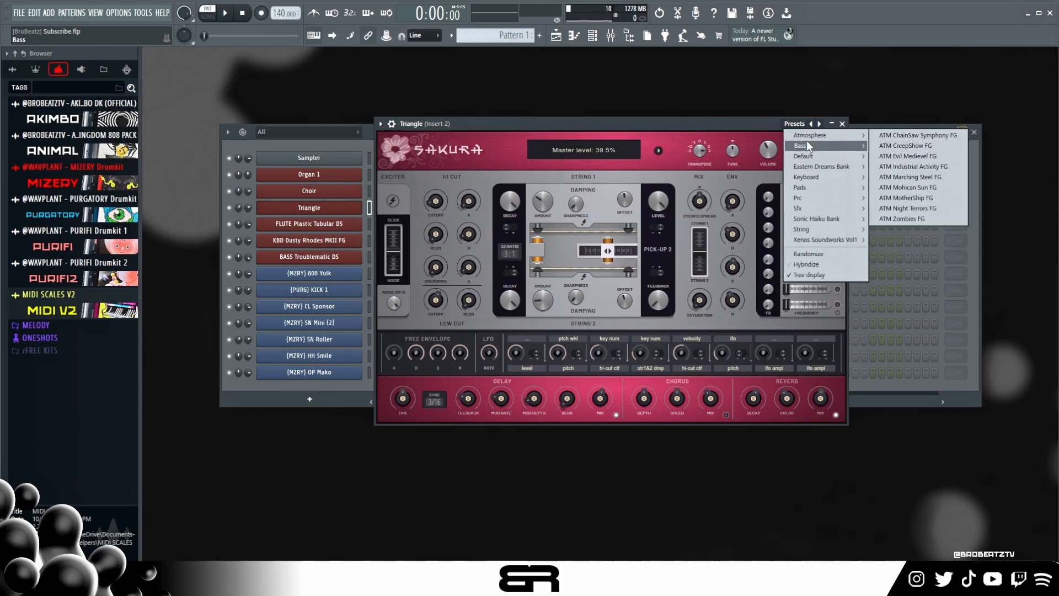
pyautogui.moveTo(826, 154)
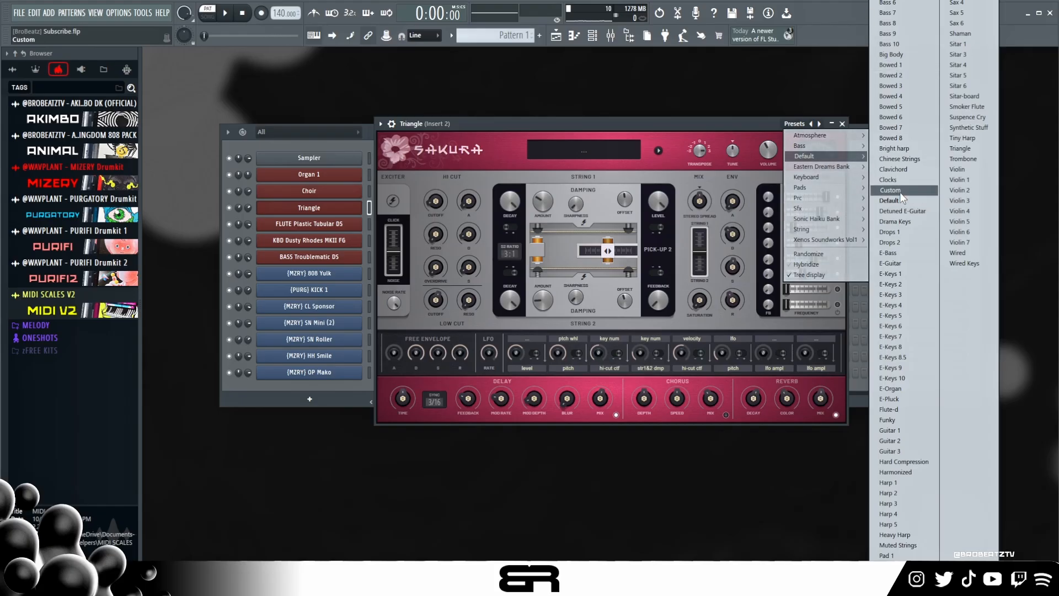
pyautogui.moveTo(838, 172)
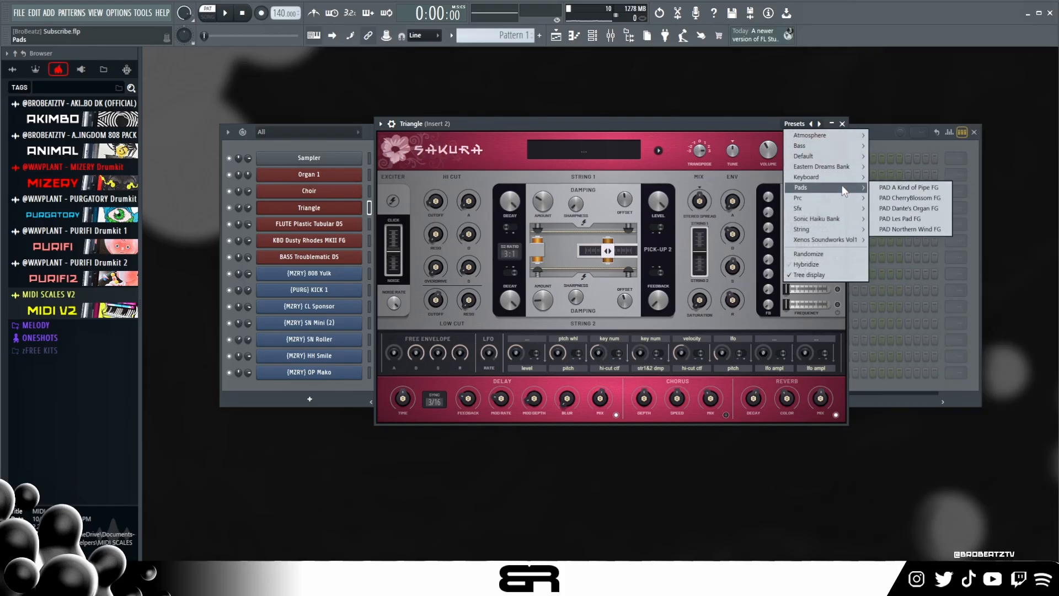
pyautogui.moveTo(843, 219)
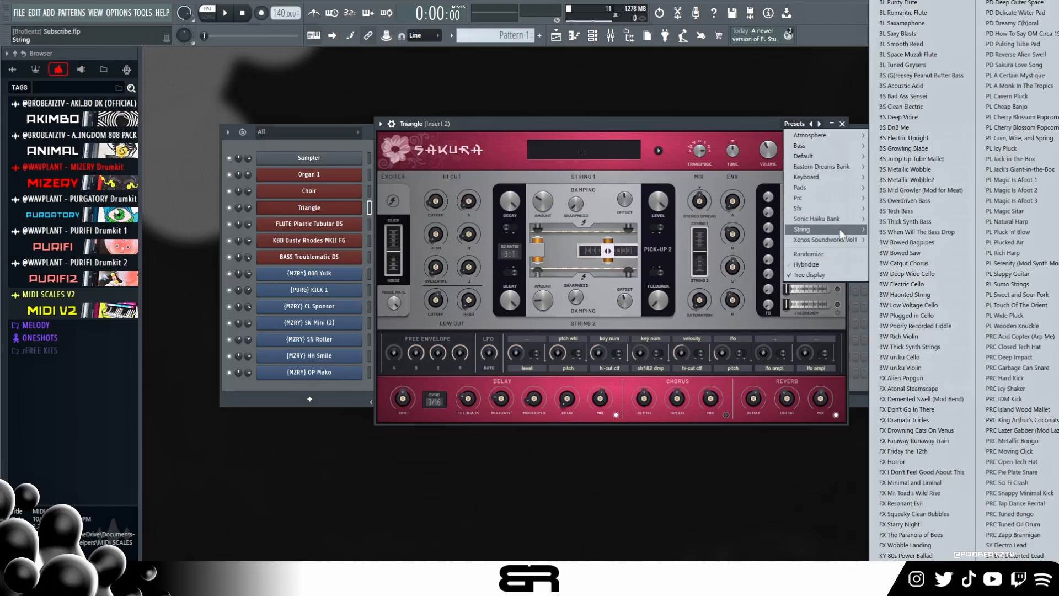
pyautogui.moveTo(845, 243)
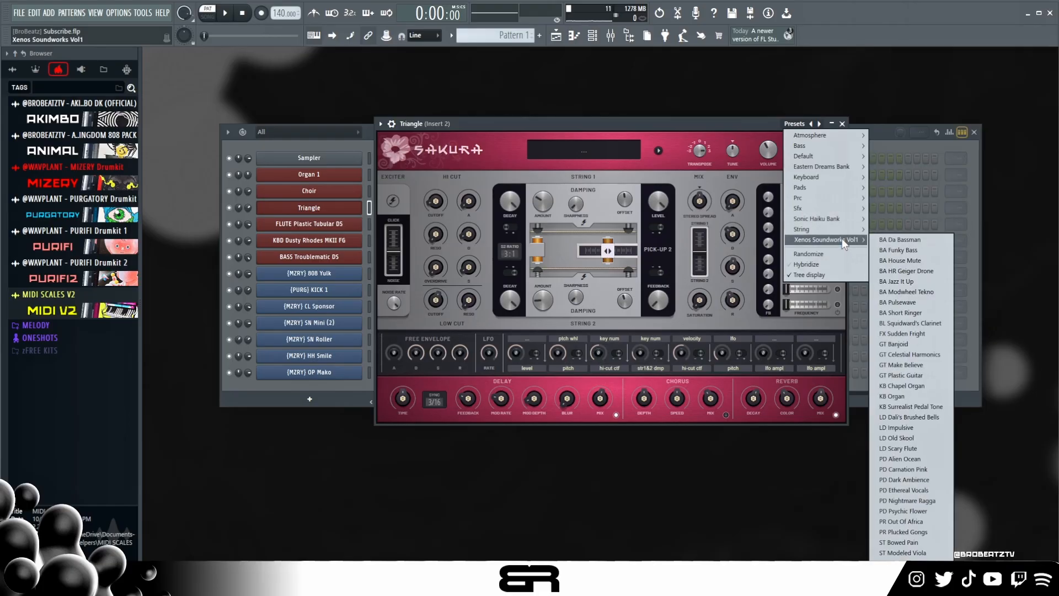
pyautogui.click(605, 152)
# - Move the Triangle synth window clear of the channel names and audition its sound with a series of notes
pyautogui.moveTo(554, 127); pyautogui.dragTo(652, 107)
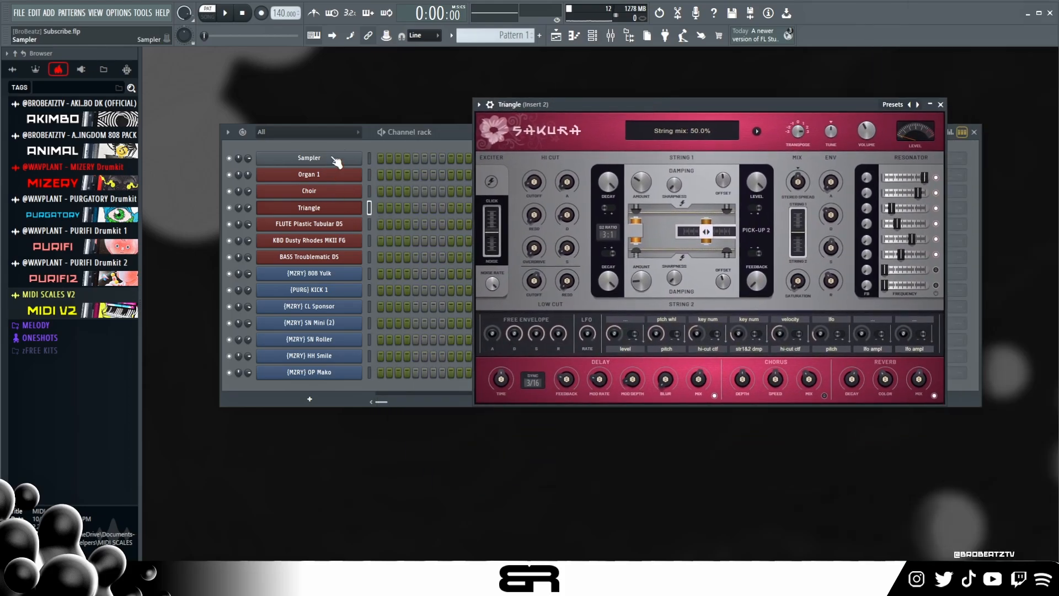
pyautogui.click(410, 136)
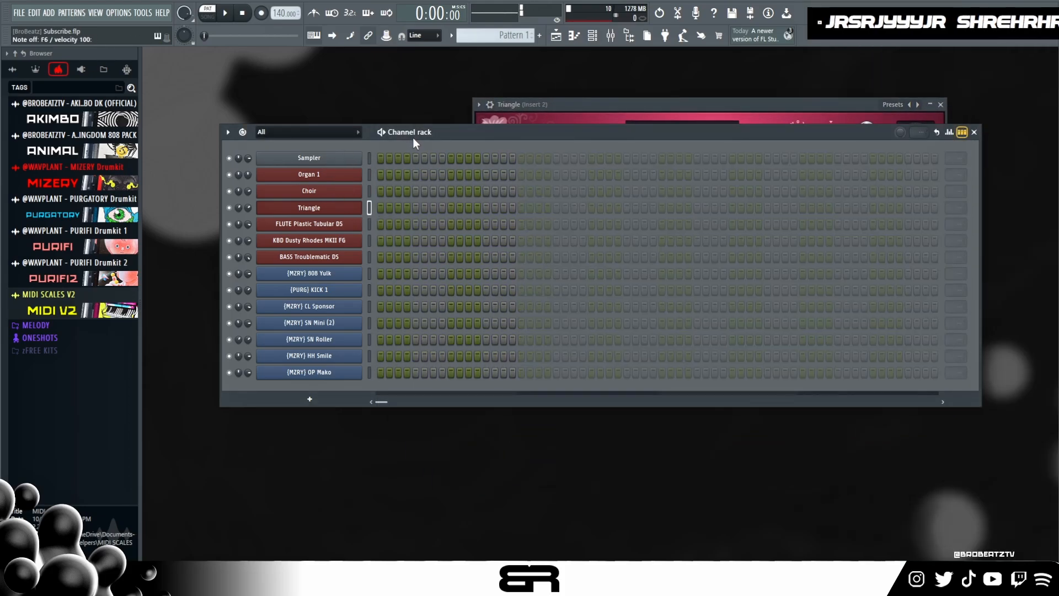
pyautogui.click(574, 103)
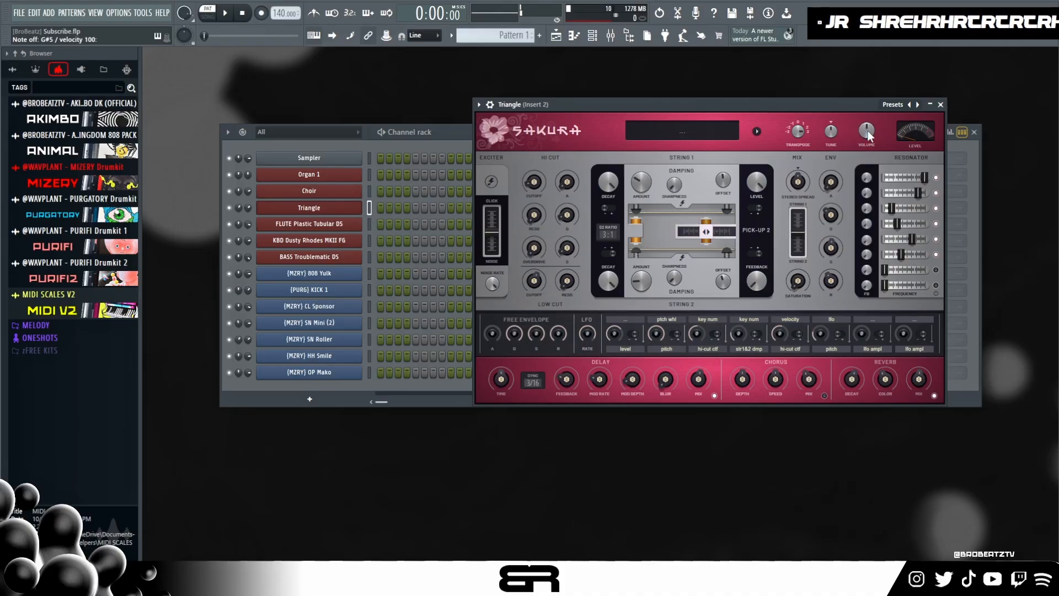
pyautogui.scroll(-3, 867, 130)
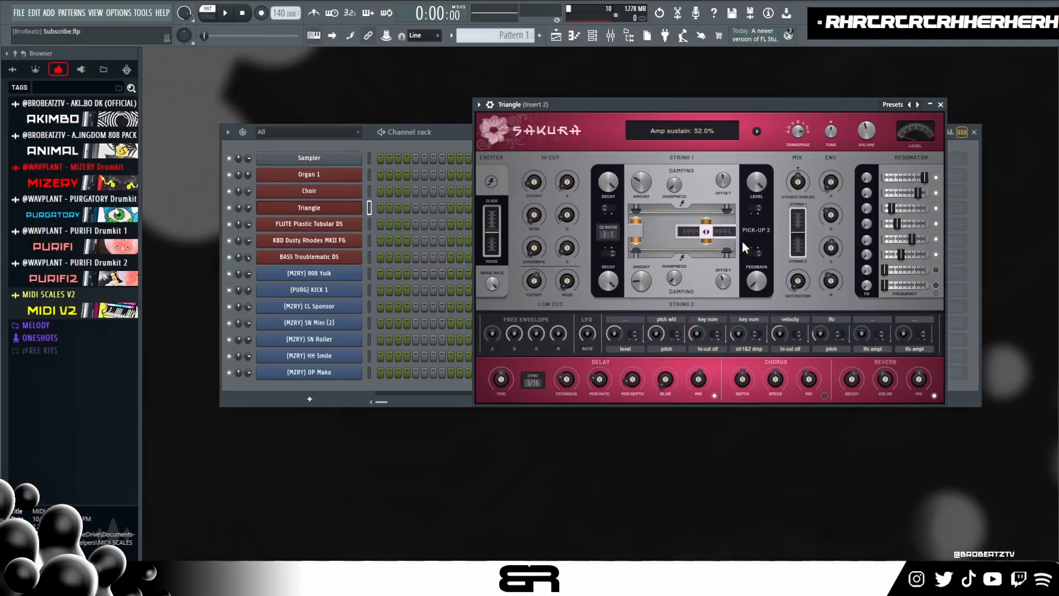
# - Open the FLUTE Plastic Tubular DS channel's Sakura synth, reposition its window and audition the sound
pyautogui.click(337, 224)
pyautogui.moveTo(632, 84); pyautogui.dragTo(502, 116)
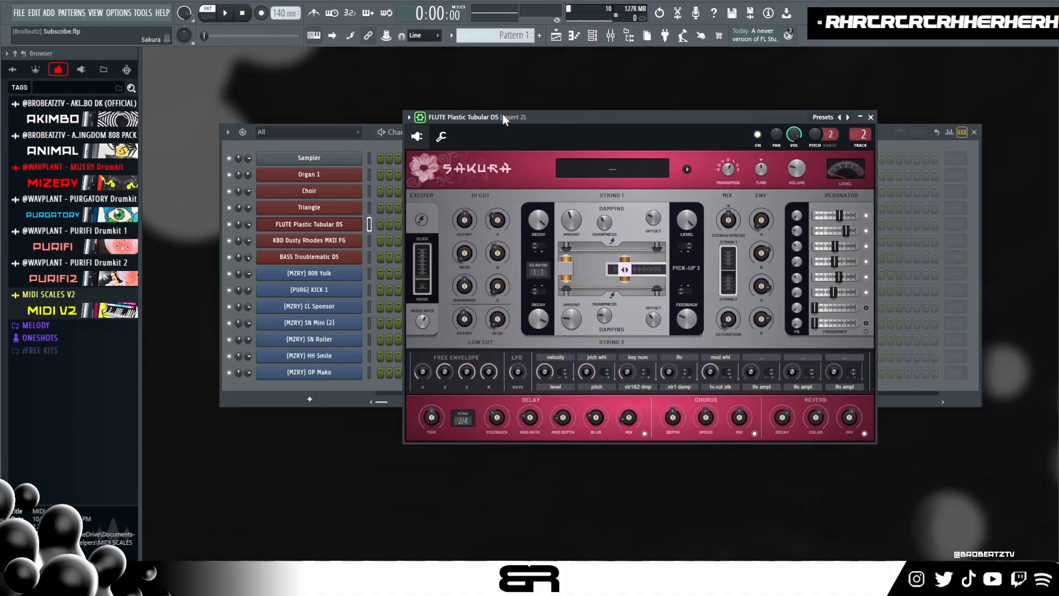
pyautogui.moveTo(455, 113); pyautogui.dragTo(499, 99)
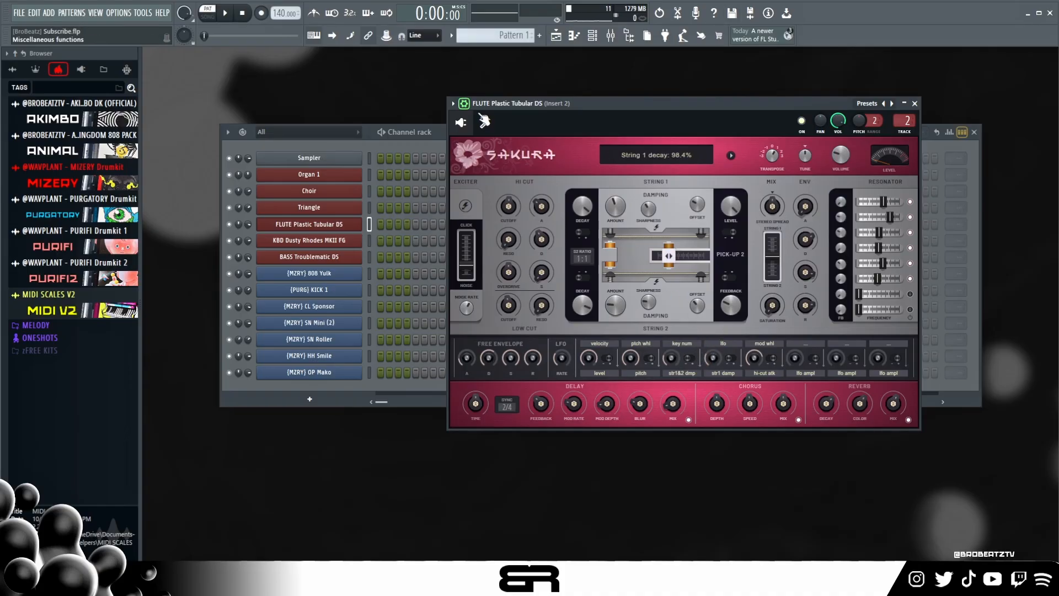
pyautogui.moveTo(605, 98); pyautogui.dragTo(568, 80)
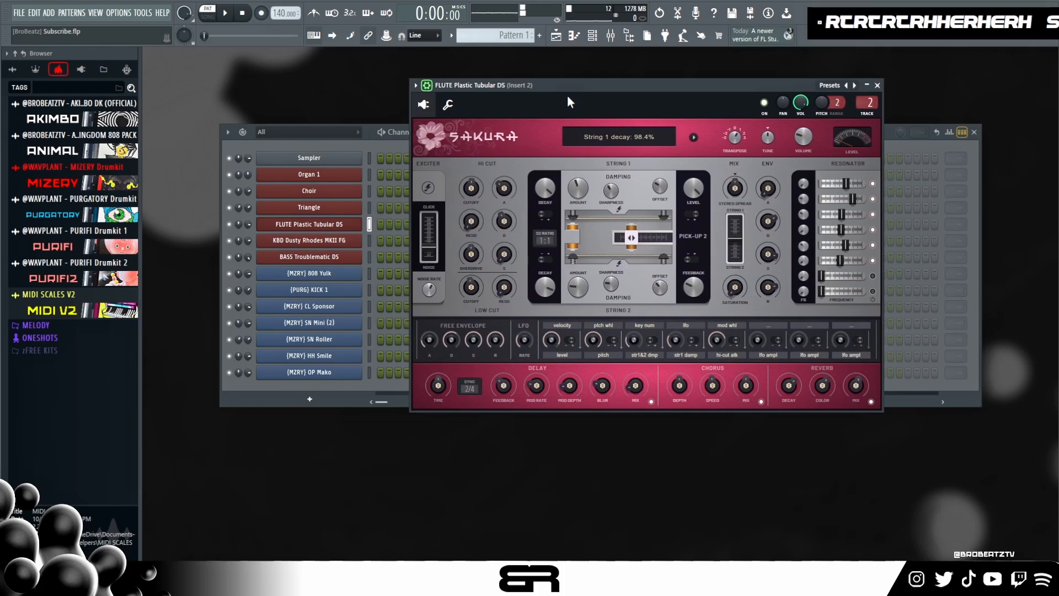
# - Open and audition the KBD Dusty Rhodes MKII FG and BASS Troublematic DS synths, closing the plugin window at the end
pyautogui.click(345, 241)
pyautogui.moveTo(423, 138); pyautogui.dragTo(531, 130)
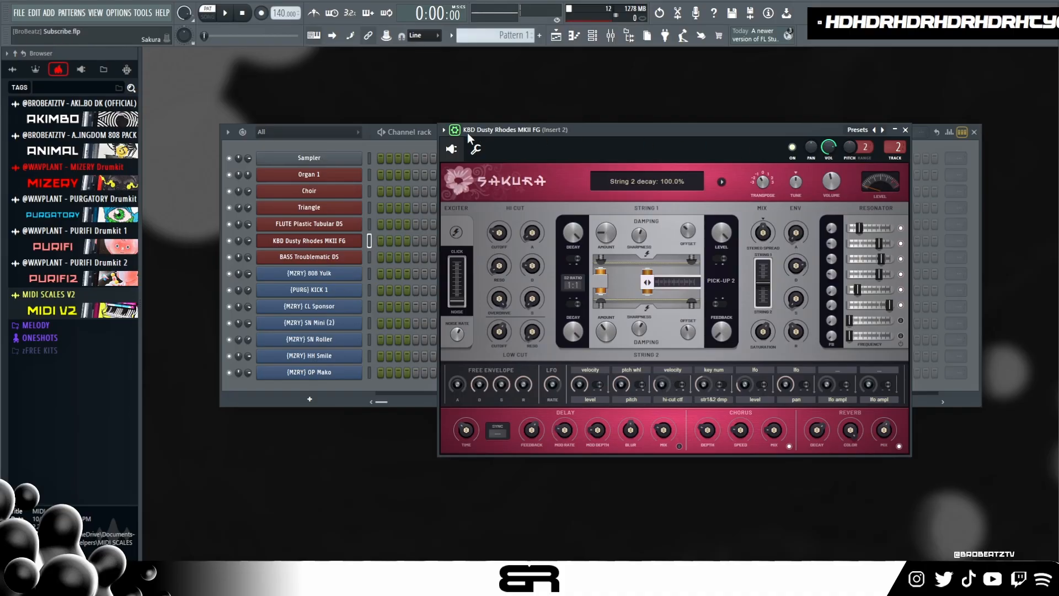
pyautogui.click(331, 257)
pyautogui.moveTo(621, 187); pyautogui.dragTo(397, 99)
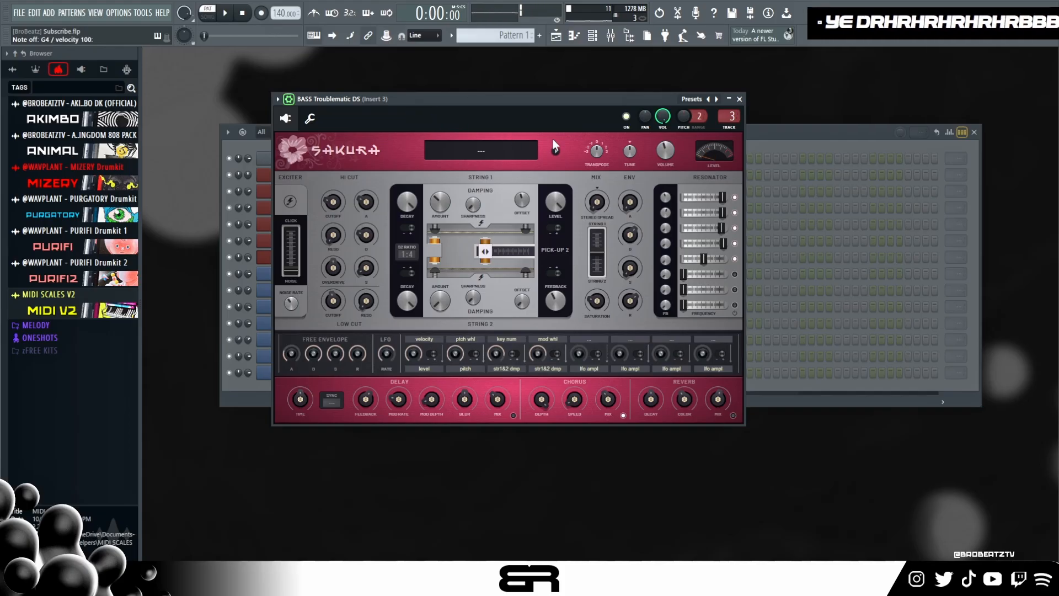
pyautogui.click(739, 99)
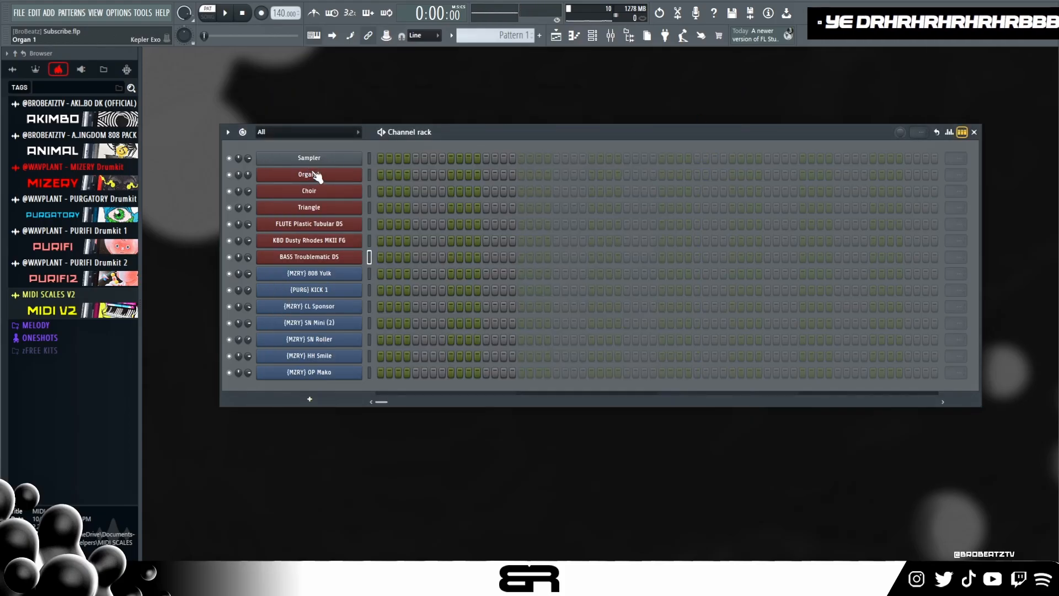
# - Open the Organ 1 channel's piano roll and place F#4, A#4 and F#5 chords at the start of bars 1 to 4
pyautogui.rightClick(317, 175)
pyautogui.click(376, 174)
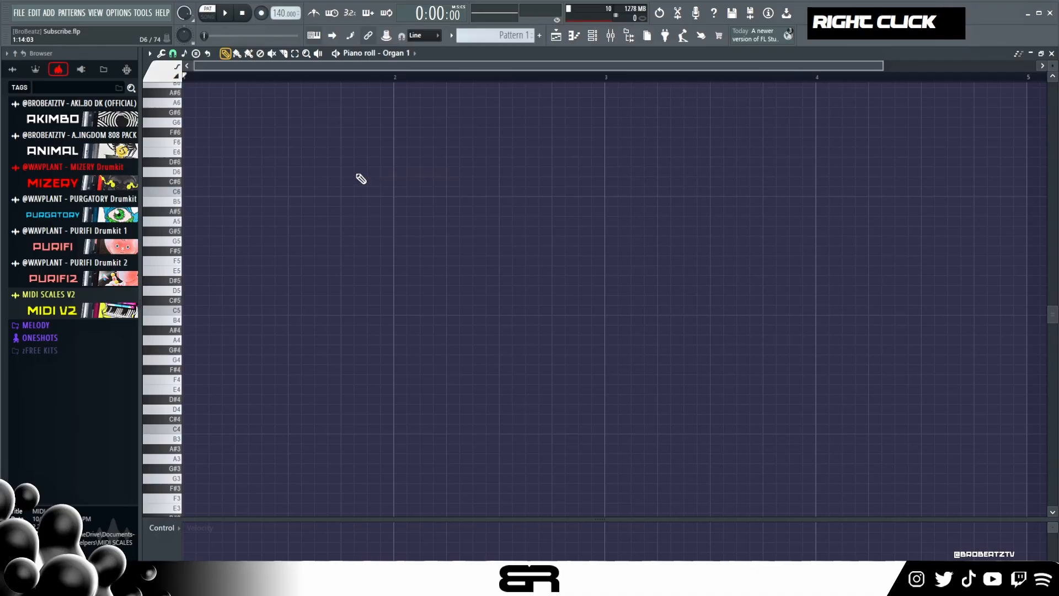
pyautogui.scroll(2, 1049, 66)
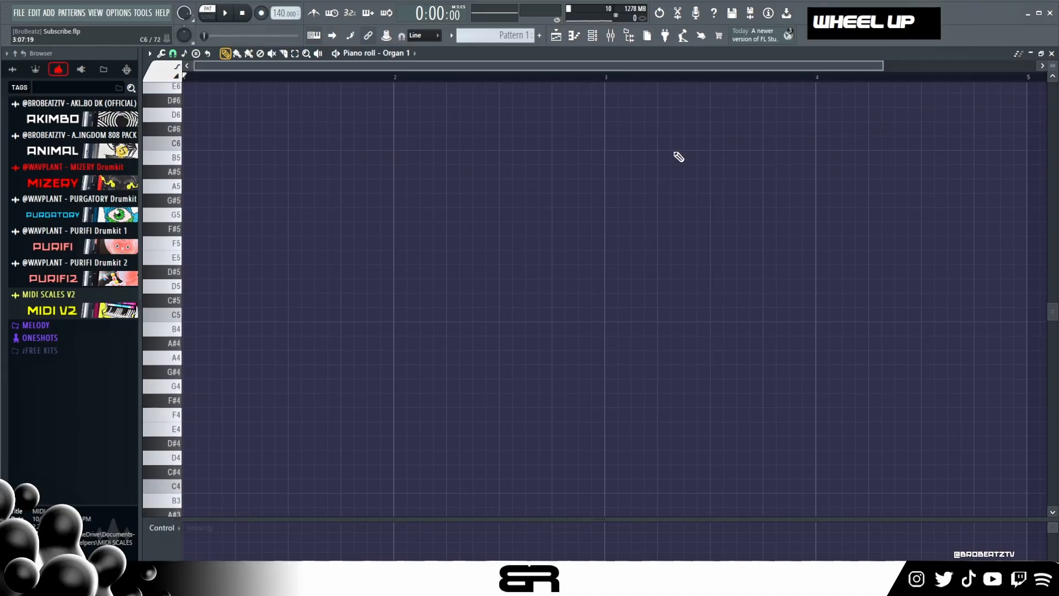
pyautogui.click(196, 229)
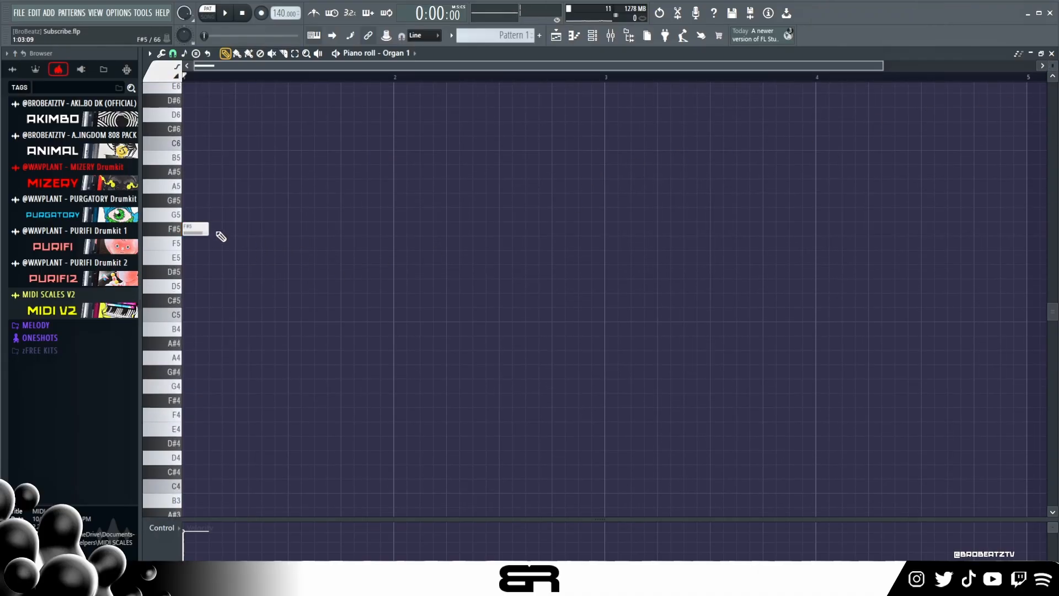
pyautogui.click(398, 226)
pyautogui.moveTo(447, 194); pyautogui.dragTo(197, 401)
pyautogui.keyDown('ctrl'); pyautogui.moveTo(465, 229); pyautogui.dragTo(112, 459); pyautogui.keyUp('ctrl')
pyautogui.keyDown('shift'); pyautogui.moveTo(195, 402); pyautogui.dragTo(621, 402); pyautogui.keyUp('shift')
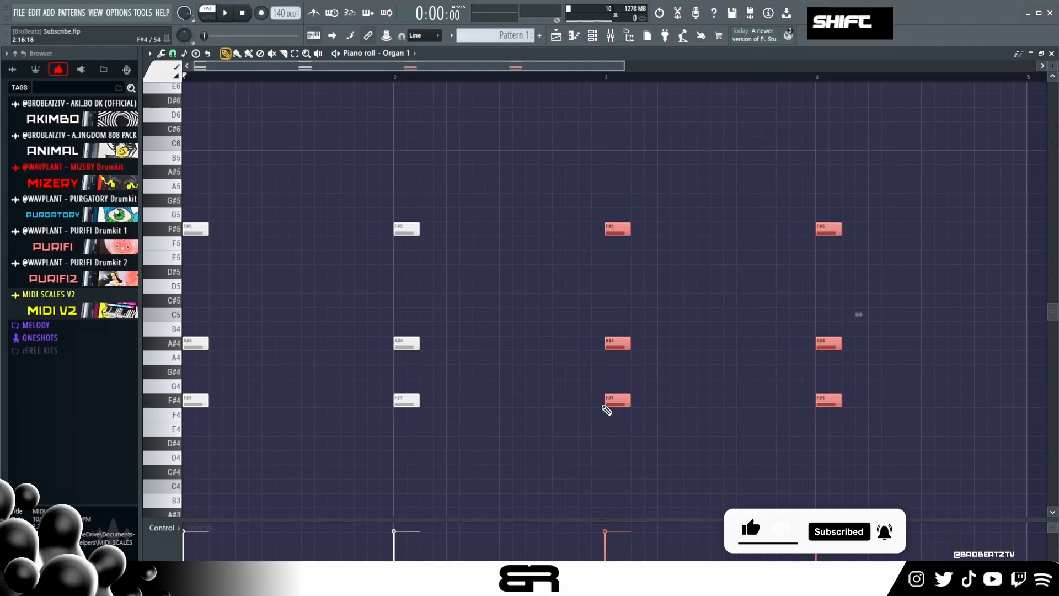
# - Move the bar 2 and bar 4 chords one beat earlier and copy them three beats after their new positions
pyautogui.keyDown('ctrl'); pyautogui.moveTo(360, 165); pyautogui.dragTo(420, 393); pyautogui.keyUp('ctrl')
pyautogui.keyDown('ctrl'); pyautogui.keyDown('shift'); pyautogui.moveTo(798, 208); pyautogui.dragTo(861, 378); pyautogui.keyUp('shift'); pyautogui.keyUp('ctrl')
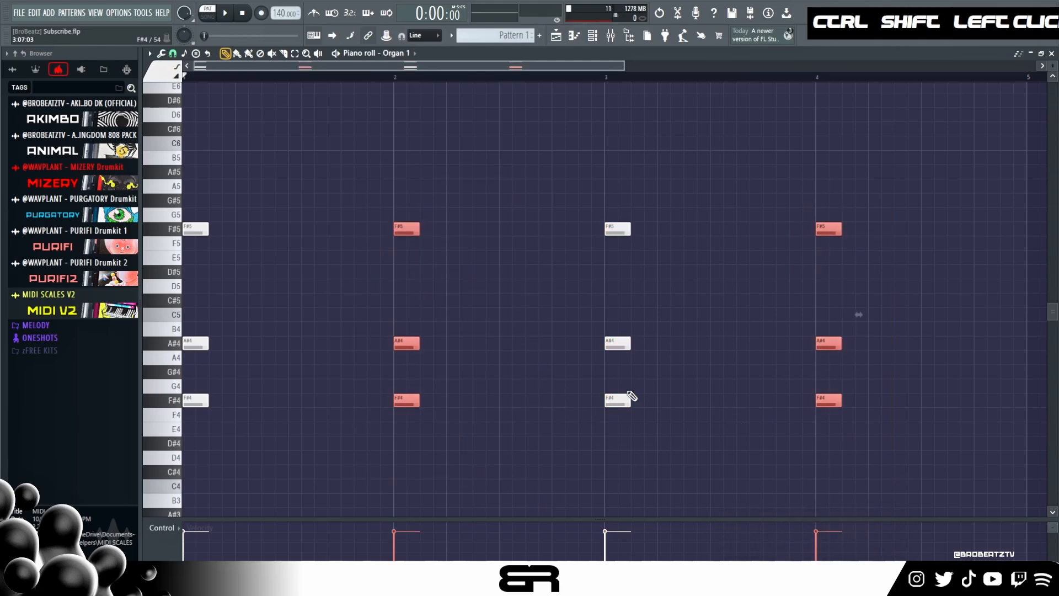
pyautogui.moveTo(407, 343); pyautogui.dragTo(352, 351)
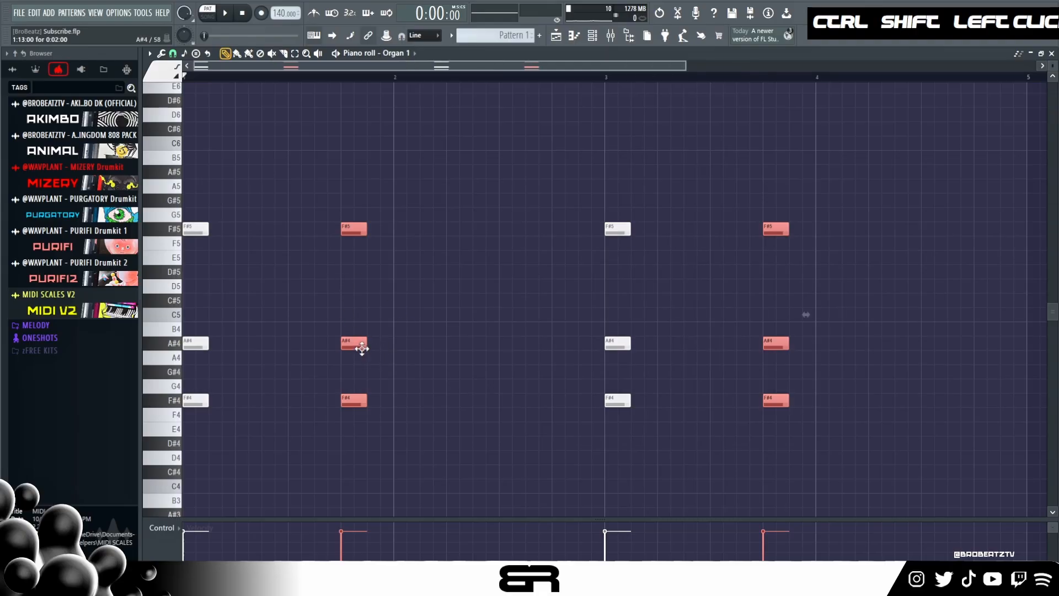
pyautogui.moveTo(356, 345); pyautogui.dragTo(519, 344)
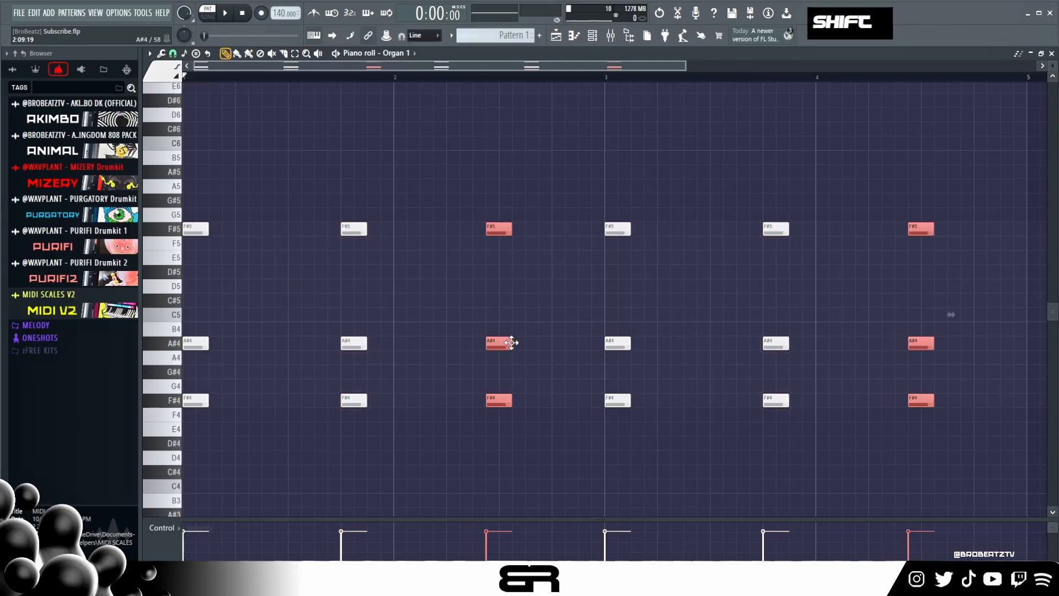
pyautogui.rightClick(525, 310)
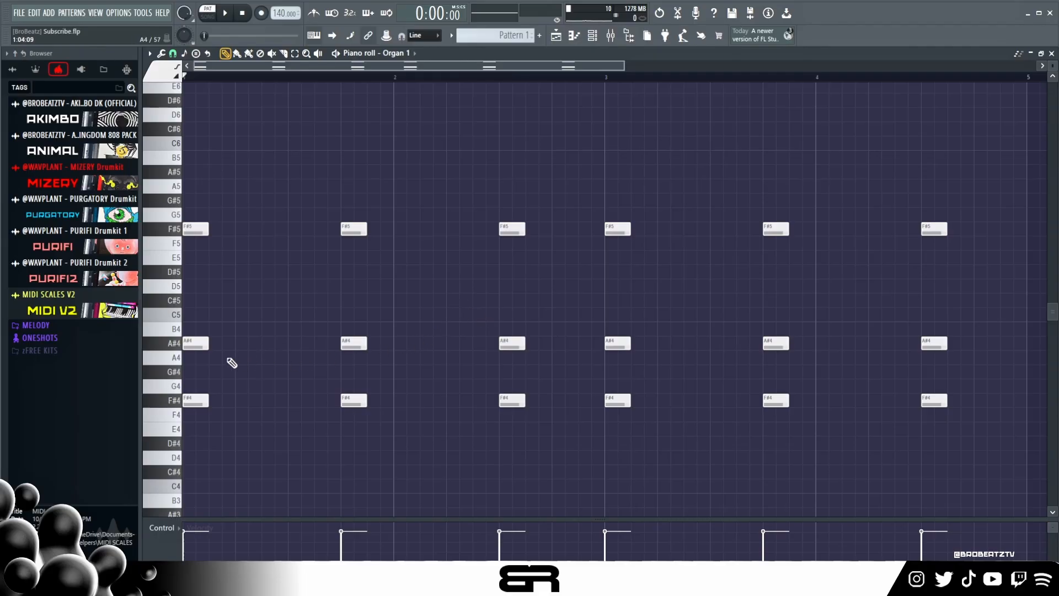
# - Set a time selection over the four bars and delete the F#4 notes from all chords
pyautogui.hotkey('ctrl', 'a')
pyautogui.rightClick(260, 420)
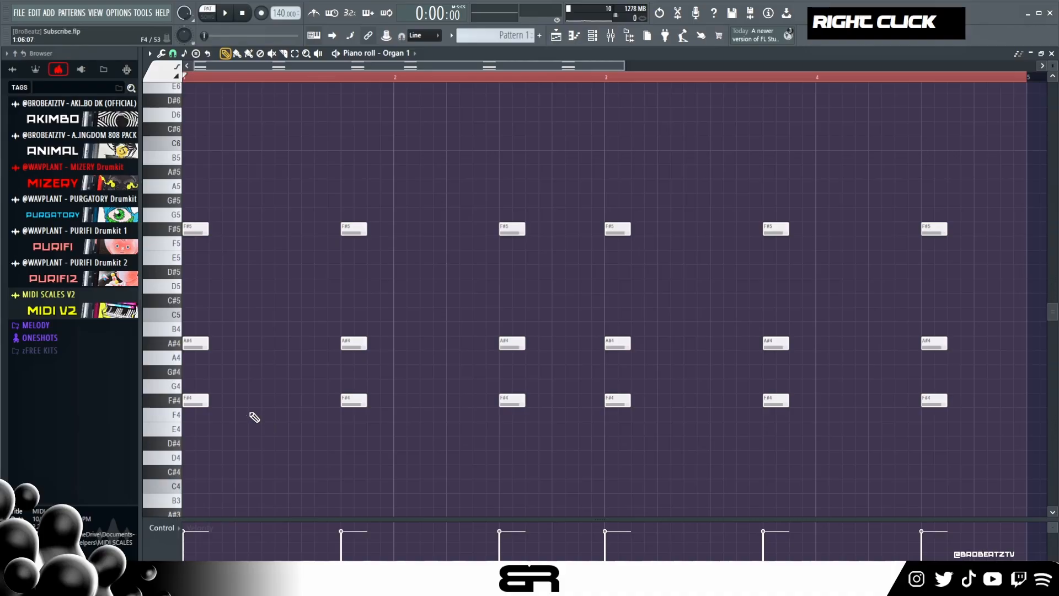
pyautogui.keyDown('ctrl'); pyautogui.click(176, 400); pyautogui.keyUp('ctrl')
pyautogui.press('Delete')
pyautogui.rightClick(285, 396)
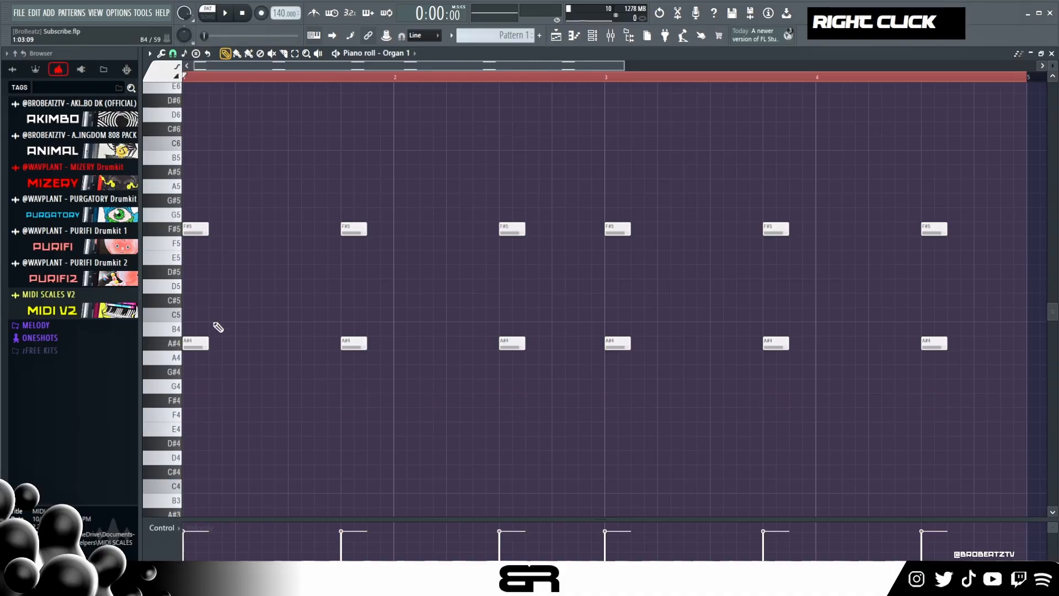
# - Lower all the F#5 notes to F5, play the pattern briefly and glance at the channel rack
pyautogui.keyDown('ctrl'); pyautogui.click(177, 229); pyautogui.keyUp('ctrl')
pyautogui.moveTo(191, 230); pyautogui.dragTo(191, 245)
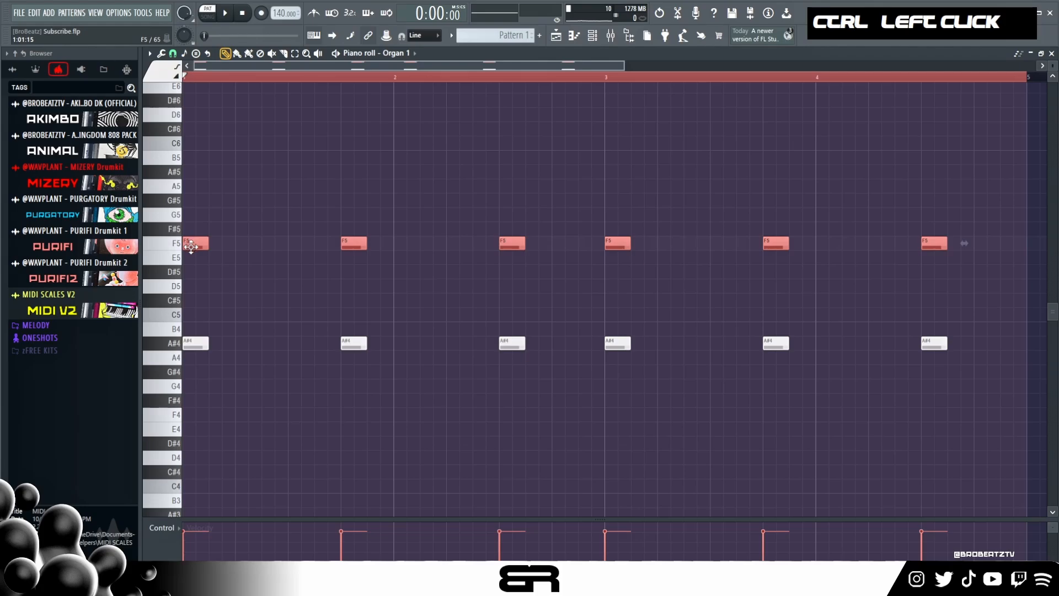
pyautogui.press('space')
pyautogui.press('space')
pyautogui.press('space')
pyautogui.press('space')
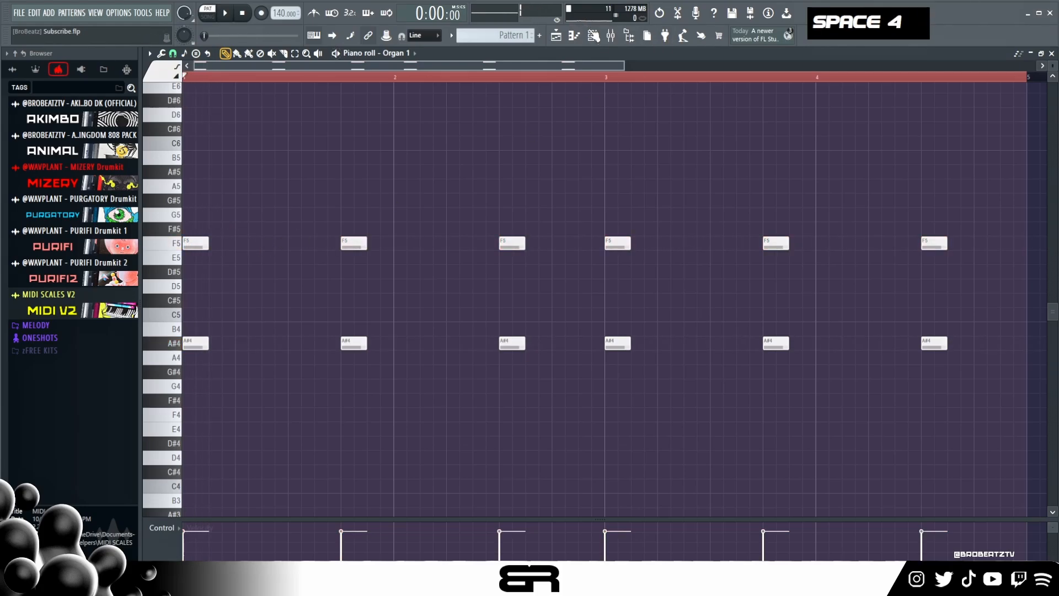
pyautogui.click(592, 35)
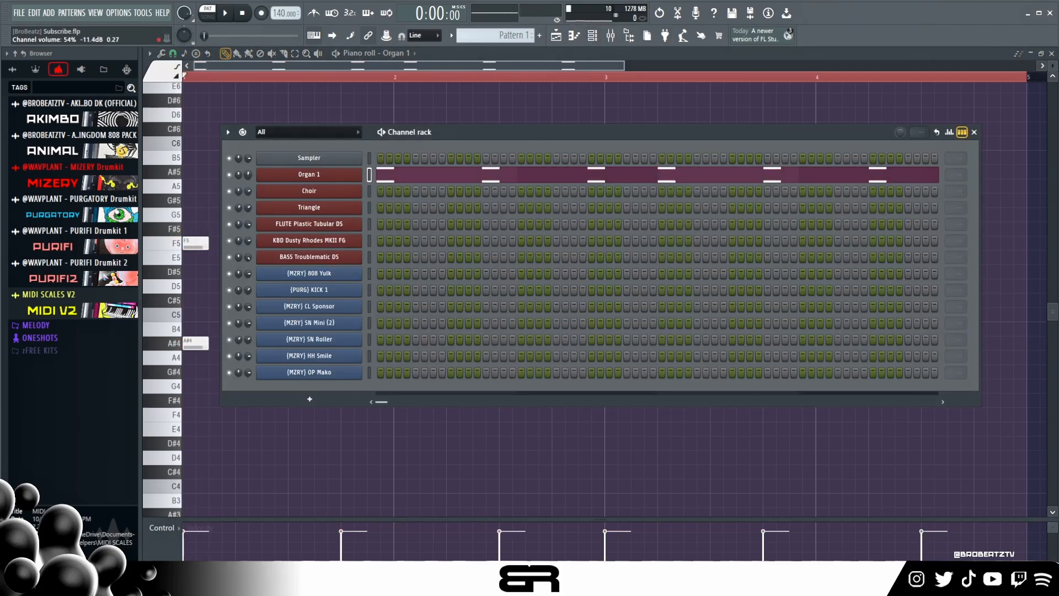
pyautogui.rightClick(301, 133)
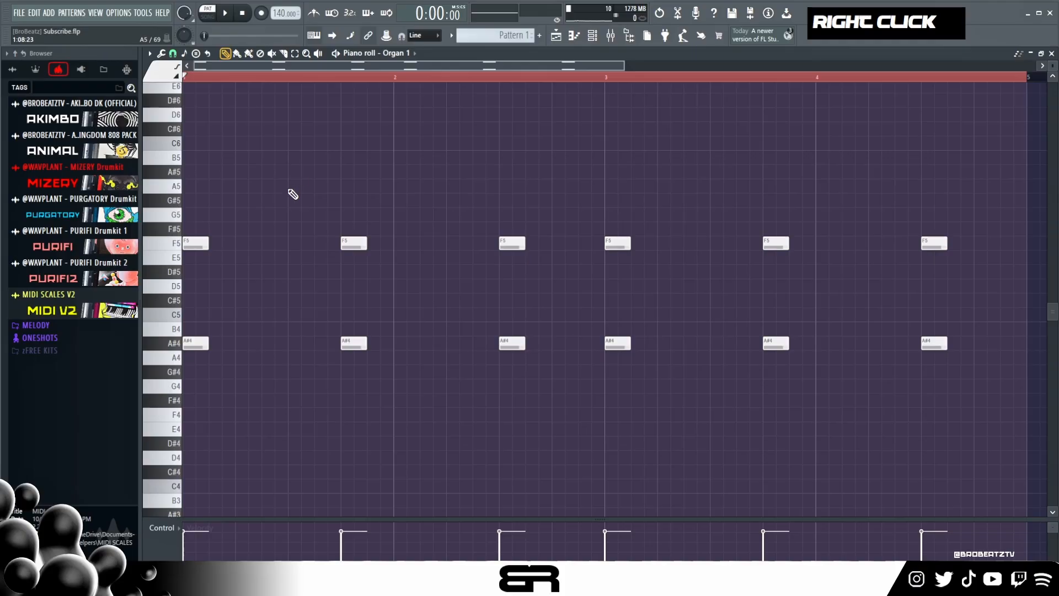
# - Copy the first A#4 note in bar 1 up to C#5 and play back the chord
pyautogui.keyDown('ctrl'); pyautogui.click(187, 344); pyautogui.keyUp('ctrl')
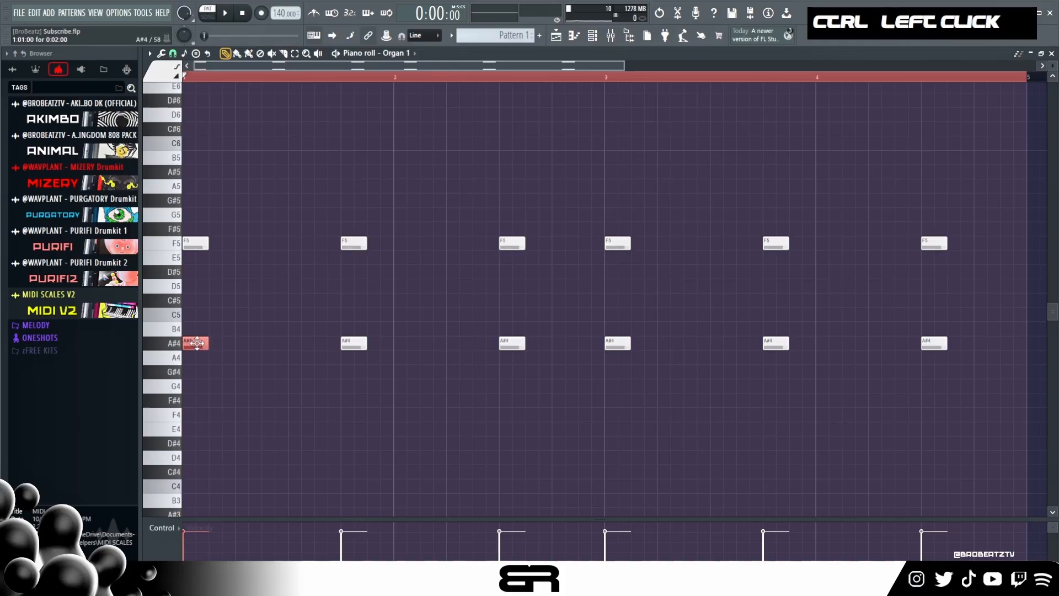
pyautogui.press('shift')
pyautogui.moveTo(195, 343); pyautogui.dragTo(195, 300)
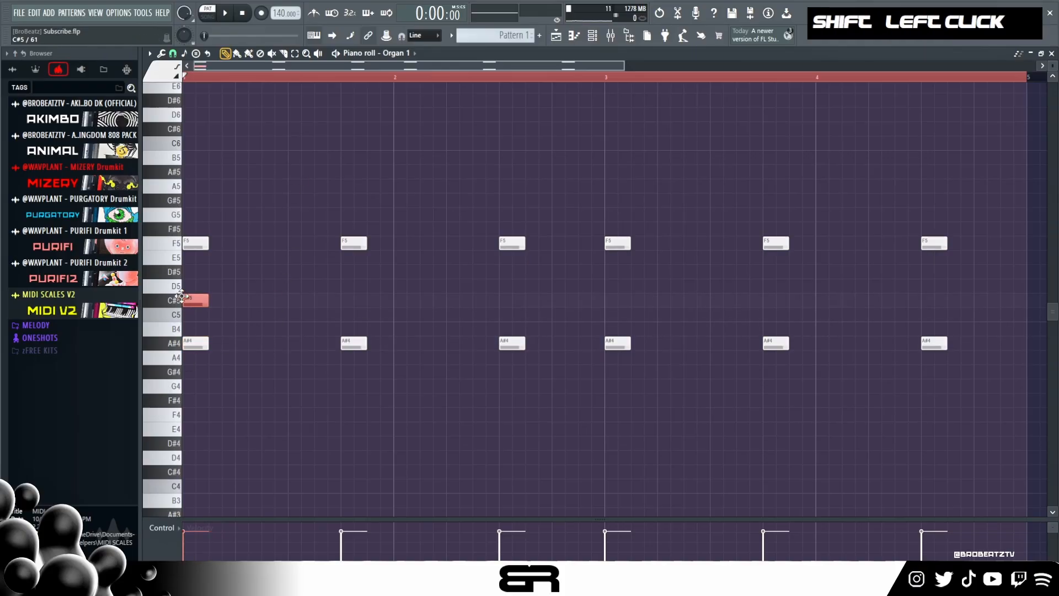
pyautogui.keyDown('alt'); pyautogui.rightClick(199, 277); pyautogui.keyUp('alt')
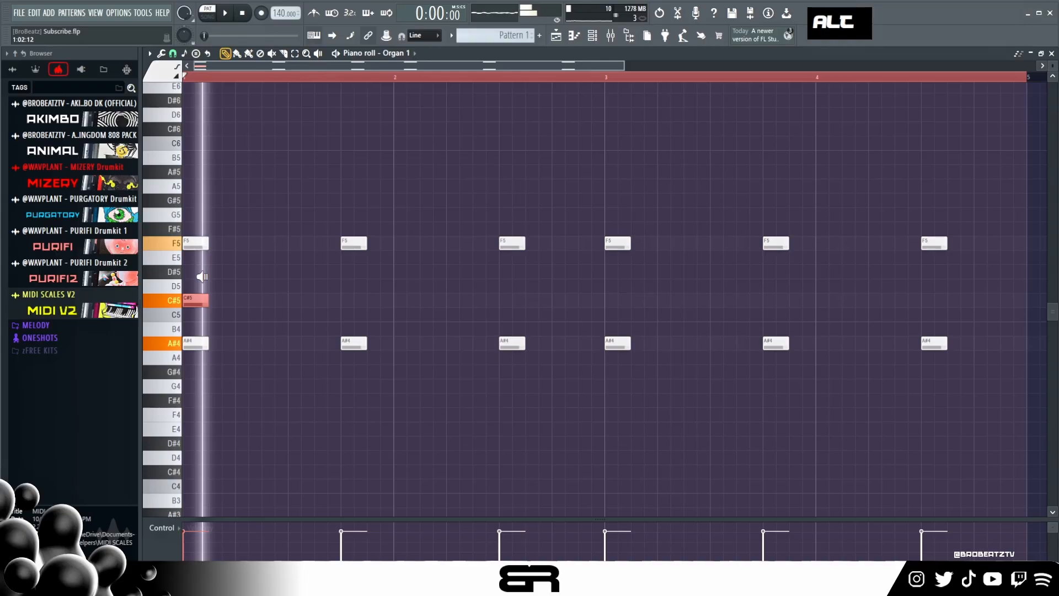
# - Add a C5 copy below the C#5 note in bar 1 and duplicate both notes one octave higher
pyautogui.keyDown('ctrl'); pyautogui.click(190, 300); pyautogui.keyUp('ctrl')
pyautogui.moveTo(186, 299); pyautogui.dragTo(202, 322)
pyautogui.keyDown('shift'); pyautogui.click(188, 308); pyautogui.keyUp('shift')
pyautogui.hotkey('ctrl', 'Up')
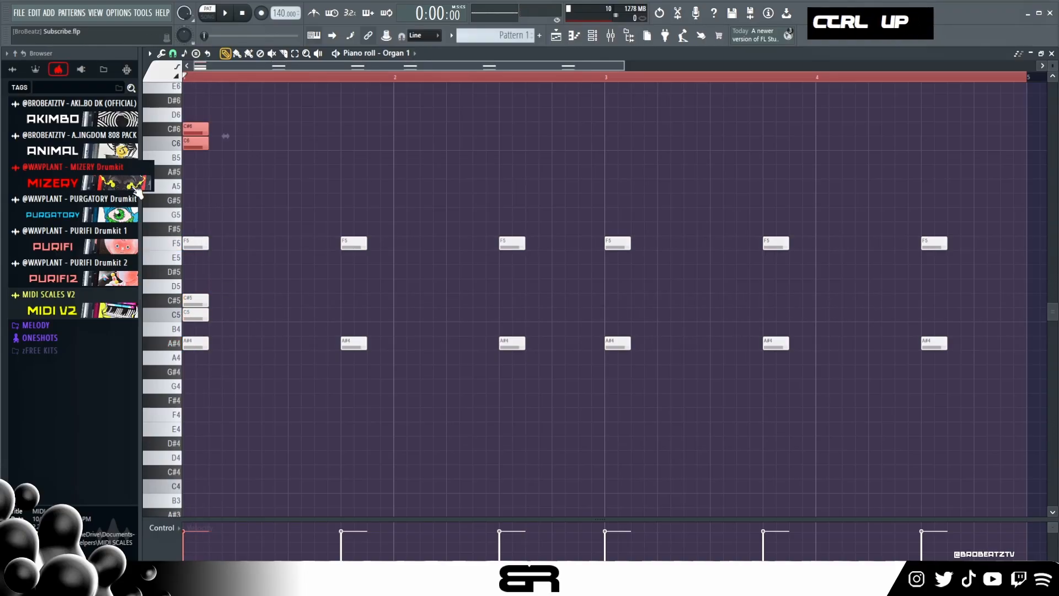
# - Deselect the duplicated upper notes and play back the first chord a few times
pyautogui.rightClick(136, 190)
pyautogui.click(242, 86)
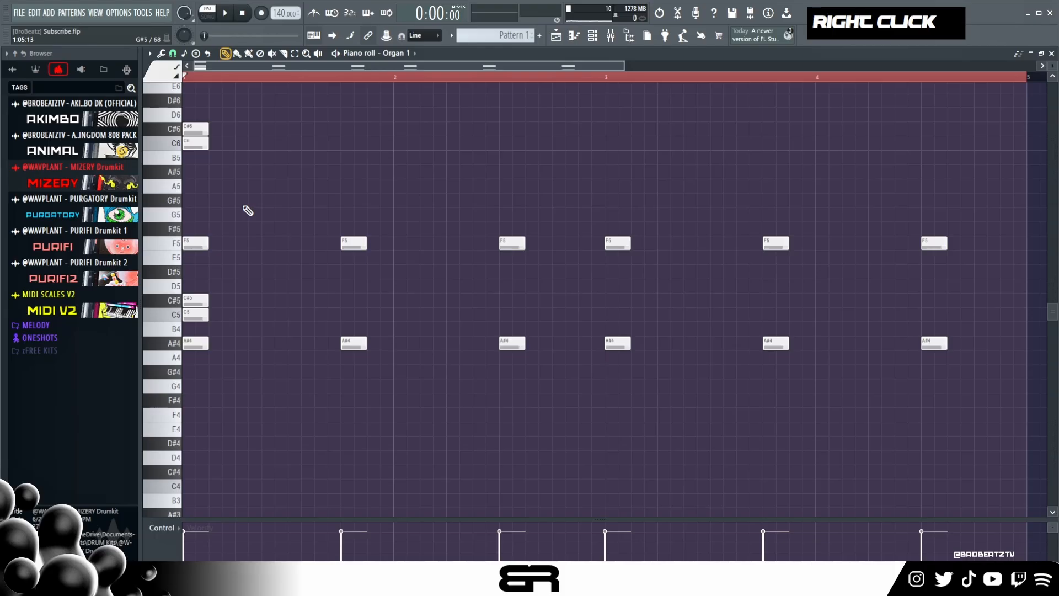
pyautogui.press('space')
pyautogui.press('space')
pyautogui.press('space')
pyautogui.press('space')
# - Select the C6 and C#6 notes in bar 1 and nudge both slightly later than the rest of the chord
pyautogui.keyDown('ctrl'); pyautogui.moveTo(198, 106); pyautogui.dragTo(204, 154); pyautogui.keyUp('ctrl')
pyautogui.keyDown('alt'); pyautogui.keyDown('shift'); pyautogui.scroll(-2, 203, 159); pyautogui.keyUp('shift'); pyautogui.keyUp('alt')
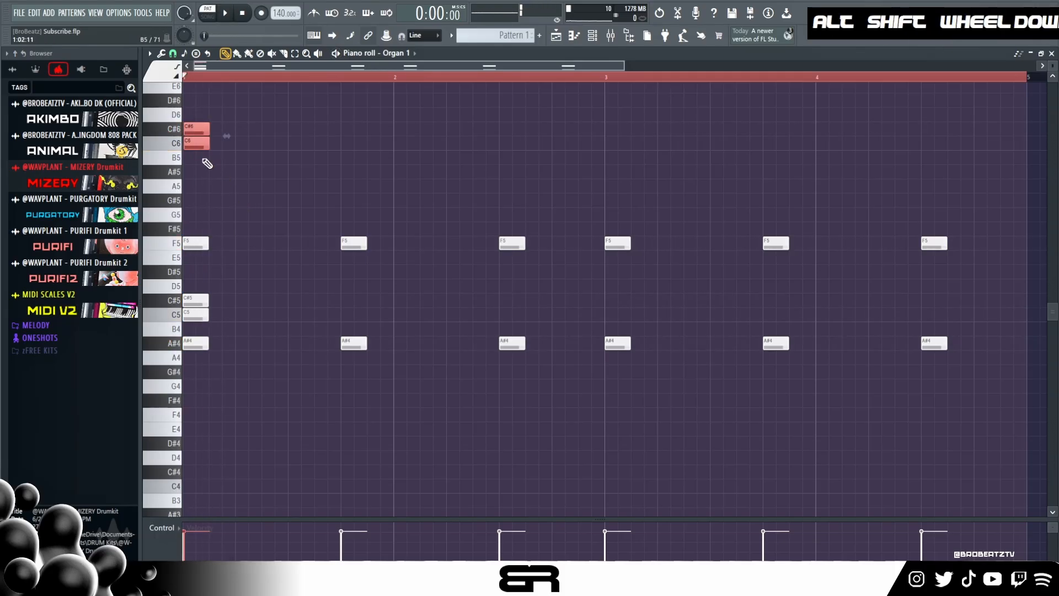
pyautogui.keyDown('alt'); pyautogui.scroll(-1, 208, 160); pyautogui.keyUp('alt')
pyautogui.keyDown('shift'); pyautogui.scroll(-1, 210, 159); pyautogui.keyUp('shift')
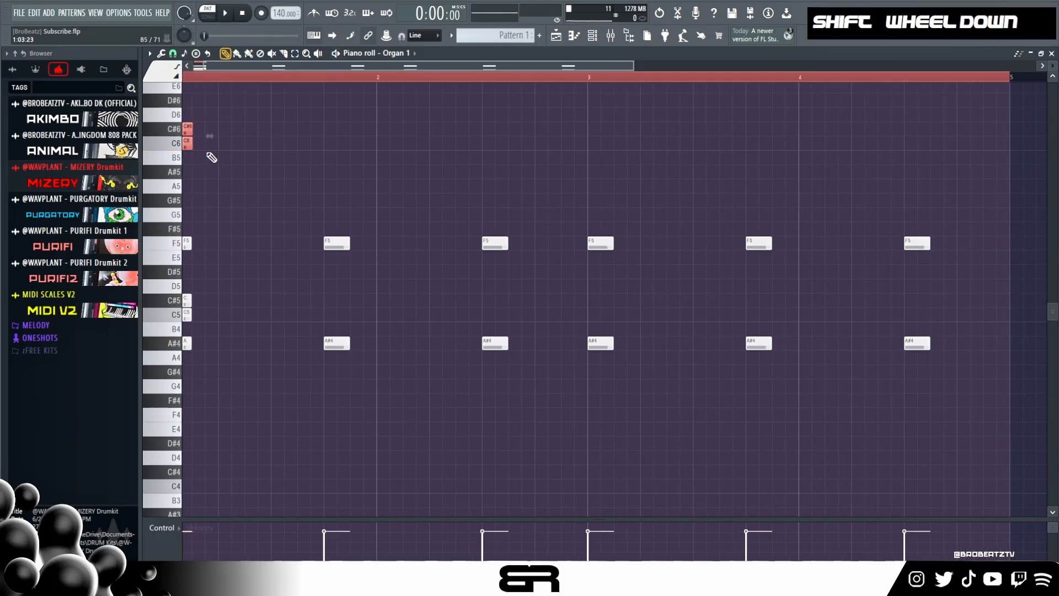
pyautogui.keyDown('shift'); pyautogui.scroll(1, 211, 157); pyautogui.keyUp('shift')
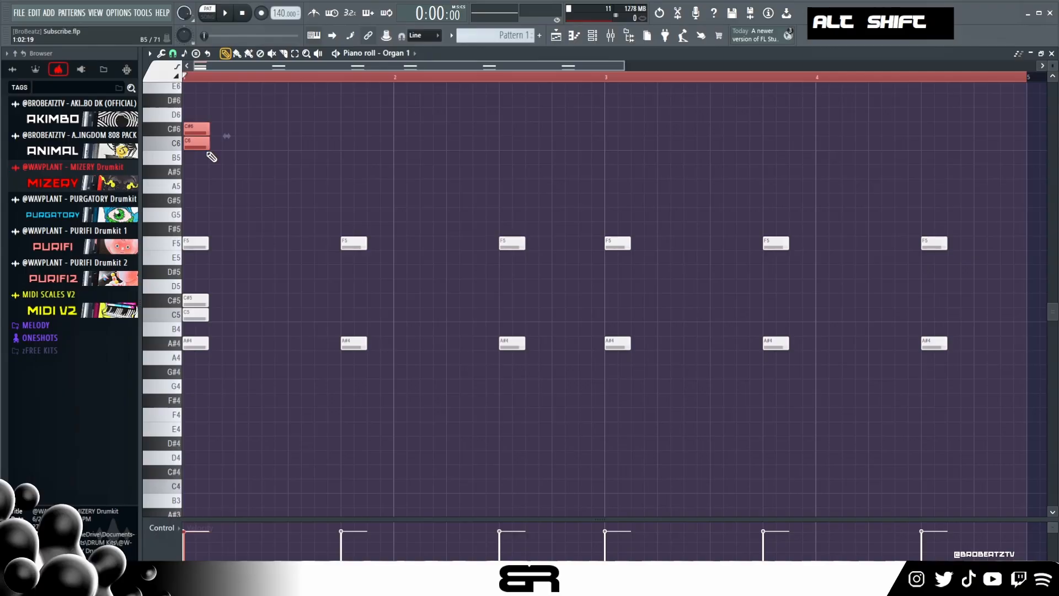
pyautogui.scroll(4, 203, 68)
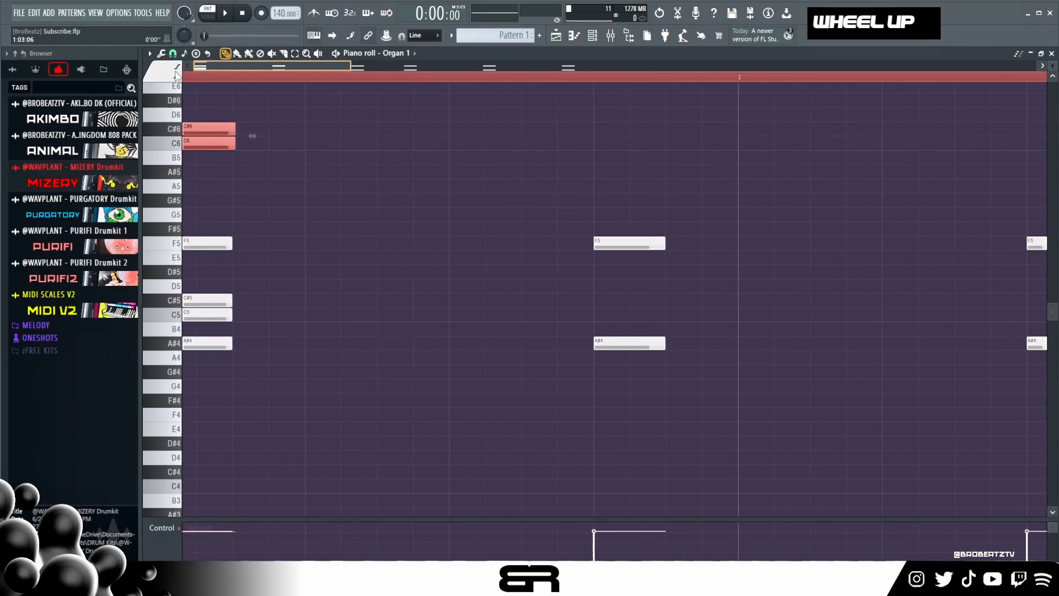
pyautogui.keyDown('alt'); pyautogui.keyDown('shift'); pyautogui.scroll(-4, 214, 146); pyautogui.keyUp('shift'); pyautogui.keyUp('alt')
pyautogui.keyDown('alt'); pyautogui.keyDown('shift'); pyautogui.scroll(2, 218, 157); pyautogui.keyUp('shift'); pyautogui.keyUp('alt')
pyautogui.keyDown('alt'); pyautogui.keyDown('shift'); pyautogui.scroll(-5, 218, 159); pyautogui.keyUp('shift'); pyautogui.keyUp('alt')
pyautogui.keyDown('alt'); pyautogui.keyDown('shift'); pyautogui.scroll(6, 219, 159); pyautogui.keyUp('shift'); pyautogui.keyUp('alt')
pyautogui.keyDown('ctrl'); pyautogui.click(219, 131); pyautogui.keyUp('ctrl')
pyautogui.keyDown('alt'); pyautogui.keyDown('shift'); pyautogui.scroll(-6, 218, 132); pyautogui.keyUp('shift'); pyautogui.keyUp('alt')
pyautogui.keyDown('alt'); pyautogui.keyDown('shift'); pyautogui.scroll(8, 218, 132); pyautogui.keyUp('shift'); pyautogui.keyUp('alt')
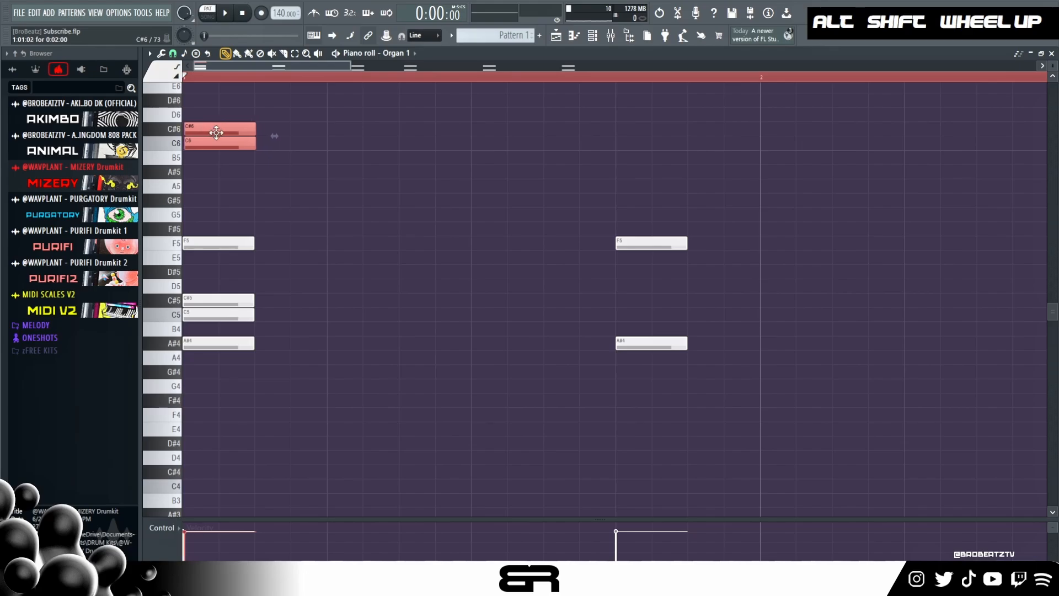
# - Stagger the top two notes of the first chord so C#6 starts slightly after C6, and play it back
pyautogui.keyDown('ctrl'); pyautogui.click(223, 129); pyautogui.keyUp('ctrl')
pyautogui.keyDown('alt'); pyautogui.keyDown('shift'); pyautogui.scroll(-2, 222, 129); pyautogui.keyUp('shift'); pyautogui.keyUp('alt')
pyautogui.keyDown('ctrl'); pyautogui.click(216, 143); pyautogui.keyUp('ctrl')
pyautogui.keyDown('alt'); pyautogui.keyDown('shift'); pyautogui.scroll(-3, 221, 157); pyautogui.keyUp('shift'); pyautogui.keyUp('alt')
pyautogui.press('space')
pyautogui.rightClick(251, 194)
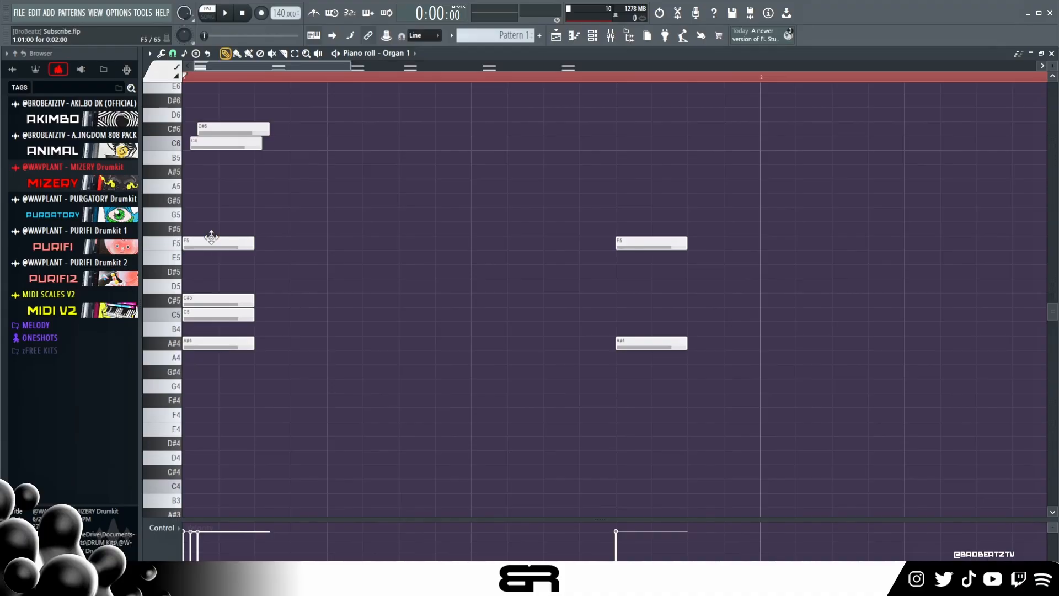
# - Add a G#5 note at the start of bar 1 and audition the first chord repeatedly
pyautogui.keyDown('ctrl'); pyautogui.click(228, 298); pyautogui.keyUp('ctrl')
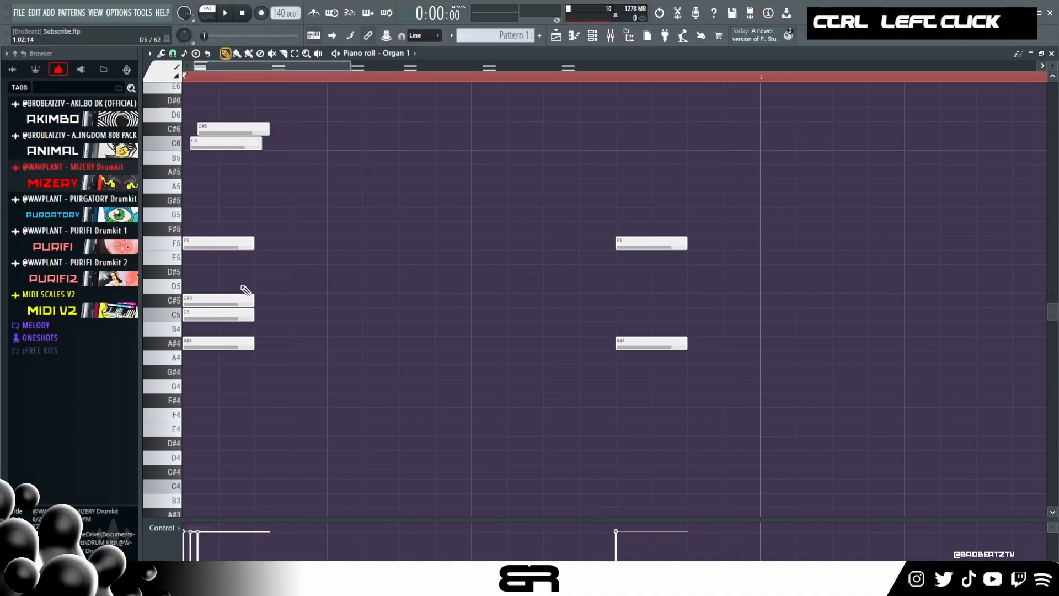
pyautogui.press('space')
pyautogui.press('space')
pyautogui.press('space')
pyautogui.press('space')
pyautogui.press('space')
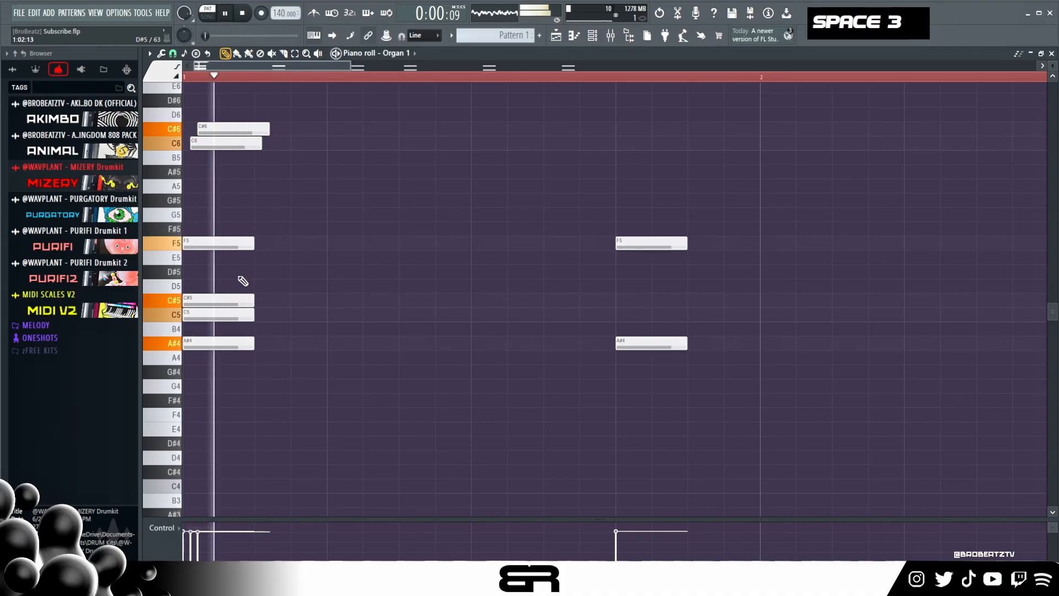
pyautogui.press('space')
pyautogui.click(189, 202)
pyautogui.press('space')
pyautogui.press('space')
pyautogui.press('space')
pyautogui.press('space')
pyautogui.press('space')
pyautogui.press('space')
pyautogui.press('space')
pyautogui.press('space')
# - Select all notes of the first chord, extend them to just before the second chord and play them back
pyautogui.moveTo(272, 110); pyautogui.dragTo(195, 333)
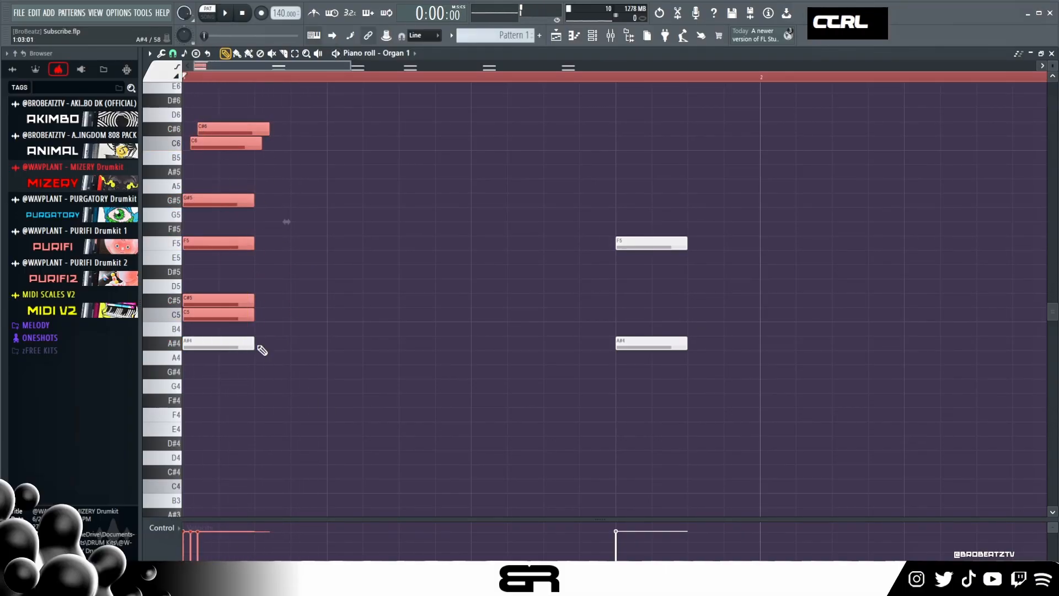
pyautogui.keyDown('ctrl'); pyautogui.click(251, 344); pyautogui.keyUp('ctrl')
pyautogui.moveTo(270, 130); pyautogui.dragTo(609, 170)
pyautogui.press('space')
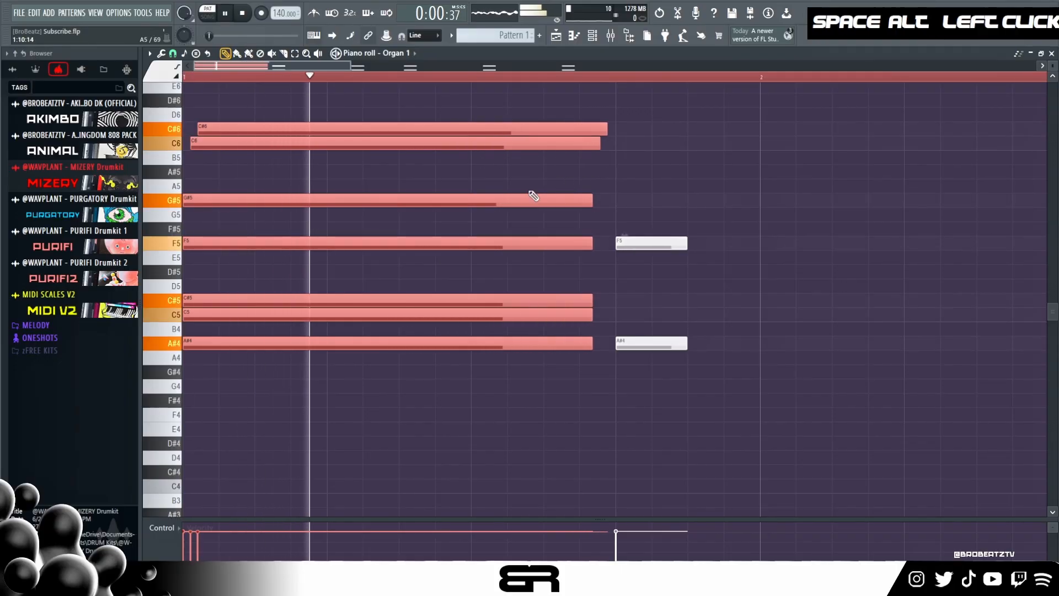
pyautogui.press('space')
# - Nudge the long C5 note of the first chord slightly later and play it back
pyautogui.moveTo(268, 82); pyautogui.dragTo(359, 361)
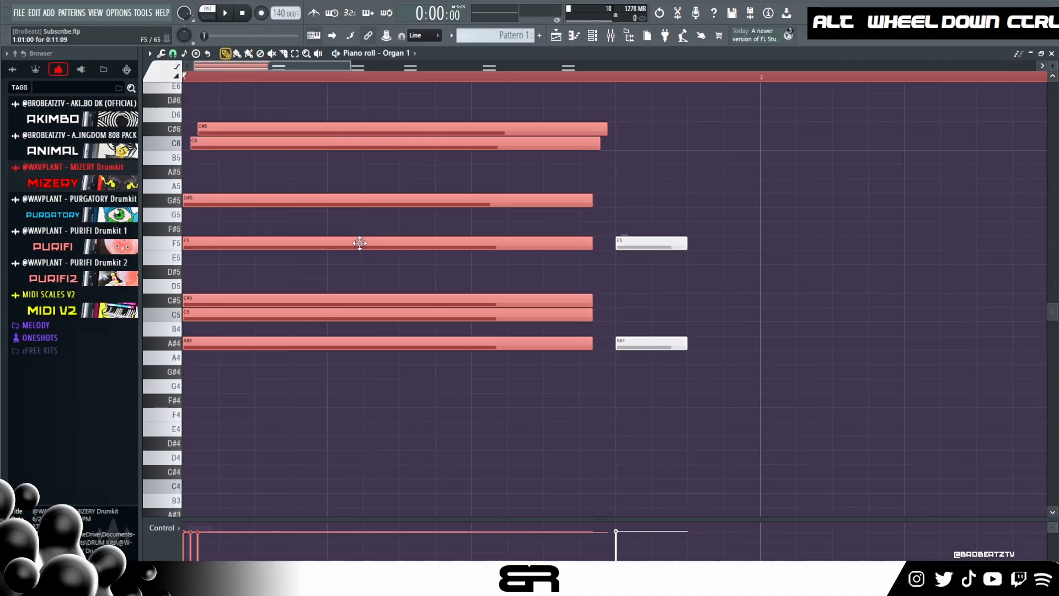
pyautogui.keyDown('ctrl'); pyautogui.click(288, 331); pyautogui.keyUp('ctrl')
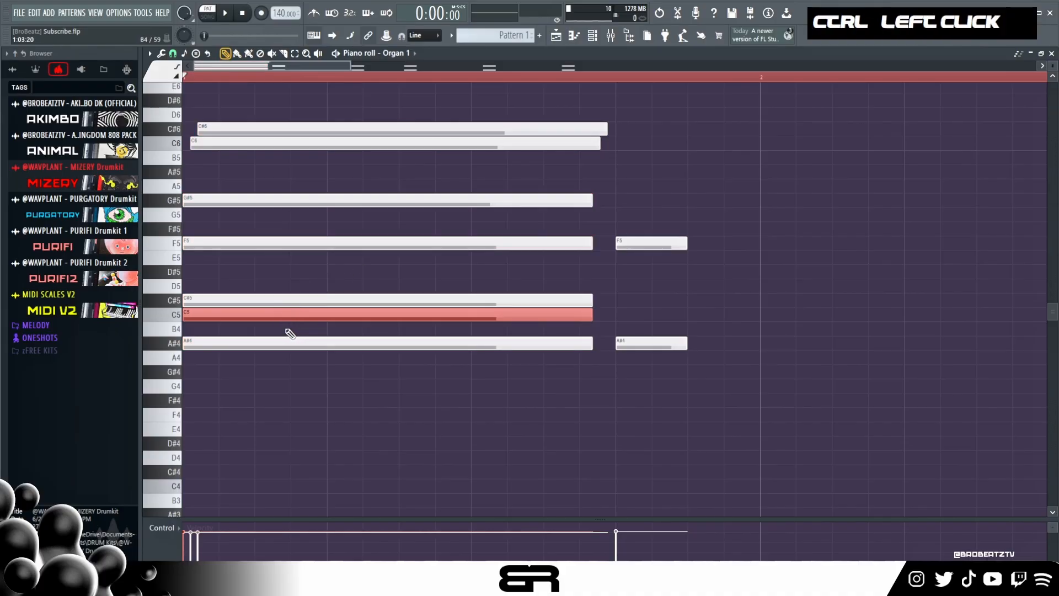
pyautogui.scroll(-1, 287, 330)
pyautogui.press('space')
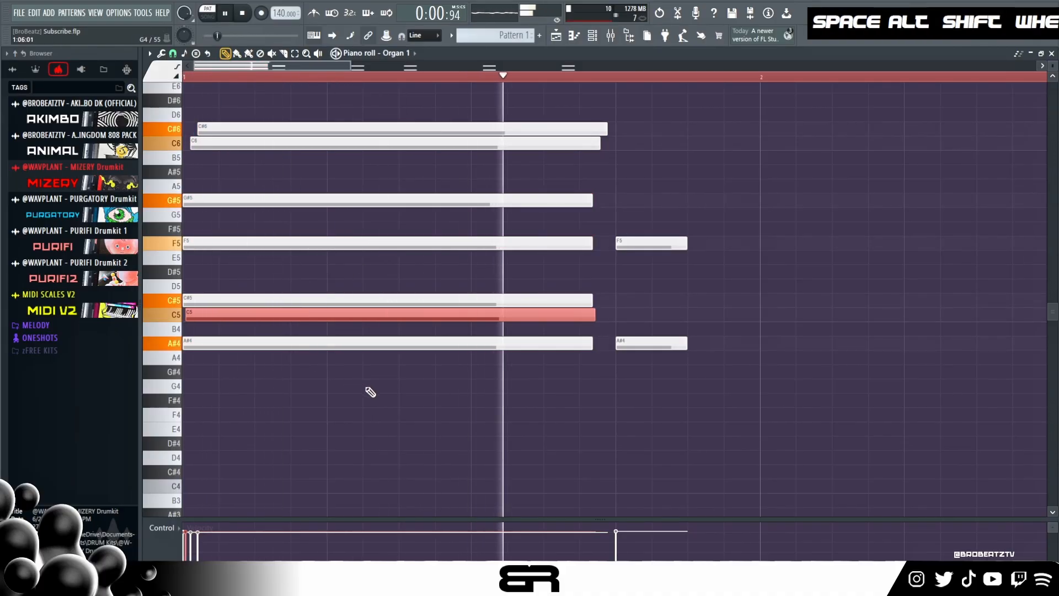
pyautogui.press('space')
# - Delete the second chord's short F5 and A#4 notes and put a copy of the full first chord in their place
pyautogui.scroll(-2, 283, 77)
pyautogui.scroll(-2, 284, 77)
pyautogui.rightClick(393, 243)
pyautogui.rightClick(390, 343)
pyautogui.moveTo(408, 378); pyautogui.dragTo(188, 93)
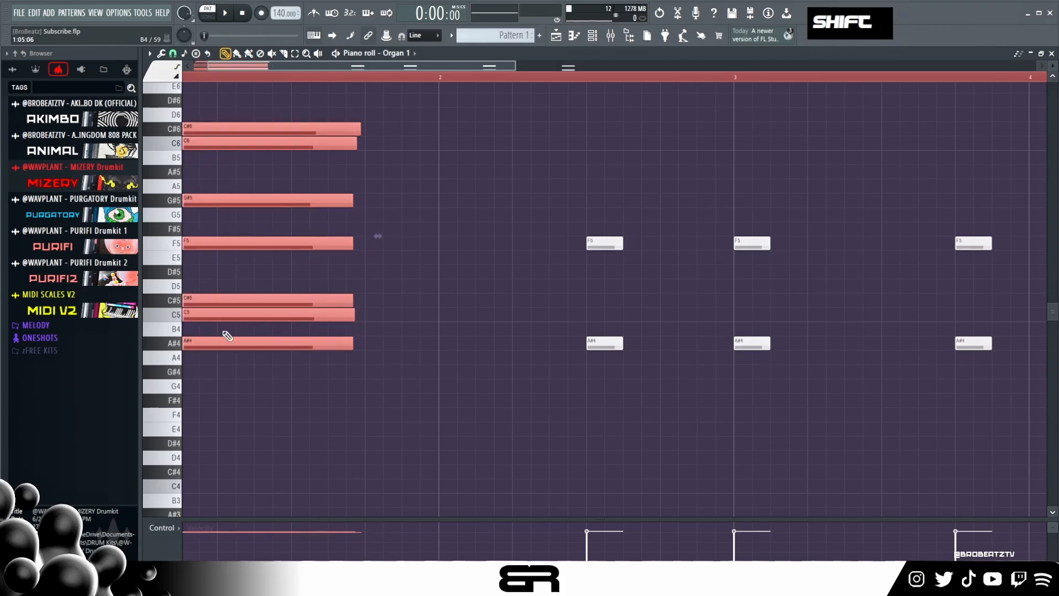
pyautogui.moveTo(256, 343); pyautogui.dragTo(440, 345)
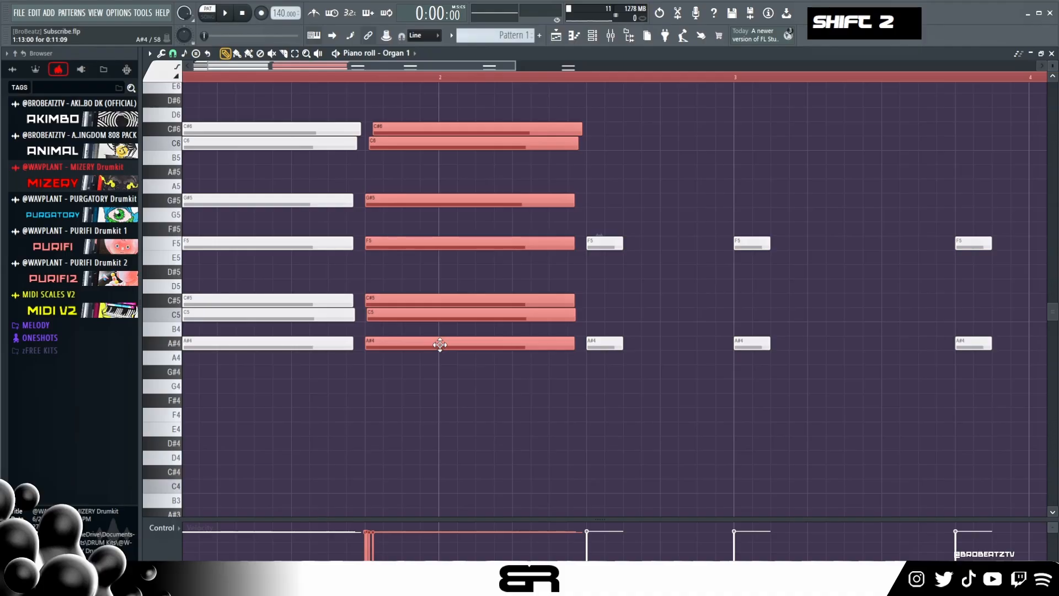
# - Transpose the copied second chord up five semitones and down one octave so its lowest note is D#4
pyautogui.hotkey('shift', 'Up')
pyautogui.hotkey('shift', 'Up')
pyautogui.hotkey('shift', 'Up')
pyautogui.hotkey('shift', 'Up')
pyautogui.hotkey('shift', 'Up')
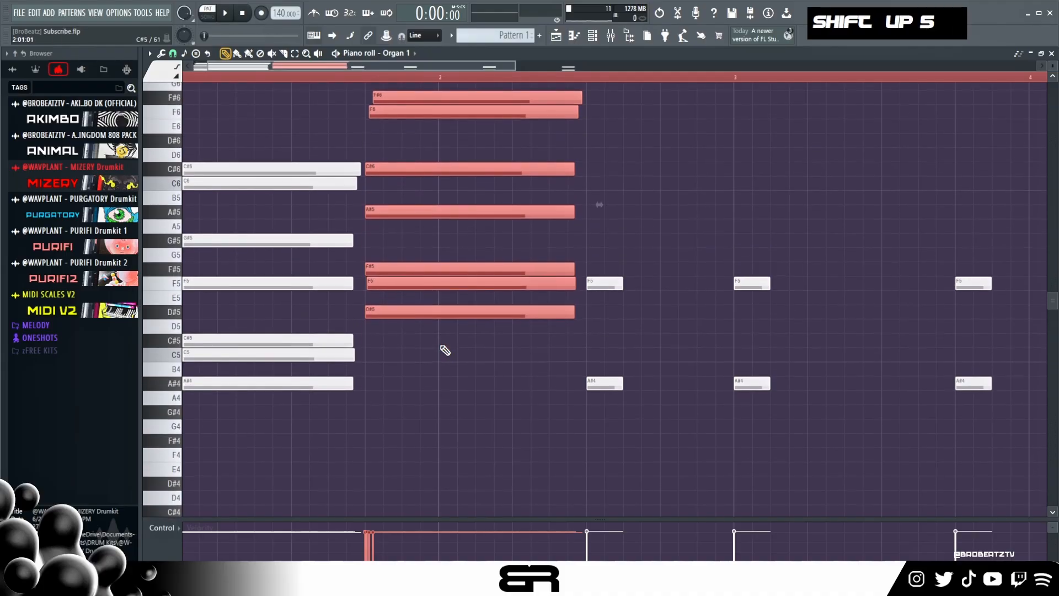
pyautogui.hotkey('ctrl', 'Down')
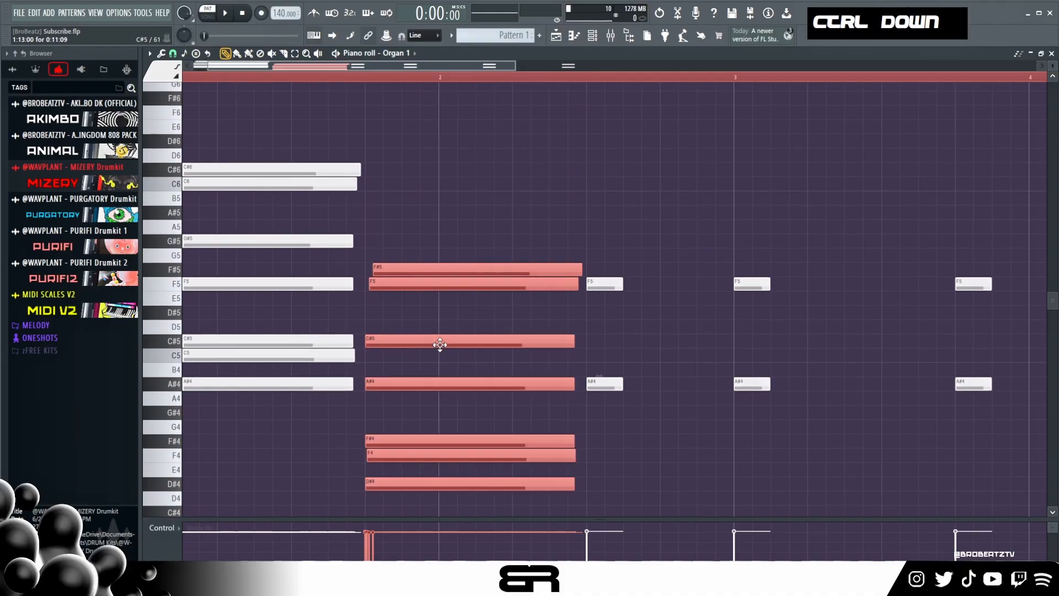
# - Delete the F#5 note at the top of the second chord and play back the pattern
pyautogui.rightClick(507, 182)
pyautogui.scroll(-2, 468, 201)
pyautogui.rightClick(407, 213)
pyautogui.press('space')
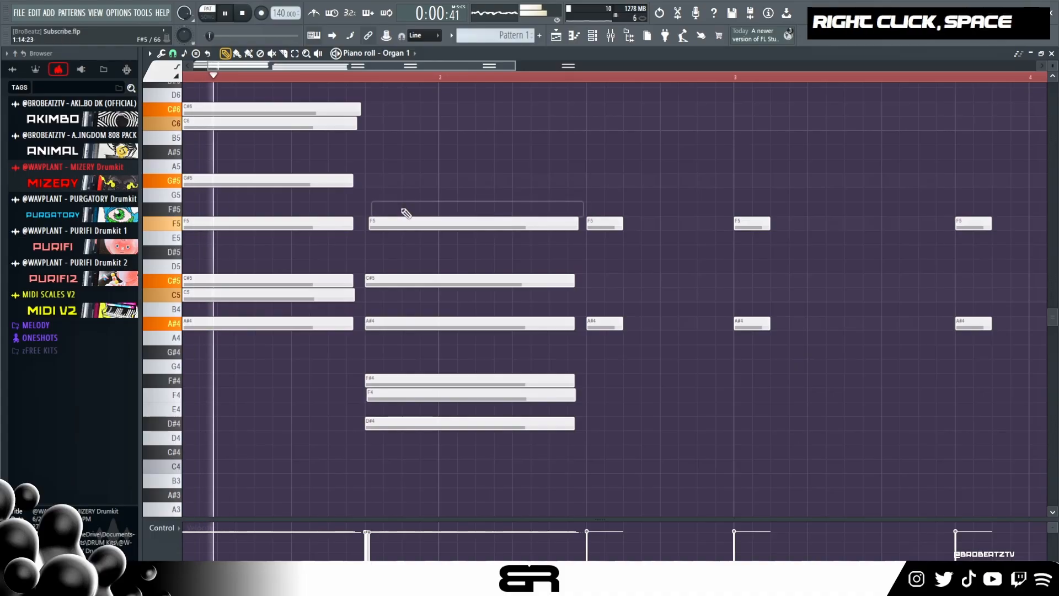
pyautogui.press('space')
pyautogui.press('space')
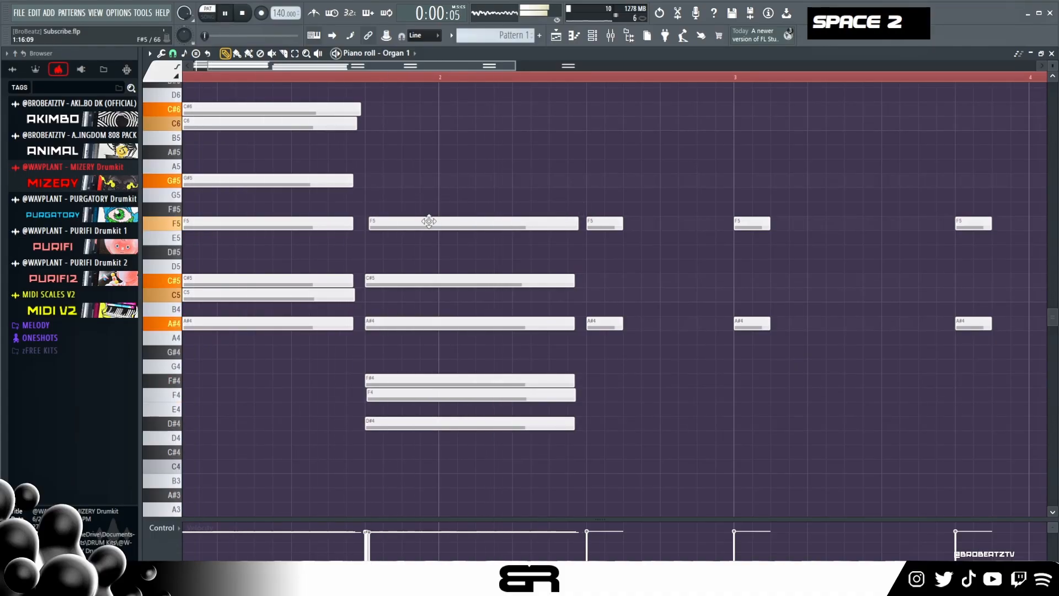
pyautogui.press('space')
pyautogui.press('space')
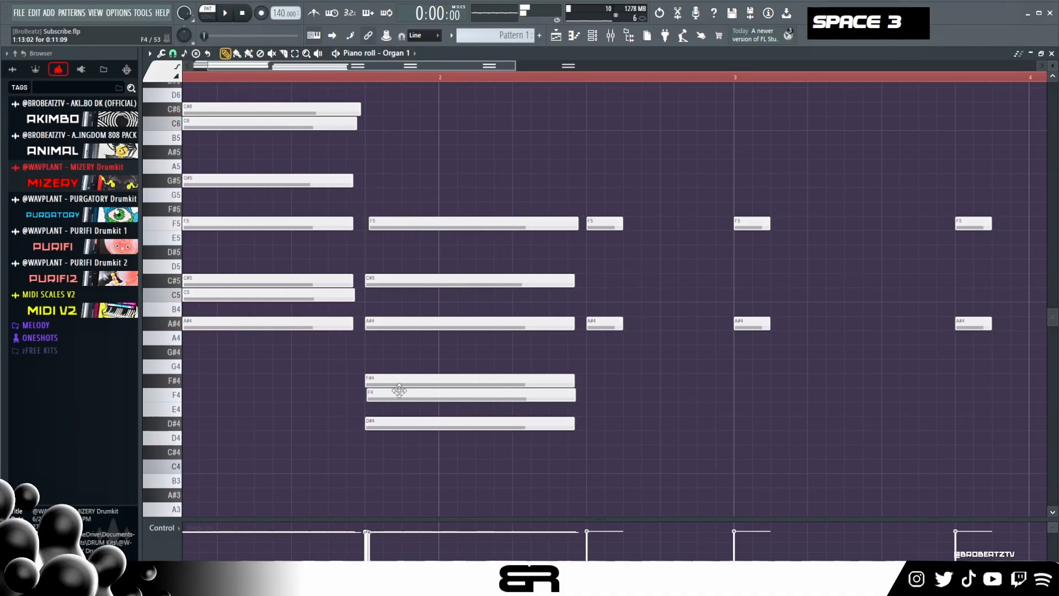
# - Delete the F4 note from the second chord and play back the progression
pyautogui.rightClick(397, 399)
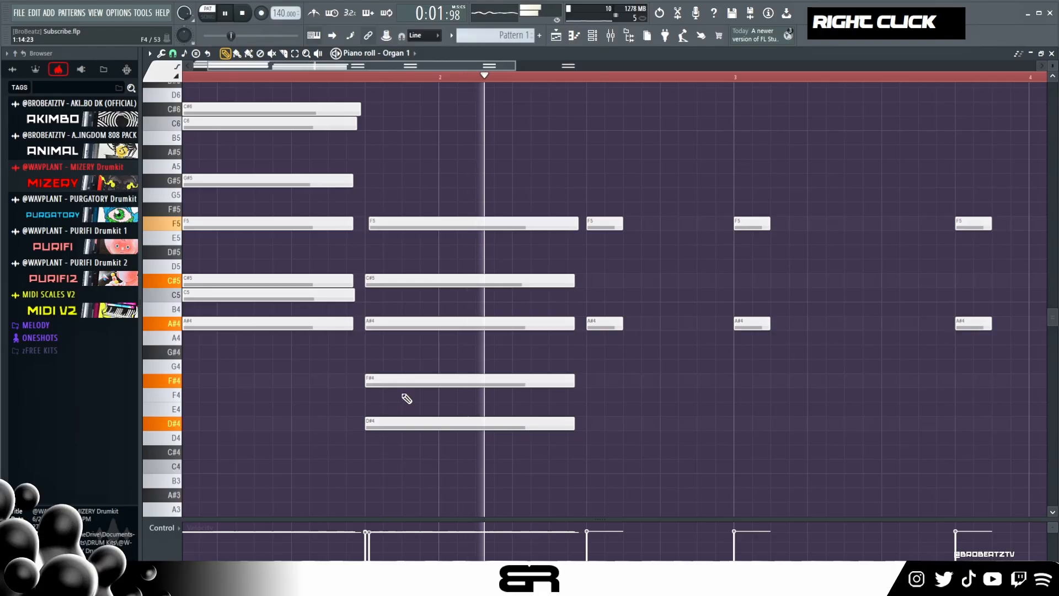
pyautogui.press('space')
pyautogui.press('space')
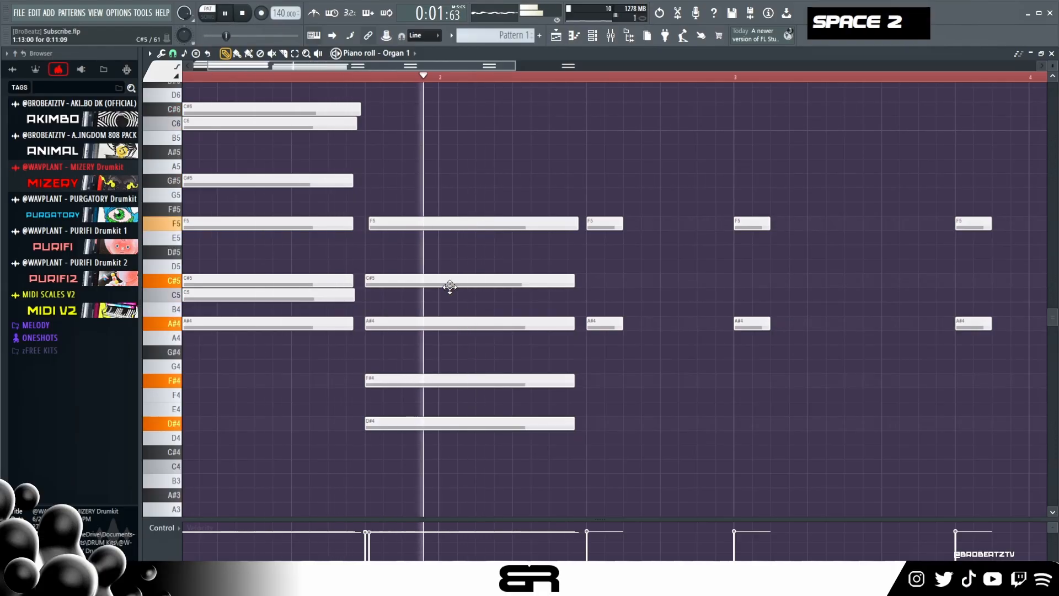
pyautogui.press('space')
pyautogui.press('space')
pyautogui.press('space')
# - Nudge the second chord's A#4, C#5 and F5 notes slightly later and play back the result
pyautogui.keyDown('ctrl'); pyautogui.moveTo(432, 187); pyautogui.dragTo(421, 355); pyautogui.keyUp('ctrl')
pyautogui.keyDown('alt'); pyautogui.keyDown('shift'); pyautogui.scroll(-1, 422, 352); pyautogui.keyUp('shift'); pyautogui.keyUp('alt')
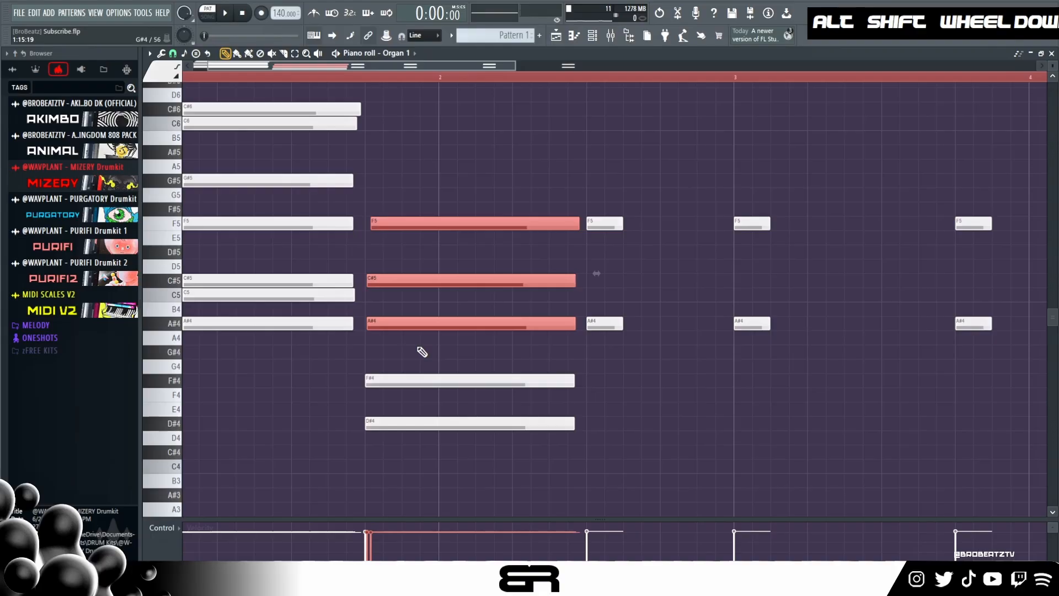
pyautogui.press('space')
pyautogui.rightClick(423, 355)
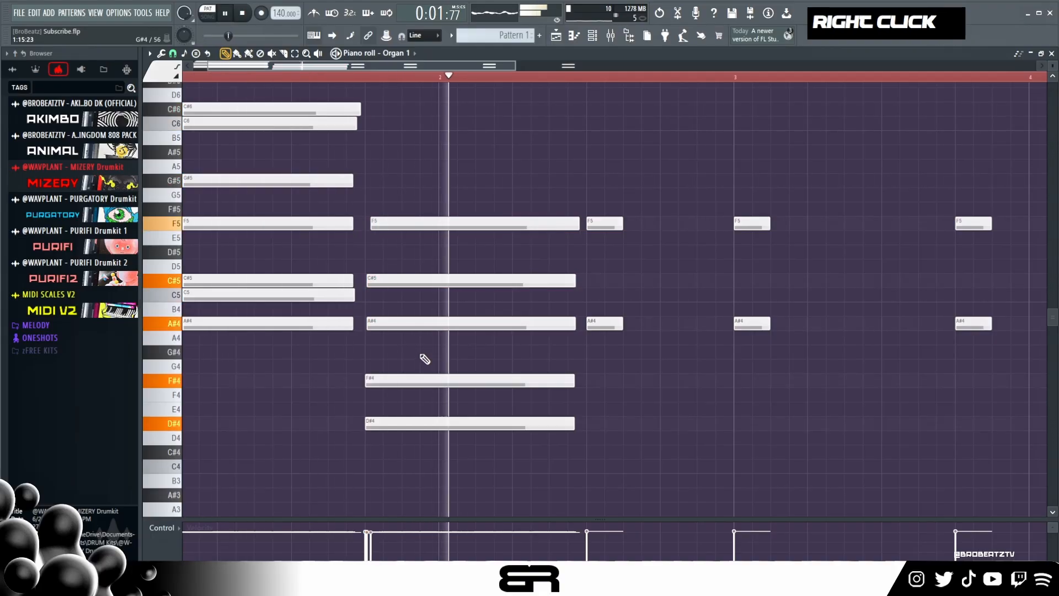
pyautogui.press('space')
pyautogui.press('space')
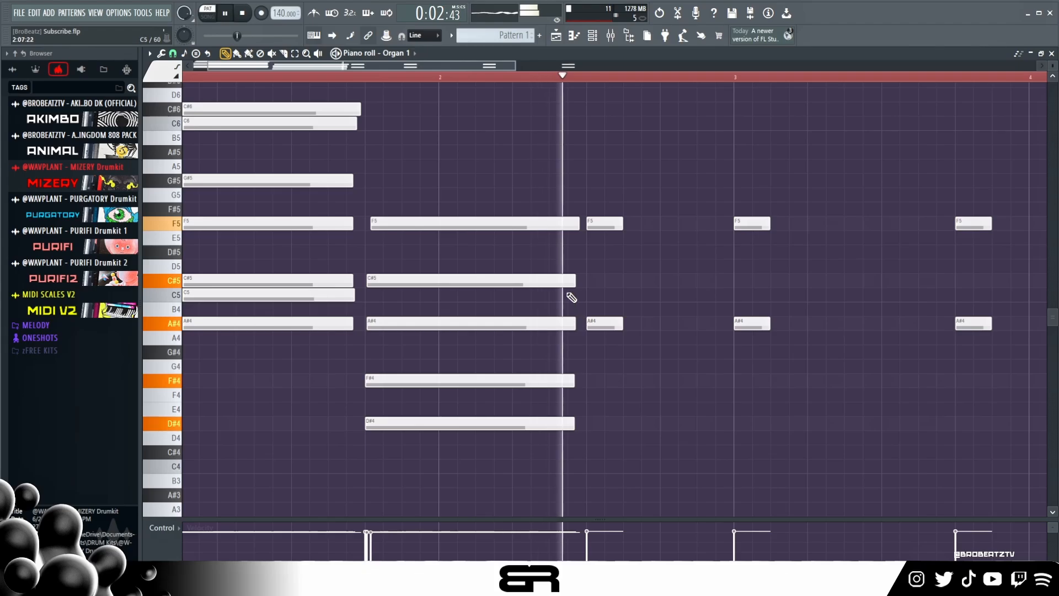
pyautogui.press('space')
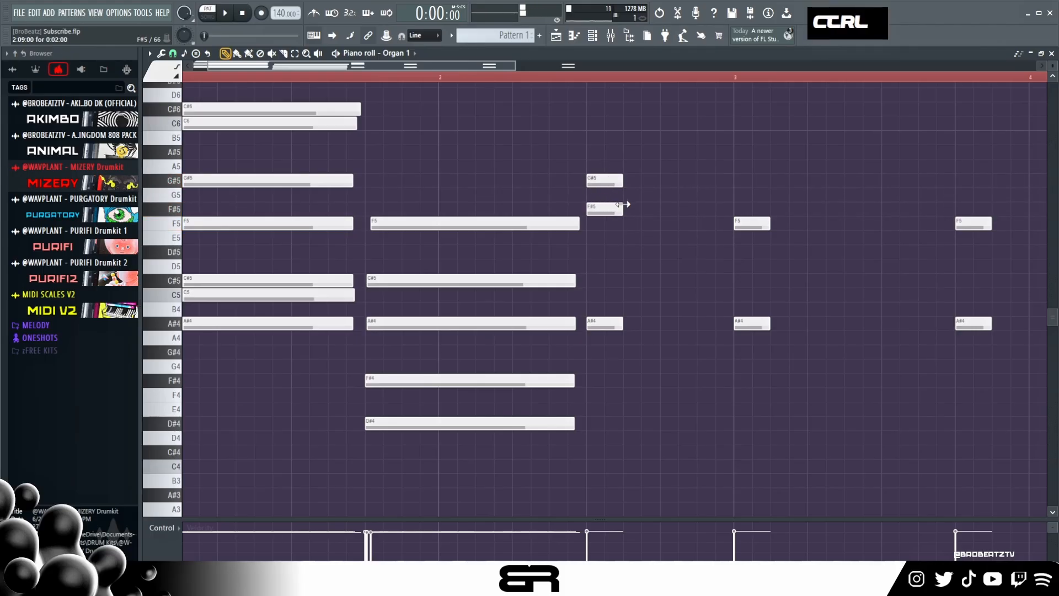
# - Shorten the third chord's F#5 to a grace note, and start G#5 just after it, extended to nearly bar 3
pyautogui.moveTo(623, 203); pyautogui.dragTo(595, 213)
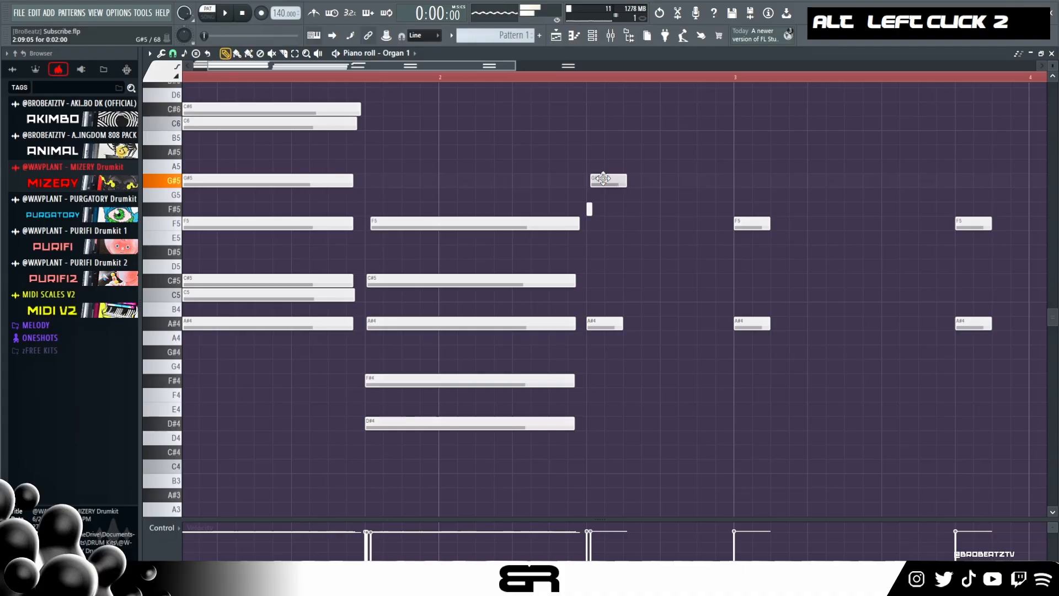
pyautogui.moveTo(627, 182); pyautogui.dragTo(725, 196)
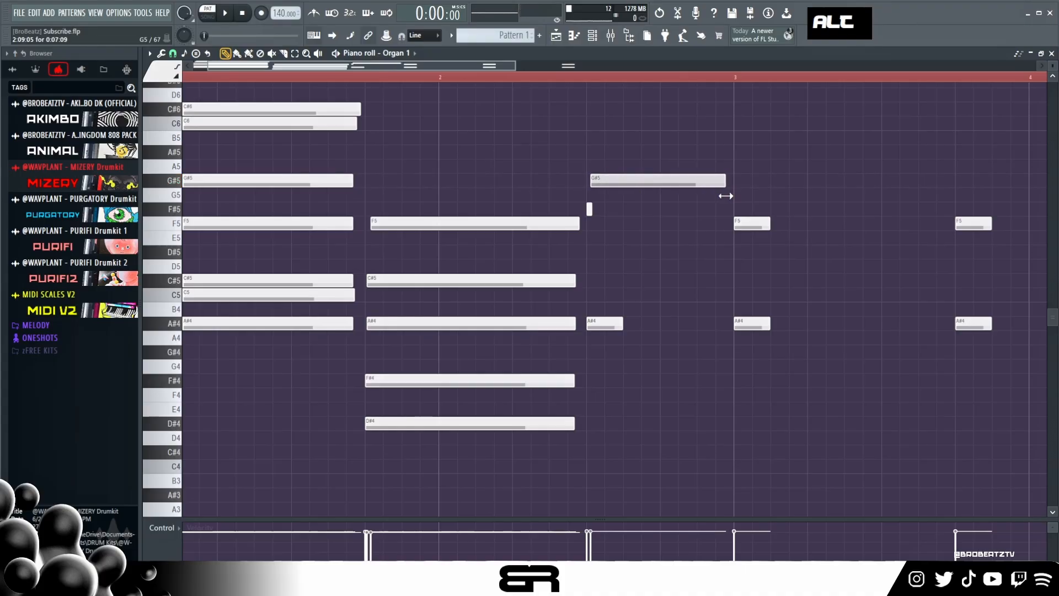
pyautogui.doubleClick(569, 214)
pyautogui.rightClick(578, 214)
# - Add a D#5 note under the third chord's G#5, starting slightly late and extended to nearly bar 3
pyautogui.doubleClick(589, 210)
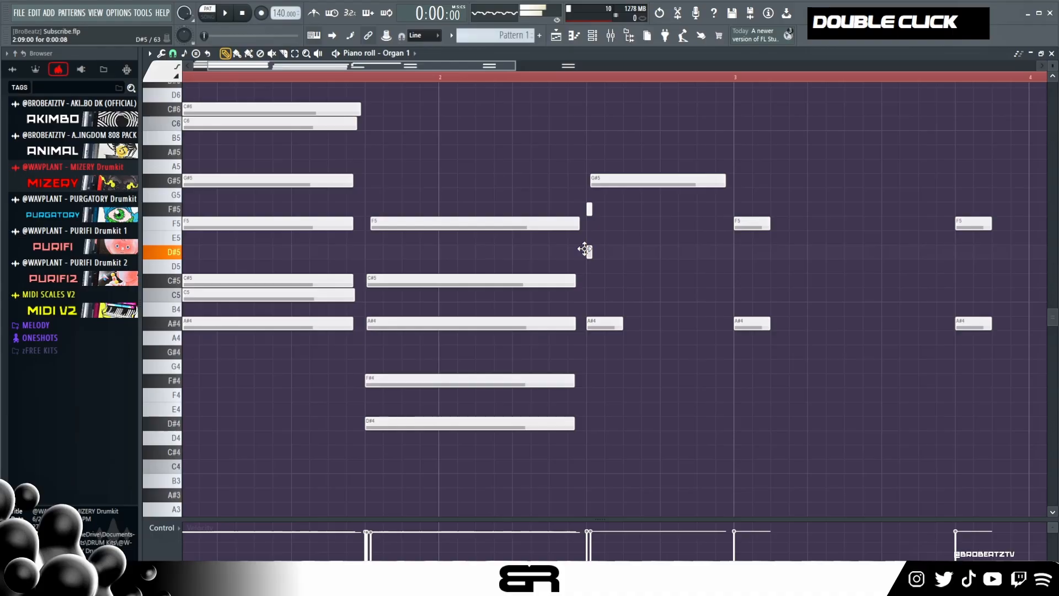
pyautogui.keyDown('alt'); pyautogui.click(591, 253); pyautogui.keyUp('alt')
pyautogui.rightClick(602, 255)
pyautogui.moveTo(611, 256); pyautogui.dragTo(718, 269)
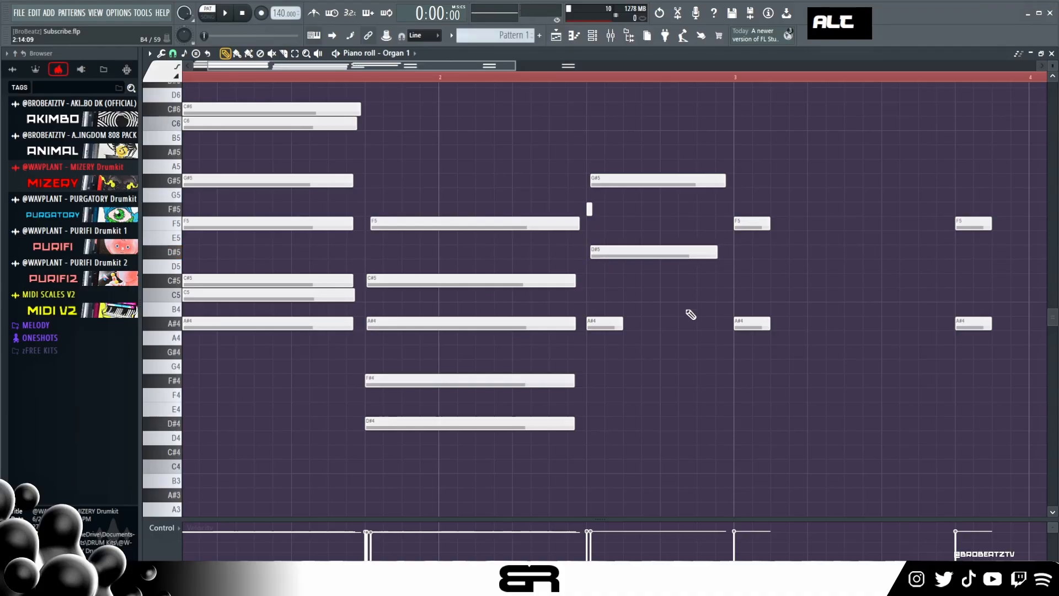
# - Lengthen the third chord's A#4 note and move it to C5, with equally long copies on A4 and F4
pyautogui.moveTo(623, 324); pyautogui.dragTo(643, 291)
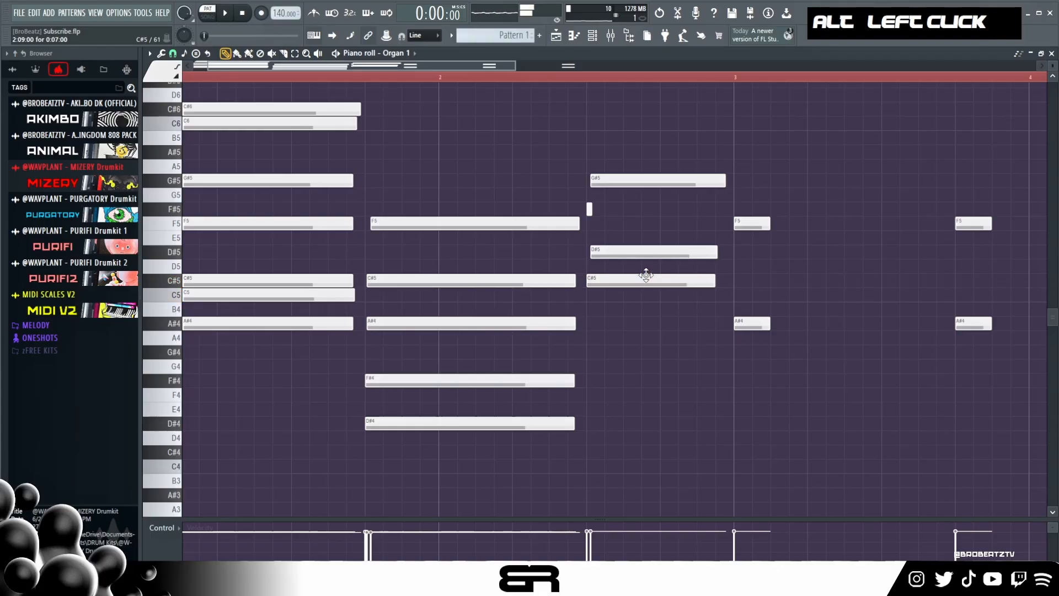
pyautogui.keyDown('alt'); pyautogui.rightClick(605, 249); pyautogui.keyUp('alt')
pyautogui.keyDown('alt'); pyautogui.rightClick(610, 266); pyautogui.keyUp('alt')
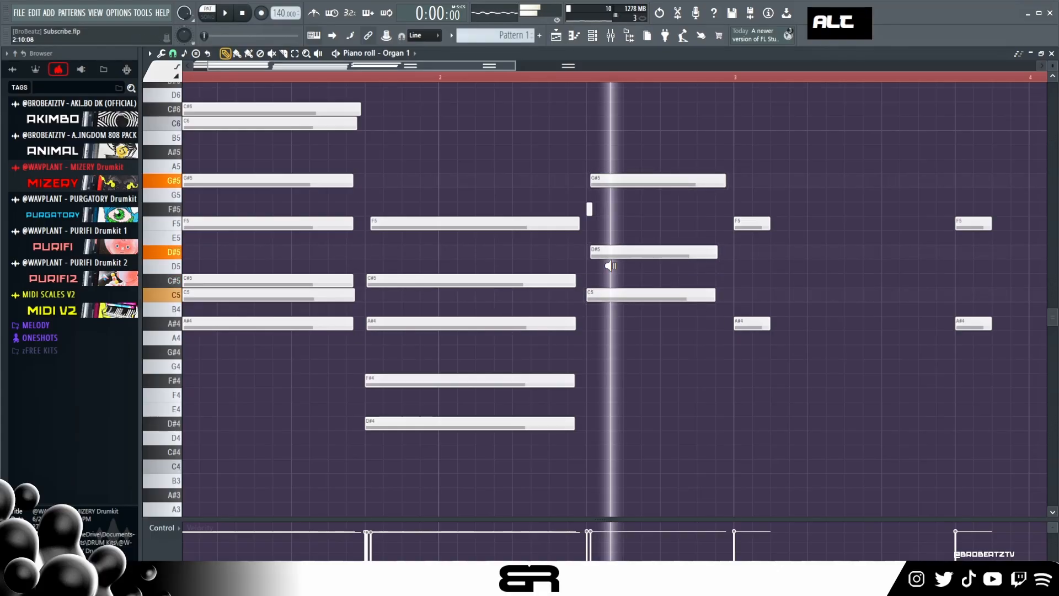
pyautogui.keyDown('alt'); pyautogui.rightClick(606, 307); pyautogui.keyUp('alt')
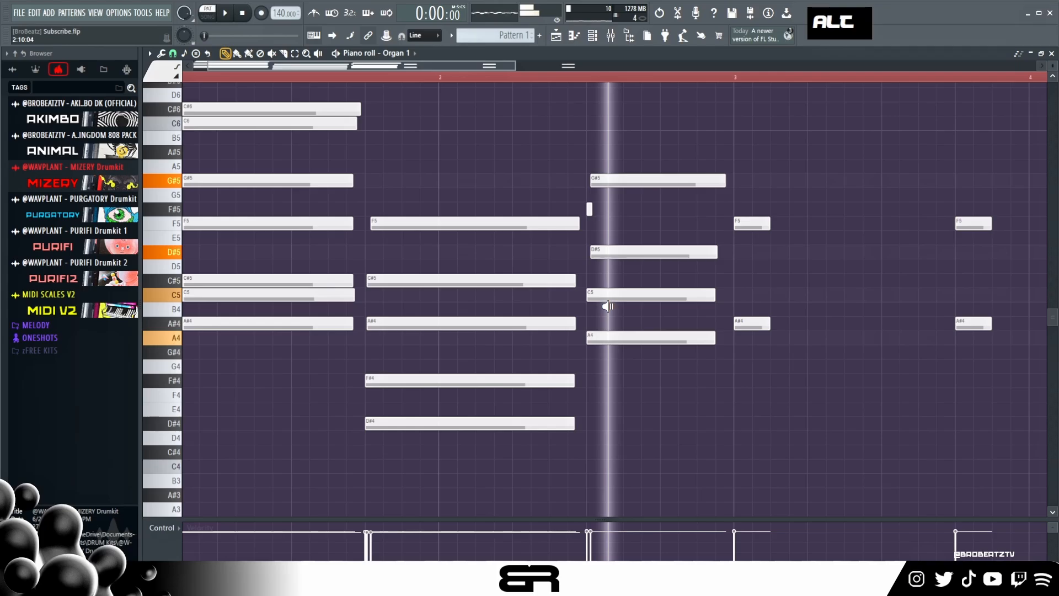
pyautogui.keyDown('alt'); pyautogui.rightClick(607, 396); pyautogui.keyUp('alt')
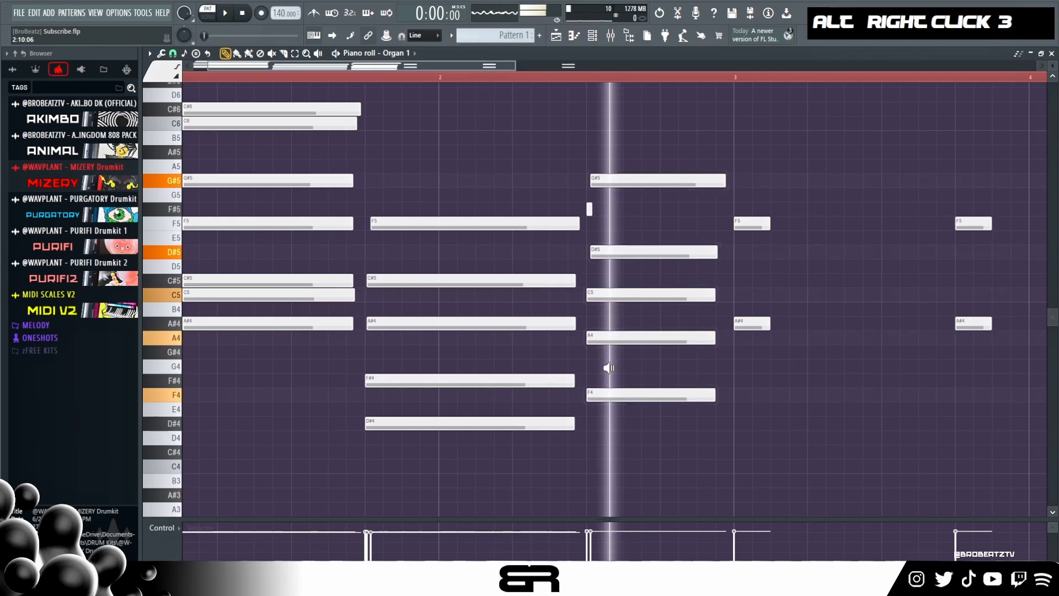
# - Nudge the third chord's F4 and A4 notes slightly later, staggering their starts, and play back the chords
pyautogui.moveTo(617, 396); pyautogui.dragTo(622, 397)
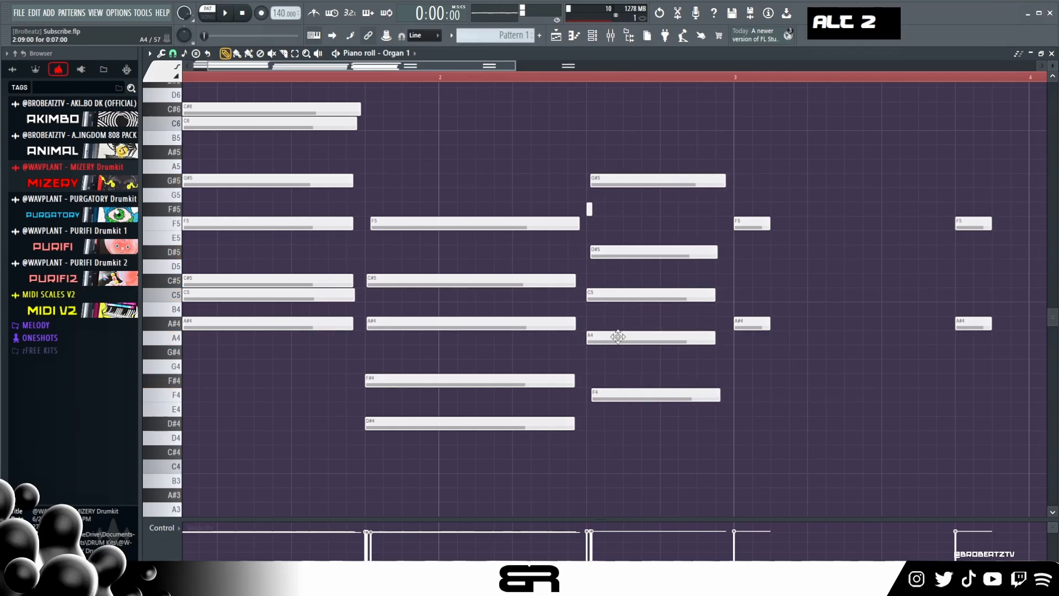
pyautogui.keyDown('alt'); pyautogui.rightClick(620, 336); pyautogui.keyUp('alt')
pyautogui.keyDown('ctrl'); pyautogui.moveTo(614, 326); pyautogui.dragTo(623, 411); pyautogui.keyUp('ctrl')
pyautogui.rightClick(695, 383)
pyautogui.keyDown('alt'); pyautogui.moveTo(719, 339); pyautogui.dragTo(728, 343); pyautogui.keyUp('alt')
pyautogui.rightClick(728, 344)
pyautogui.press('space')
pyautogui.scroll(2, 532, 173)
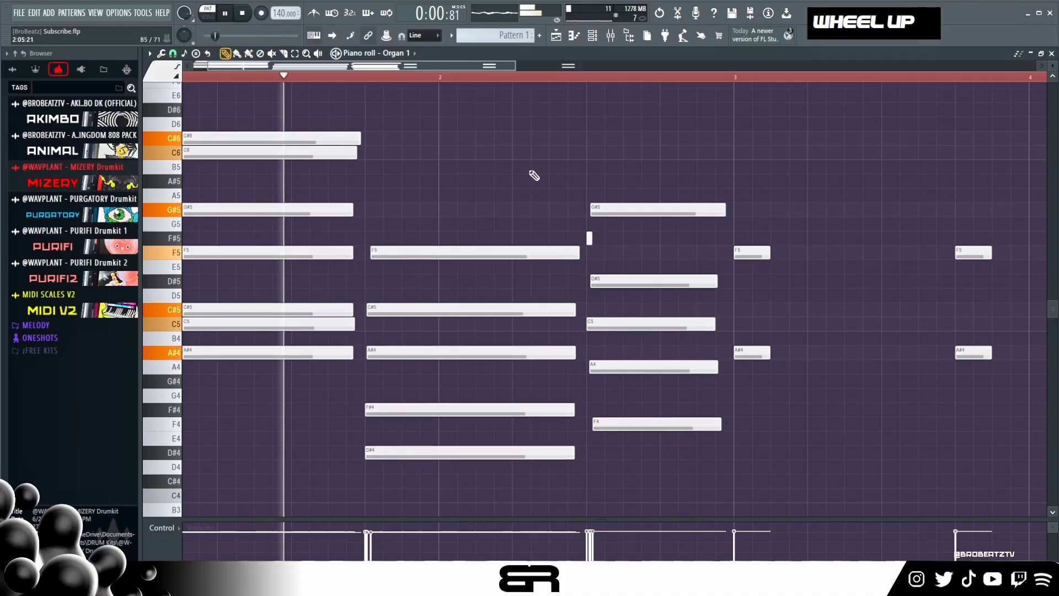
pyautogui.press('space')
# - Lengthen the third chord's F#5 grace note a little, shift G#5 later to follow it, and play back the result
pyautogui.press('space')
pyautogui.keyDown('ctrl'); pyautogui.moveTo(573, 182); pyautogui.dragTo(611, 250); pyautogui.keyUp('ctrl')
pyautogui.rightClick(621, 240)
pyautogui.press('space')
pyautogui.keyDown('ctrl'); pyautogui.moveTo(617, 199); pyautogui.dragTo(597, 240); pyautogui.keyUp('ctrl')
pyautogui.rightClick(596, 240)
pyautogui.keyDown('ctrl'); pyautogui.moveTo(577, 190); pyautogui.dragTo(605, 244); pyautogui.keyUp('ctrl')
pyautogui.keyDown('alt'); pyautogui.keyDown('shift'); pyautogui.scroll(-2, 610, 241); pyautogui.keyUp('shift'); pyautogui.keyUp('alt')
pyautogui.rightClick(612, 241)
pyautogui.press('space')
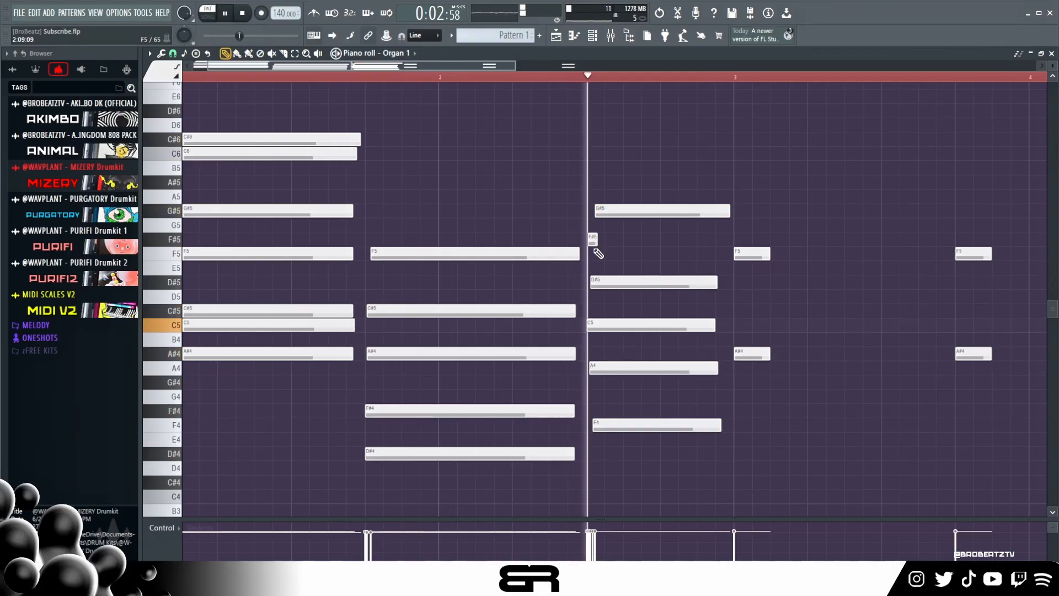
pyautogui.press('space')
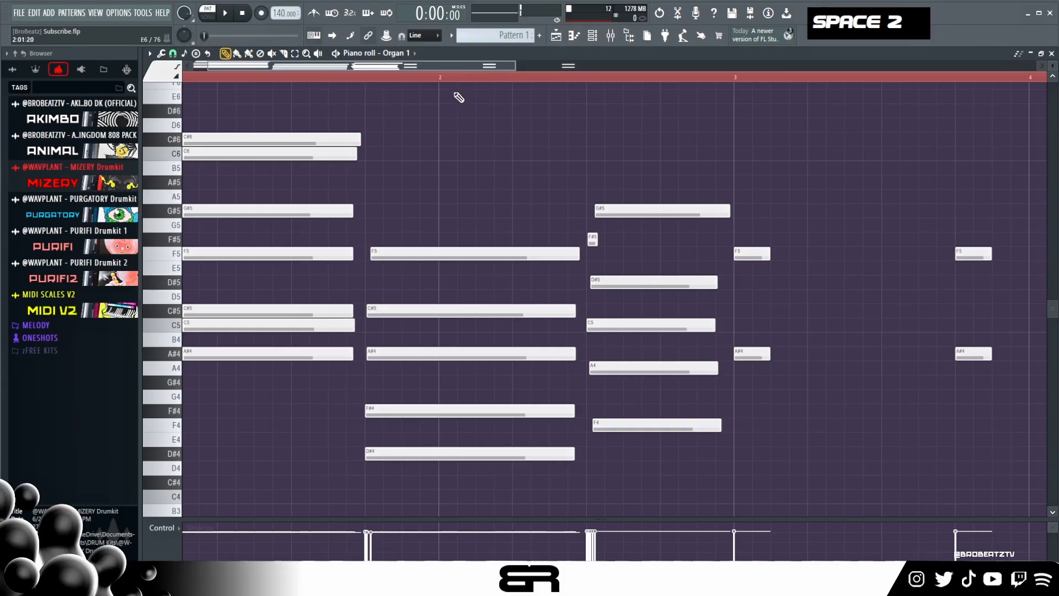
# - Delete the leftover F5 and A#4 notes from bar 3 onward and duplicate the three-chord progression starting at bar 3
pyautogui.scroll(-2, 455, 83)
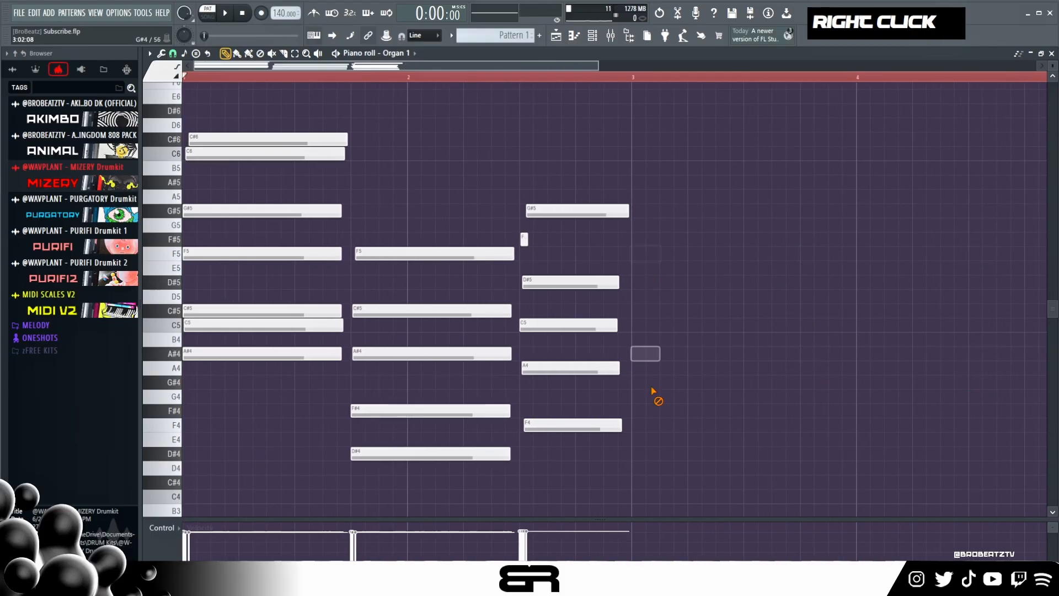
pyautogui.hotkey('ctrl', 'a')
pyautogui.moveTo(227, 211); pyautogui.dragTo(676, 221)
# - Delete the C#6 note from the duplicated first chord in bar 3
pyautogui.doubleClick(517, 81)
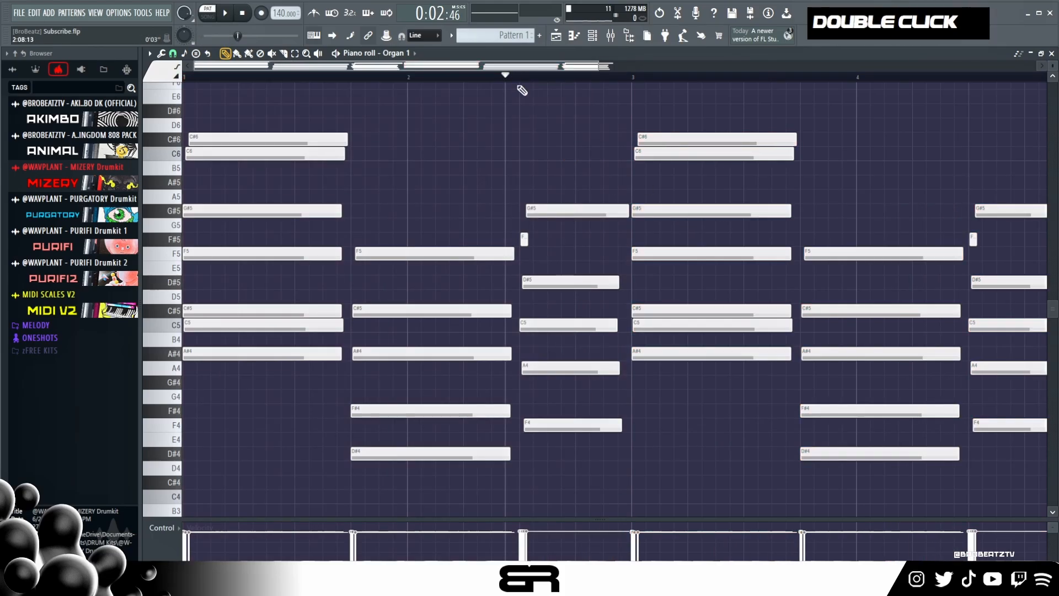
pyautogui.rightClick(533, 137)
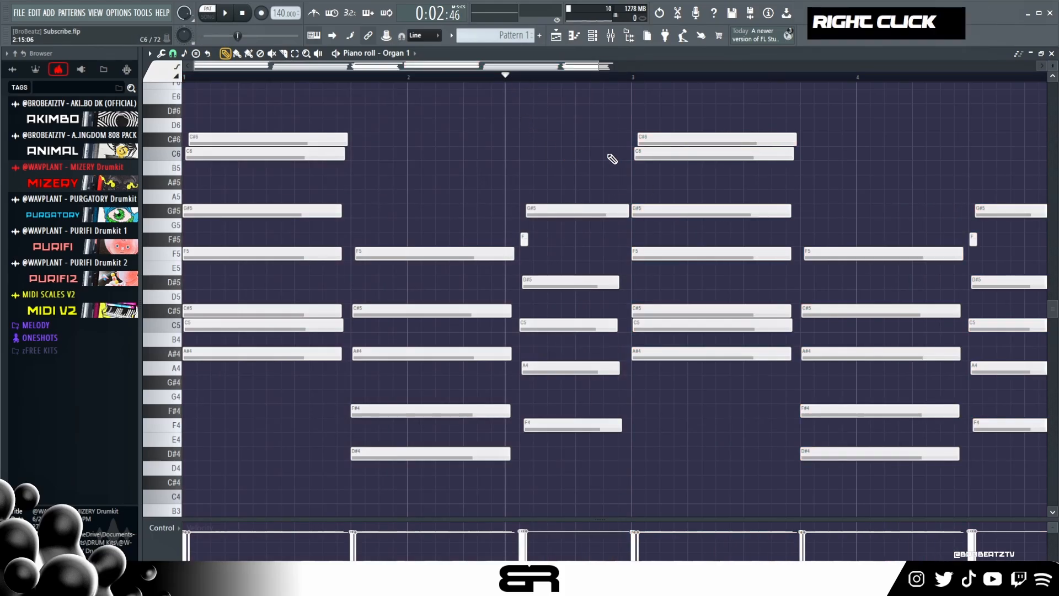
pyautogui.rightClick(669, 140)
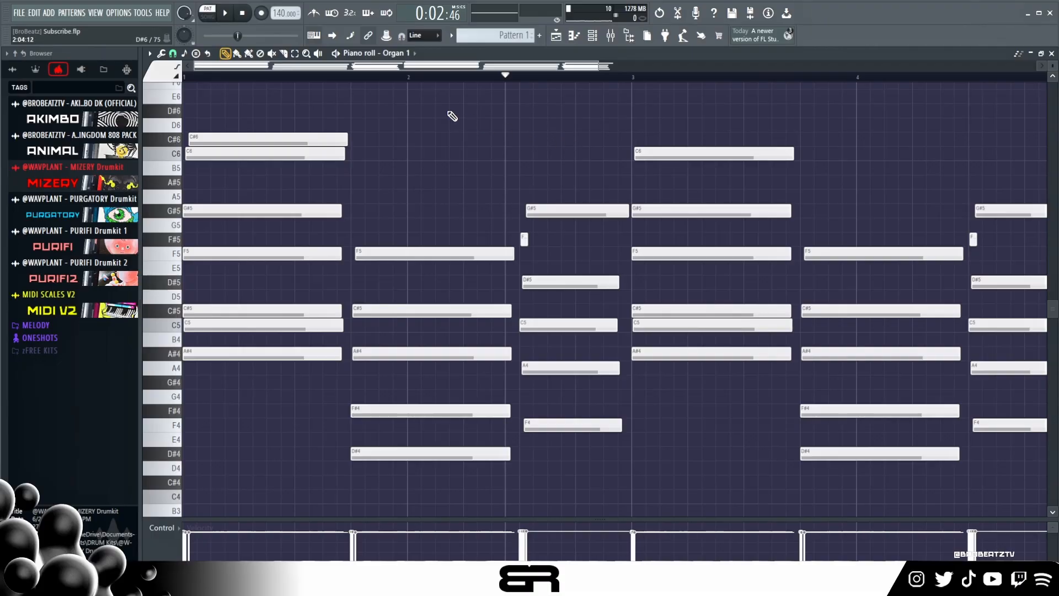
# - Copy the Organ 1 chord progression and paste it into the Choir channel
pyautogui.click(593, 41)
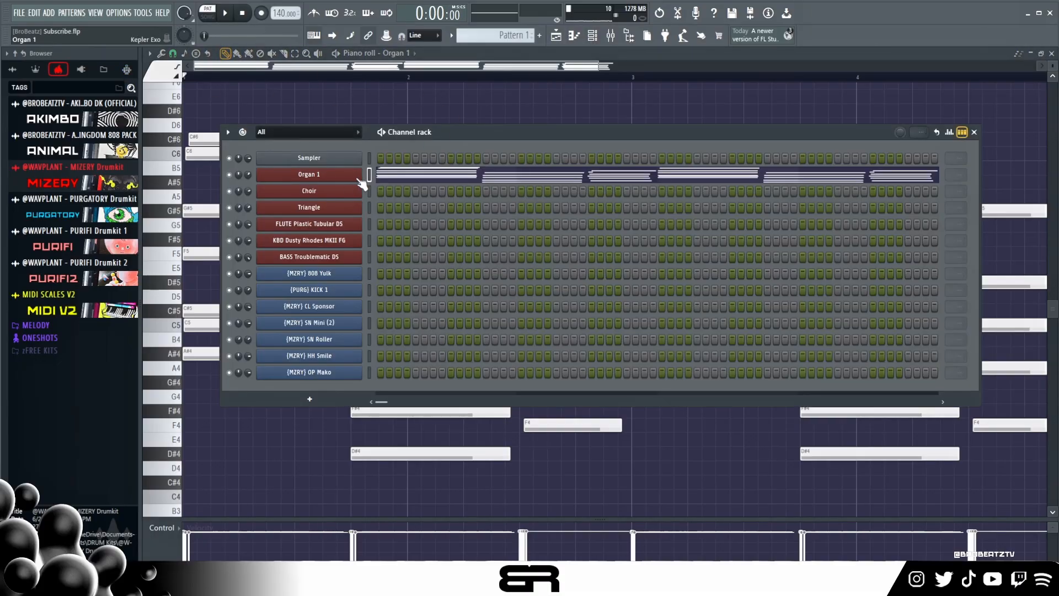
pyautogui.rightClick(363, 168)
pyautogui.click(483, 185)
pyautogui.rightClick(363, 185)
pyautogui.click(473, 213)
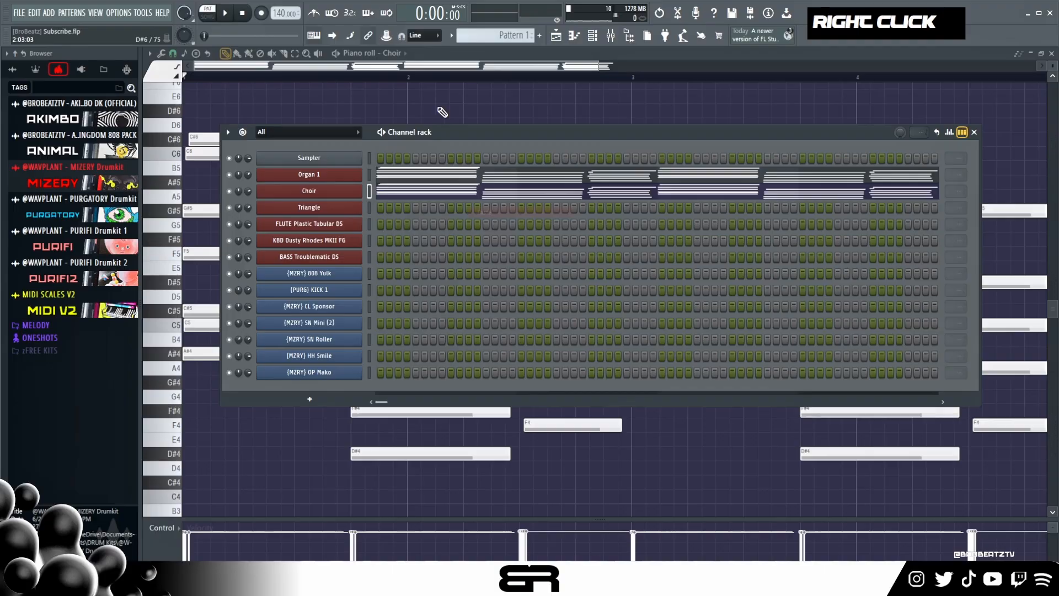
# - Play back the layered Organ 1 and Choir chords across all four bars
pyautogui.press('F7')
pyautogui.press('space')
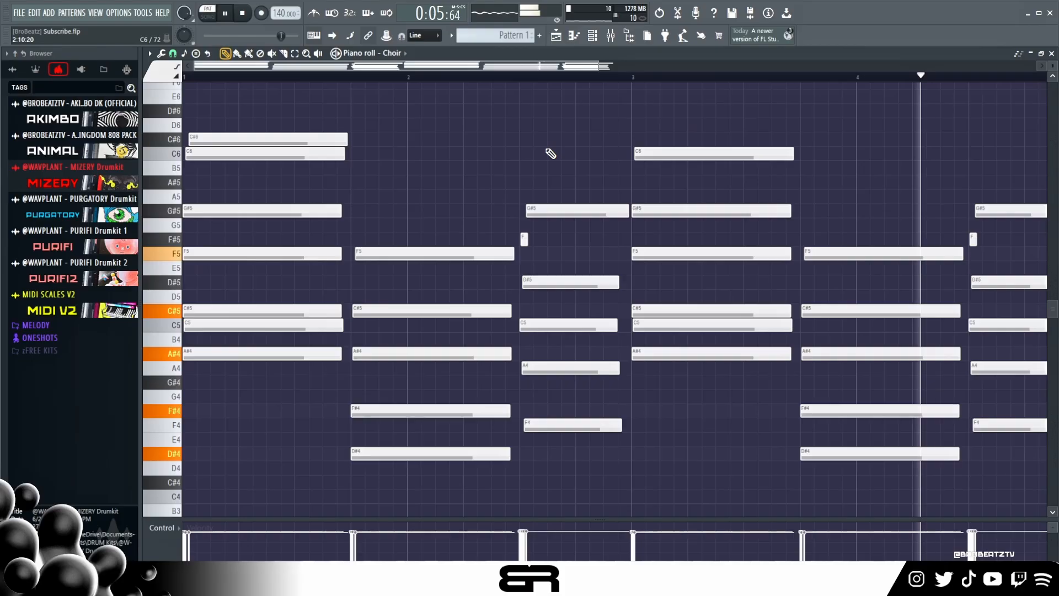
pyautogui.press('space')
pyautogui.press('space')
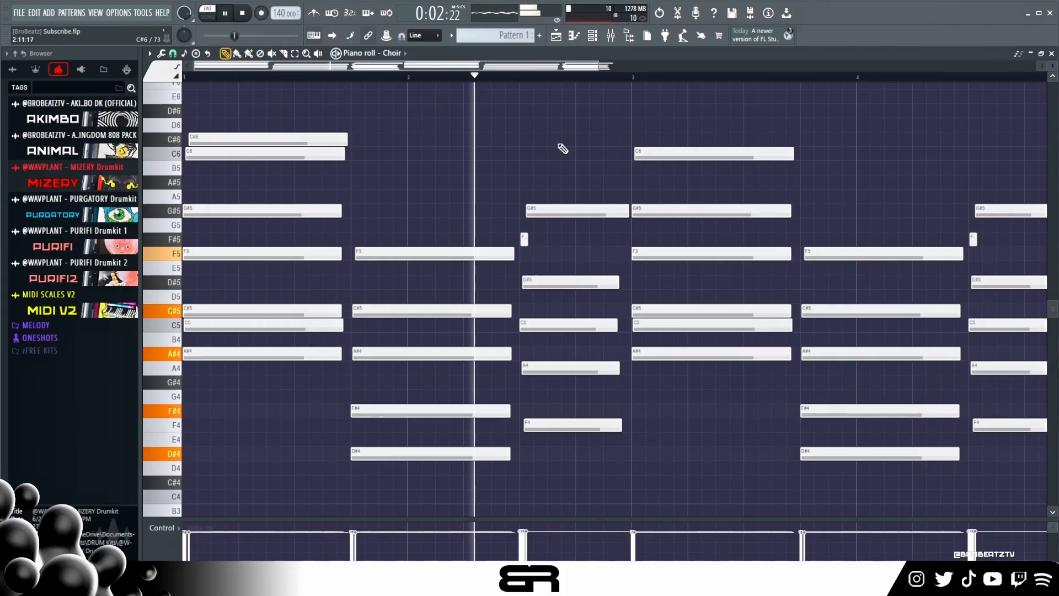
pyautogui.keyDown('ctrl'); pyautogui.rightClick(576, 127); pyautogui.keyUp('ctrl')
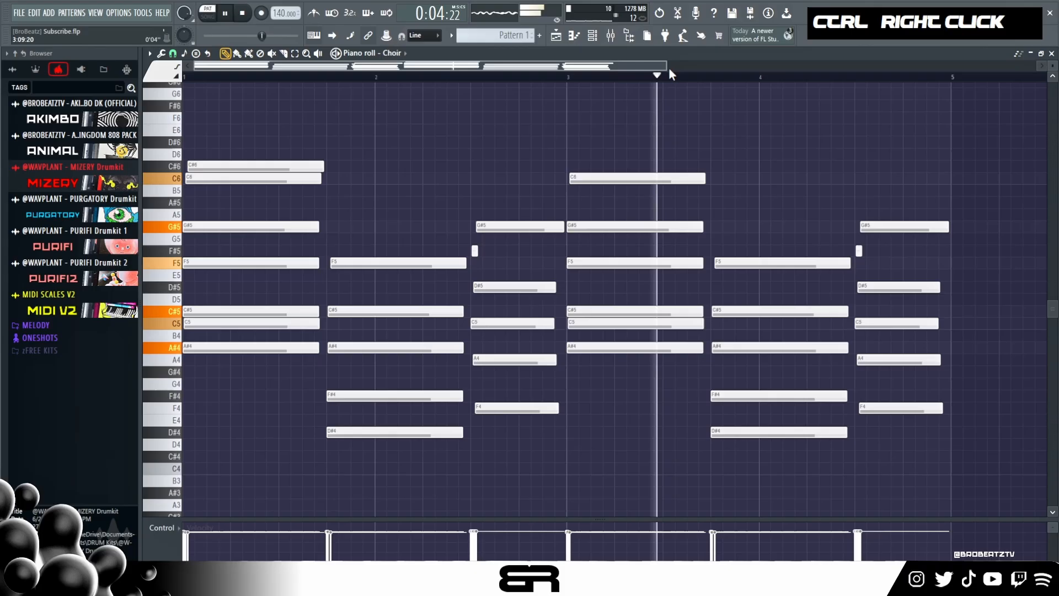
pyautogui.moveTo(667, 67); pyautogui.dragTo(615, 67)
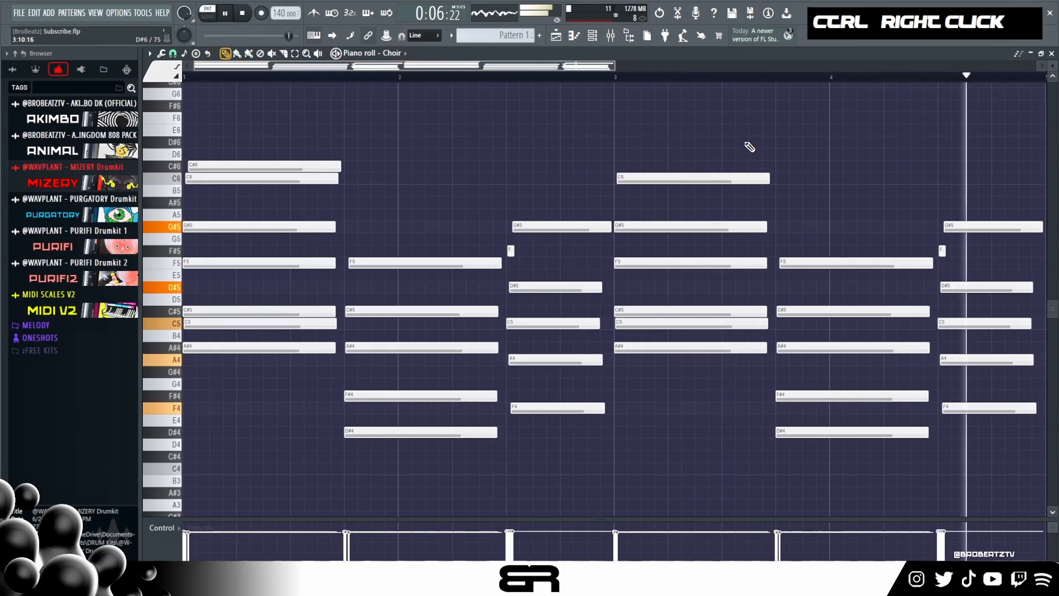
# - Lower the velocity of all the notes in the Choir channel
pyautogui.hotkey('ctrl', 'a')
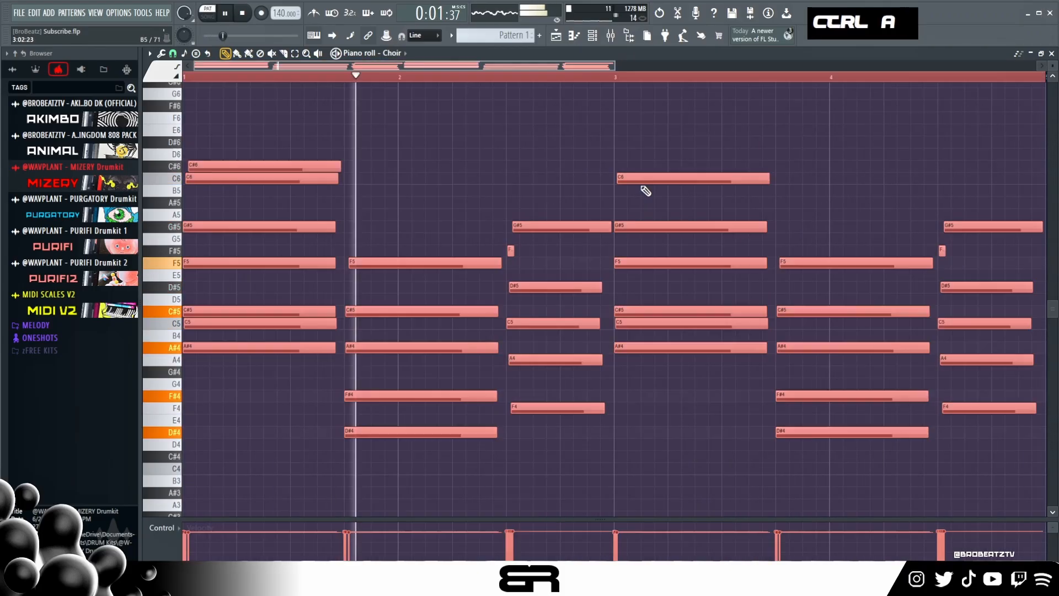
pyautogui.press('space')
pyautogui.keyDown('alt'); pyautogui.scroll(-4, 627, 201); pyautogui.keyUp('alt')
pyautogui.keyDown('alt'); pyautogui.scroll(1, 627, 200); pyautogui.keyUp('alt')
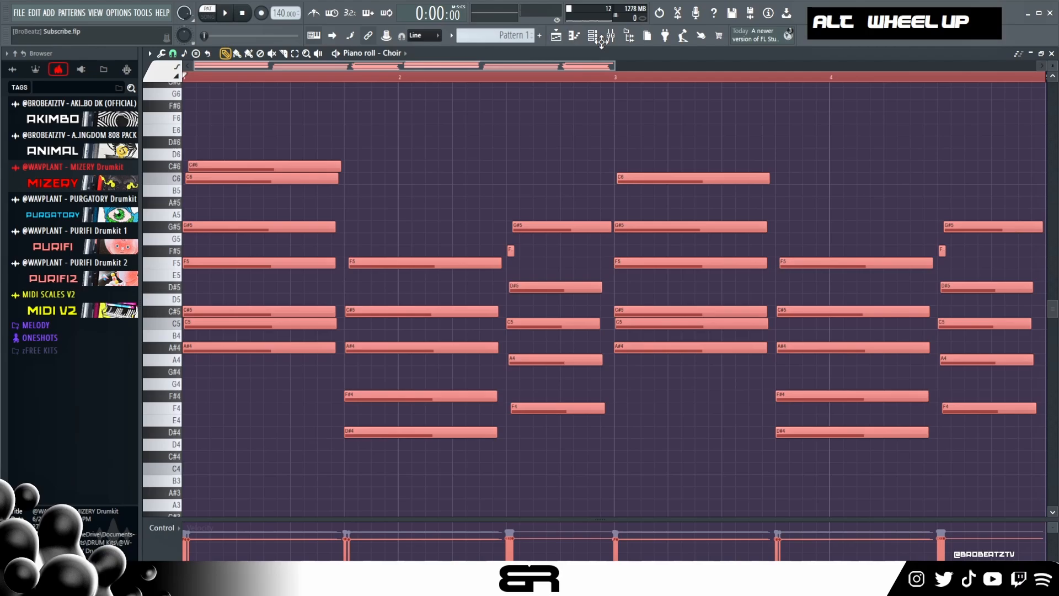
# - Copy the lower-velocity Choir notes back into Organ 1 and play back both layers
pyautogui.click(598, 39)
pyautogui.rightClick(342, 192)
pyautogui.click(489, 203)
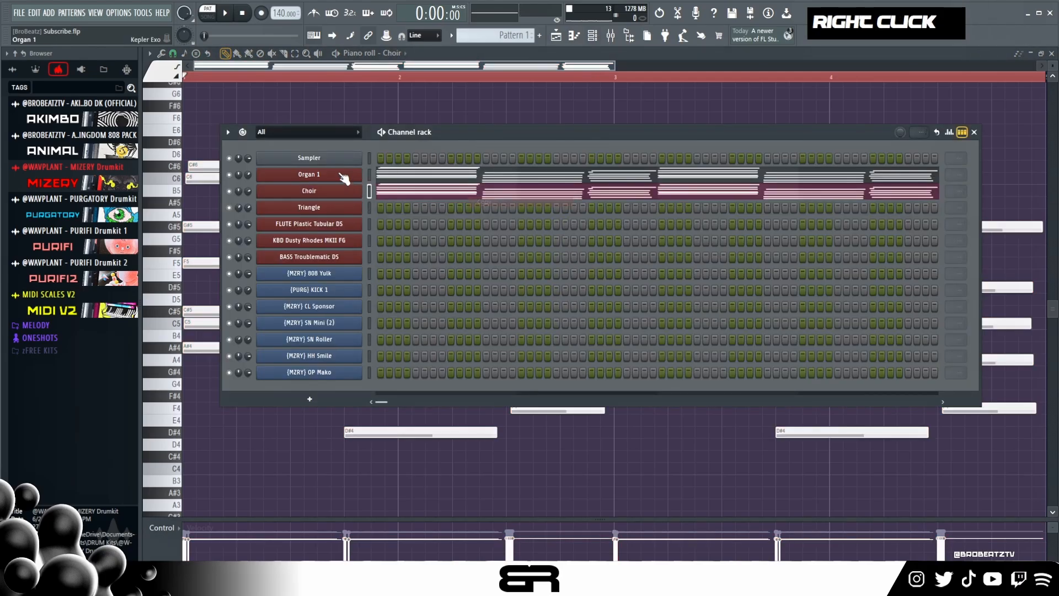
pyautogui.rightClick(343, 175)
pyautogui.click(491, 197)
pyautogui.press('space')
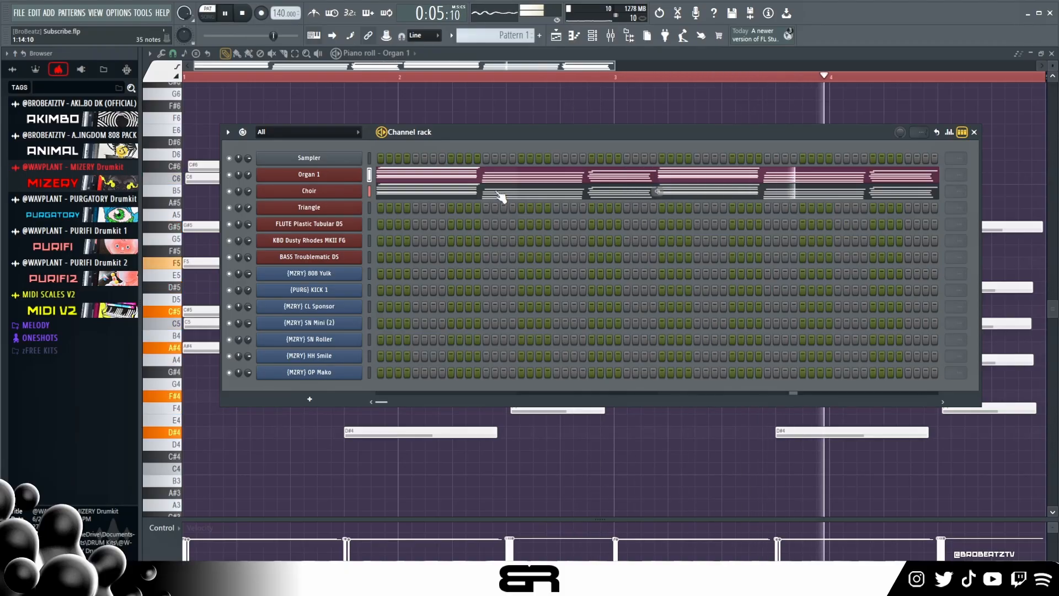
pyautogui.press('space')
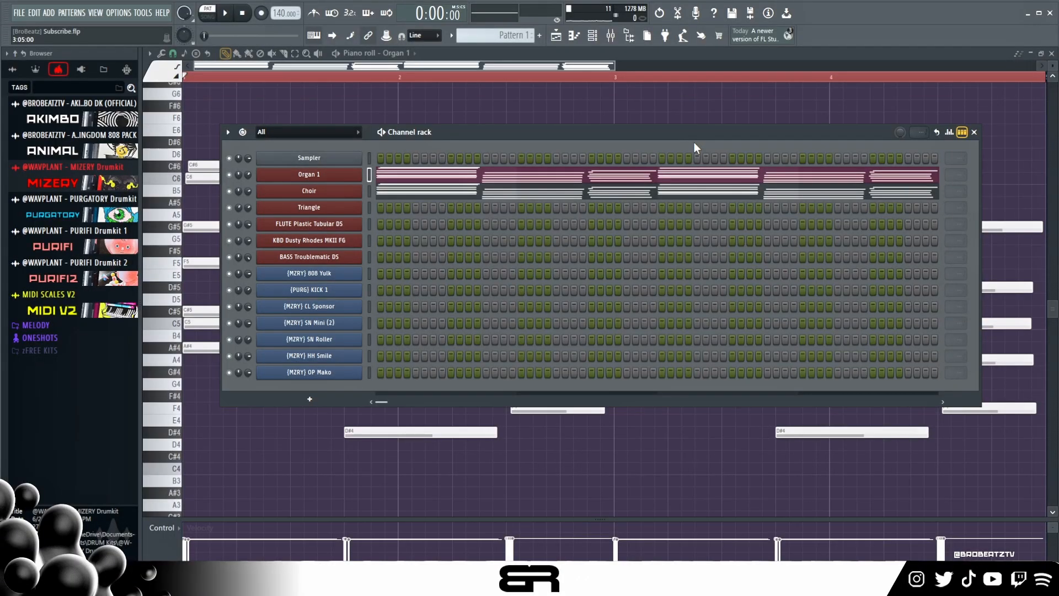
# - Open the Triangle channel's Sakura instrument and audition its sound for a melody over the chords
pyautogui.click(309, 207)
pyautogui.moveTo(700, 105); pyautogui.dragTo(599, 115)
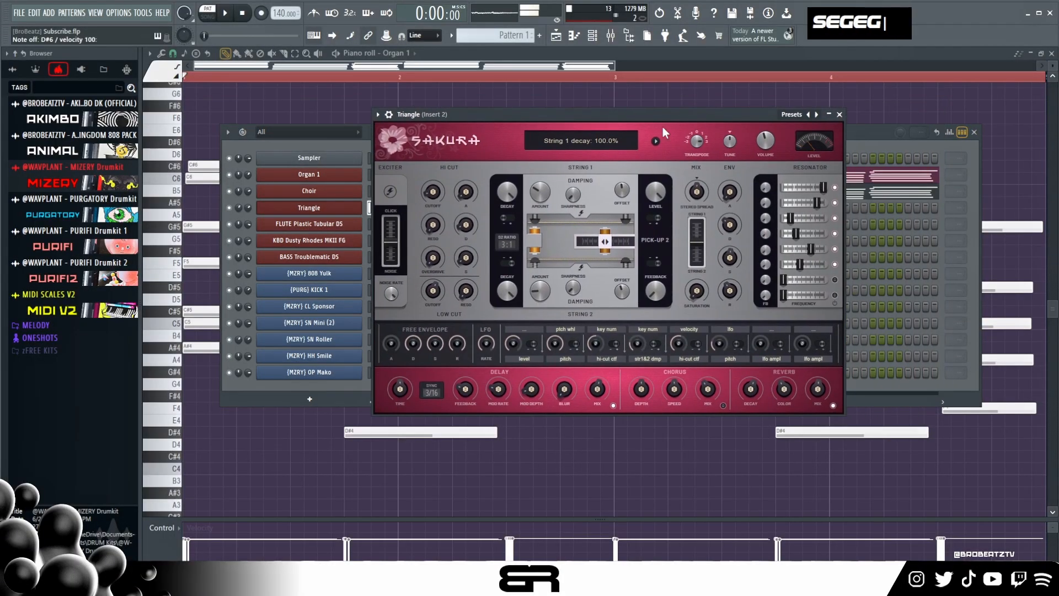
pyautogui.click(875, 141)
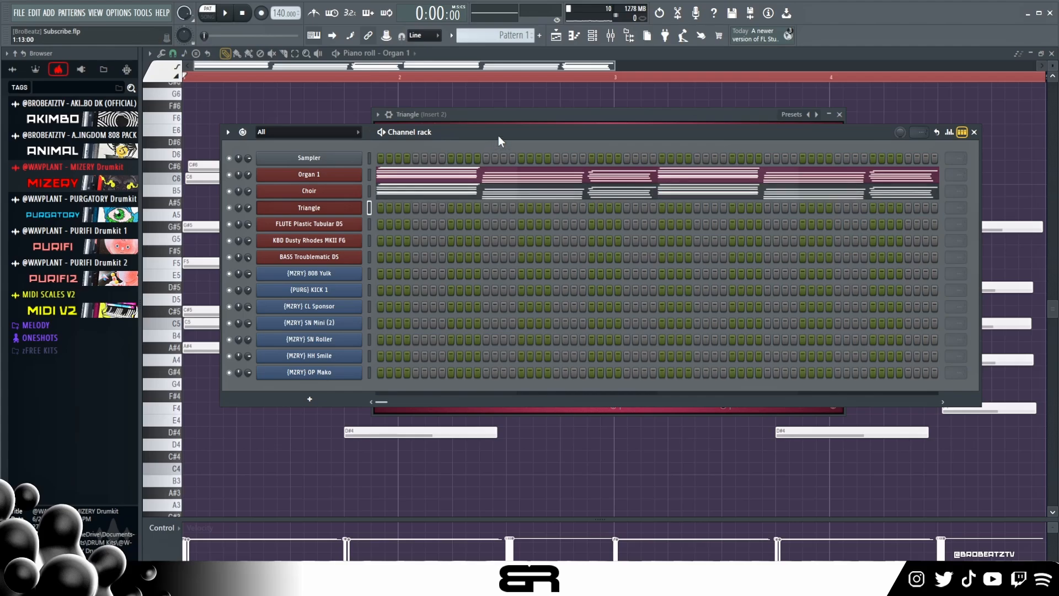
pyautogui.moveTo(499, 135); pyautogui.dragTo(475, 134)
pyautogui.press('space')
pyautogui.press('space')
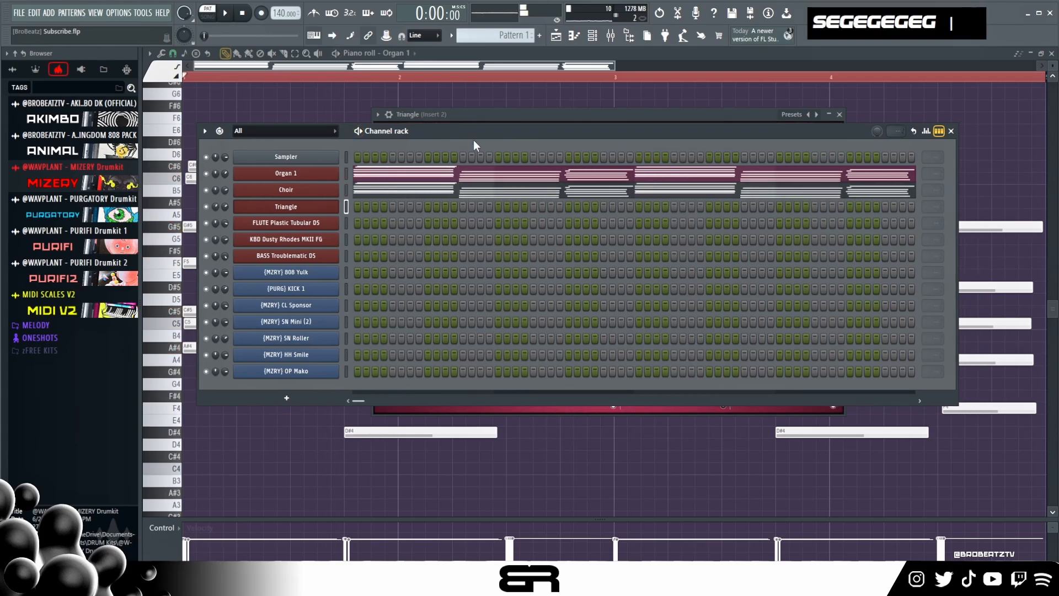
# - In the Triangle piano roll, place a short F5 at the start of bar 1 with a C#6 copy above it, and play it back
pyautogui.rightClick(324, 210)
pyautogui.click(373, 205)
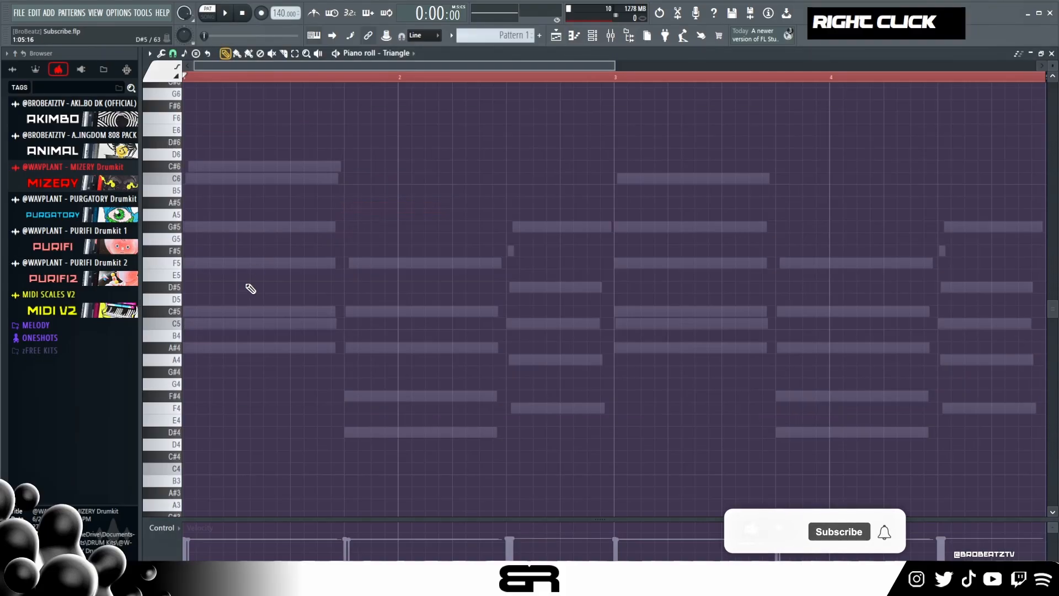
pyautogui.click(206, 264)
pyautogui.keyDown('alt'); pyautogui.click(195, 266); pyautogui.keyUp('alt')
pyautogui.keyDown('alt'); pyautogui.rightClick(195, 266); pyautogui.keyUp('alt')
pyautogui.moveTo(218, 269); pyautogui.dragTo(202, 246)
pyautogui.keyDown('ctrl'); pyautogui.click(205, 261); pyautogui.keyUp('ctrl')
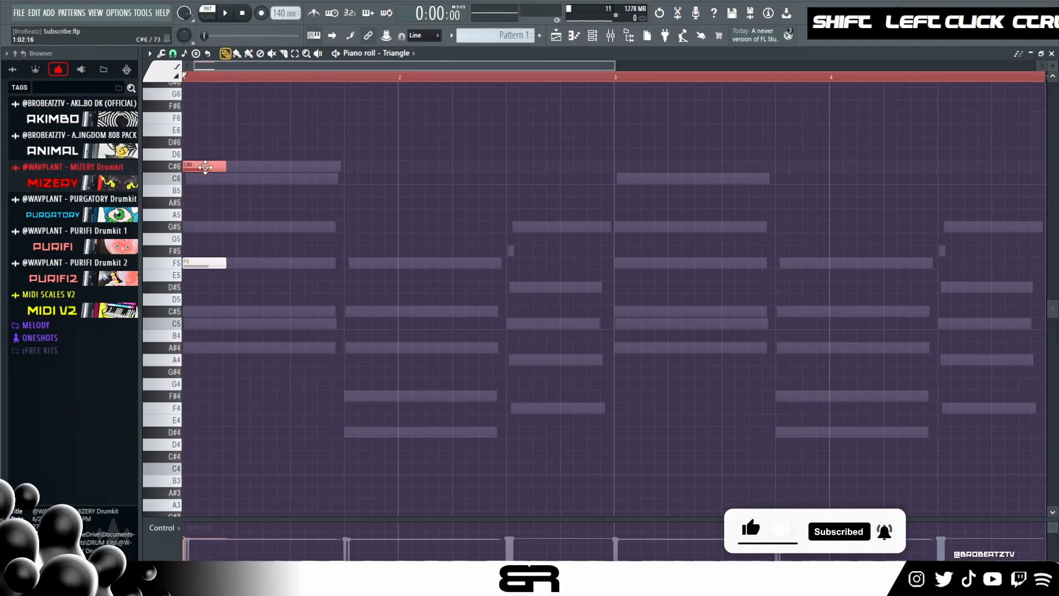
pyautogui.press('space')
pyautogui.press('space')
# - Start Triangle's C#6 note slightly after the F5 and play back the pair
pyautogui.press('space')
pyautogui.press('space')
pyautogui.press('space')
pyautogui.press('space')
pyautogui.press('space')
pyautogui.moveTo(208, 167)
pyautogui.mouseDown()
pyautogui.moveTo(208, 155)
pyautogui.moveTo(198, 177)
pyautogui.mouseUp()
pyautogui.press('space')
pyautogui.press('space')
pyautogui.press('space')
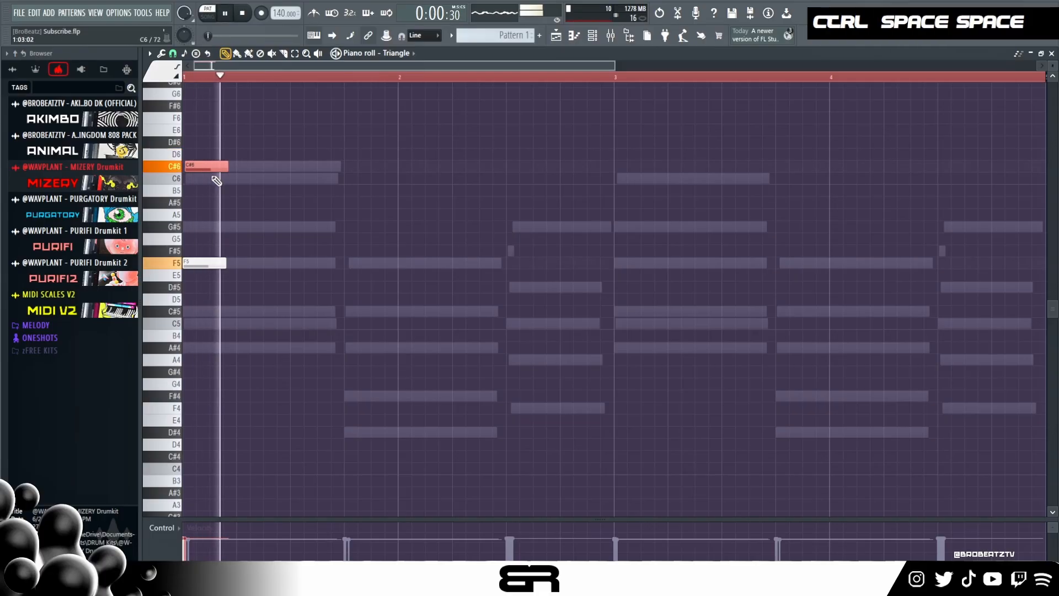
# - Try raising the C#6 note to D6 with a slightly later start, and listen to it against the chords
pyautogui.press('space')
pyautogui.moveTo(210, 171); pyautogui.dragTo(207, 158)
pyautogui.press('space')
pyautogui.press('space')
pyautogui.press('space')
pyautogui.press('space')
pyautogui.press('space')
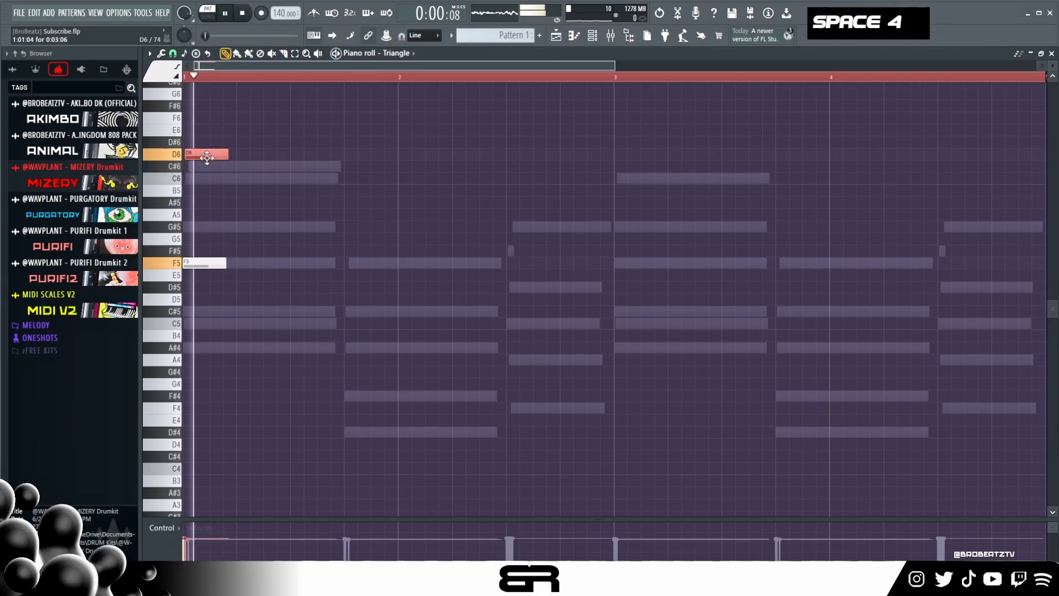
pyautogui.keyDown('alt'); pyautogui.click(208, 157); pyautogui.keyUp('alt')
pyautogui.press('space')
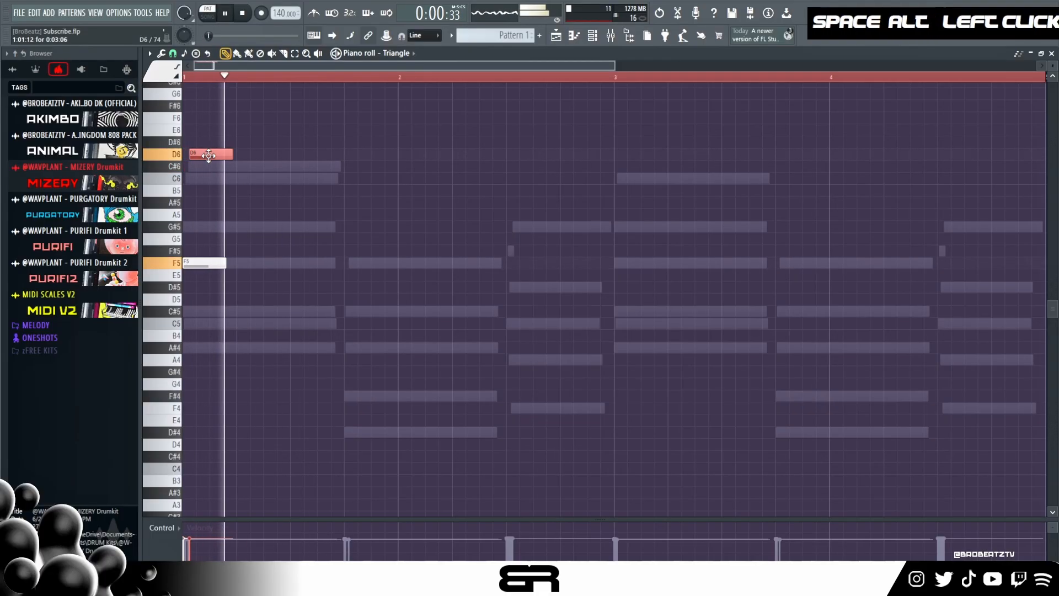
pyautogui.press('space')
# - Try a second note pair on beat 2 of bar 1, copying F5 and D6 and replacing the upper copy with C6
pyautogui.moveTo(208, 156)
pyautogui.mouseDown()
pyautogui.moveTo(199, 299)
pyautogui.moveTo(288, 269)
pyautogui.moveTo(278, 270)
pyautogui.mouseUp()
pyautogui.rightClick(277, 270)
pyautogui.moveTo(238, 112)
pyautogui.keyDown('ctrl'); pyautogui.mouseDown()
pyautogui.moveTo(209, 271)
pyautogui.moveTo(267, 271)
pyautogui.mouseUp(); pyautogui.keyUp('ctrl')
pyautogui.rightClick(263, 169)
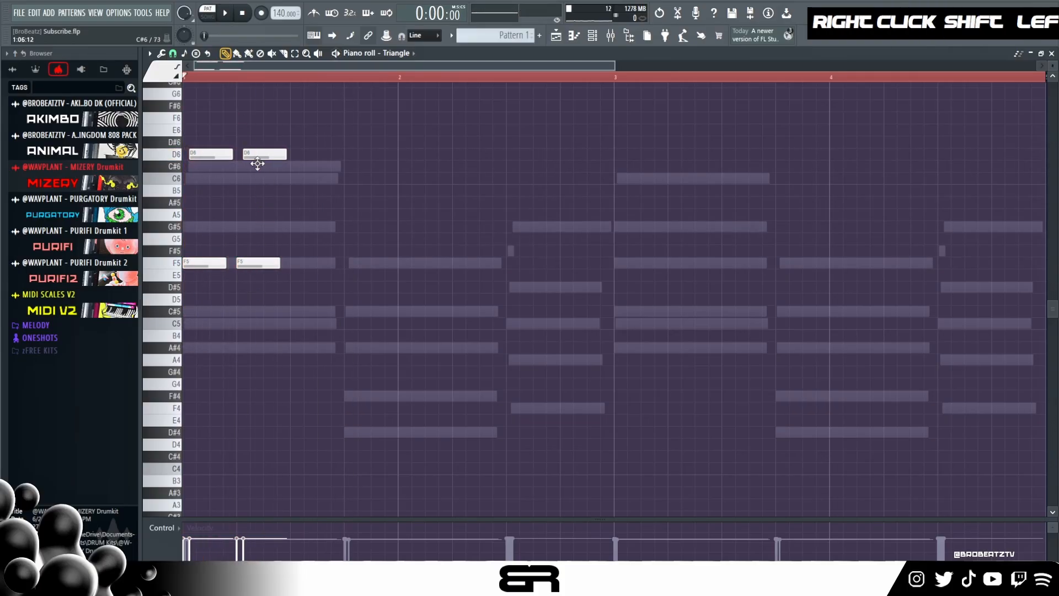
pyautogui.press('space')
pyautogui.rightClick(264, 155)
pyautogui.press('space')
pyautogui.press('space')
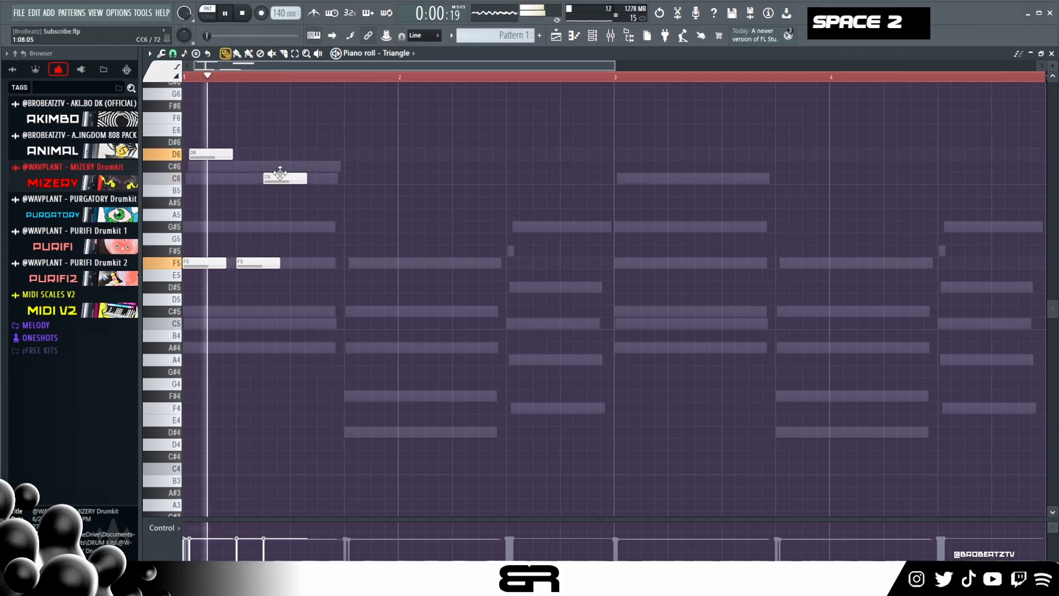
# - Move C6 back to just after the second F5, return the first D6 to C#6 with a slightly late start, and play back
pyautogui.keyDown('alt'); pyautogui.moveTo(280, 177); pyautogui.dragTo(211, 165); pyautogui.keyUp('alt')
pyautogui.press('space')
pyautogui.press('space')
pyautogui.press('space')
pyautogui.press('space')
pyautogui.press('space')
pyautogui.press('space')
pyautogui.press('space')
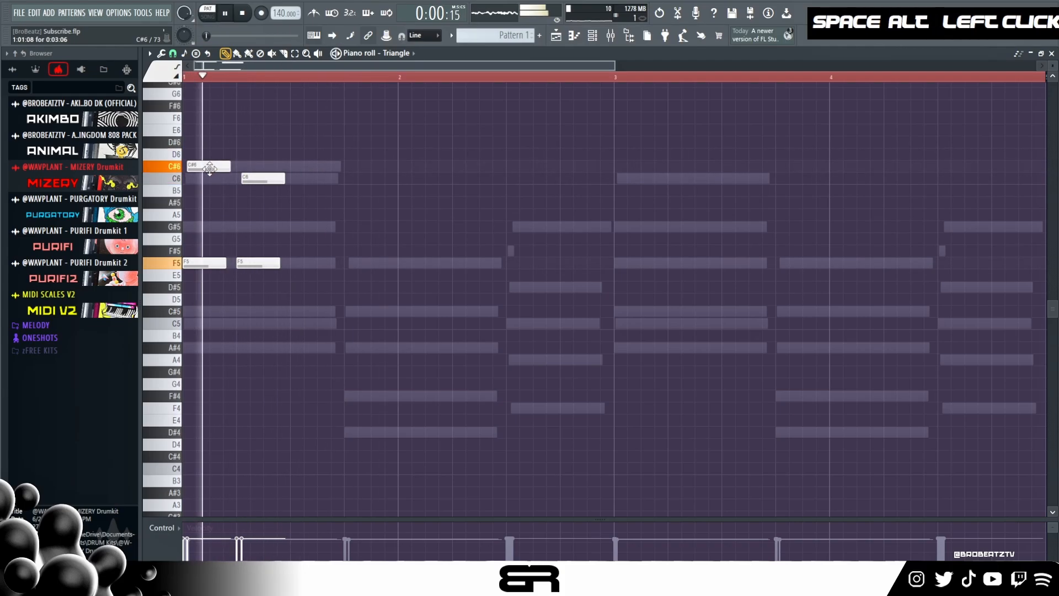
pyautogui.press('space')
# - Delete the second F5 and C6 pair, slightly raise the velocity of the opening F5 and C#6, and play back
pyautogui.rightClick(261, 180)
pyautogui.rightClick(257, 263)
pyautogui.keyDown('ctrl'); pyautogui.moveTo(241, 136); pyautogui.dragTo(206, 263); pyautogui.keyUp('ctrl')
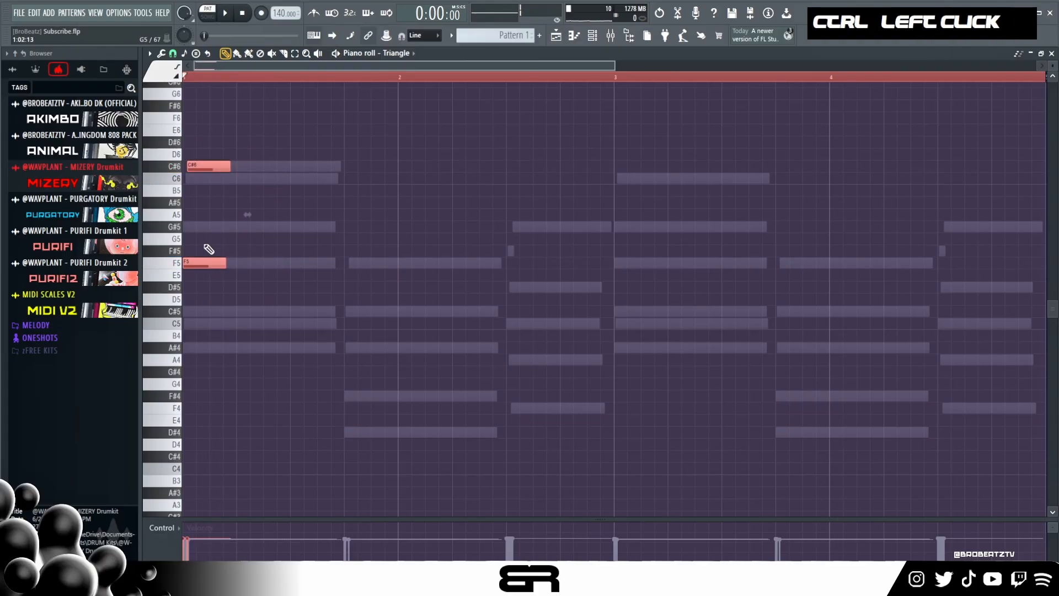
pyautogui.press('space')
pyautogui.rightClick(278, 254)
pyautogui.press('space')
pyautogui.press('space')
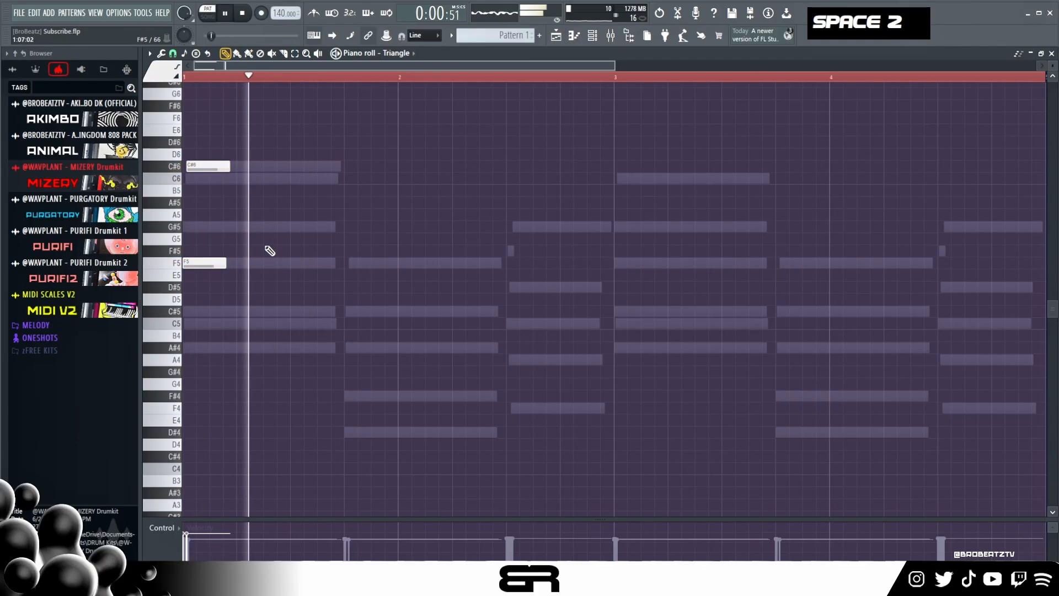
pyautogui.press('space')
# - Copy the Triangle note pair to the second chord as C#5 with F5 just after it, and play back
pyautogui.keyDown('ctrl'); pyautogui.moveTo(229, 160); pyautogui.dragTo(366, 318); pyautogui.keyUp('ctrl')
pyautogui.press('space')
pyautogui.hotkey('shift', 'space')
pyautogui.keyDown('ctrl'); pyautogui.click(366, 312); pyautogui.keyUp('ctrl')
pyautogui.hotkey('shift', 'Down')
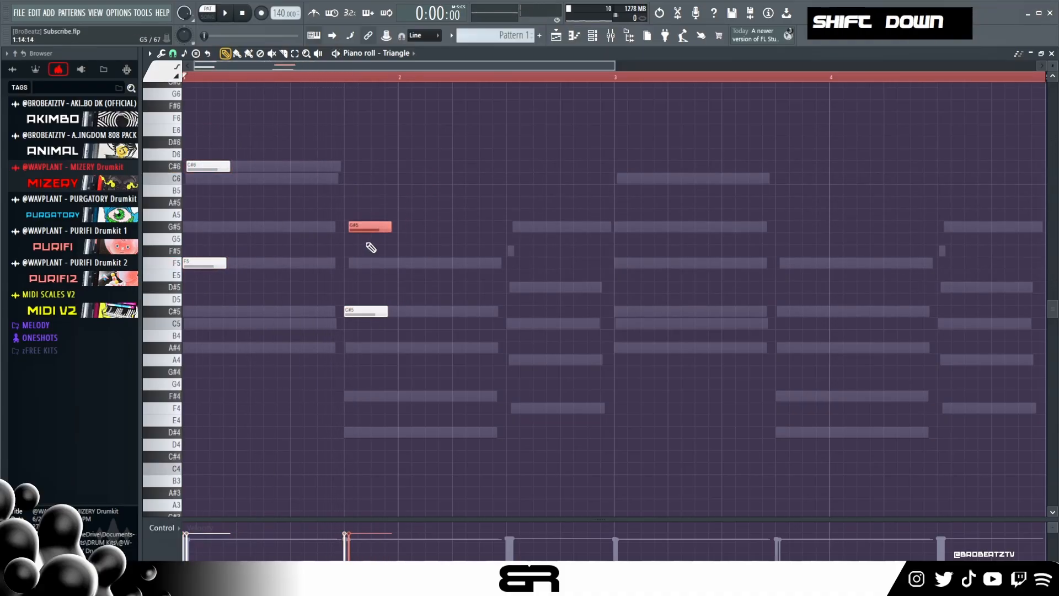
pyautogui.press('space')
# - Add a short F#5 grace note at the third chord, followed closely by a longer G#5, in Triangle's melody
pyautogui.rightClick(506, 267)
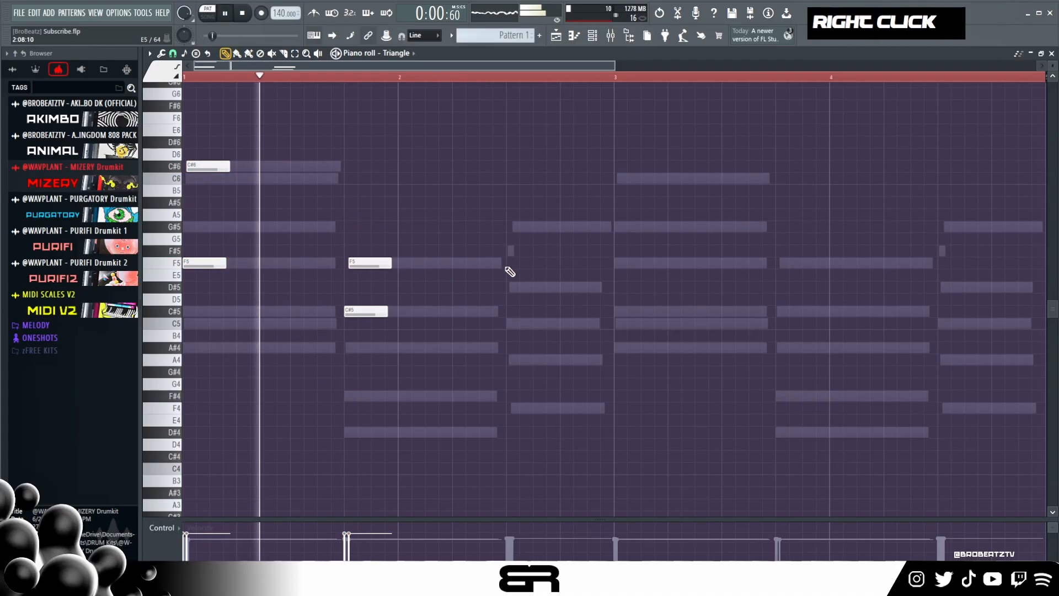
pyautogui.keyDown('alt'); pyautogui.click(509, 251); pyautogui.keyUp('alt')
pyautogui.moveTo(545, 253); pyautogui.dragTo(524, 253)
pyautogui.press('space')
pyautogui.keyDown('alt'); pyautogui.click(515, 226); pyautogui.keyUp('alt')
pyautogui.moveTo(522, 254); pyautogui.dragTo(521, 254)
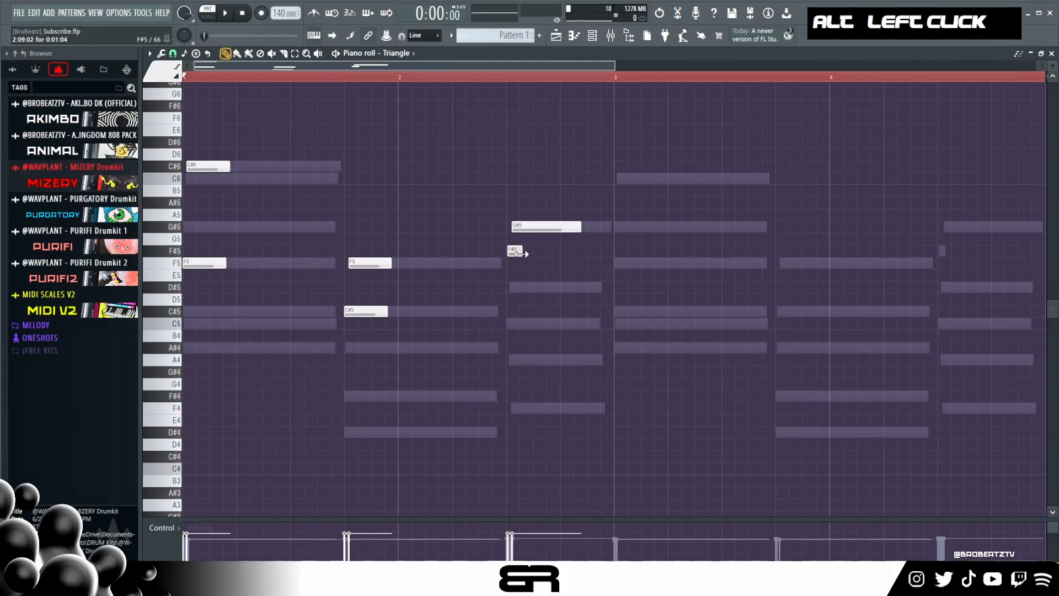
# - Play back the Triangle melody to check the short F#5 grace note and the G#5 at the third chord
pyautogui.press('space')
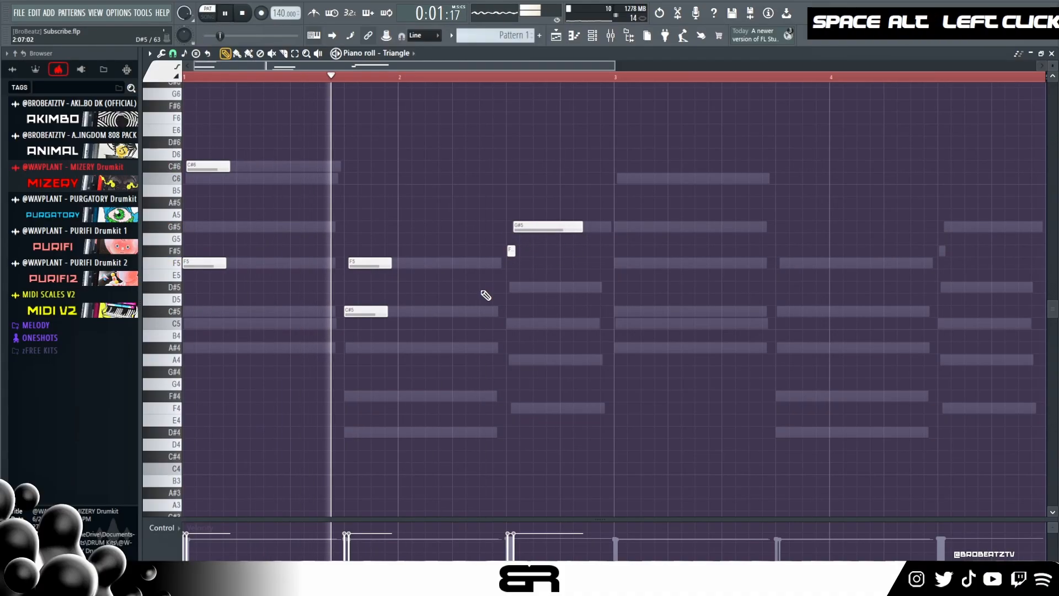
pyautogui.scroll(-5, 492, 302)
pyautogui.press('space')
pyautogui.press('space')
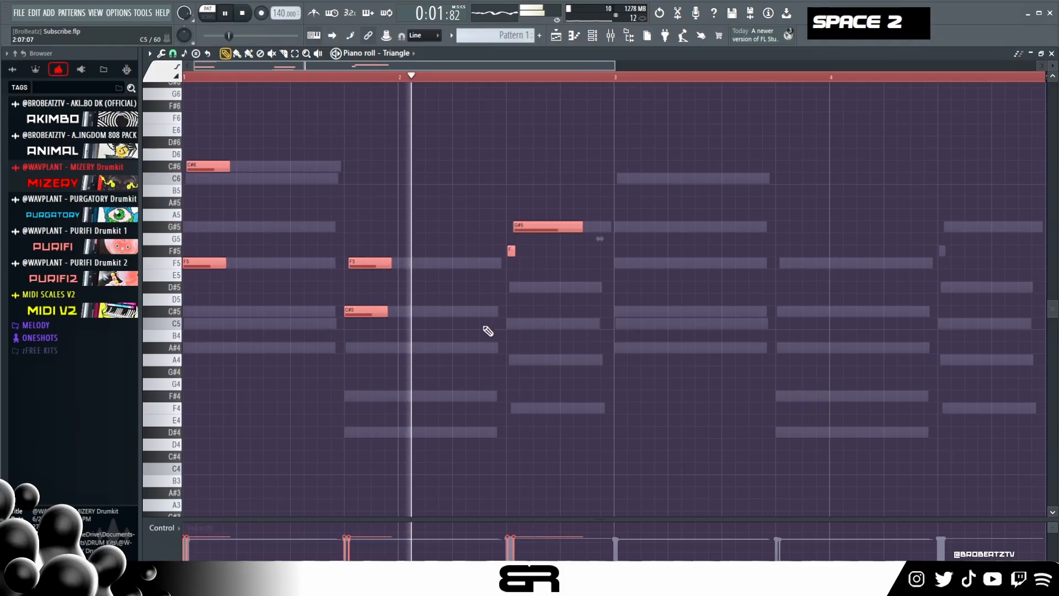
pyautogui.rightClick(462, 341)
# - Shorten Triangle's F5 and C#6 on the first chord and C#5 and F5 on the second chord together
pyautogui.press('space')
pyautogui.press('ctrl')
pyautogui.press('ctrl')
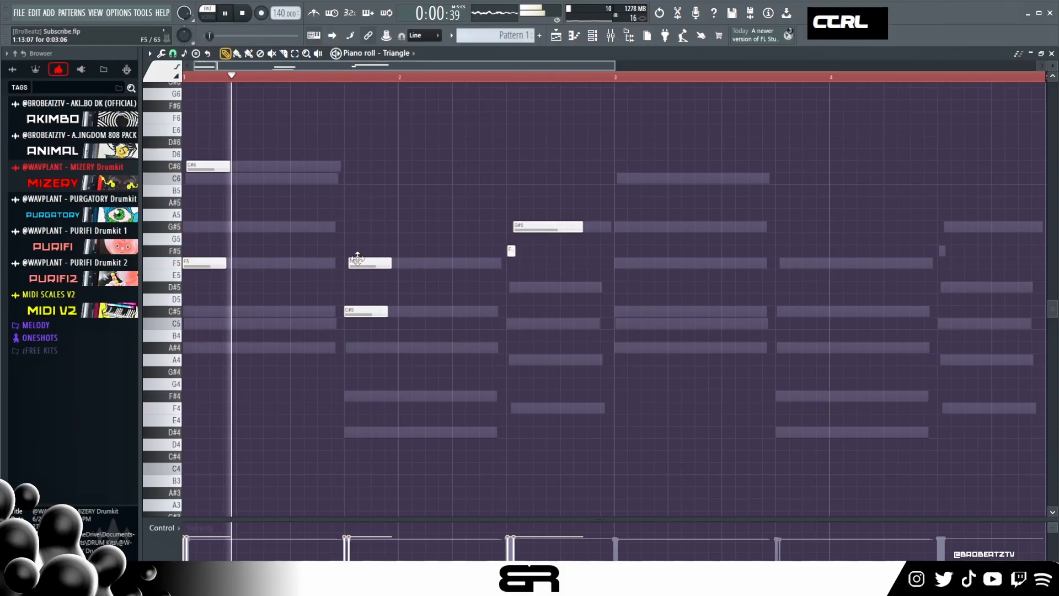
pyautogui.moveTo(220, 155); pyautogui.dragTo(438, 309)
pyautogui.moveTo(391, 264); pyautogui.dragTo(378, 266)
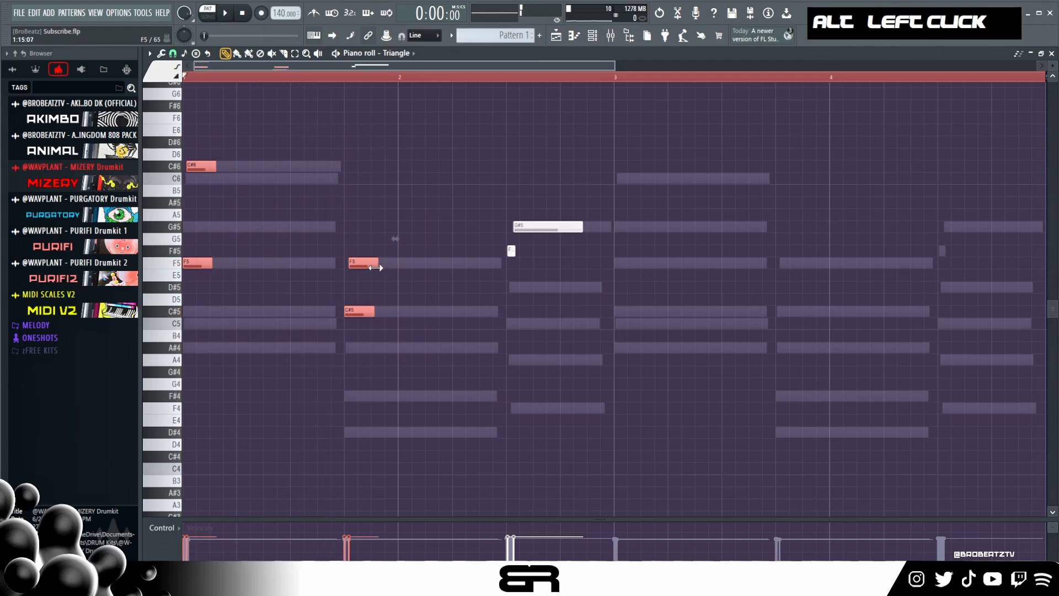
pyautogui.rightClick(386, 282)
# - Nudge the second chord's F5 and the opening C#6 slightly earlier, then slightly lengthen the first four Triangle notes
pyautogui.press('space')
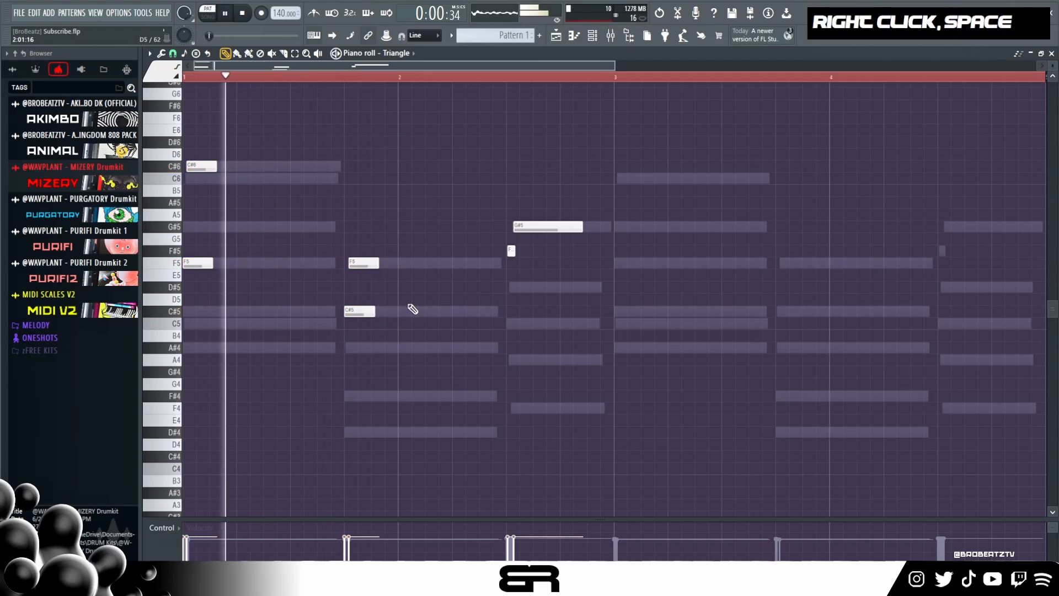
pyautogui.keyDown('ctrl'); pyautogui.click(366, 266); pyautogui.keyUp('ctrl')
pyautogui.scroll(1, 366, 266)
pyautogui.press('space')
pyautogui.keyDown('ctrl'); pyautogui.click(208, 167); pyautogui.keyUp('ctrl')
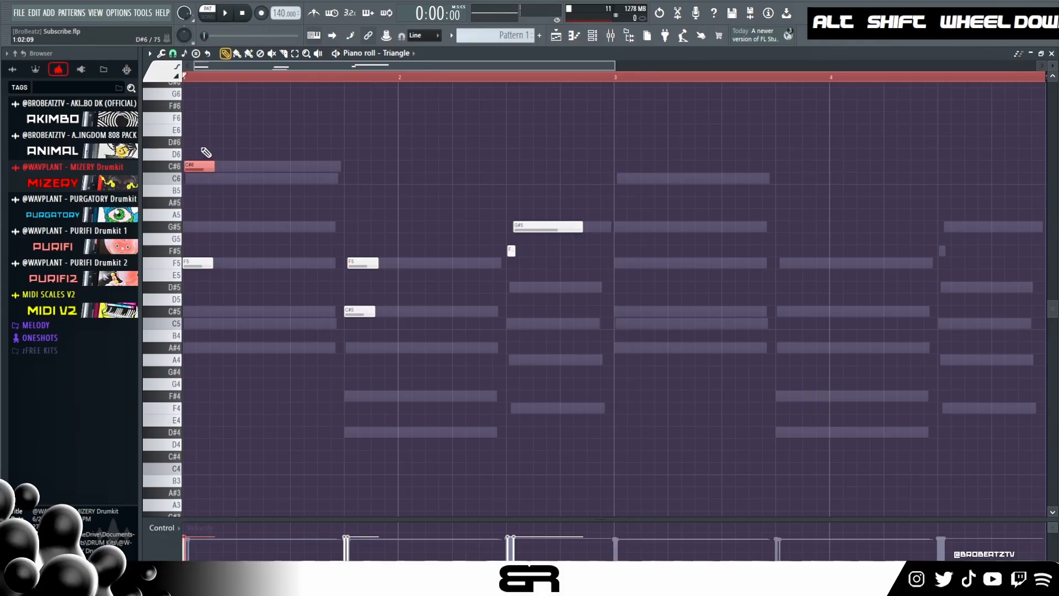
pyautogui.moveTo(206, 153); pyautogui.dragTo(406, 330)
# - Duplicate all the Triangle notes to start at bar 3 and lower the copied C#6 to C6
pyautogui.hotkey('ctrl', 'a')
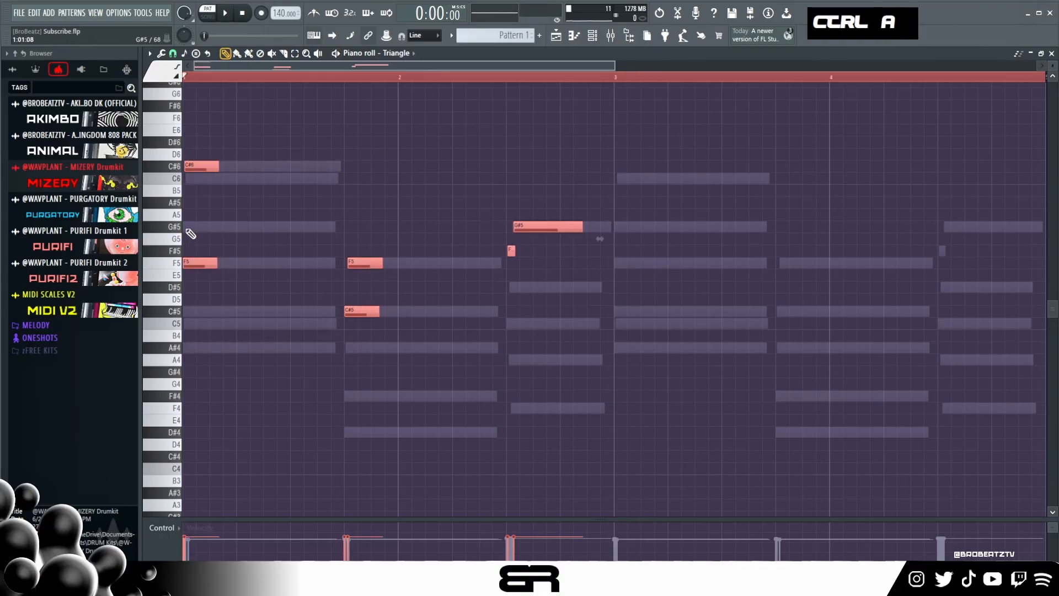
pyautogui.keyDown('shift'); pyautogui.moveTo(192, 263); pyautogui.dragTo(338, 260); pyautogui.keyUp('shift')
pyautogui.moveTo(580, 257); pyautogui.dragTo(622, 256)
pyautogui.keyDown('ctrl'); pyautogui.click(629, 167); pyautogui.keyUp('ctrl')
pyautogui.hotkey('shift', 'Down')
pyautogui.rightClick(684, 242)
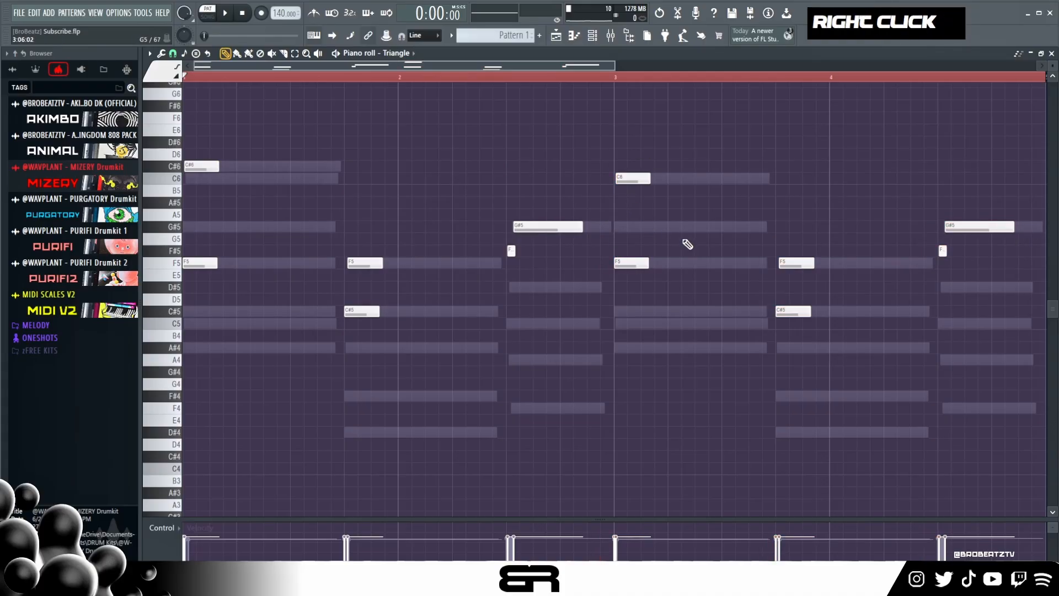
# - Play back the extended Triangle melody and lower the copied F#5 grace note in bar 4 to F5
pyautogui.press('space')
pyautogui.keyDown('ctrl'); pyautogui.click(943, 251); pyautogui.keyUp('ctrl')
pyautogui.hotkey('shift', 'Down')
pyautogui.rightClick(918, 294)
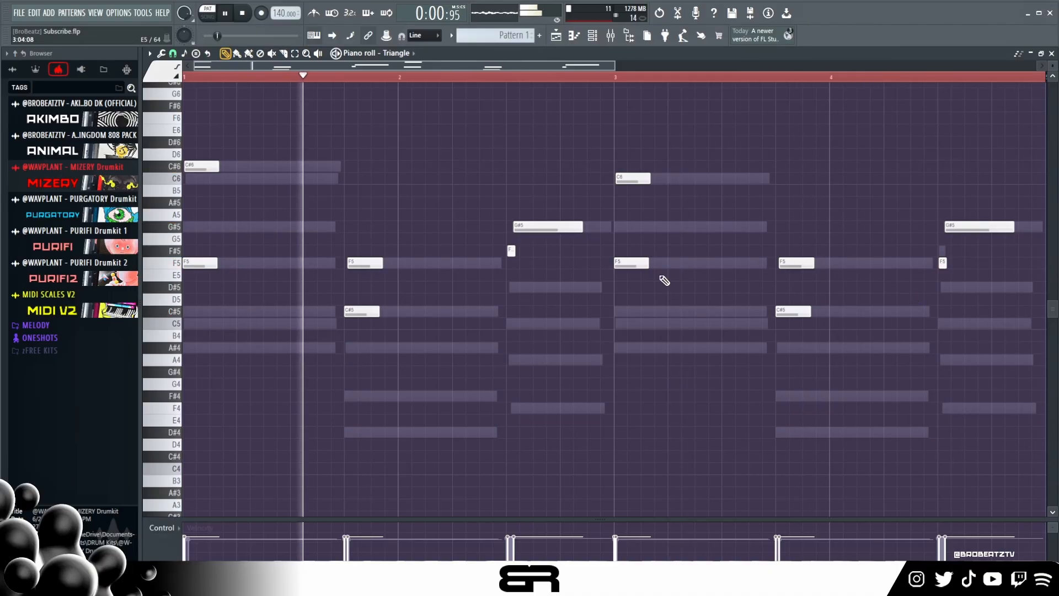
# - Set the Triangle channel's Sakura reverb mix to 74.2% and master level to 42.2% while playing back
pyautogui.click(594, 37)
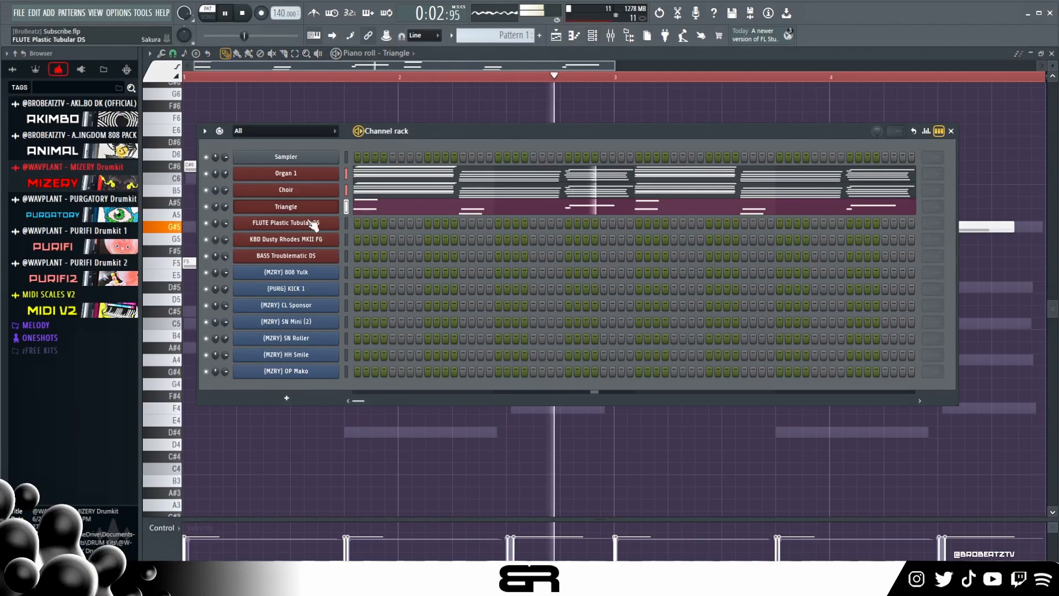
pyautogui.doubleClick(286, 206)
pyautogui.press('space')
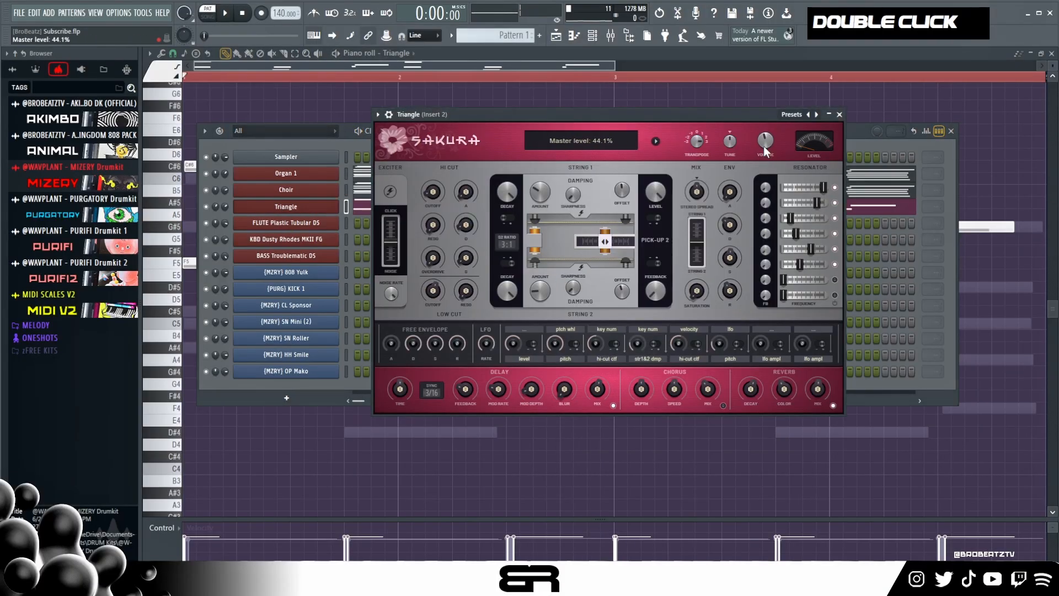
pyautogui.press('space')
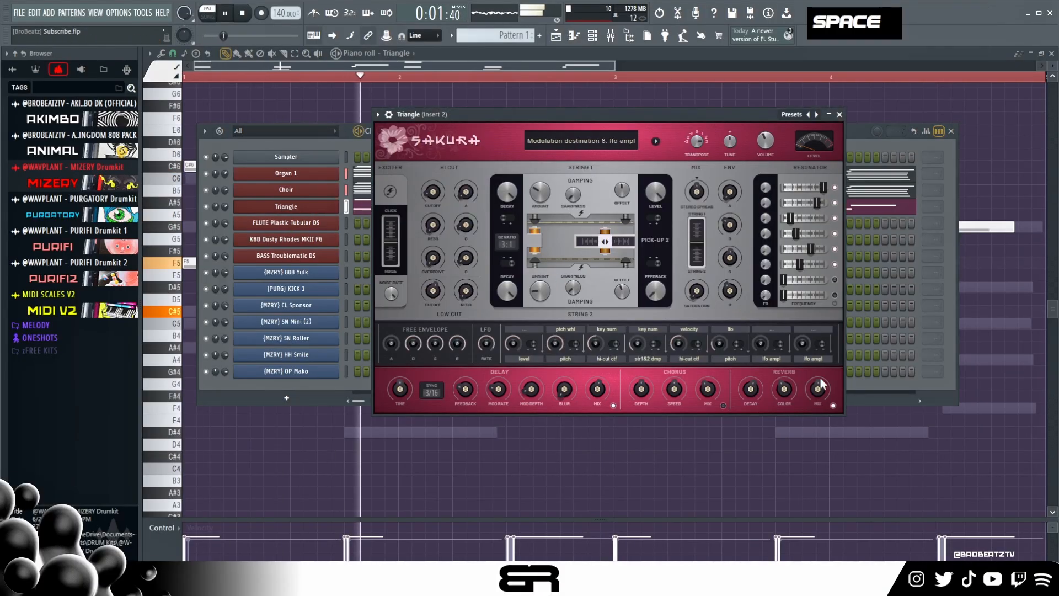
pyautogui.moveTo(818, 390); pyautogui.dragTo(818, 388)
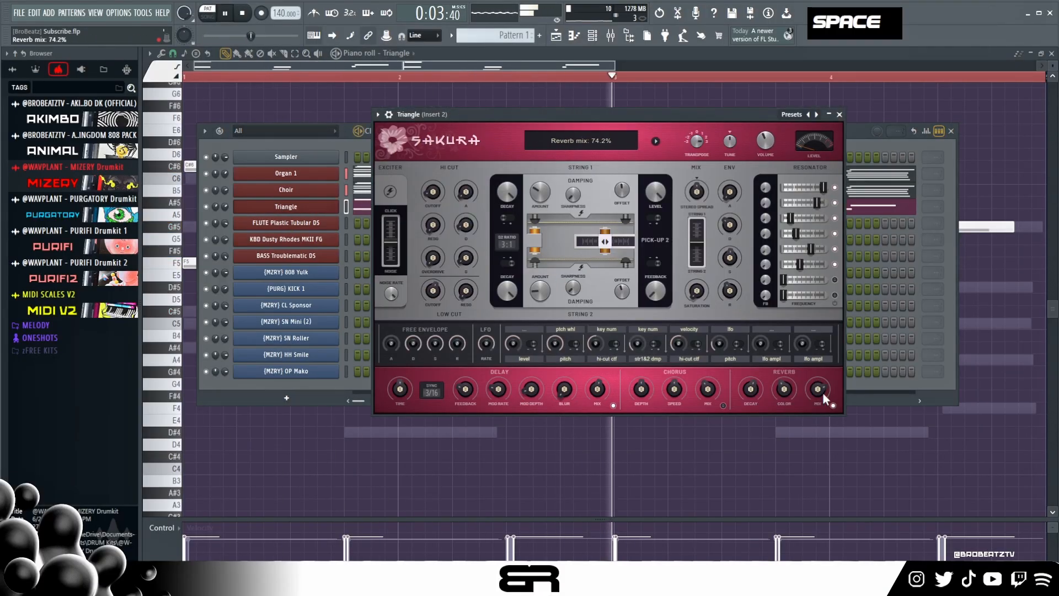
pyautogui.moveTo(766, 141); pyautogui.dragTo(773, 143)
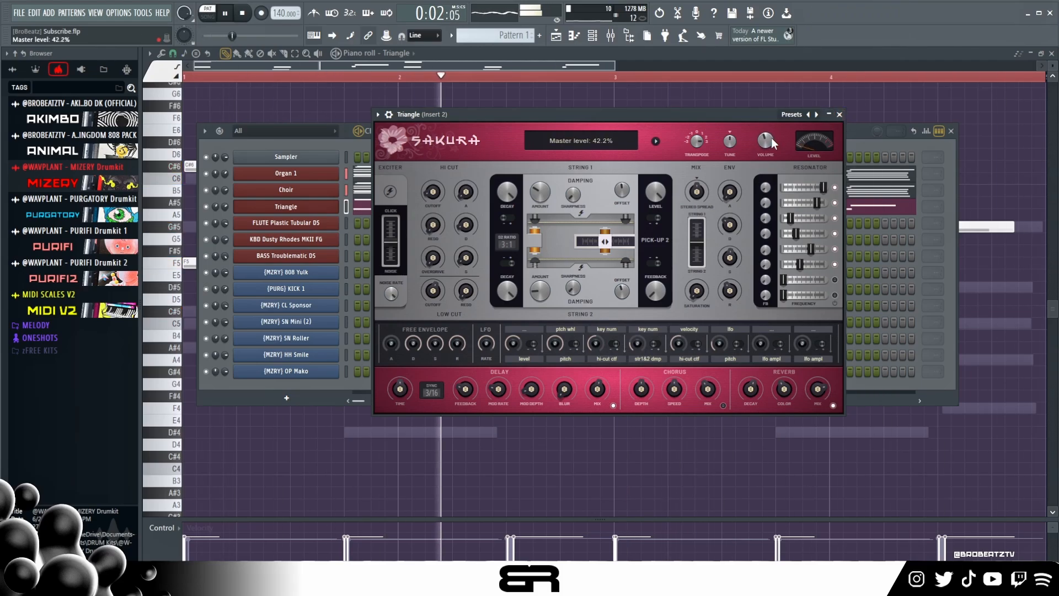
pyautogui.click(840, 114)
pyautogui.press('space')
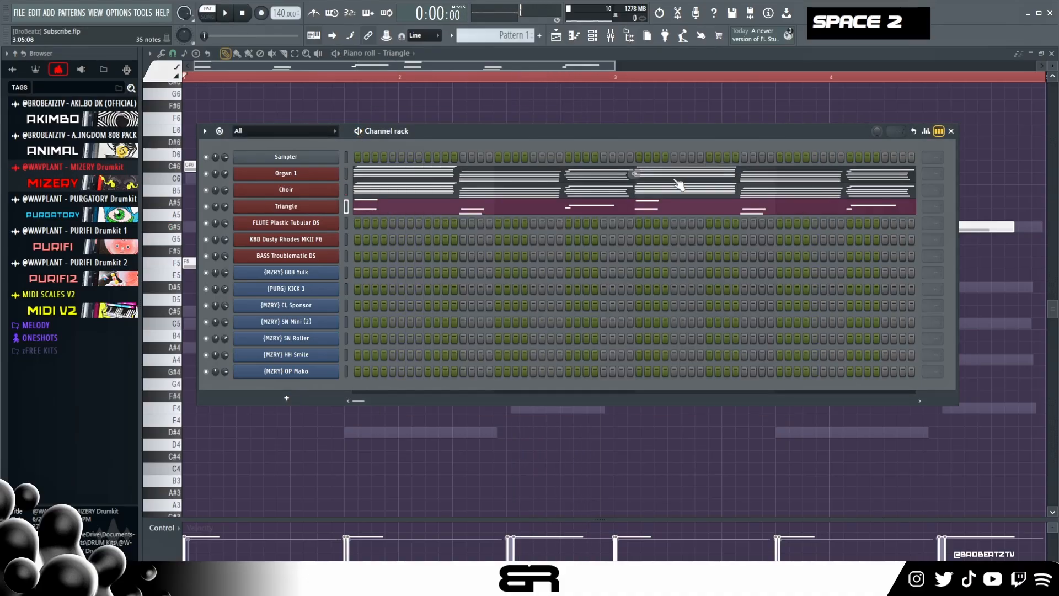
# - Examine the Sakura controls of the Triangle channel and audition the FLUTE Plastic Tubular DS instrument
pyautogui.click(286, 206)
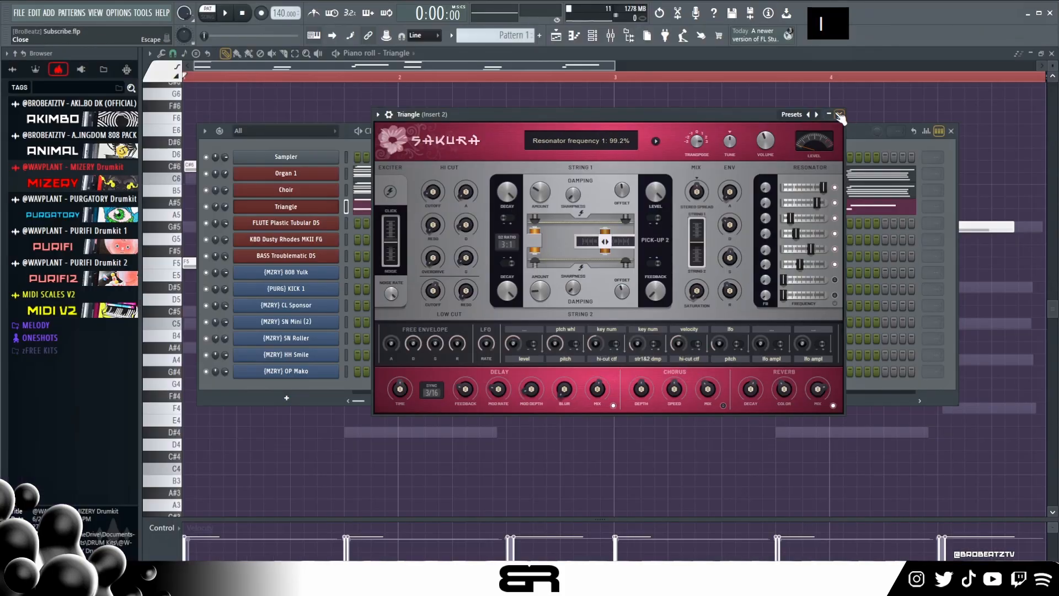
pyautogui.click(839, 114)
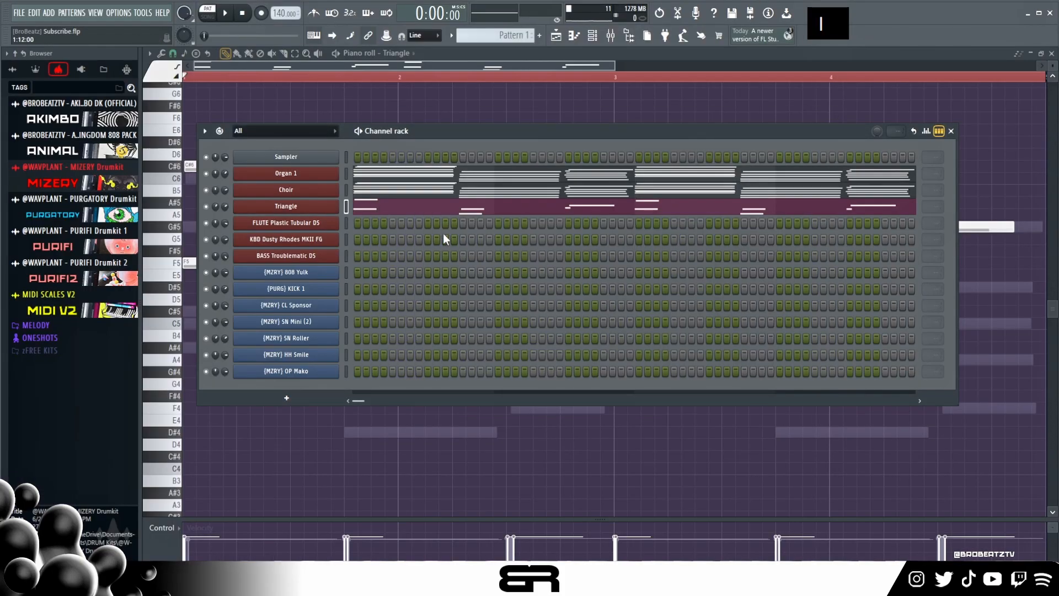
pyautogui.click(326, 223)
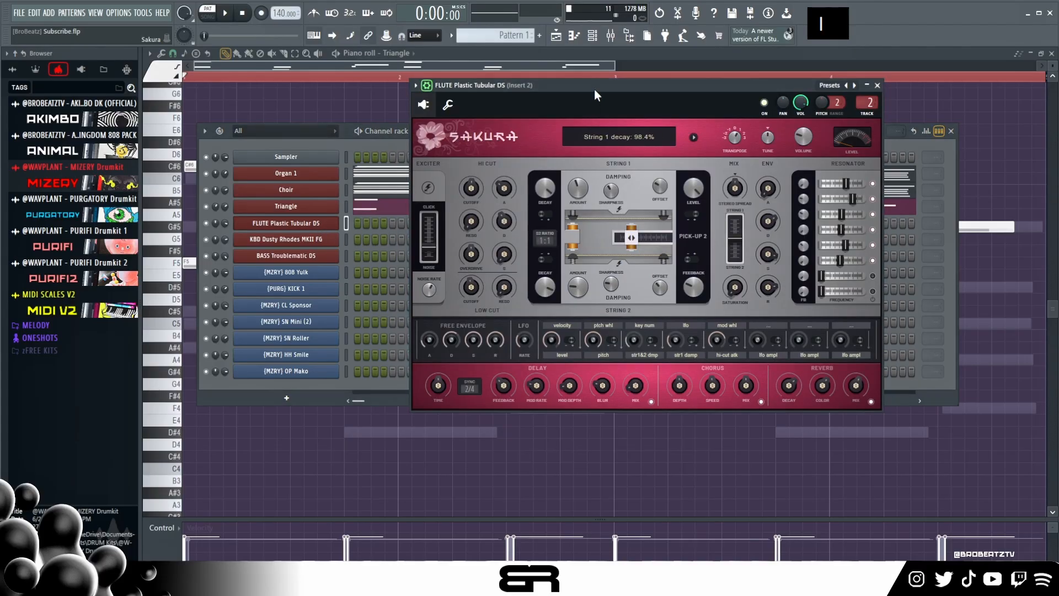
pyautogui.moveTo(595, 88); pyautogui.dragTo(570, 99)
pyautogui.click(852, 102)
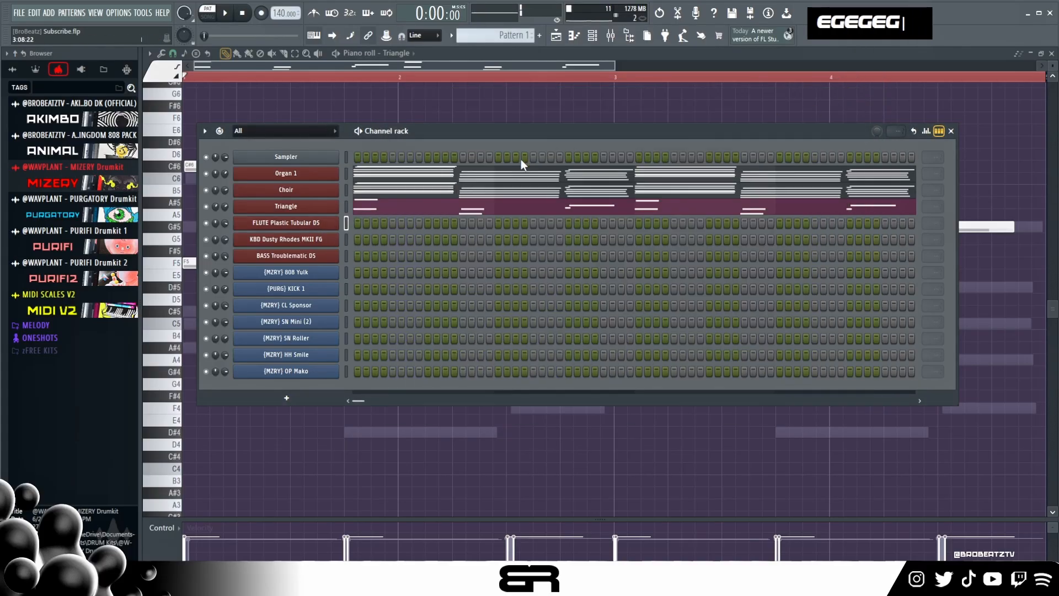
# - Draw an F5 about seven steps long at the start of FLUTE Plastic Tubular DS's piano roll and play back
pyautogui.rightClick(339, 223)
pyautogui.click(386, 222)
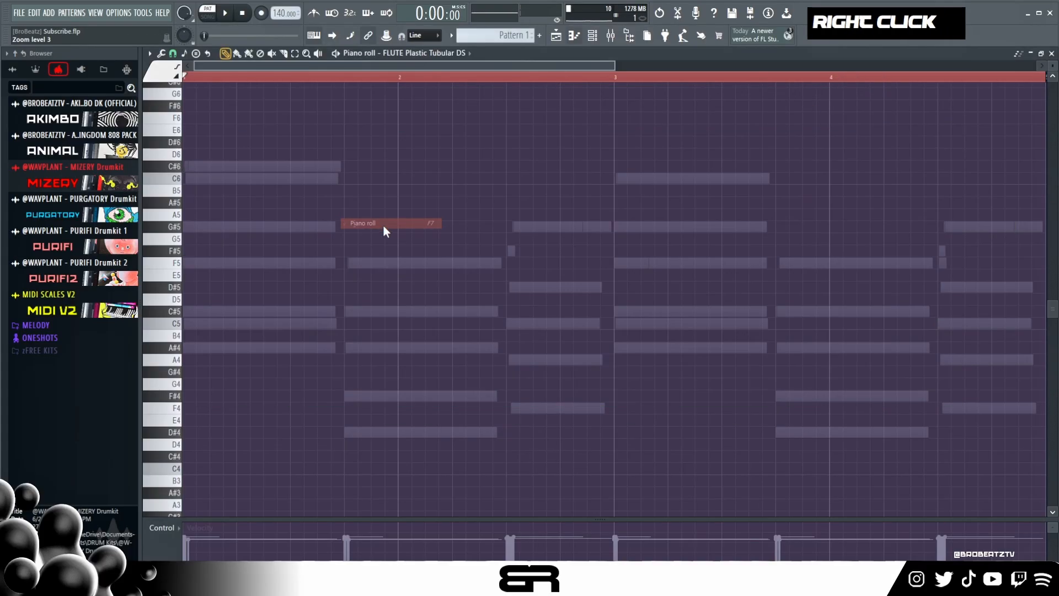
pyautogui.moveTo(188, 261); pyautogui.dragTo(161, 257)
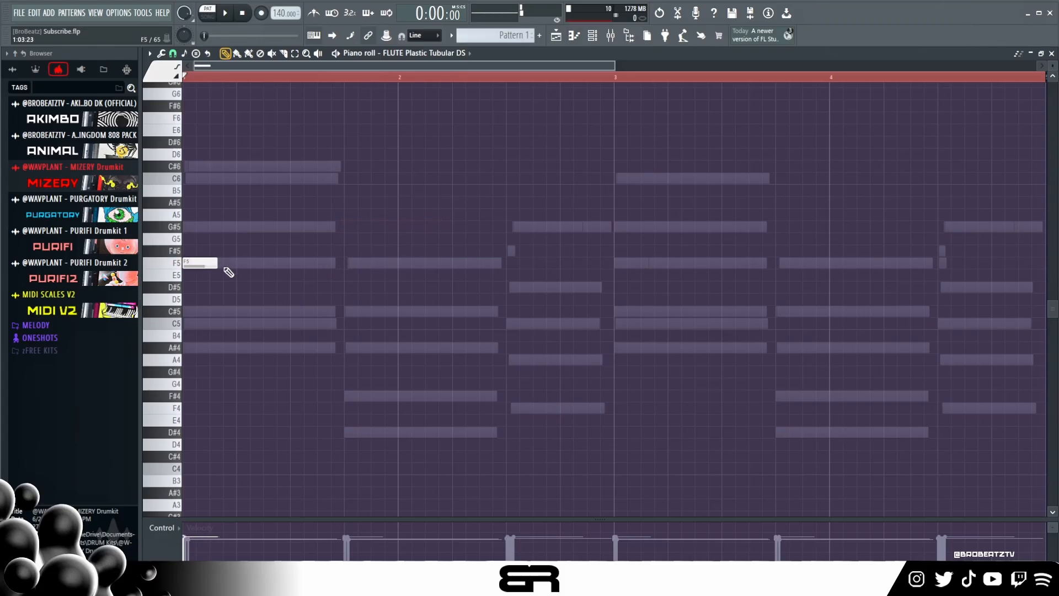
pyautogui.moveTo(217, 263); pyautogui.dragTo(283, 264)
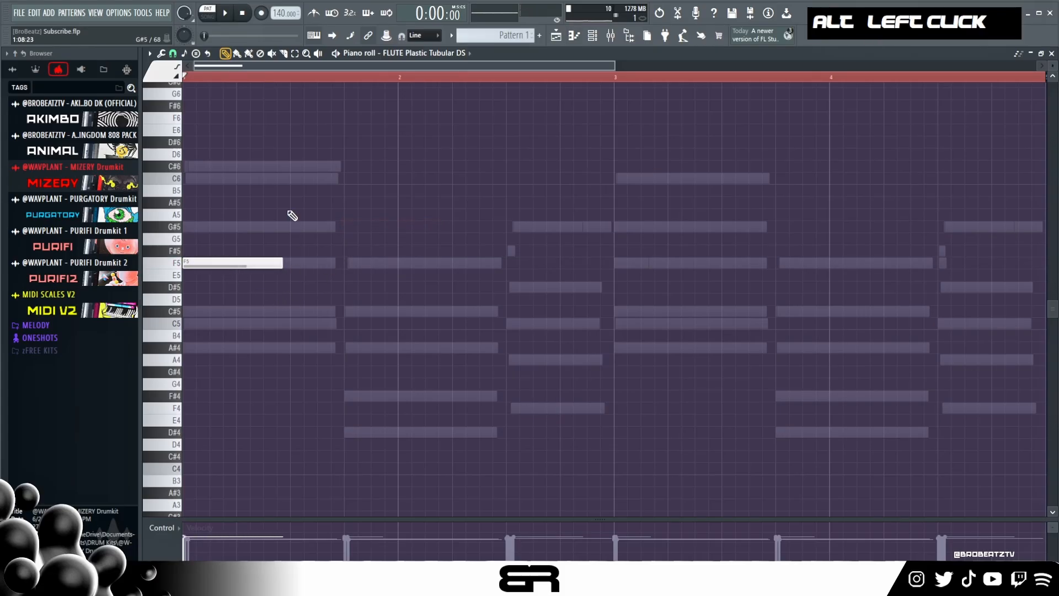
pyautogui.doubleClick(238, 78)
pyautogui.press('space')
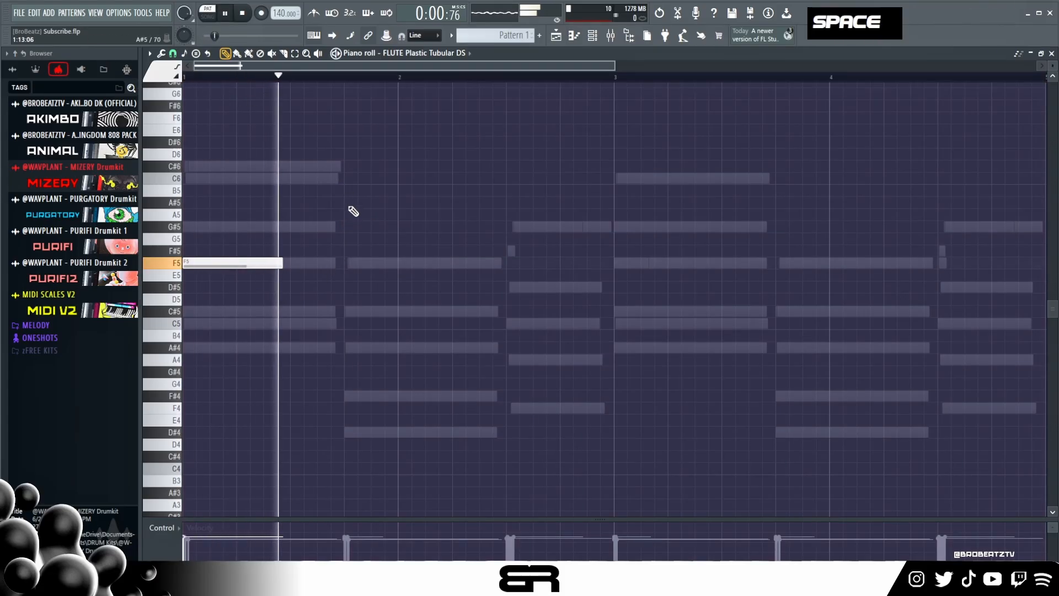
# - Add an equally long F5 at bar 2 and a D#5 halfway through that bar in the flute part, and play back
pyautogui.press('space')
pyautogui.click(402, 263)
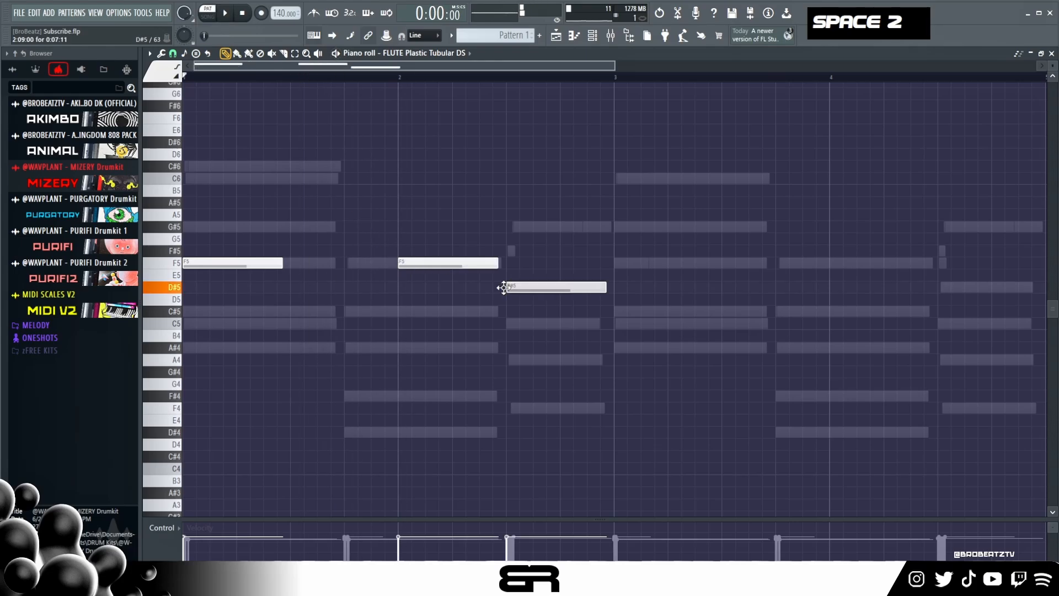
pyautogui.press('space')
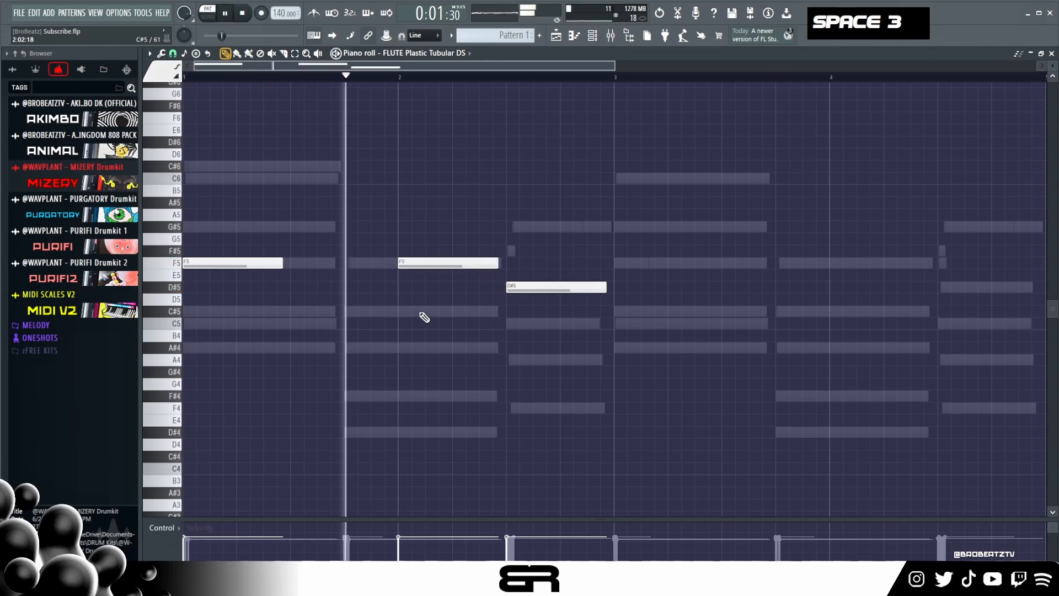
# - Duplicate the three flute notes to start at bar 3 and play back
pyautogui.hotkey('ctrl', 'a')
pyautogui.keyDown('shift'); pyautogui.moveTo(218, 263); pyautogui.dragTo(640, 264); pyautogui.keyUp('shift')
pyautogui.press('space')
pyautogui.press('space')
pyautogui.press('space')
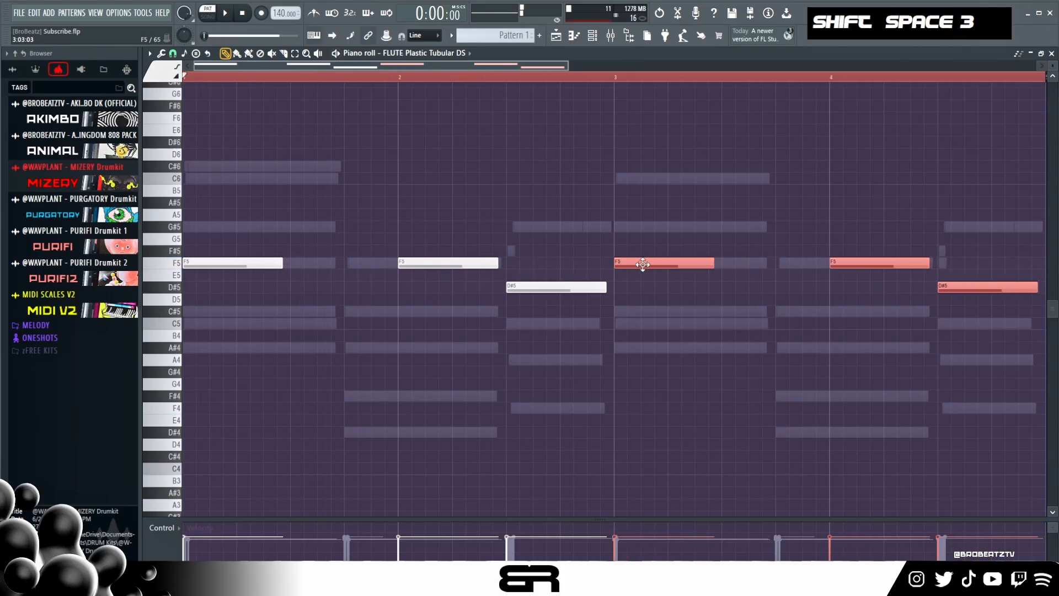
pyautogui.rightClick(645, 232)
pyautogui.moveTo(618, 64); pyautogui.dragTo(624, 81)
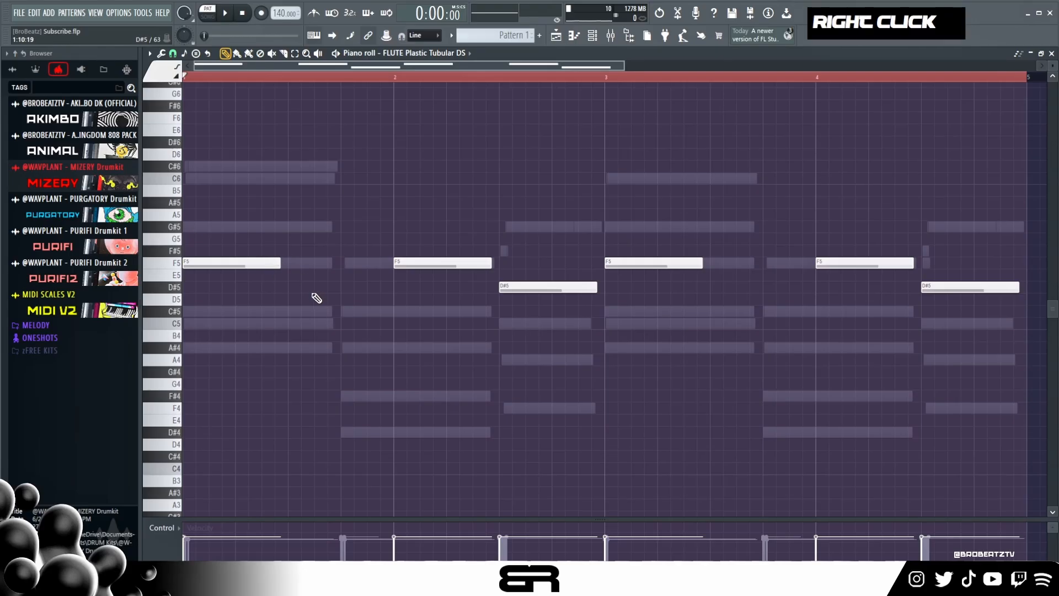
# - Raise the flute's F5 at bar 4 to G#5 and play back the pattern
pyautogui.press('alt')
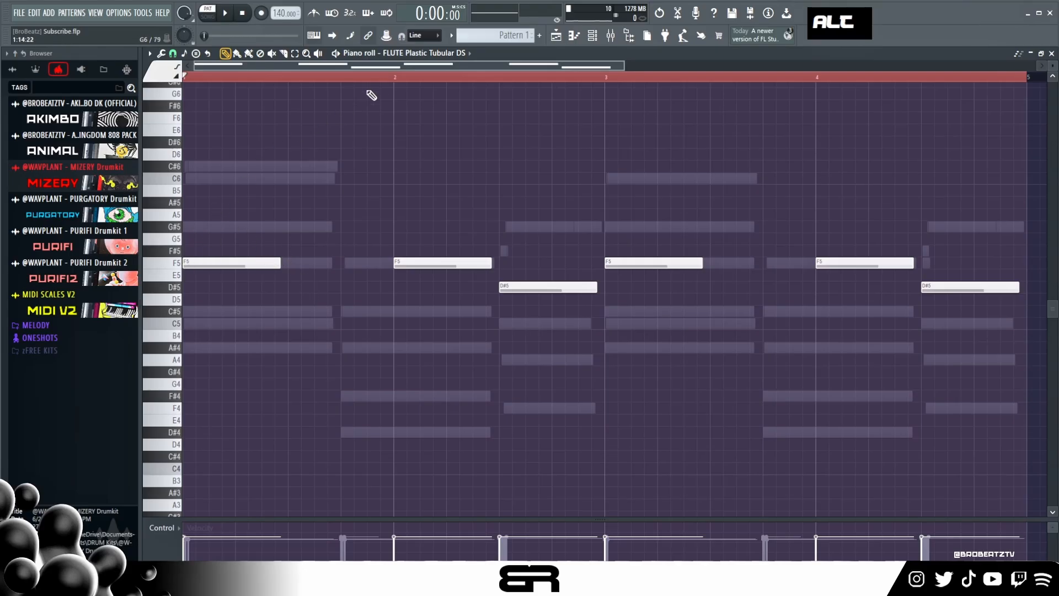
pyautogui.doubleClick(378, 80)
pyautogui.rightClick(251, 82)
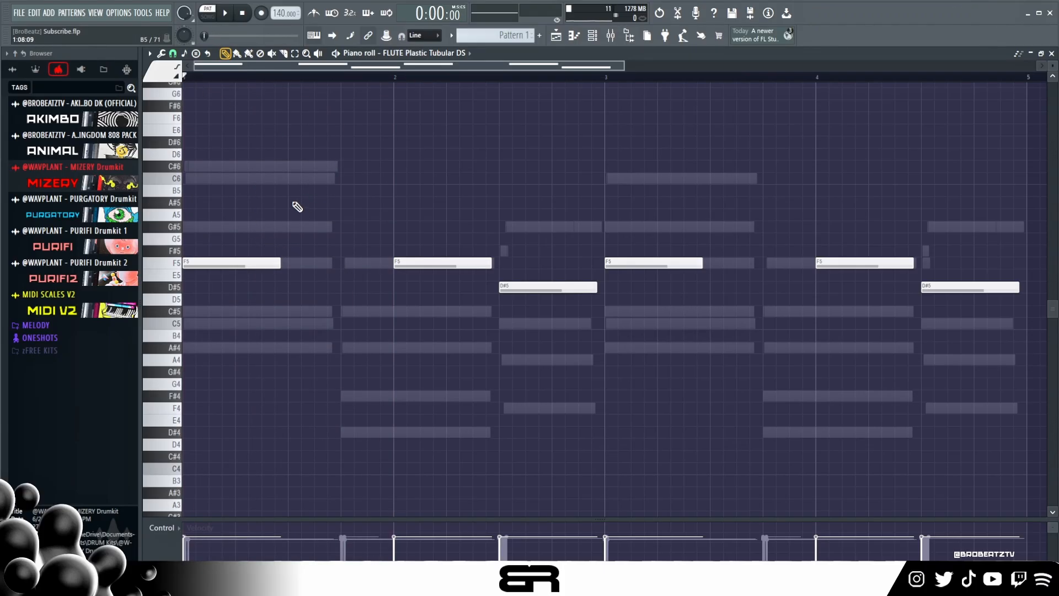
pyautogui.rightClick(389, 316)
pyautogui.moveTo(843, 265); pyautogui.dragTo(838, 224)
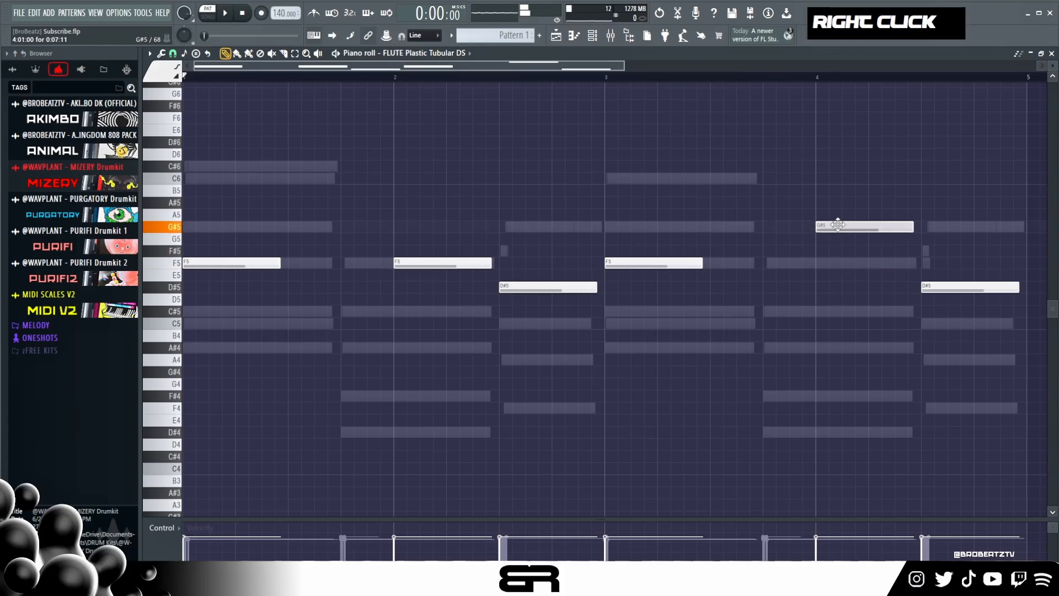
pyautogui.press('space')
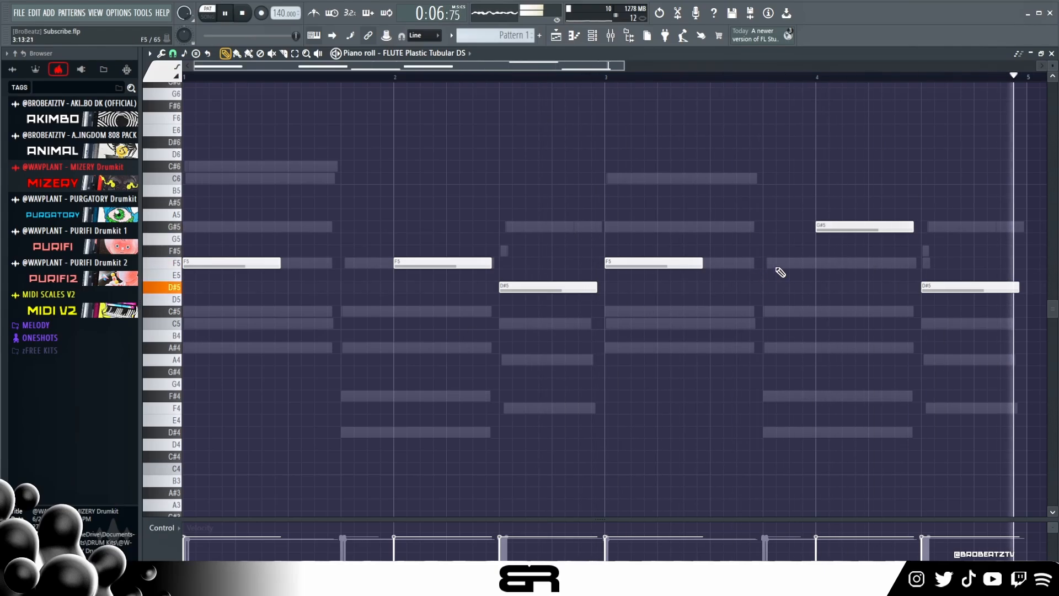
pyautogui.press('space')
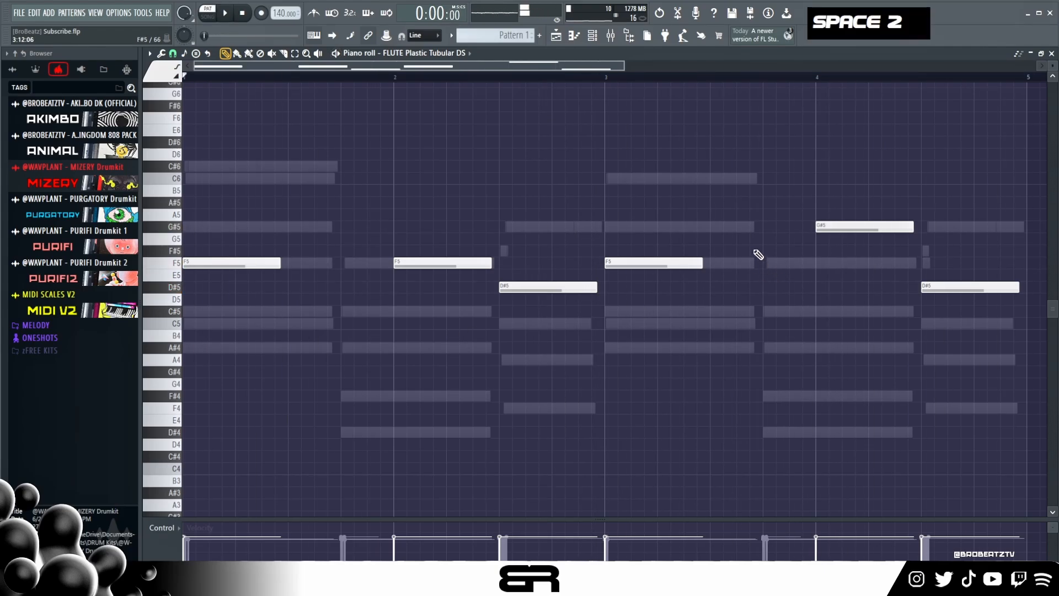
# - Open the KBD Dusty Rhodes MKII FG instrument from the channel rack, examine it, and close it again
pyautogui.click(594, 37)
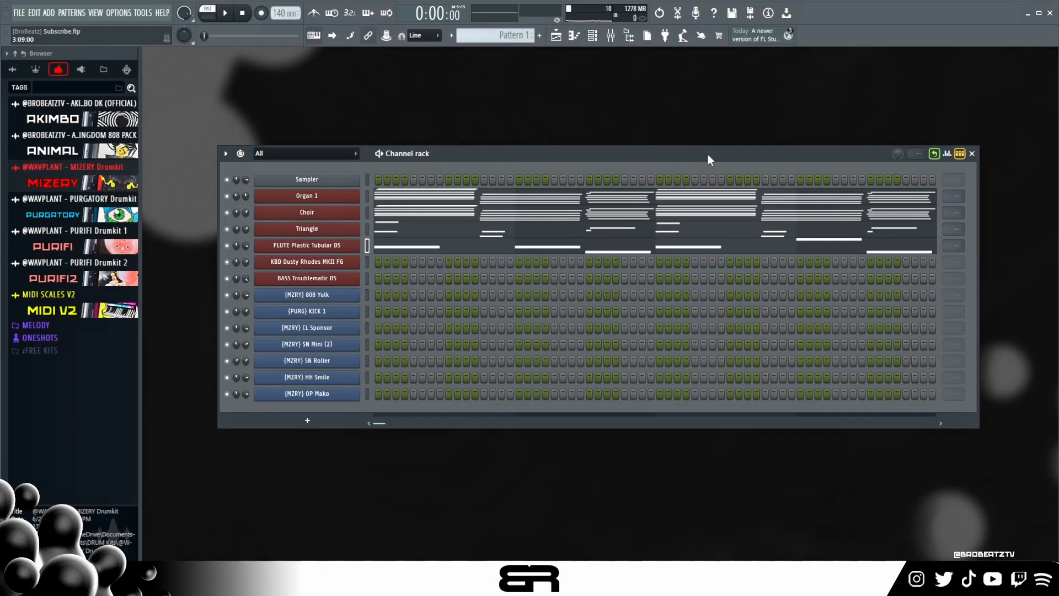
pyautogui.keyDown('ctrl'); pyautogui.click(341, 266); pyautogui.keyUp('ctrl')
pyautogui.keyDown('ctrl'); pyautogui.click(342, 267); pyautogui.keyUp('ctrl')
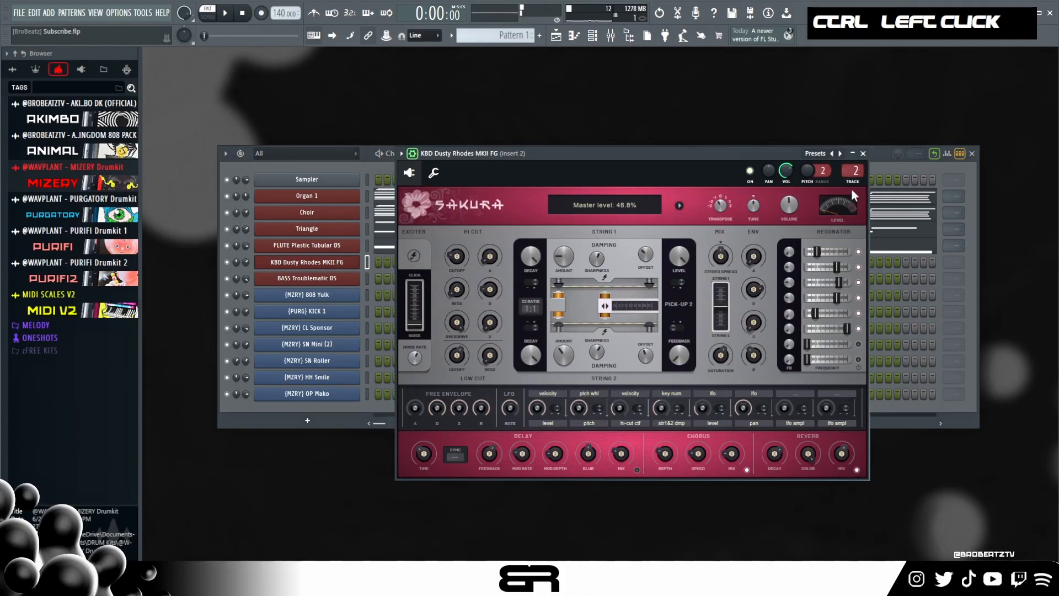
pyautogui.click(864, 155)
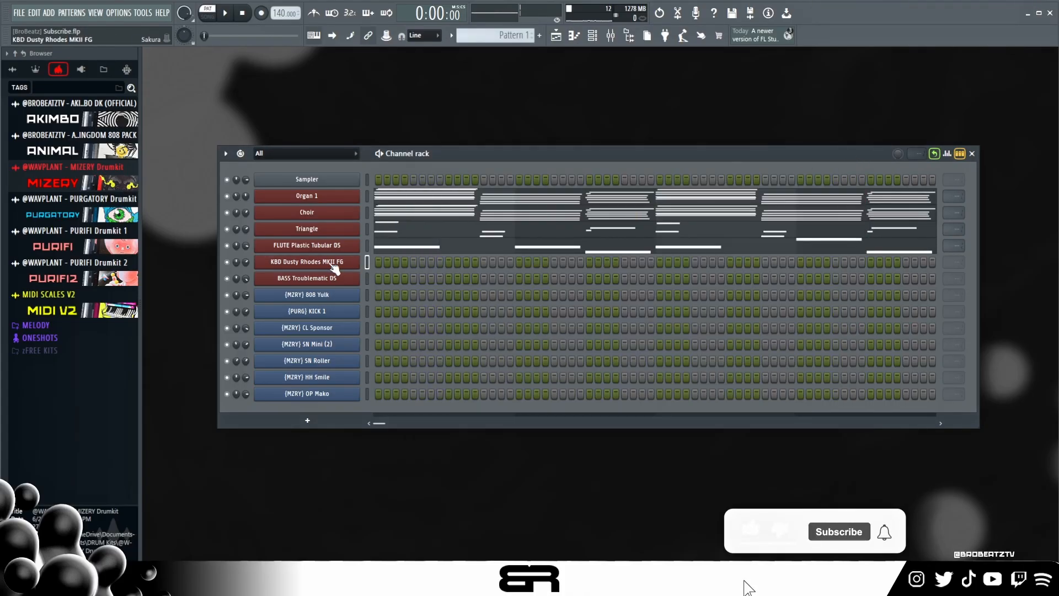
# - In the BASS Troublematic DS piano roll, add A#4 at the start, D#4 shortly before bar 2 and F4 midway through bar 2
pyautogui.rightClick(333, 282)
pyautogui.click(372, 277)
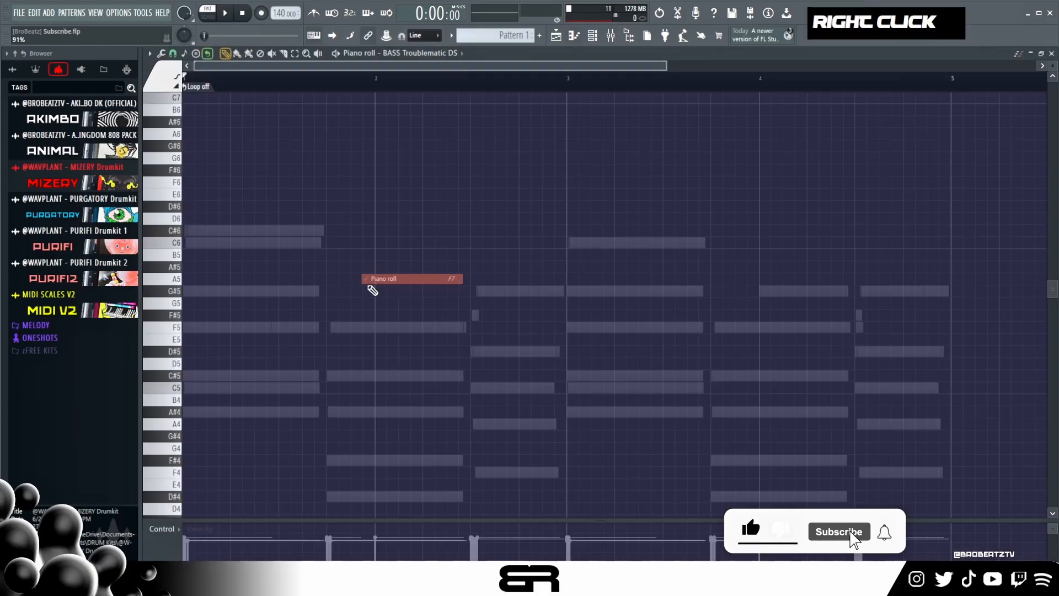
pyautogui.scroll(-1, 311, 302)
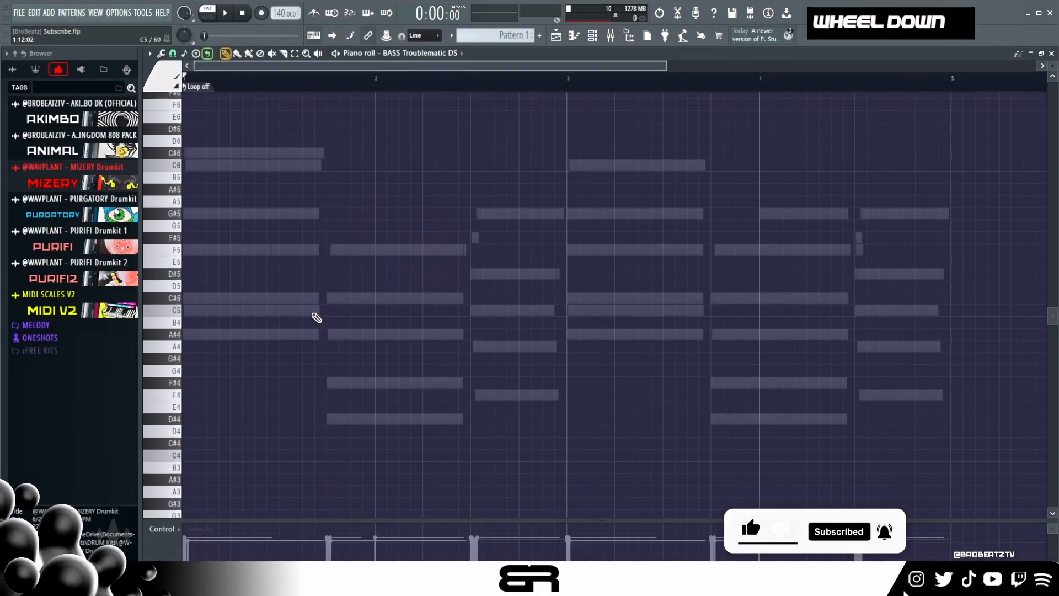
pyautogui.click(191, 335)
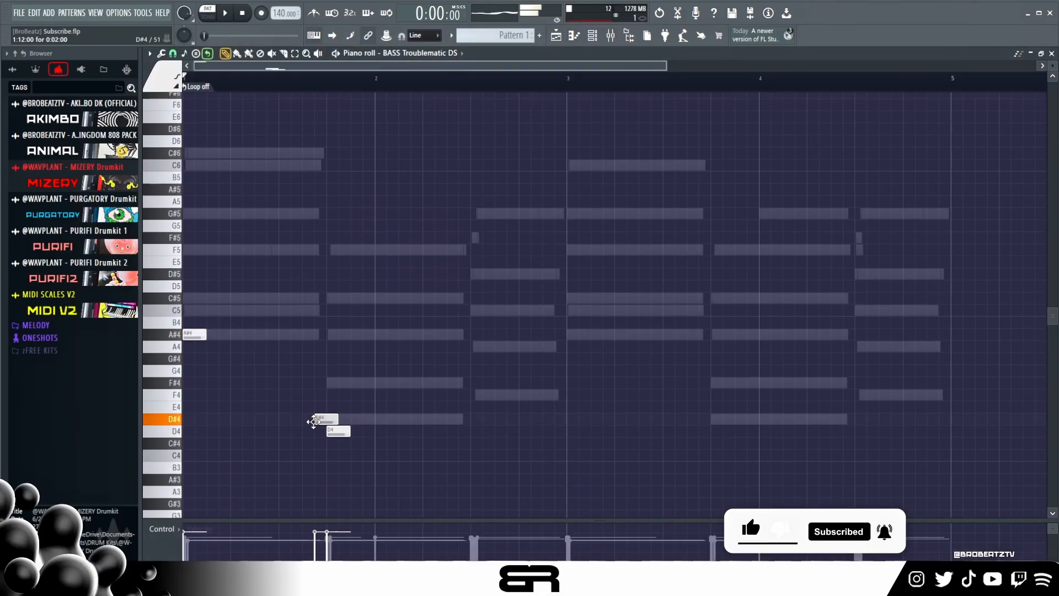
pyautogui.rightClick(338, 431)
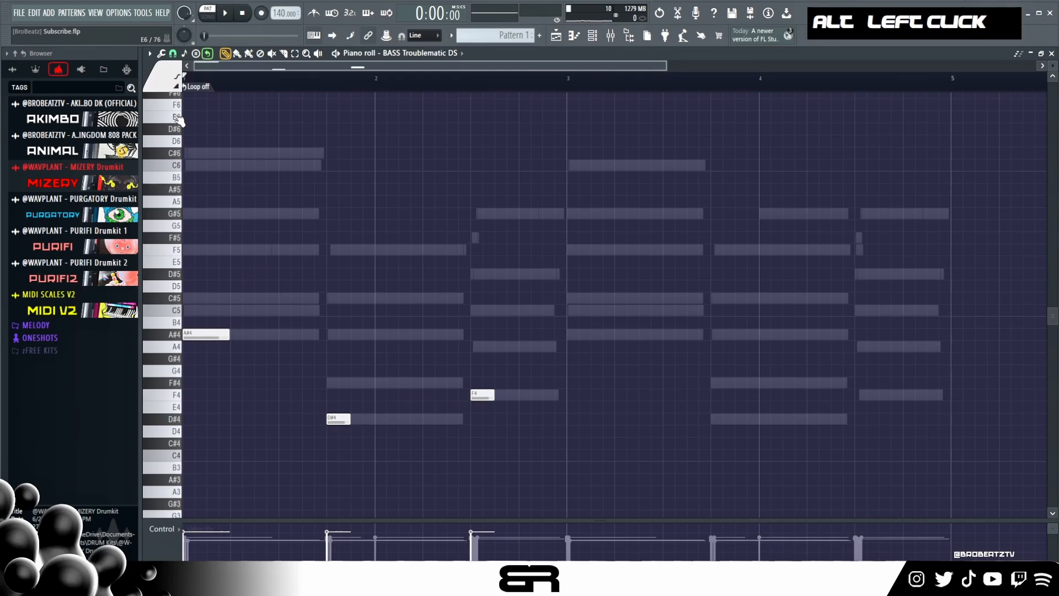
# - Mute the Choir, Triangle and flute channels and play back the bass against the organ chords
pyautogui.click(598, 39)
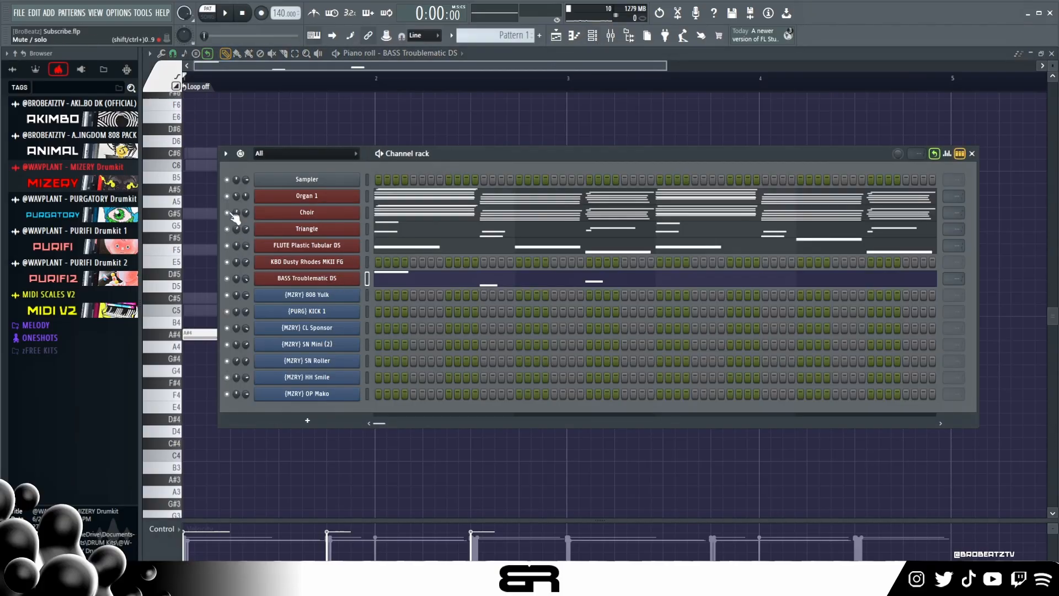
pyautogui.rightClick(202, 268)
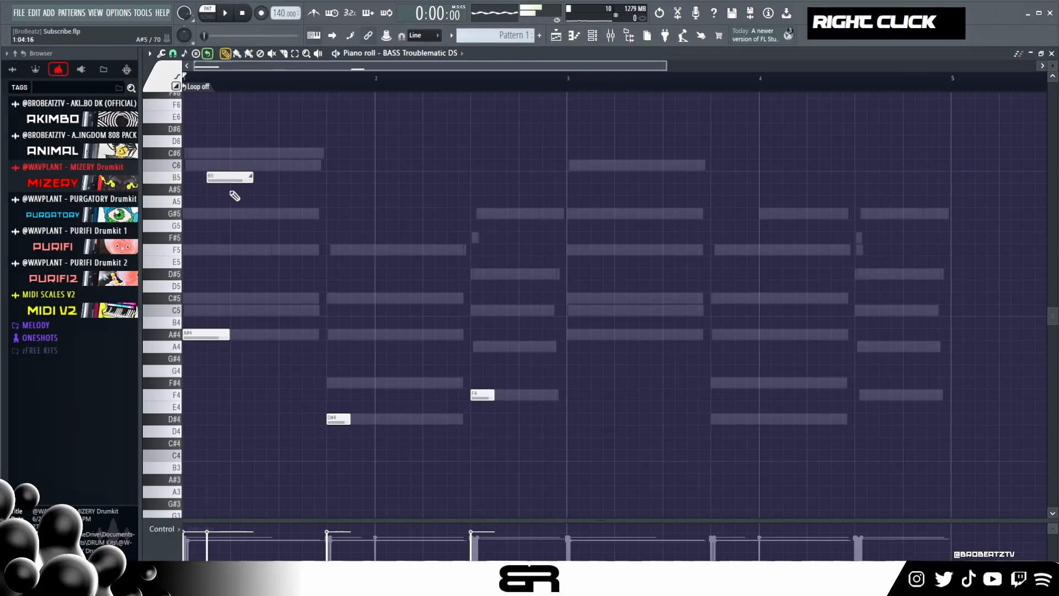
pyautogui.press('space')
pyautogui.press('space')
pyautogui.press('space')
pyautogui.press('space')
# - Shorten the bass slide note and place it on F4 at the end of the opening A#4, and play back
pyautogui.moveTo(252, 176); pyautogui.dragTo(215, 178)
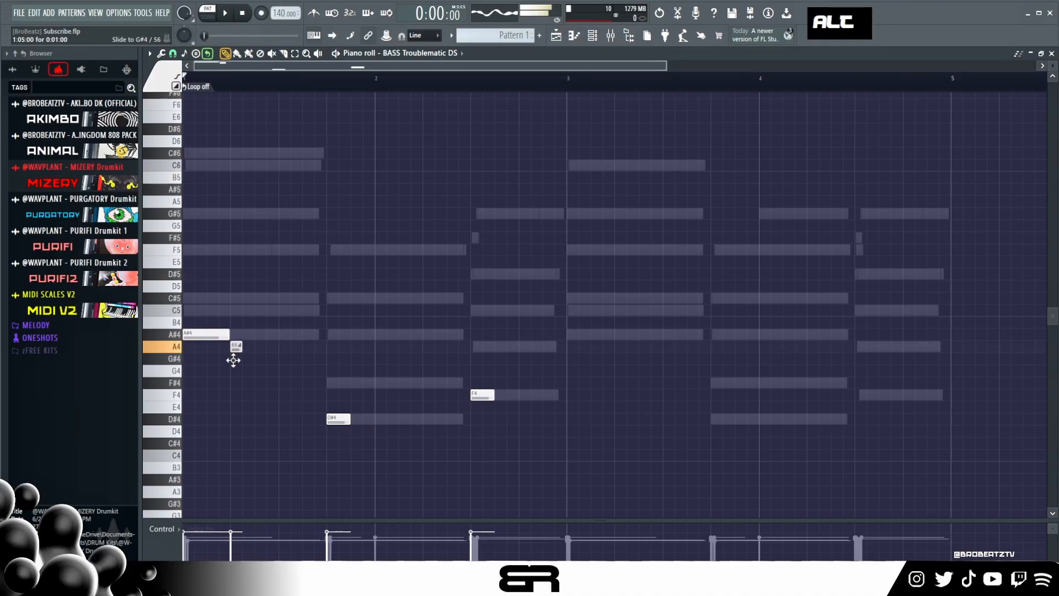
pyautogui.press('space')
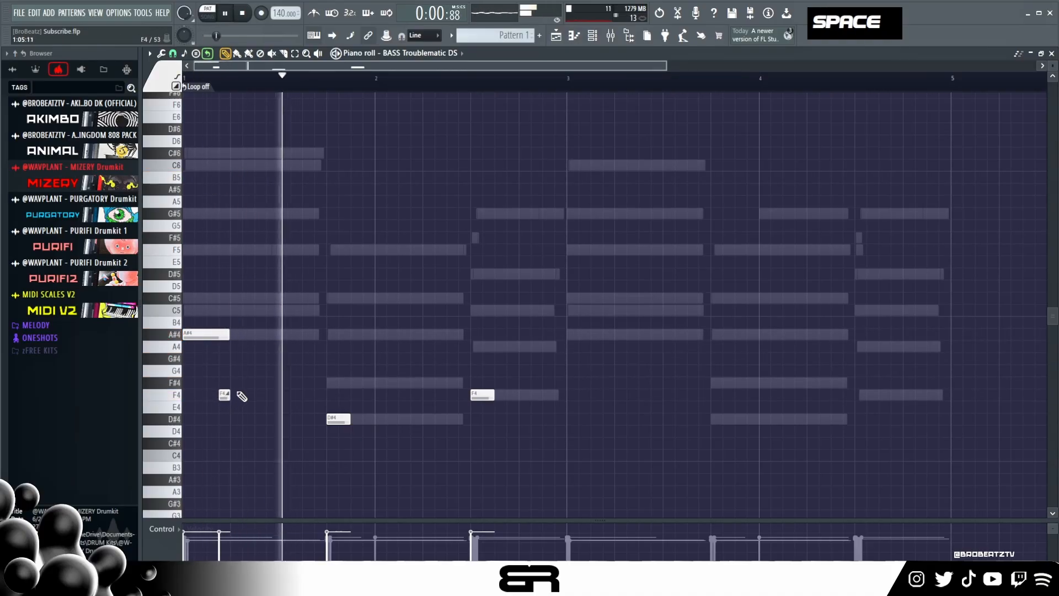
pyautogui.press('space')
pyautogui.press('space')
# - Shorten the bass D#4 before bar 2 slightly and add a second, longer D#4 directly after it
pyautogui.press('space')
pyautogui.press('space')
pyautogui.rightClick(361, 436)
pyautogui.press('space')
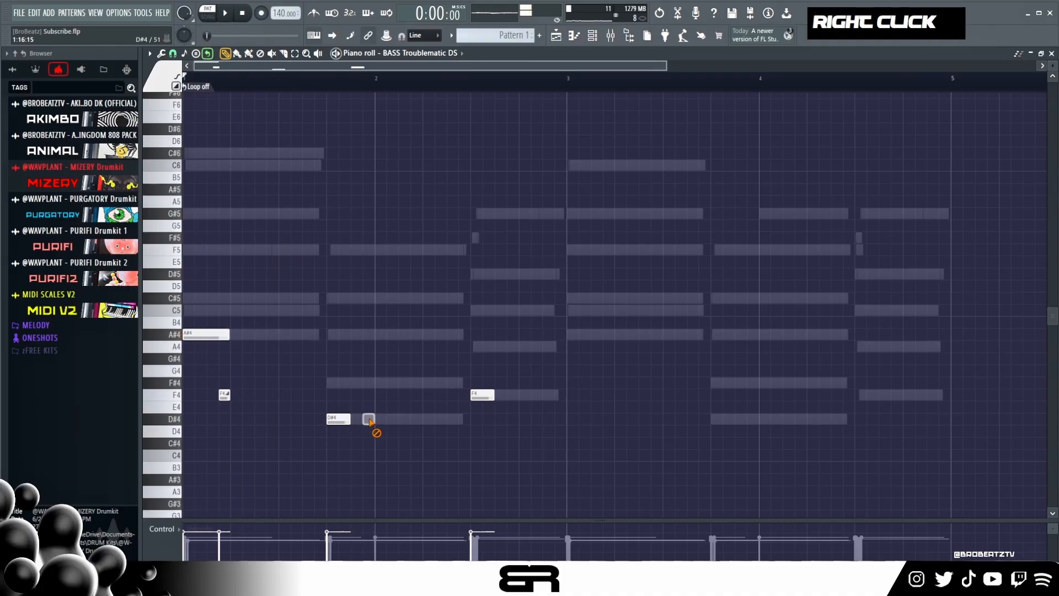
pyautogui.keyDown('alt'); pyautogui.click(347, 419); pyautogui.keyUp('alt')
pyautogui.scroll(-4, 331, 381)
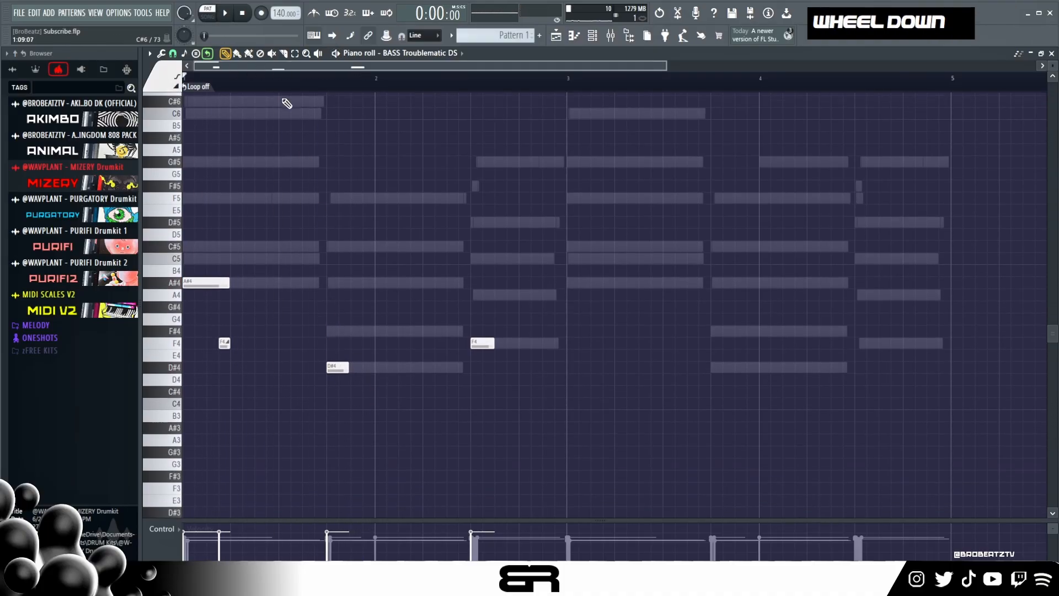
pyautogui.scroll(2, 293, 65)
pyautogui.moveTo(293, 64); pyautogui.dragTo(276, 66)
pyautogui.keyDown('alt'); pyautogui.click(421, 368); pyautogui.keyUp('alt')
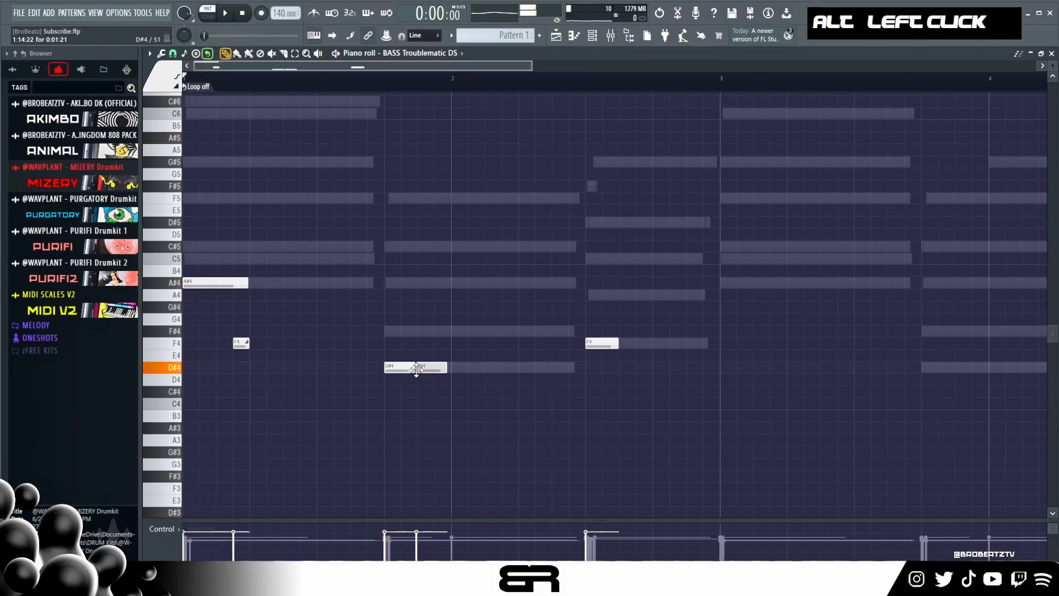
pyautogui.moveTo(448, 369); pyautogui.dragTo(461, 370)
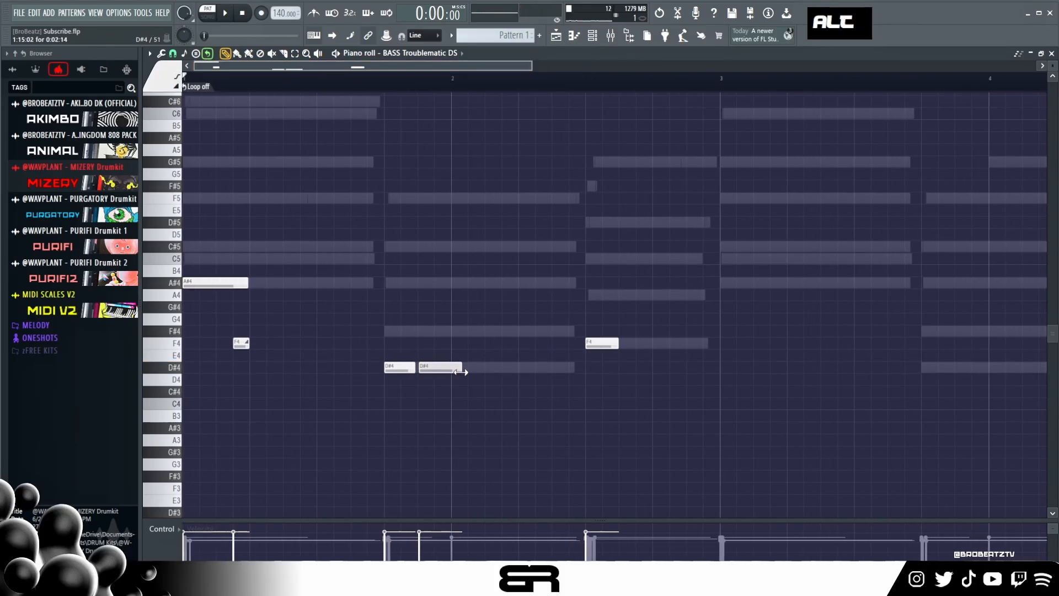
# - Add a short slide note to C4 near the end of the second D#4 and play back
pyautogui.keyDown('alt'); pyautogui.click(456, 404); pyautogui.keyUp('alt')
pyautogui.press('space')
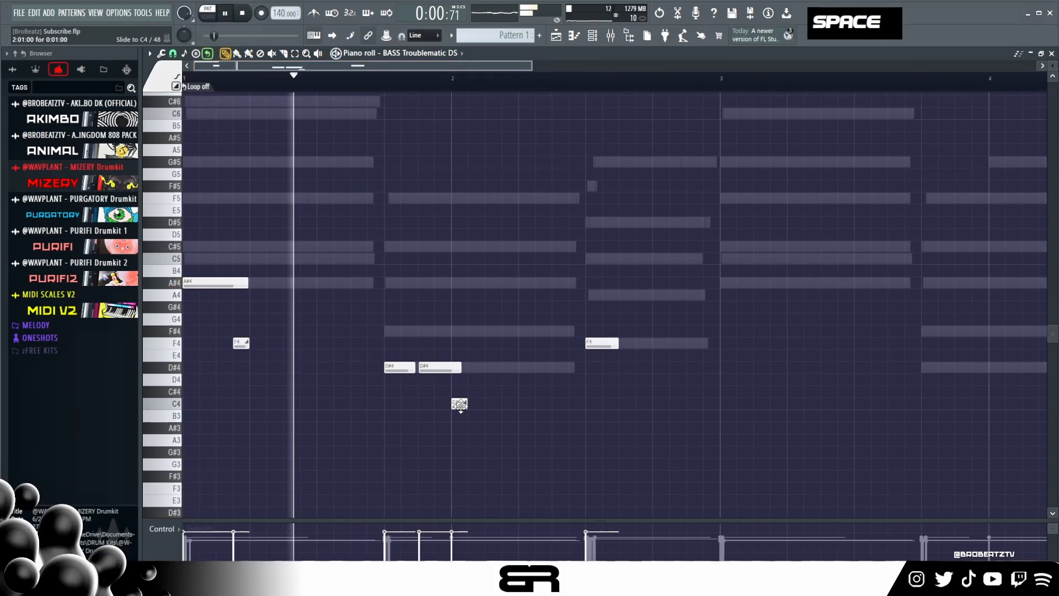
pyautogui.press('space')
pyautogui.press('space')
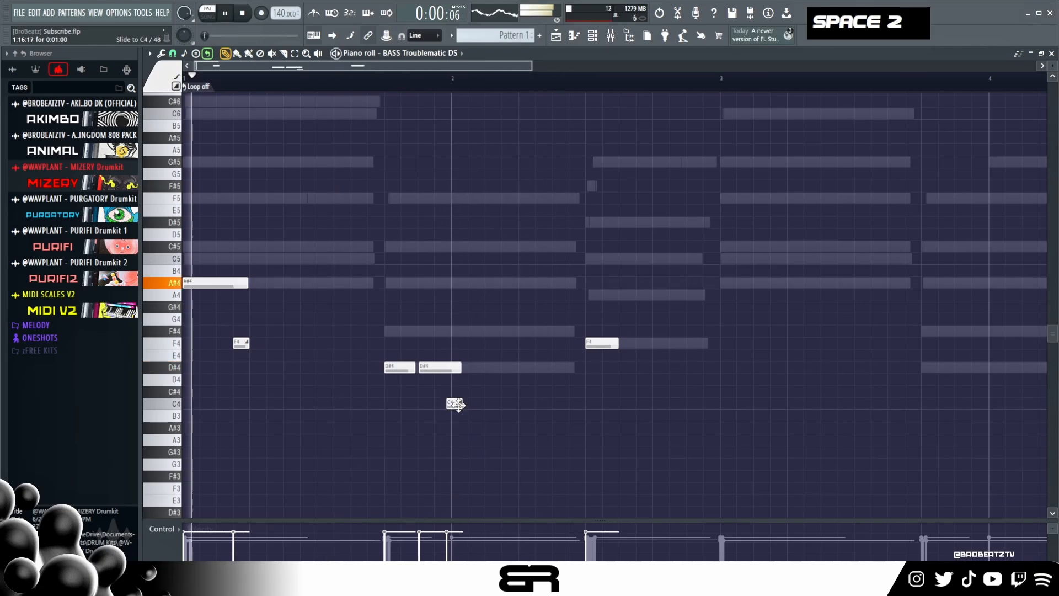
pyautogui.moveTo(463, 405); pyautogui.dragTo(462, 405)
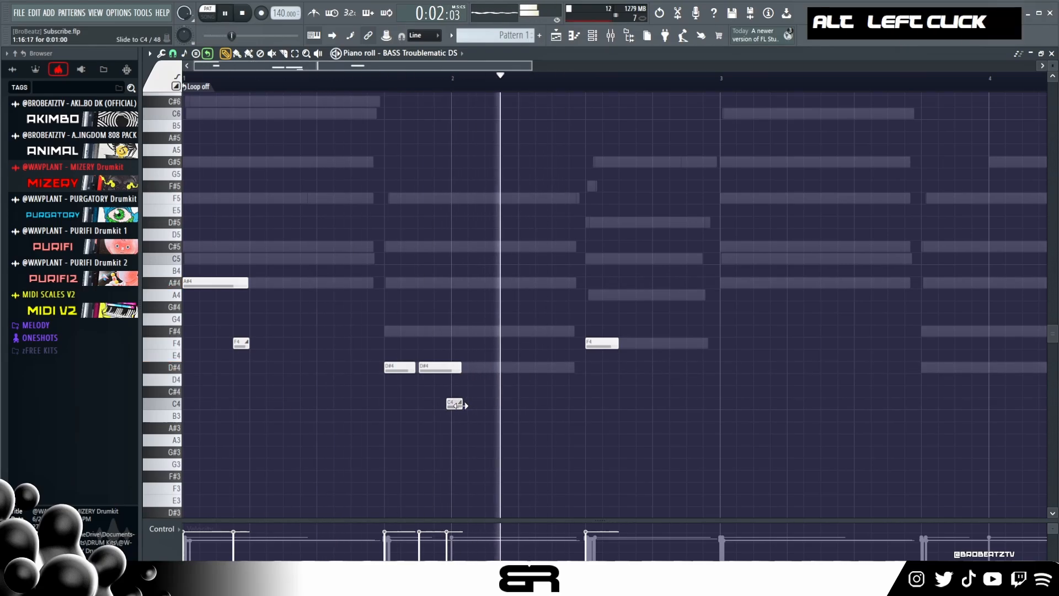
pyautogui.press('space')
pyautogui.press('space')
# - Shift the C4 slide to just after the start of bar 2, fit the second D#4's end to it, and play back
pyautogui.moveTo(461, 363); pyautogui.dragTo(457, 364)
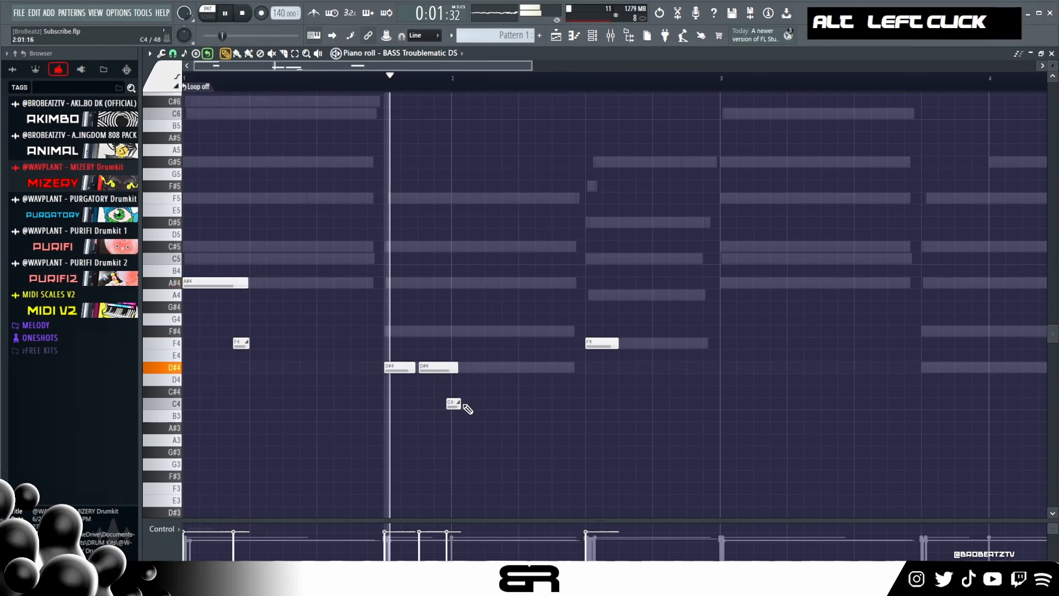
pyautogui.press('space')
pyautogui.moveTo(456, 405); pyautogui.dragTo(462, 406)
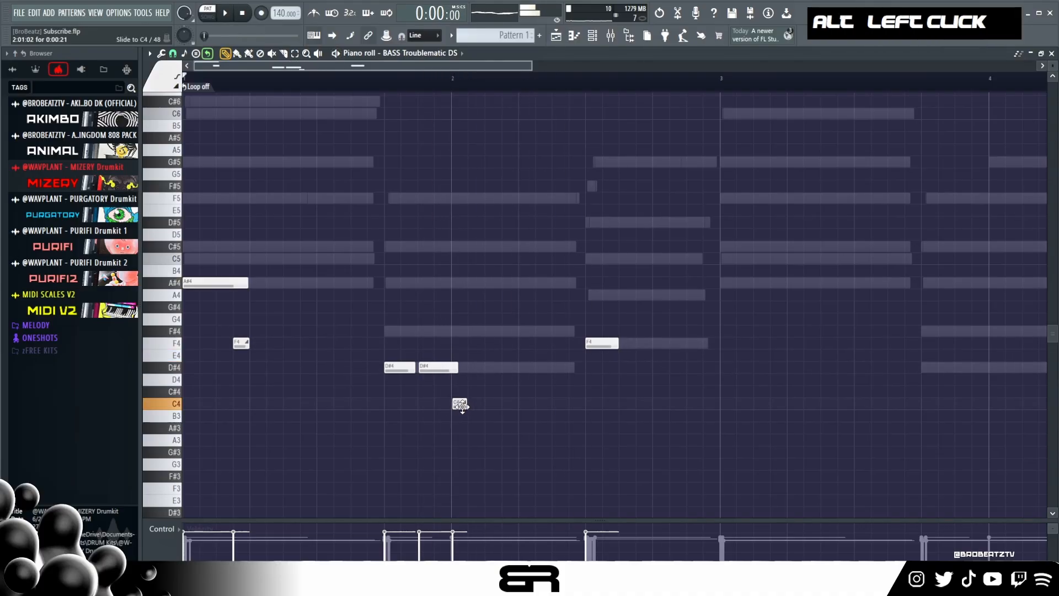
pyautogui.press('space')
pyautogui.rightClick(508, 407)
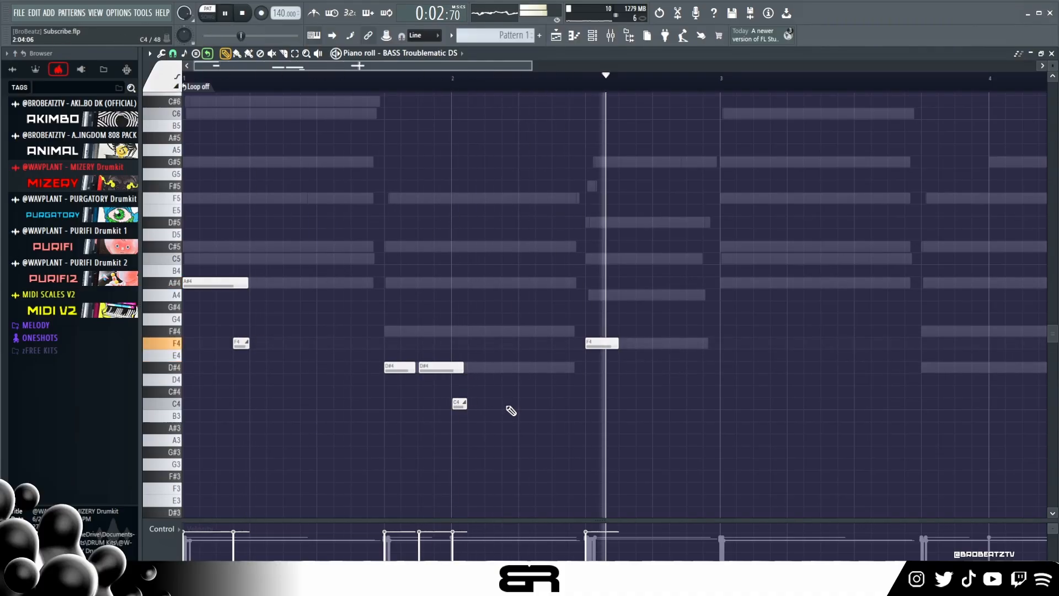
pyautogui.press('space')
# - Lengthen the bass F4 in bar 2 to about one beat and duplicate all bass notes to start at bar 3
pyautogui.press('space')
pyautogui.moveTo(617, 345); pyautogui.dragTo(655, 344)
pyautogui.press('space')
pyautogui.hotkey('ctrl', 'a')
pyautogui.moveTo(207, 282); pyautogui.dragTo(739, 303)
pyautogui.rightClick(740, 303)
# - Extend the bass A#4 at bar 3, add a second A#4 directly after it, and shift the F4 slide about one beat into the bar
pyautogui.moveTo(434, 67); pyautogui.dragTo(577, 92)
pyautogui.keyDown('shift'); pyautogui.click(405, 277); pyautogui.keyUp('shift')
pyautogui.rightClick(478, 314)
pyautogui.moveTo(423, 283); pyautogui.dragTo(453, 283)
pyautogui.rightClick(451, 338)
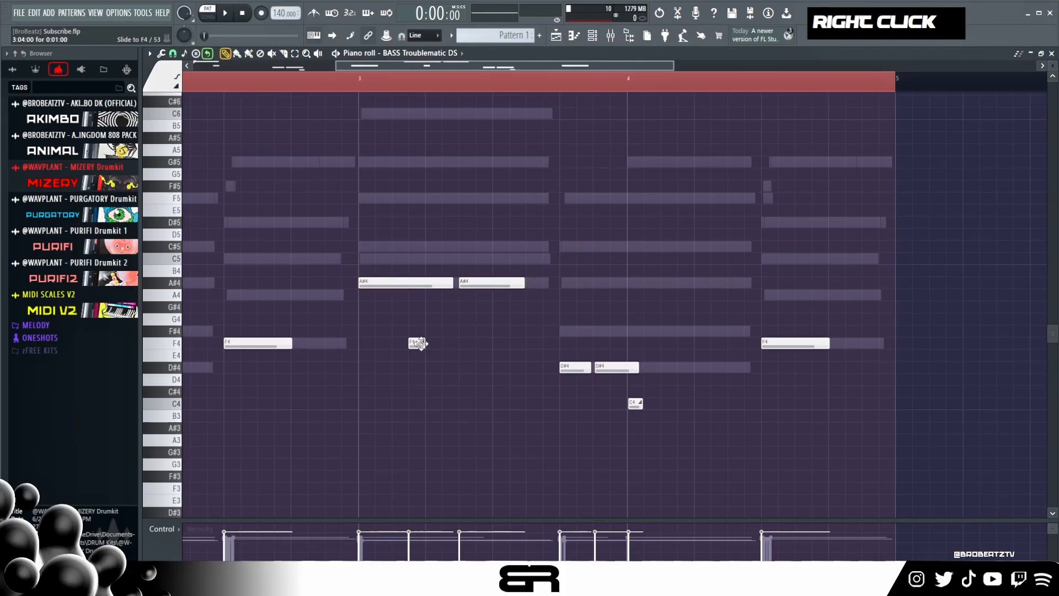
pyautogui.moveTo(492, 282); pyautogui.dragTo(456, 283)
pyautogui.rightClick(498, 320)
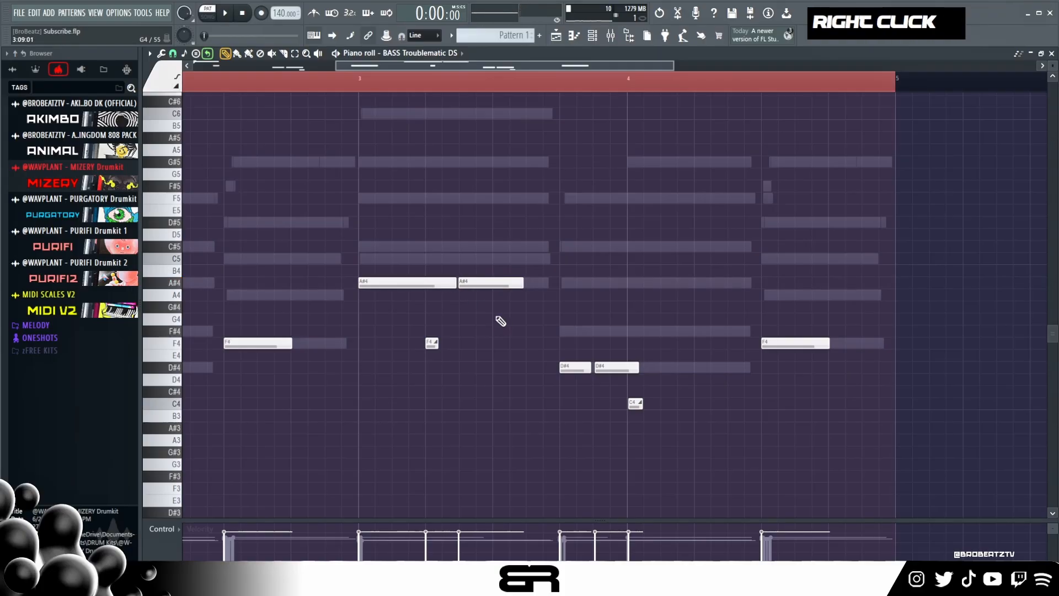
# - Move the second D#4 to one beat into bar 4 and replace its C4 slide with a short slide to D#5
pyautogui.moveTo(613, 359)
pyautogui.mouseDown()
pyautogui.moveTo(650, 405)
pyautogui.moveTo(651, 370)
pyautogui.moveTo(666, 377)
pyautogui.moveTo(640, 403)
pyautogui.mouseUp()
pyautogui.rightClick(666, 378)
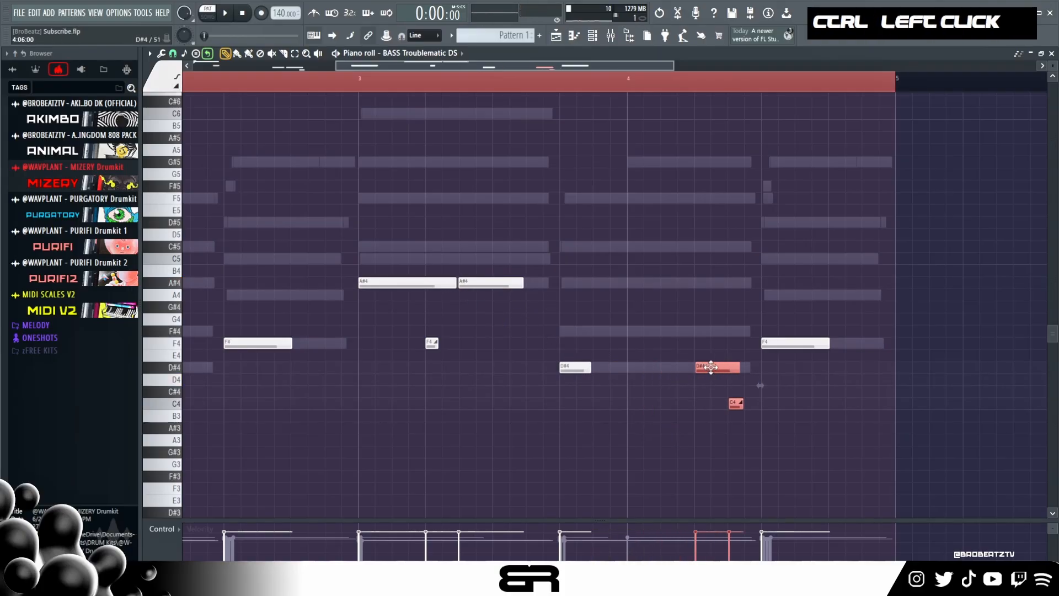
pyautogui.rightClick(737, 403)
pyautogui.click(665, 367)
pyautogui.keyDown('ctrl'); pyautogui.click(667, 367); pyautogui.keyUp('ctrl')
pyautogui.hotkey('ctrl', 'Up')
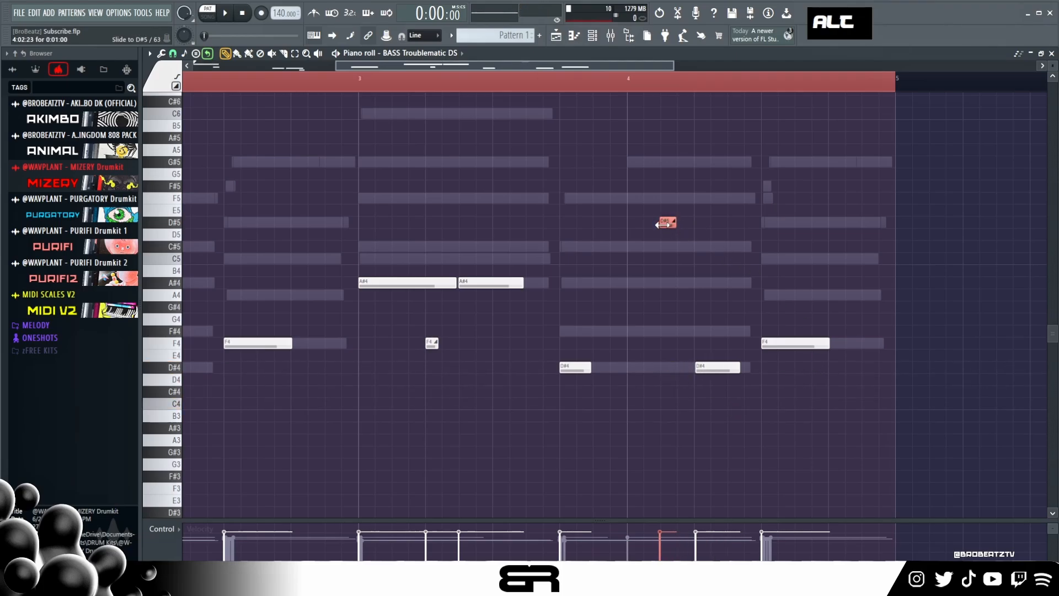
pyautogui.moveTo(661, 225); pyautogui.dragTo(665, 225)
pyautogui.rightClick(747, 379)
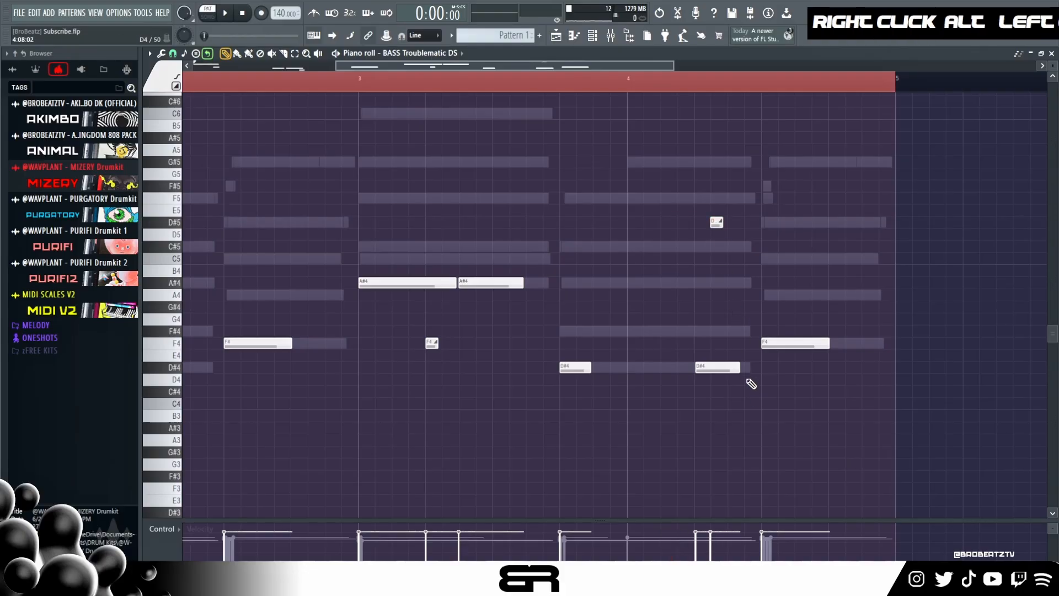
# - Lengthen the D#4 before bar 4 and the D#4 inside bar 4, clear the time selection, and play back
pyautogui.moveTo(741, 367); pyautogui.dragTo(761, 367)
pyautogui.moveTo(590, 367); pyautogui.dragTo(620, 366)
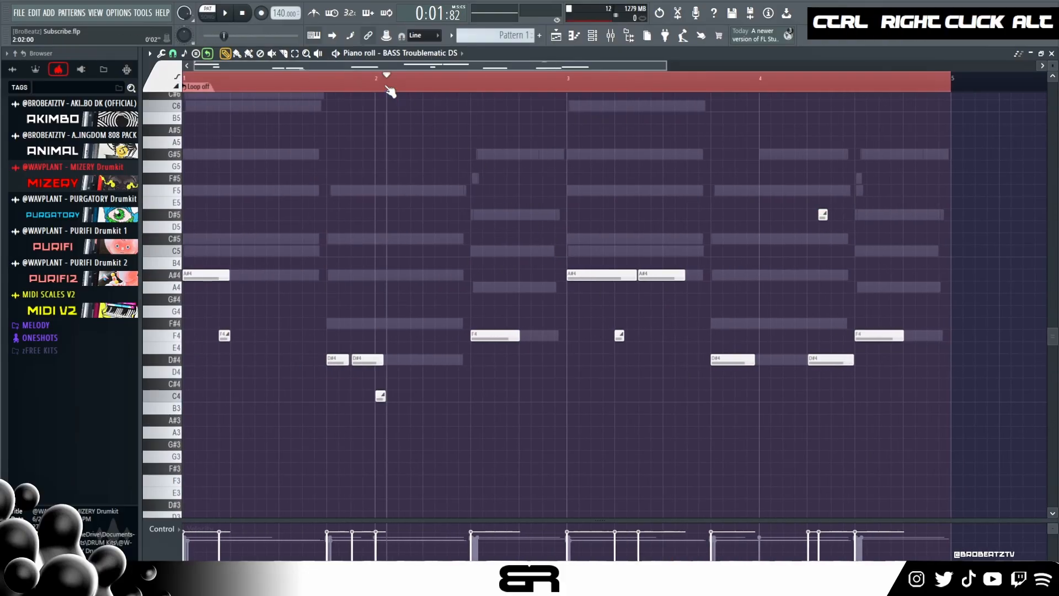
pyautogui.doubleClick(387, 88)
pyautogui.press('space')
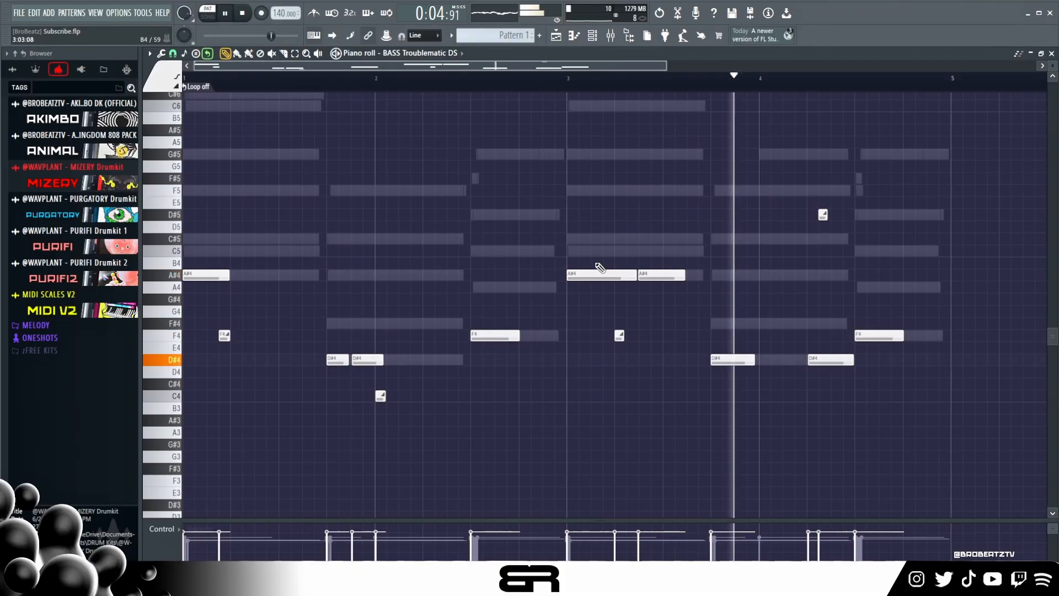
pyautogui.press('space')
# - Lower all bass notes by one octave, raise their velocity slightly, and play back the pattern
pyautogui.hotkey('ctrl', 'a')
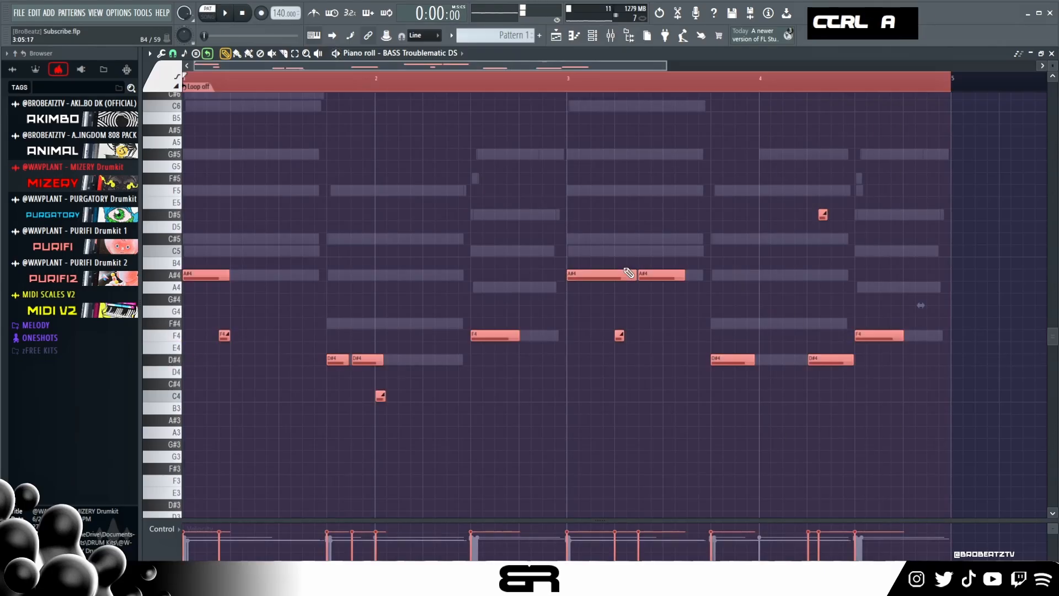
pyautogui.hotkey('ctrl', 'Down')
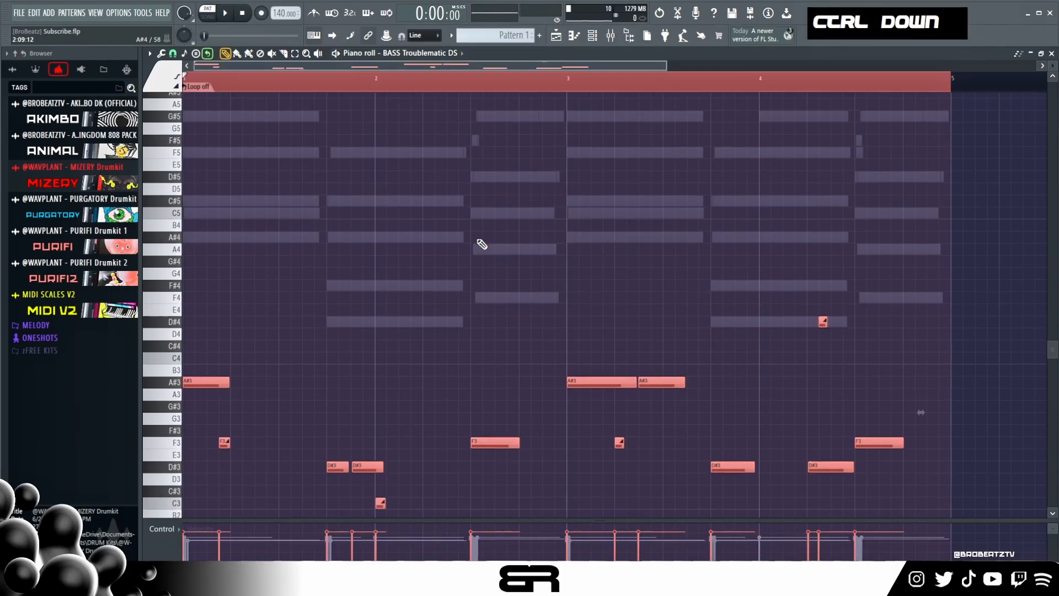
pyautogui.press('space')
pyautogui.scroll(1, 511, 281)
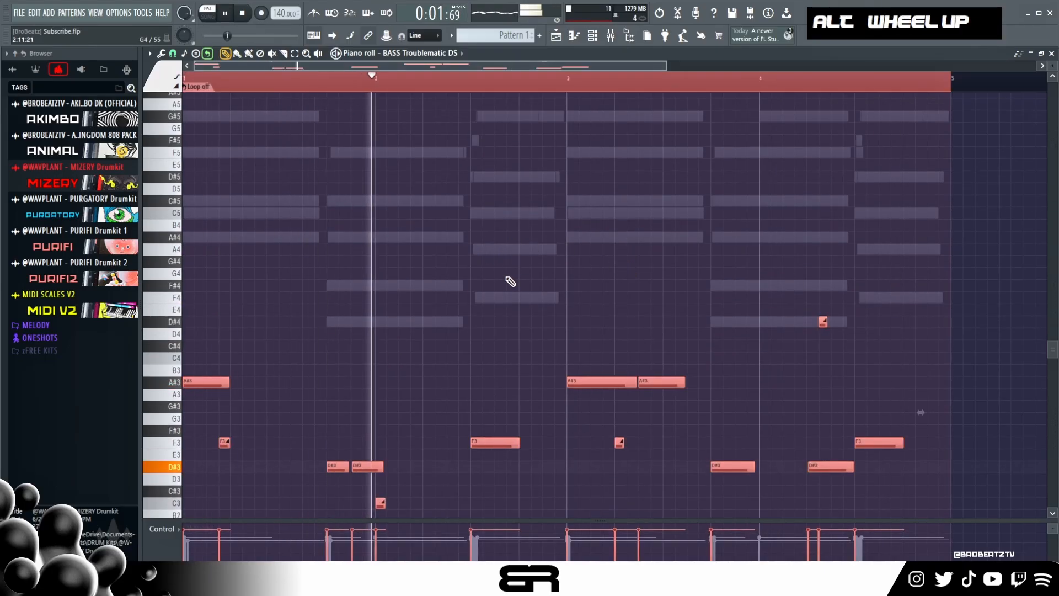
pyautogui.scroll(4, 511, 281)
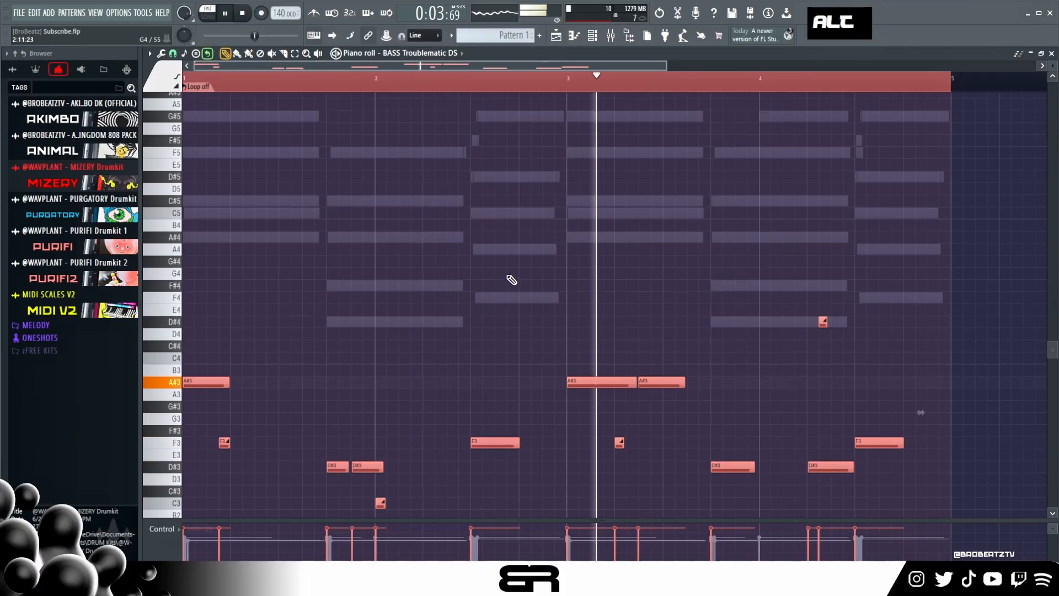
pyautogui.rightClick(511, 282)
pyautogui.scroll(-1, 510, 280)
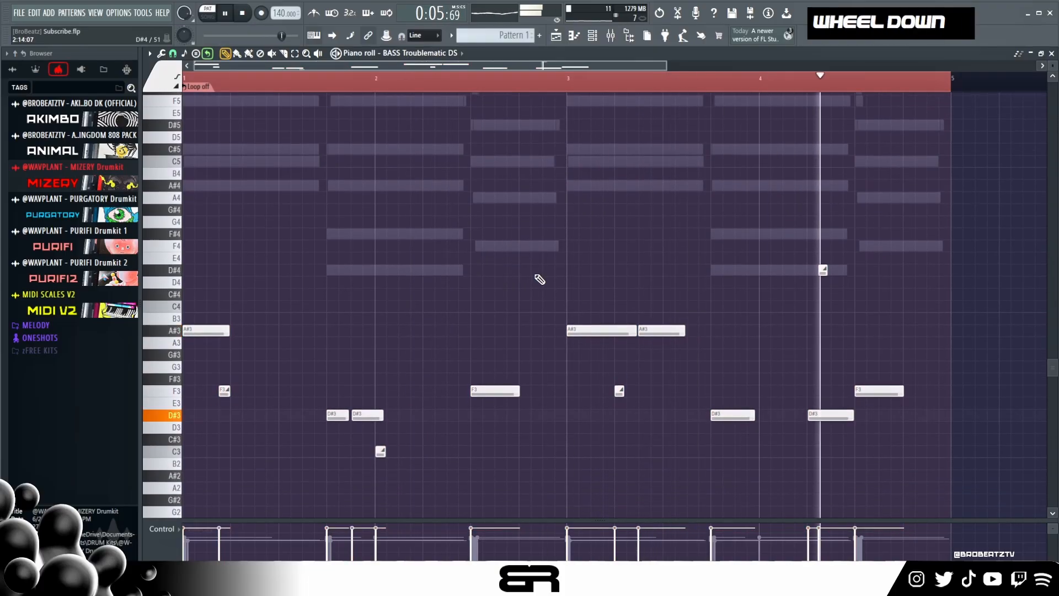
pyautogui.press('space')
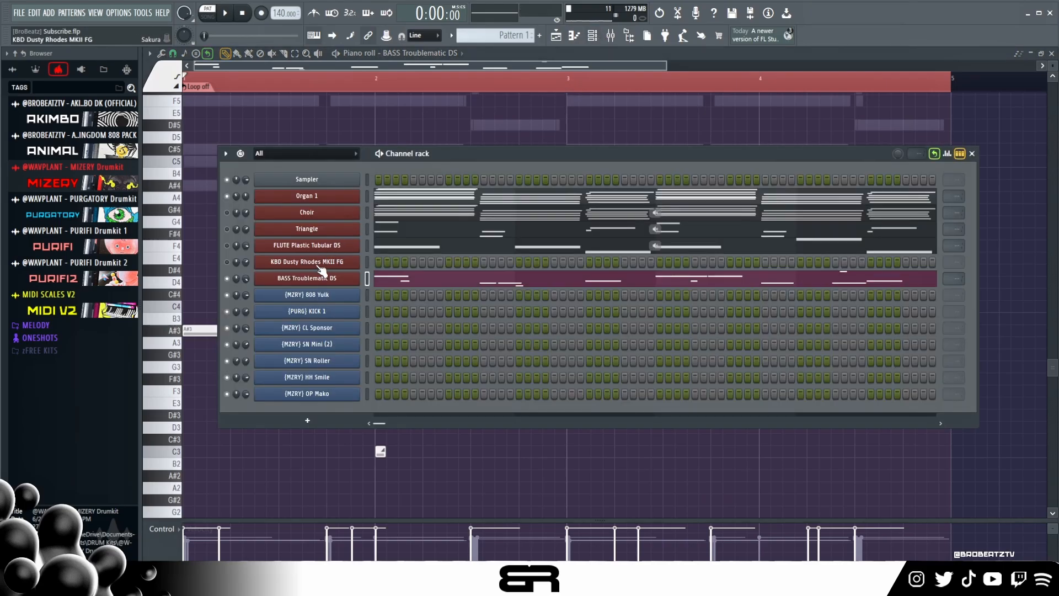
# - Unmute the Choir, Triangle and flute channels and play back the full pattern
pyautogui.click(227, 213)
pyautogui.click(226, 230)
pyautogui.click(227, 247)
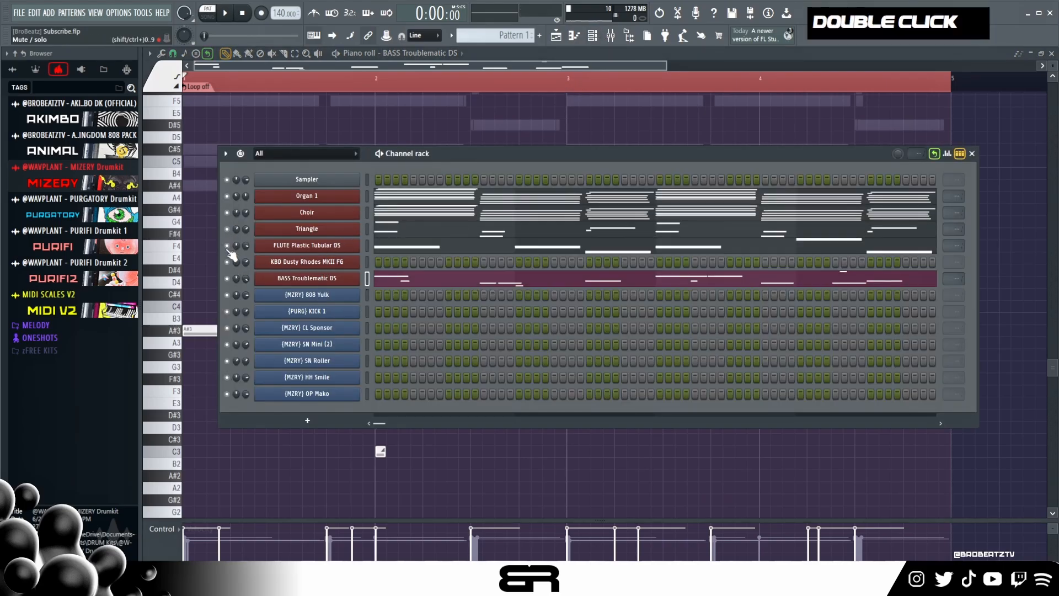
pyautogui.press('space')
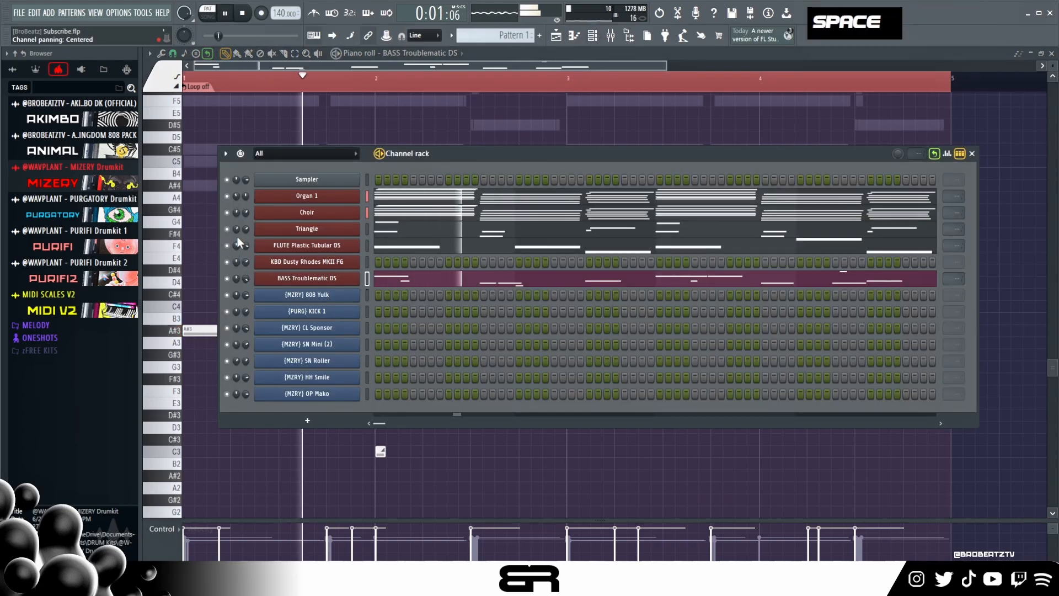
pyautogui.press('space')
# - Open the KBD Dusty Rhodes MKII FG piano roll, place a short G#5 at the start of bar 1, and audition it
pyautogui.rightClick(341, 265)
pyautogui.click(395, 256)
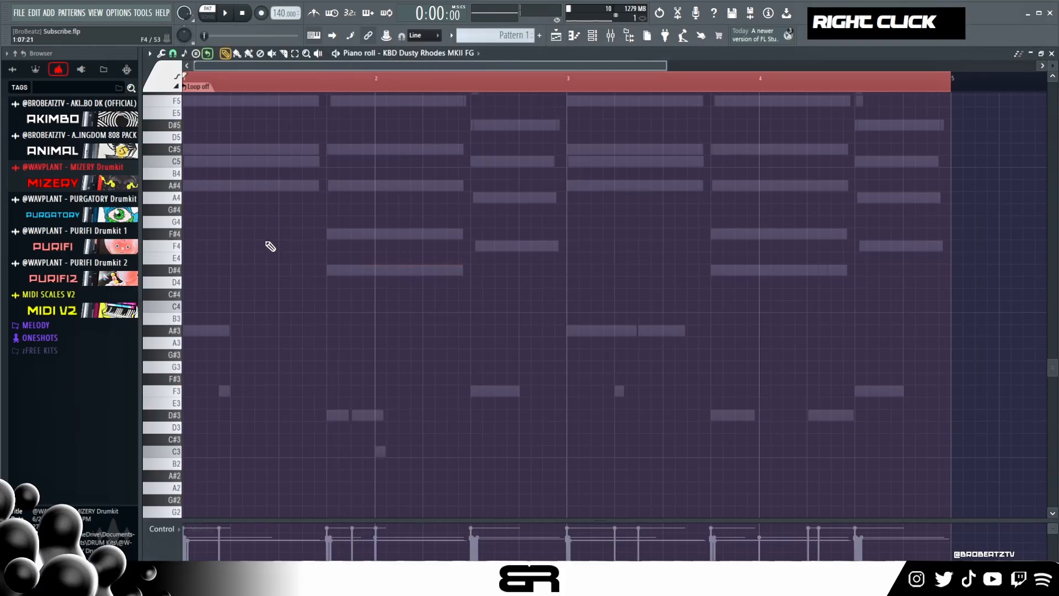
pyautogui.scroll(4, 279, 254)
pyautogui.doubleClick(219, 87)
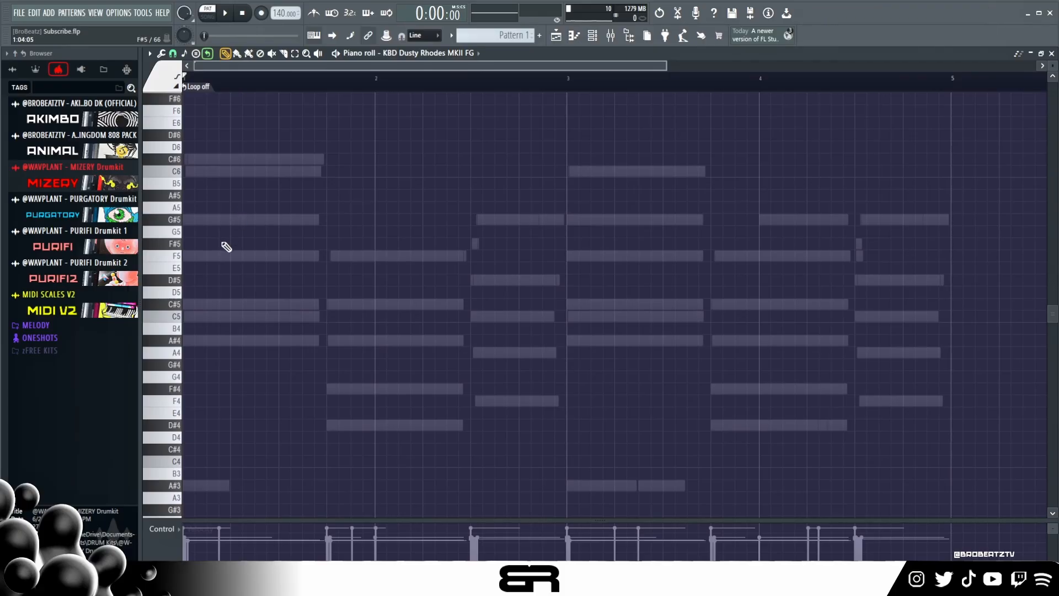
pyautogui.scroll(2, 226, 268)
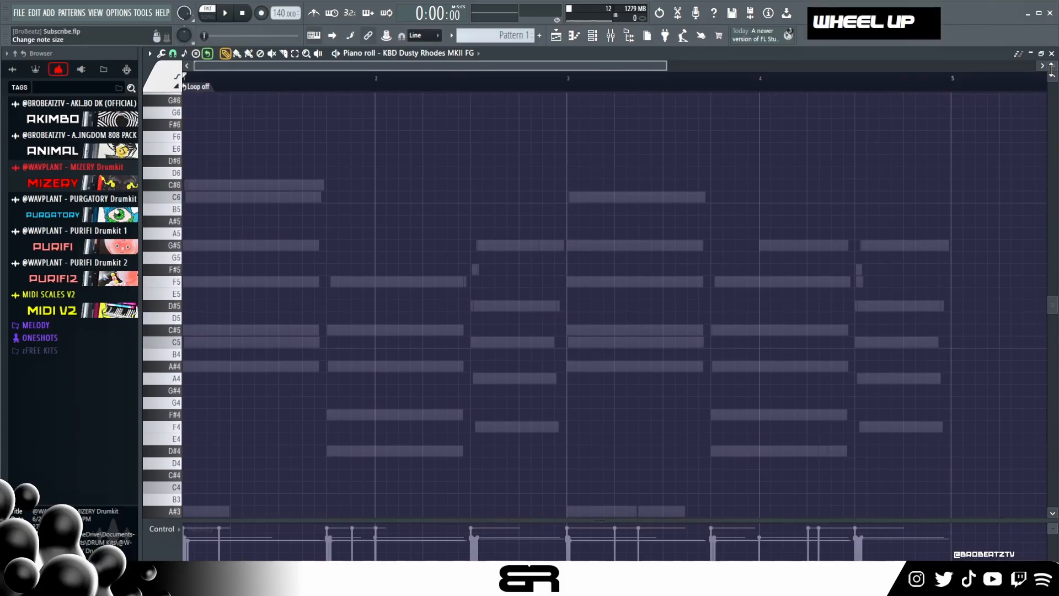
pyautogui.scroll(1, 1053, 66)
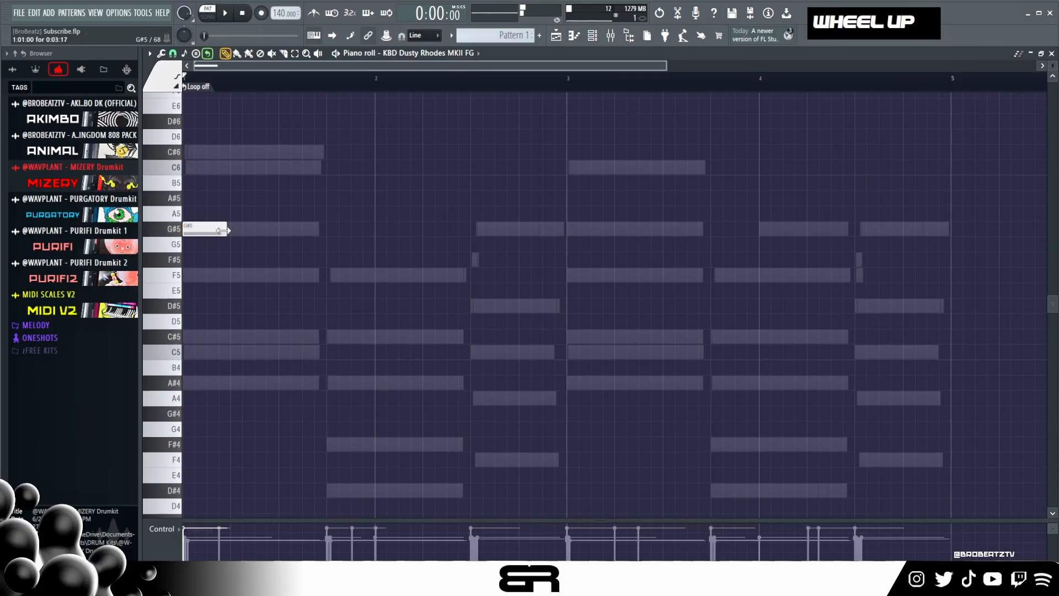
pyautogui.moveTo(188, 239); pyautogui.dragTo(191, 239)
pyautogui.keyDown('alt'); pyautogui.scroll(3, 259, 309); pyautogui.keyUp('alt')
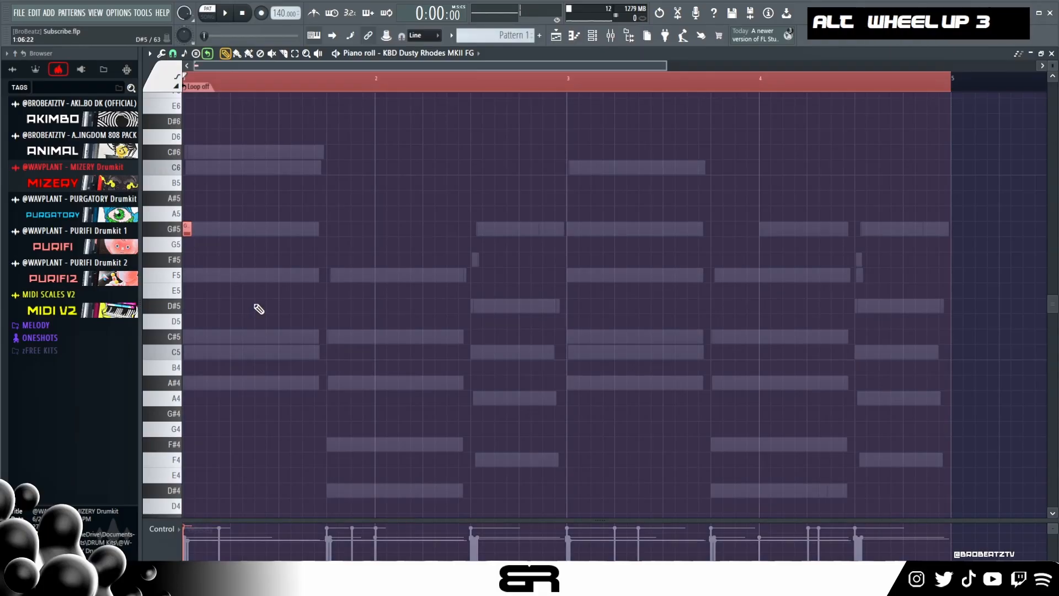
pyautogui.press('space')
pyautogui.press('space')
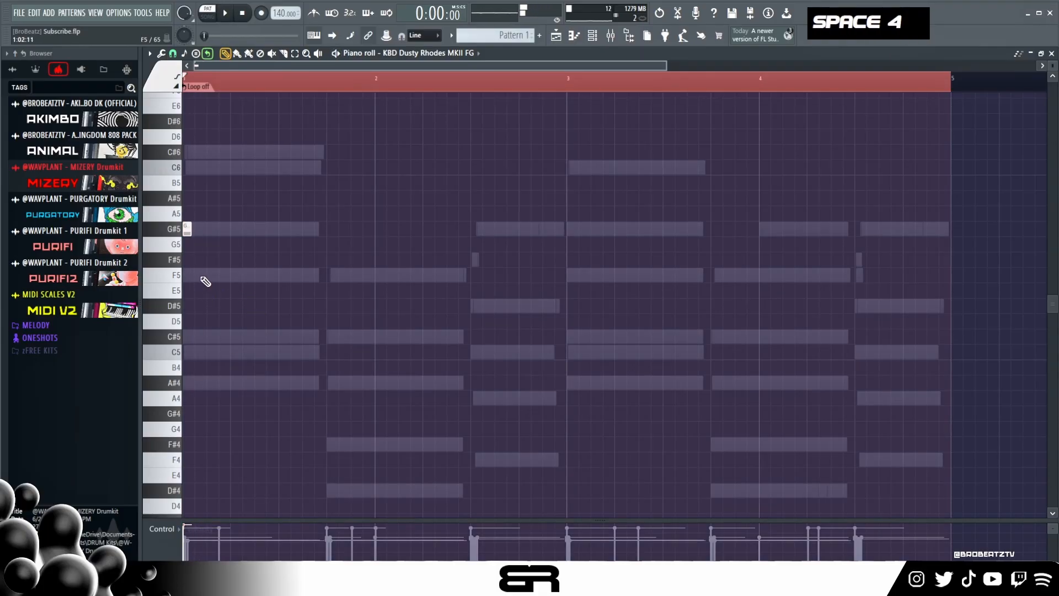
# - Continue the bar 1 keyboard melody with short F5, C#5, C5, C#5 and F5 notes, and play it back
pyautogui.click(235, 336)
pyautogui.click(247, 352)
pyautogui.press('space')
pyautogui.keyDown('alt'); pyautogui.click(258, 356); pyautogui.keyUp('alt')
pyautogui.press('space')
pyautogui.press('space')
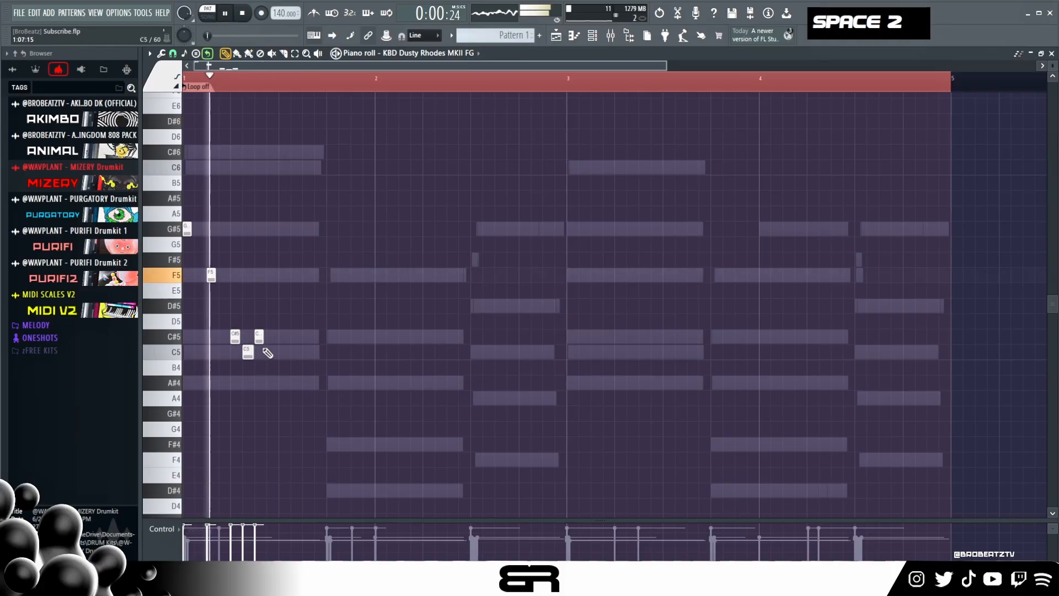
pyautogui.press('space')
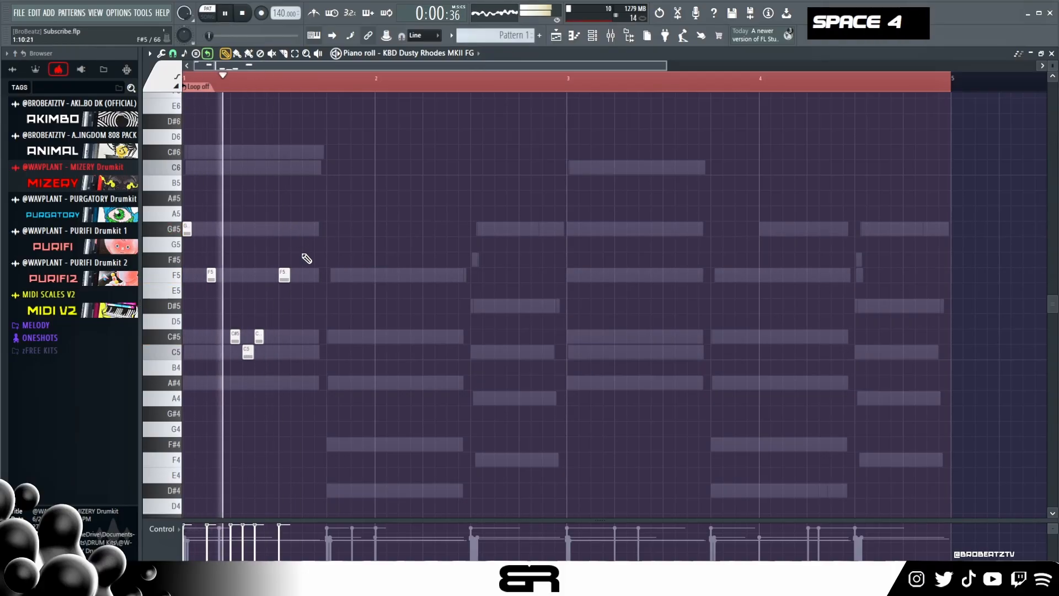
pyautogui.scroll(2, 307, 260)
pyautogui.hotkey('ctrl', 'a')
pyautogui.press('space')
pyautogui.press('space')
pyautogui.rightClick(306, 266)
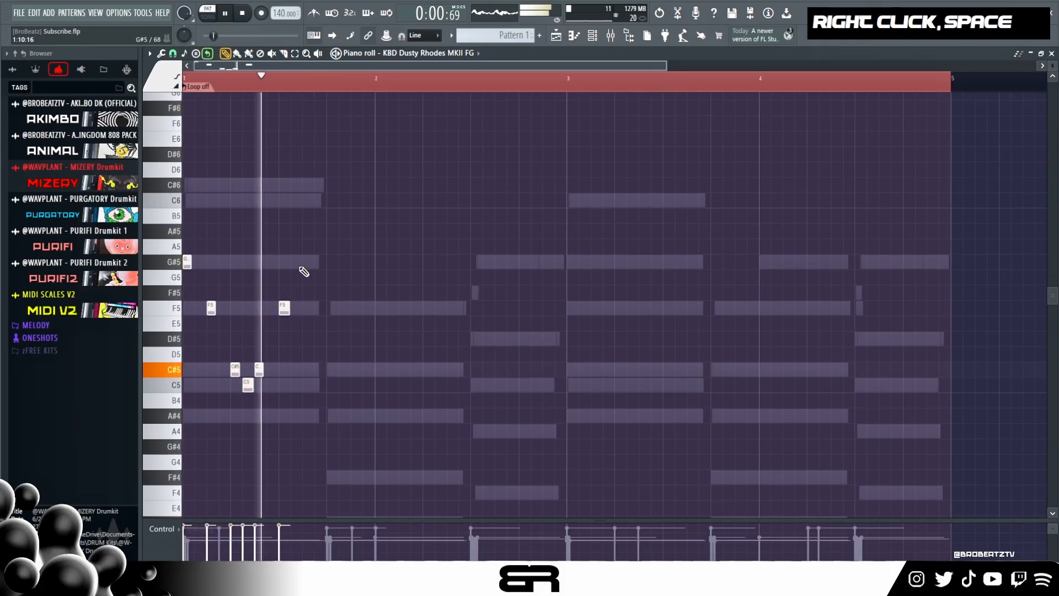
pyautogui.press('space')
# - Add a short C6 leading into a longer C#6 late in bar 1, nudge both slightly earlier, and play back
pyautogui.keyDown('alt'); pyautogui.click(285, 200); pyautogui.keyUp('alt')
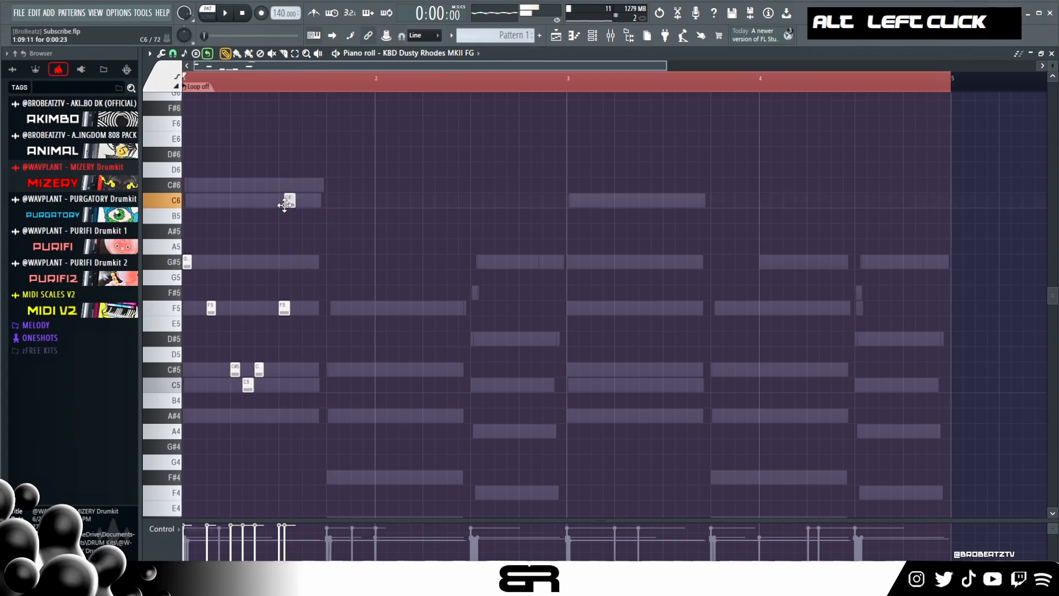
pyautogui.keyDown('alt'); pyautogui.click(293, 185); pyautogui.keyUp('alt')
pyautogui.moveTo(335, 189); pyautogui.dragTo(354, 189)
pyautogui.press('space')
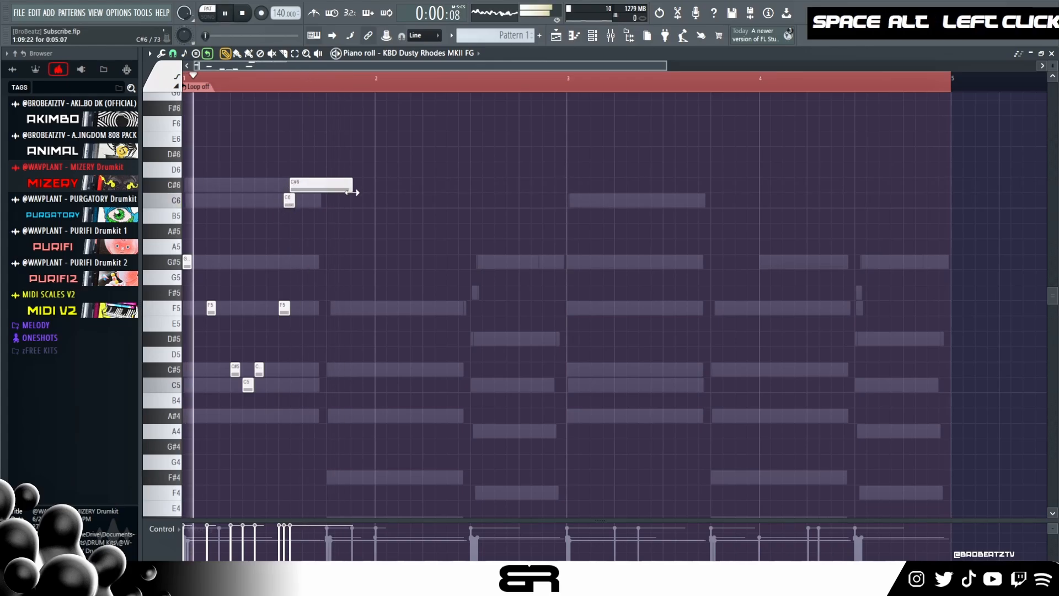
pyautogui.moveTo(271, 174); pyautogui.dragTo(333, 221)
pyautogui.press('space')
pyautogui.scroll(-1, 333, 222)
pyautogui.press('space')
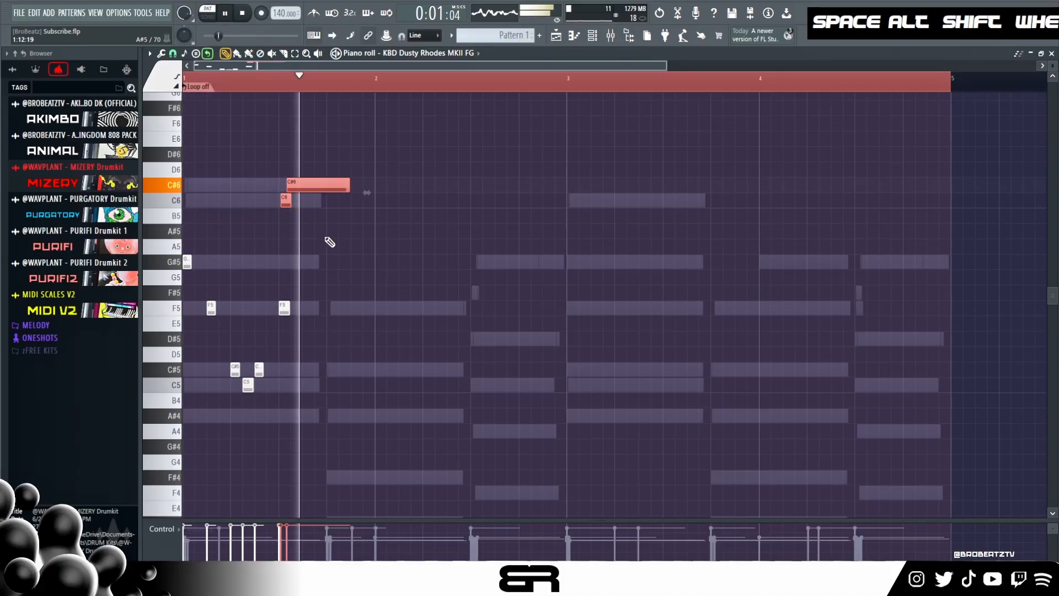
pyautogui.rightClick(330, 247)
pyautogui.press('space')
# - Place a short C6 at the start of bar 2 and play back the keyboard melody
pyautogui.click(376, 201)
pyautogui.press('space')
pyautogui.keyDown('alt'); pyautogui.moveTo(431, 202); pyautogui.dragTo(383, 202); pyautogui.keyUp('alt')
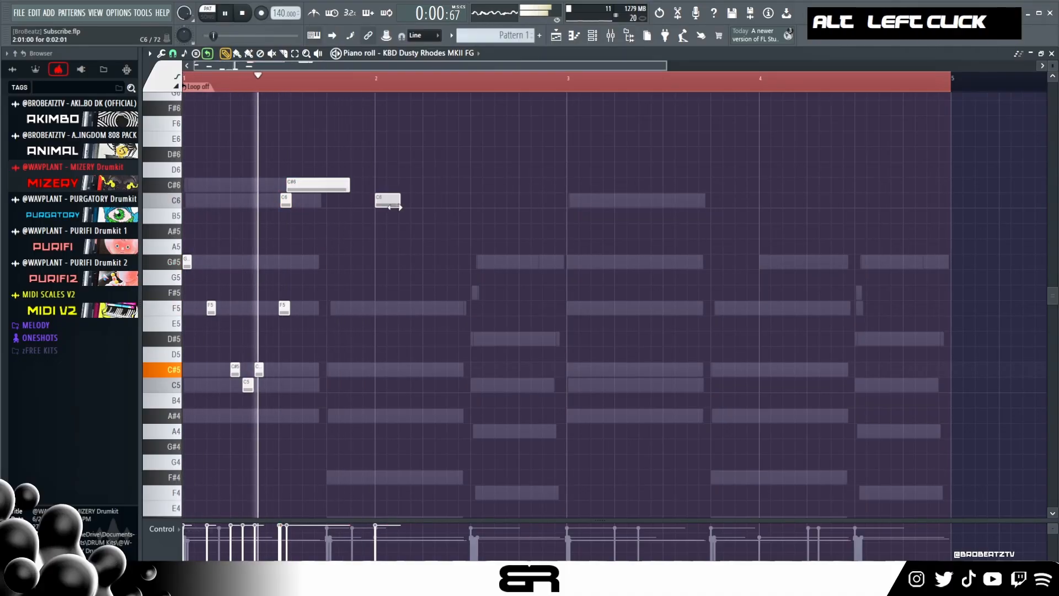
pyautogui.press('space')
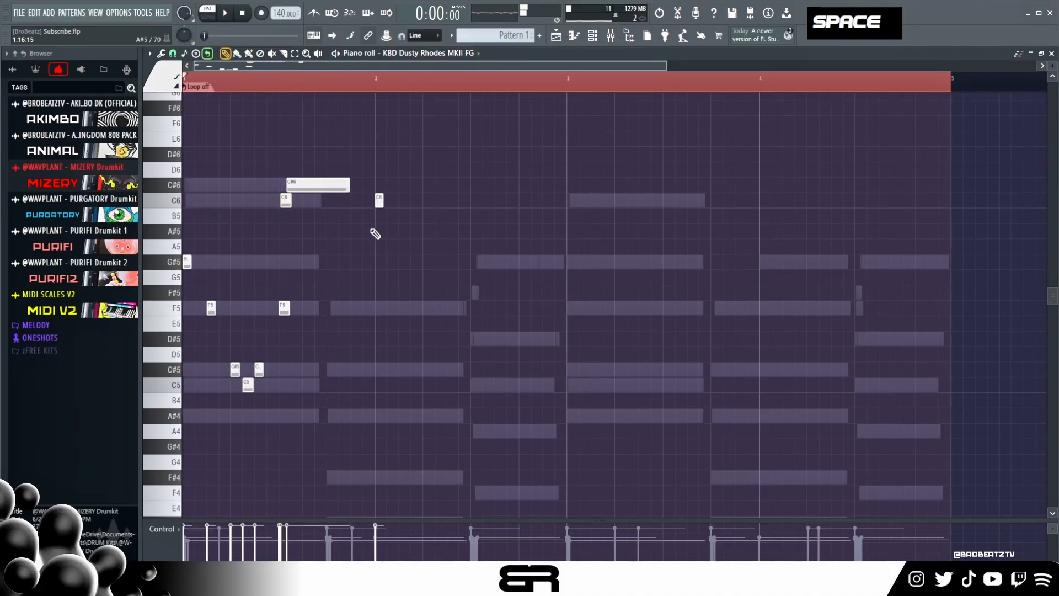
pyautogui.press('space')
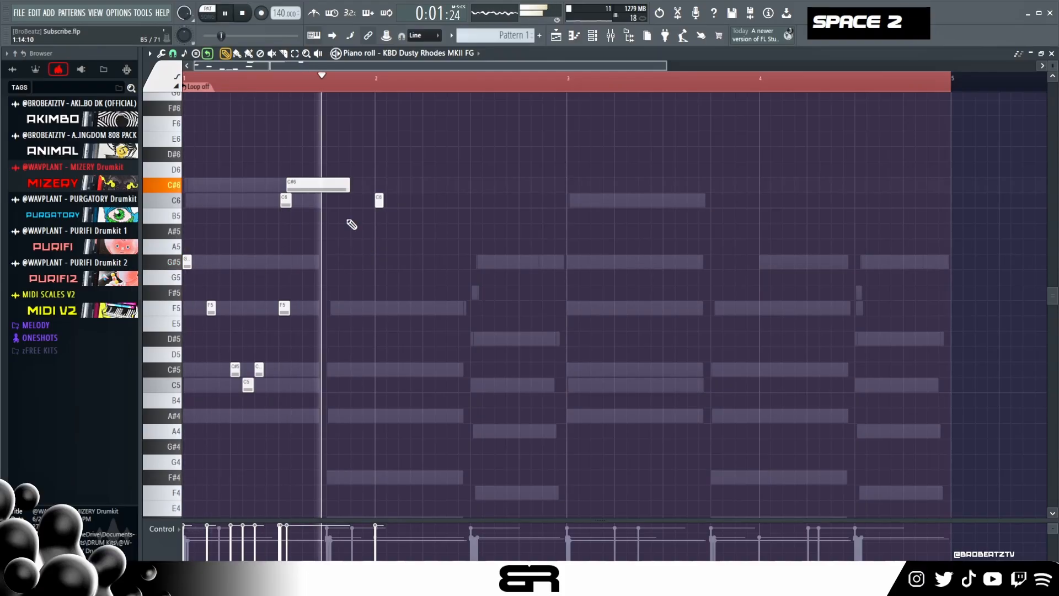
pyautogui.press('space')
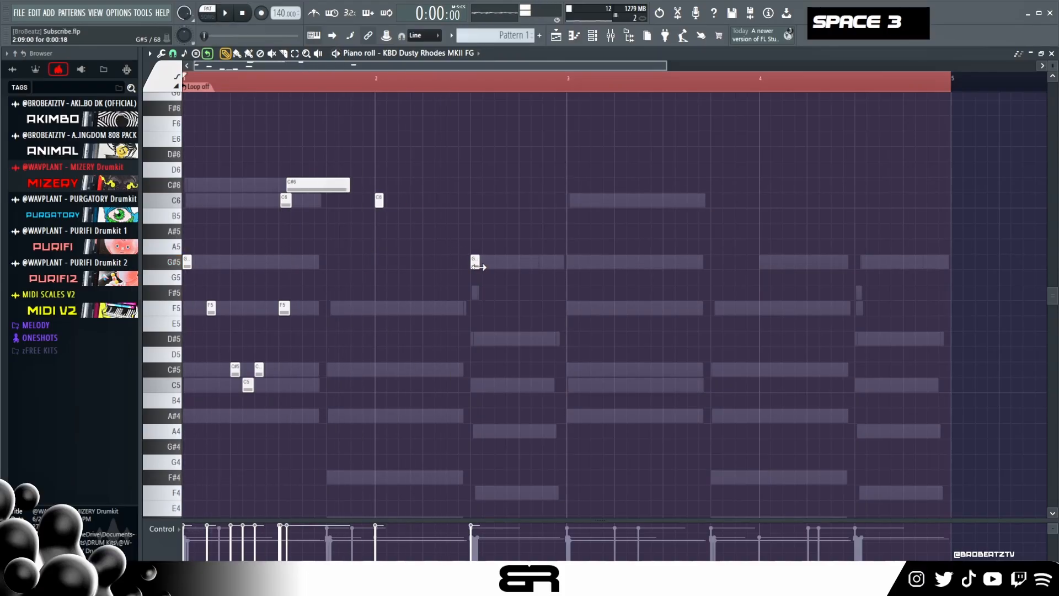
# - Add a G#5 halfway through bar 2, extend it almost to bar 3, and play back
pyautogui.press('space')
pyautogui.moveTo(478, 267); pyautogui.dragTo(555, 267)
pyautogui.rightClick(499, 303)
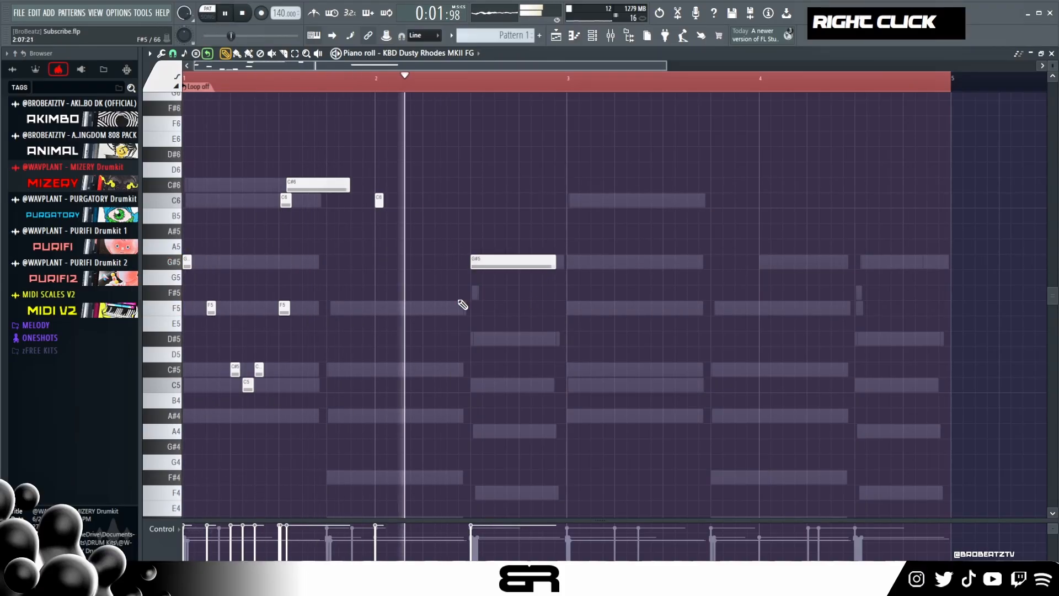
pyautogui.press('space')
pyautogui.press('space')
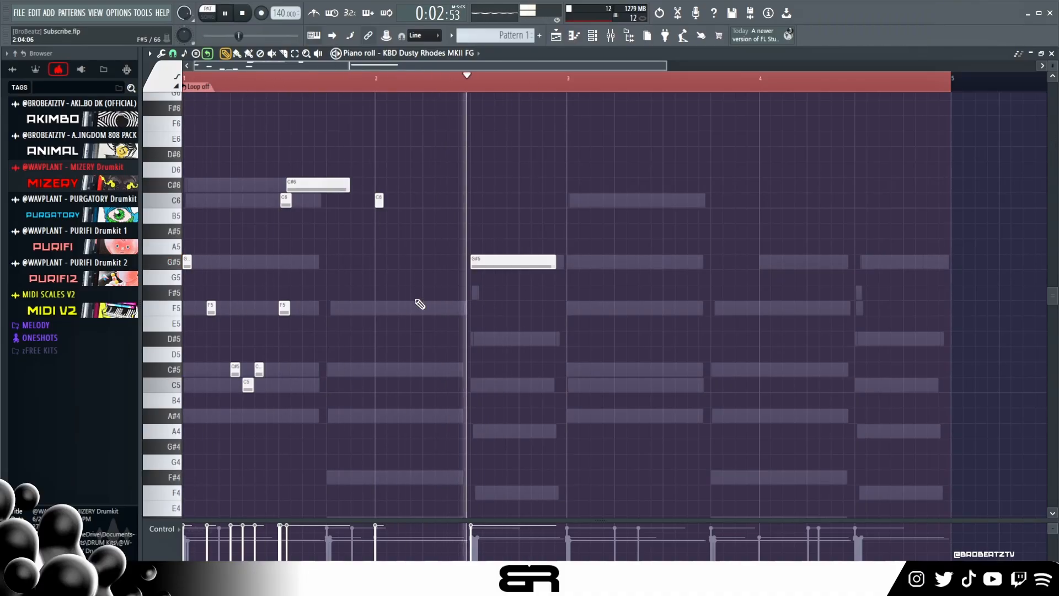
pyautogui.press('space')
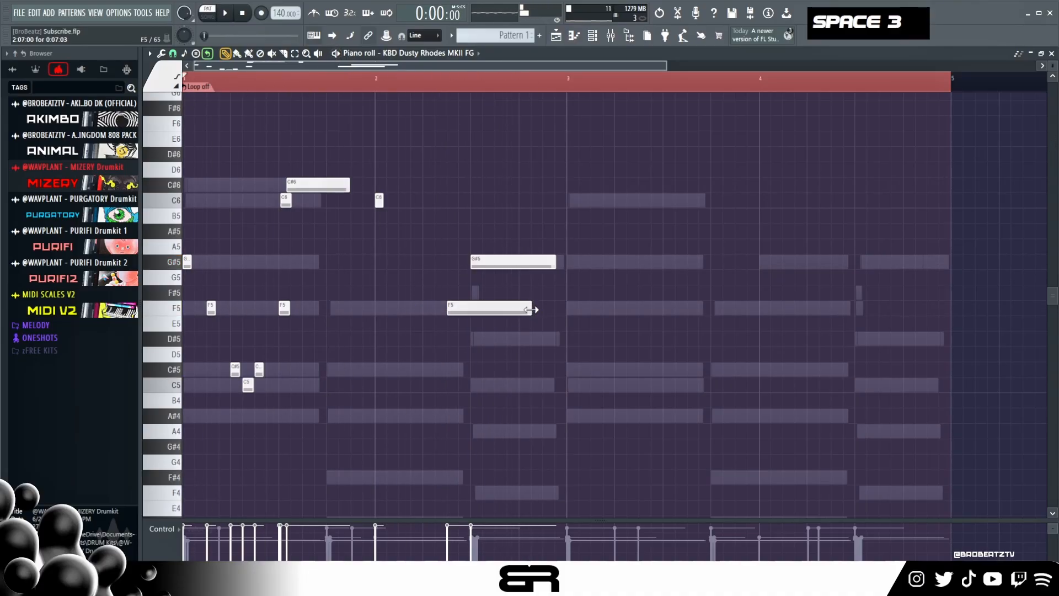
# - Put short G#5 and F5 notes before the long G#5 in bar 2, raise both by two octaves, and play back
pyautogui.moveTo(531, 310); pyautogui.dragTo(477, 313)
pyautogui.click(426, 262)
pyautogui.moveTo(418, 241); pyautogui.dragTo(438, 281)
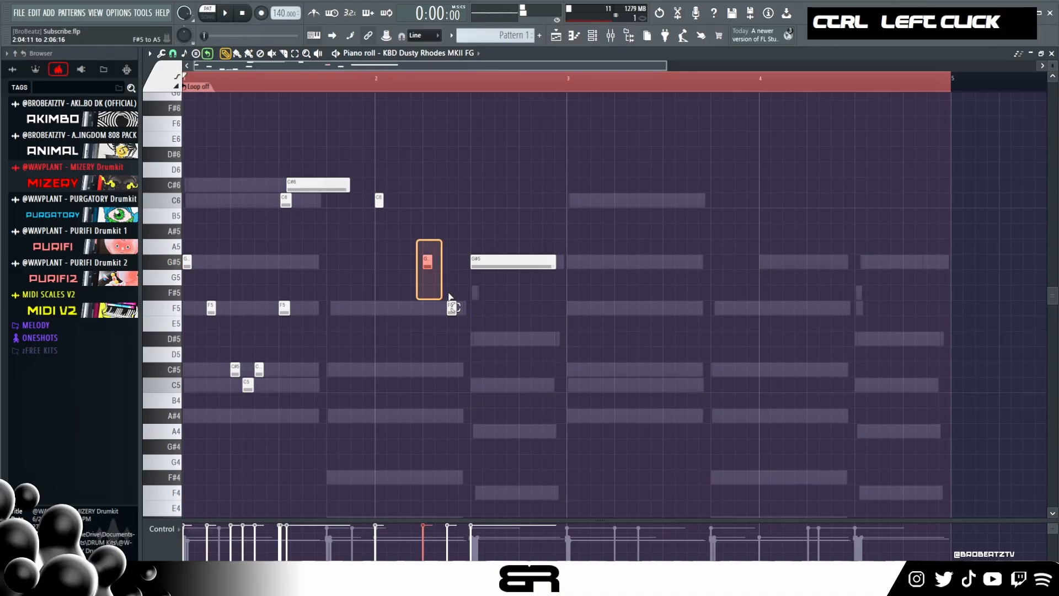
pyautogui.hotkey('ctrl', 'Up')
pyautogui.hotkey('ctrl', 'Up')
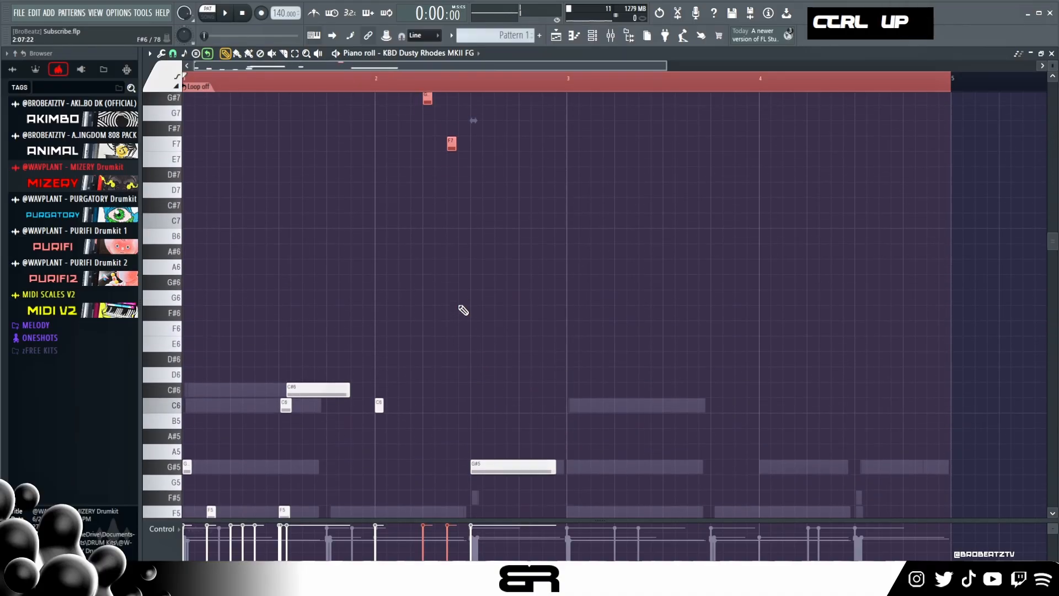
pyautogui.scroll(-2, 464, 279)
pyautogui.press('space')
pyautogui.scroll(1, 469, 276)
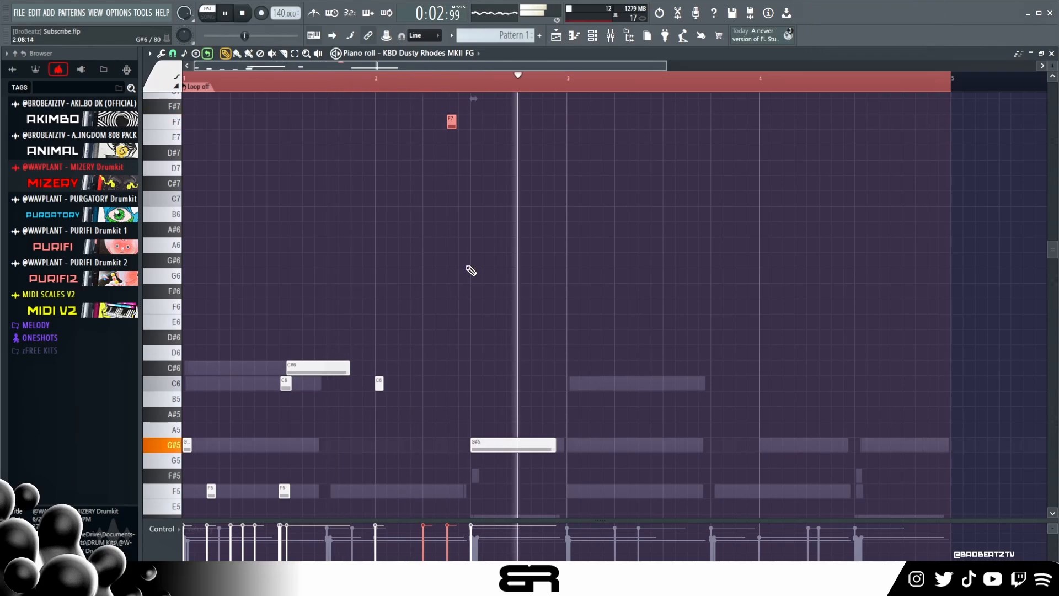
pyautogui.press('space')
# - Lower the two short high notes in bar 2 by one octave and play back the melody
pyautogui.hotkey('ctrl', 'Down')
pyautogui.press('space')
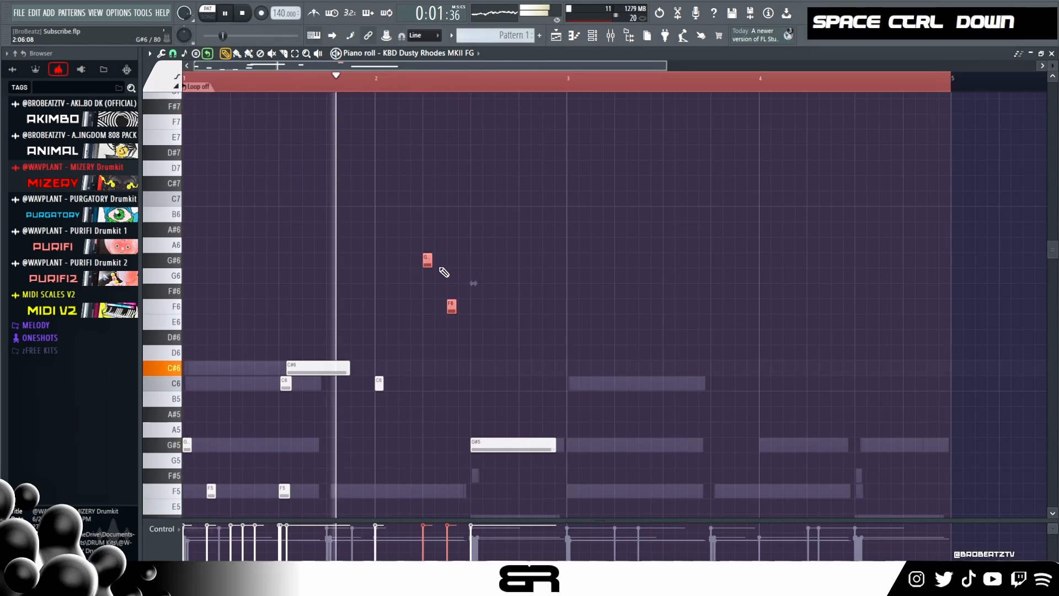
pyautogui.rightClick(426, 317)
pyautogui.press('space')
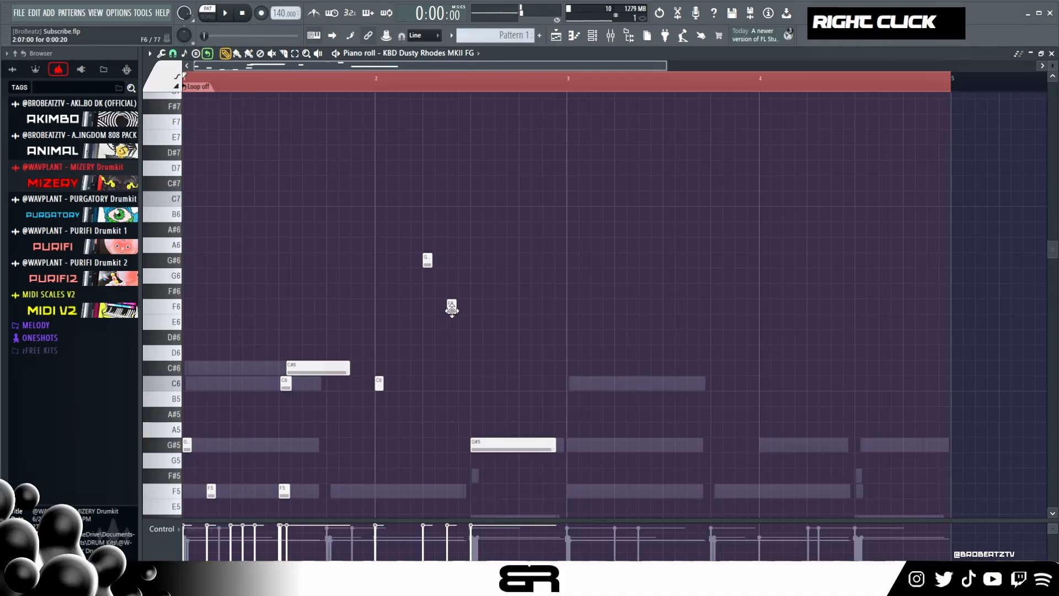
# - Move the two short high notes in bar 2 to F6 and D#6 and play back
pyautogui.click(452, 308)
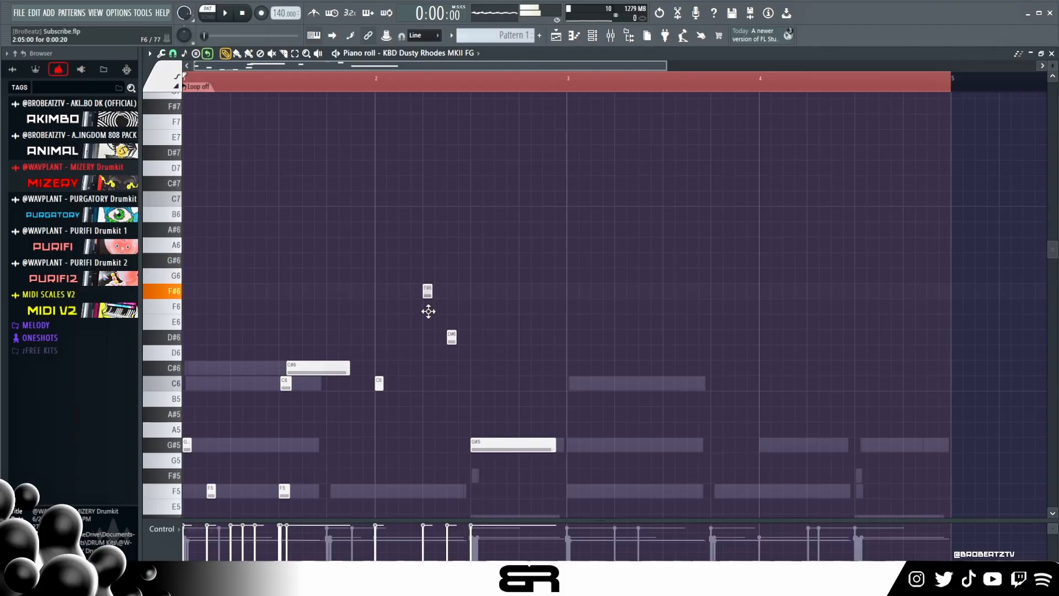
pyautogui.press('space')
pyautogui.scroll(-3, 456, 305)
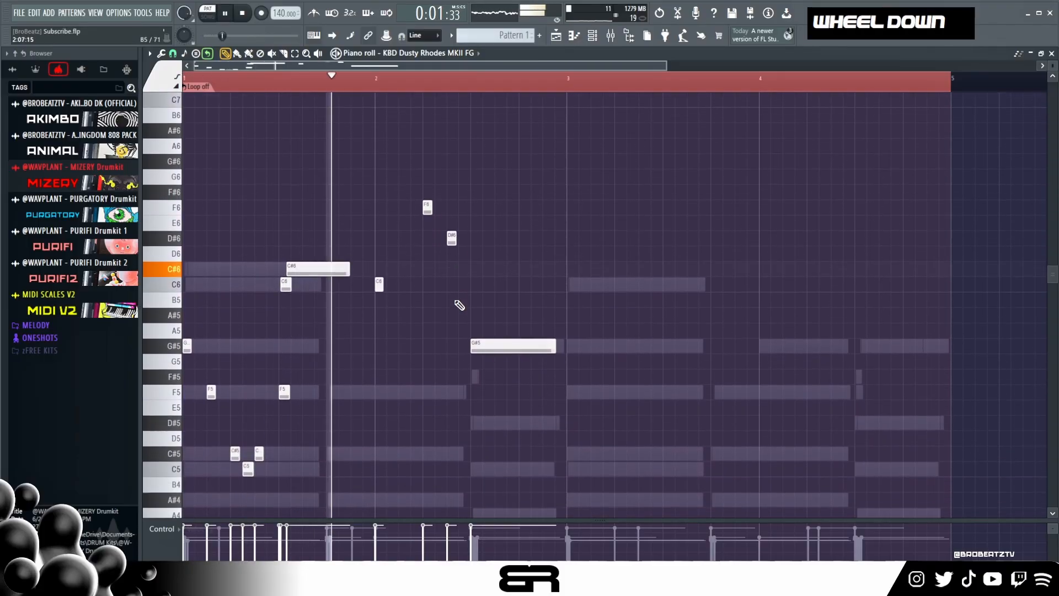
# - Raise the short F6 and D#6 in bar 2 by one octave and play back the melody
pyautogui.moveTo(414, 184); pyautogui.dragTo(489, 267)
pyautogui.press('space')
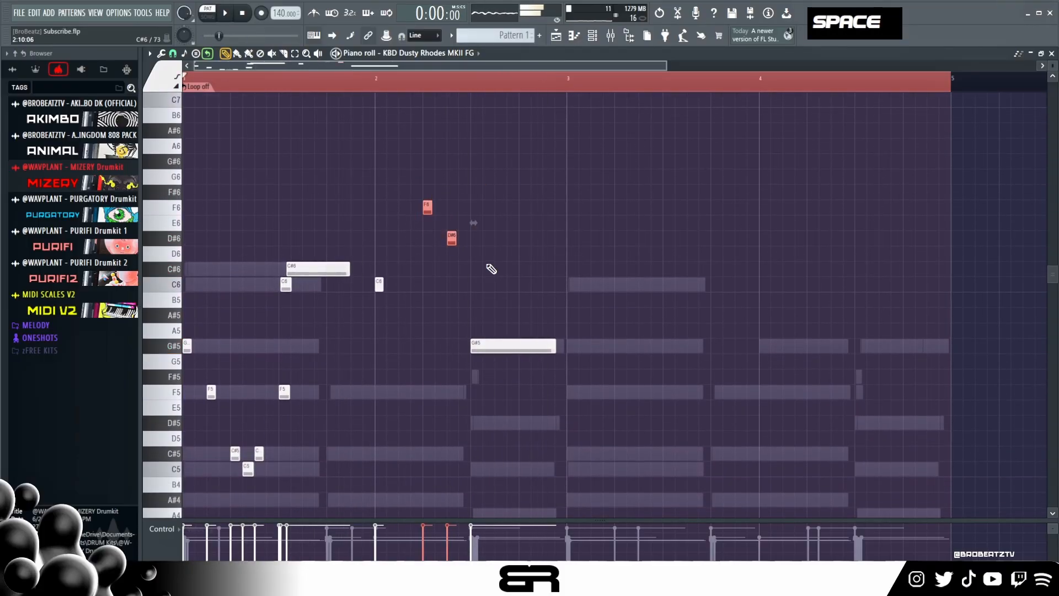
pyautogui.hotkey('ctrl', 'Up')
pyautogui.press('space')
pyautogui.scroll(-2, 510, 250)
pyautogui.scroll(3, 511, 249)
pyautogui.rightClick(442, 272)
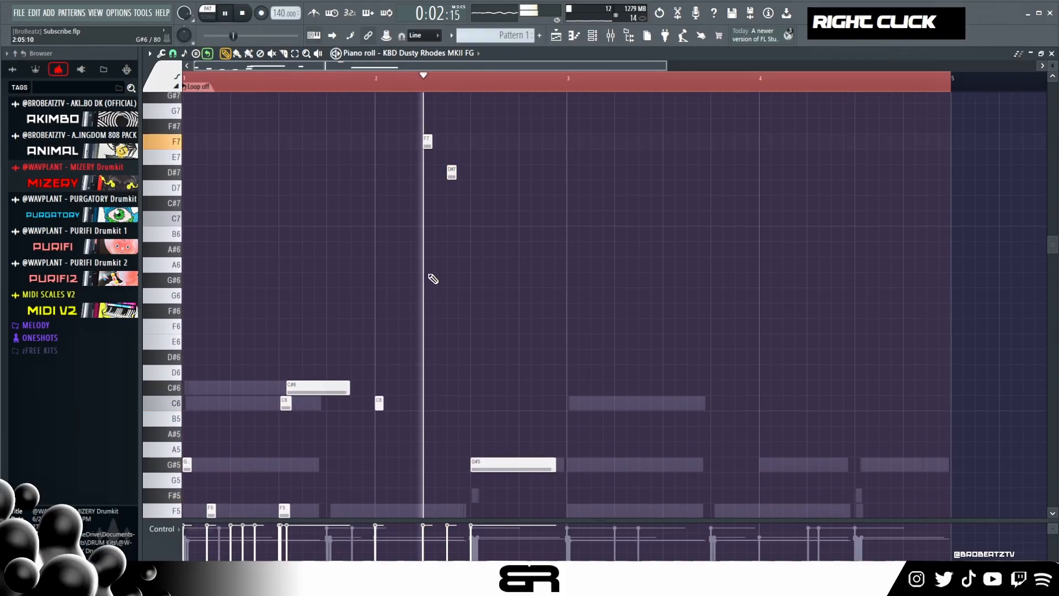
pyautogui.moveTo(399, 101)
pyautogui.mouseDown()
pyautogui.moveTo(508, 220)
pyautogui.moveTo(501, 215)
pyautogui.mouseUp()
pyautogui.press('space')
pyautogui.press('space')
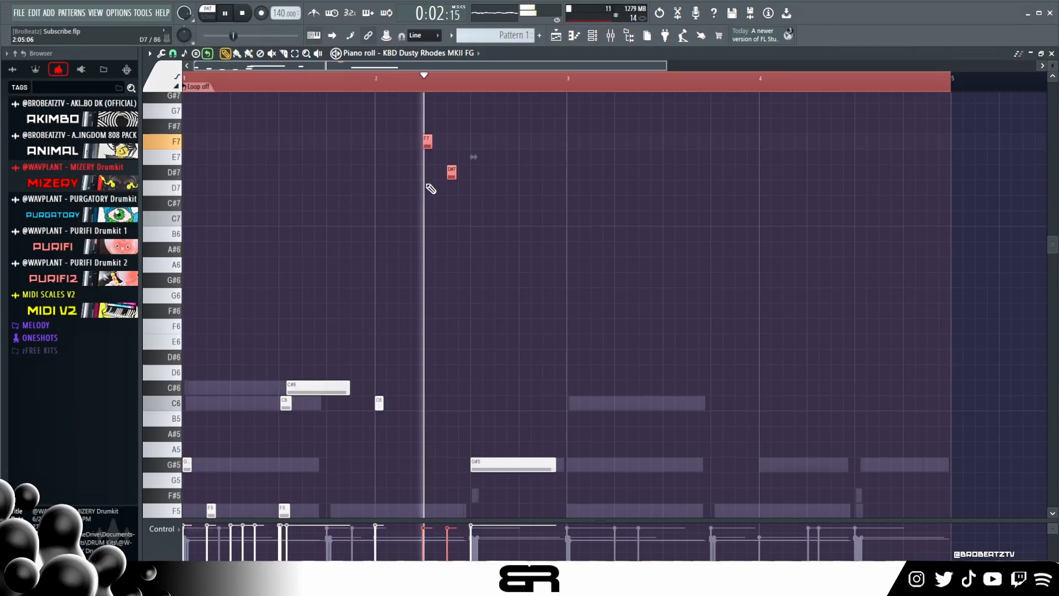
pyautogui.press('space')
pyautogui.scroll(-1, 480, 273)
pyautogui.rightClick(479, 271)
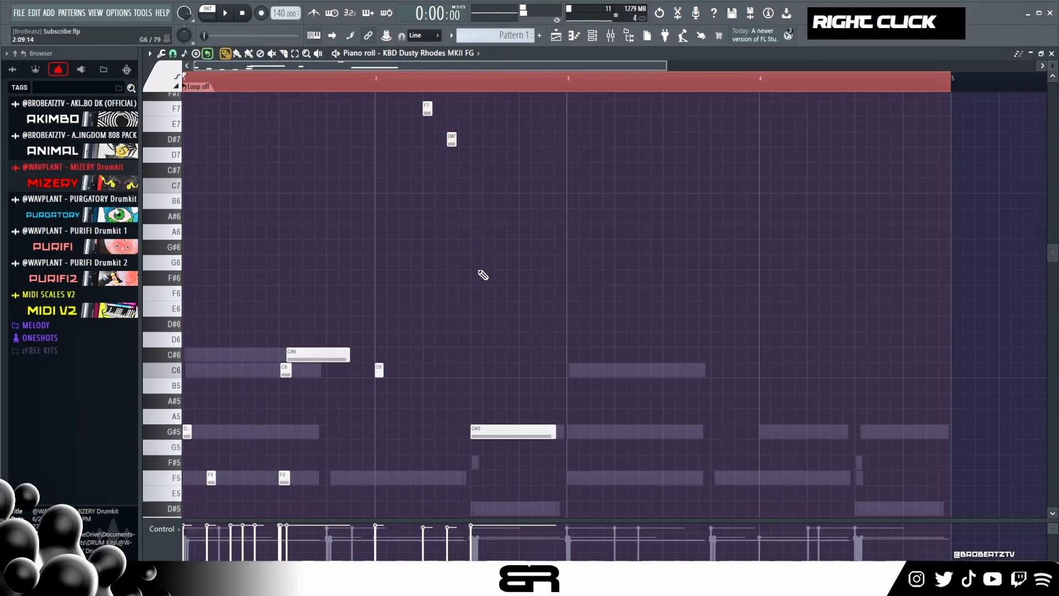
# - Duplicate the whole two-bar keyboard melody into bars 3 and 4
pyautogui.hotkey('ctrl', 'a')
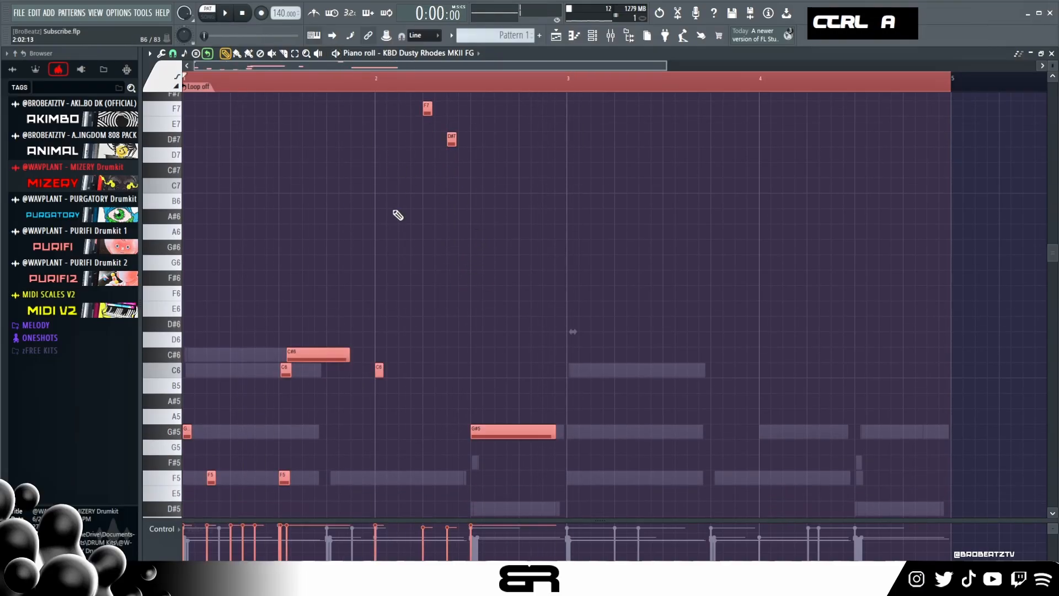
pyautogui.scroll(-2, 395, 272)
pyautogui.scroll(-1, 573, 265)
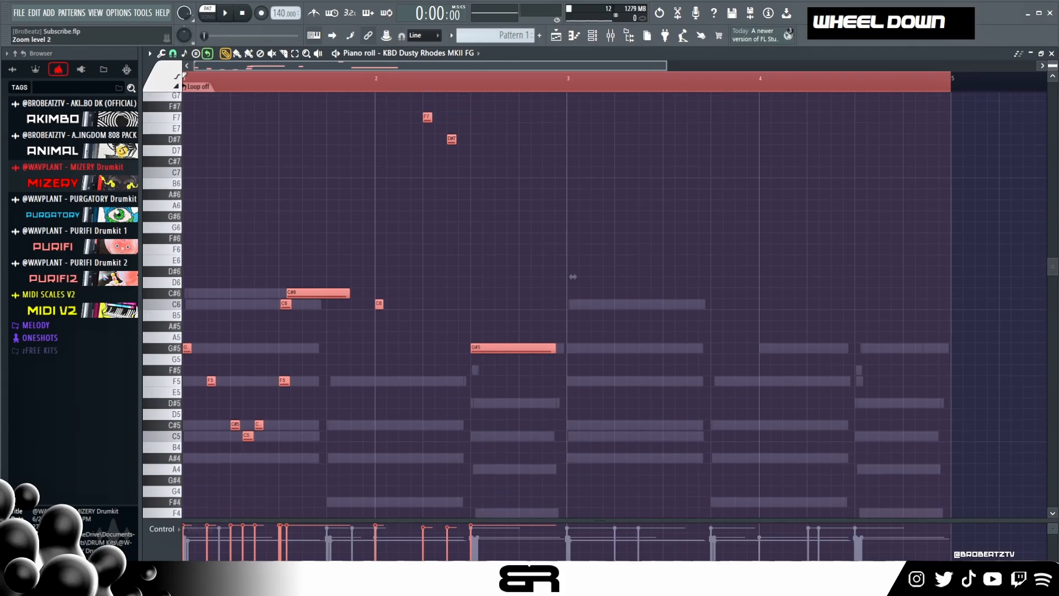
pyautogui.moveTo(188, 349); pyautogui.dragTo(572, 348)
# - Change the copied C#5, C5 and C#5 in bar 3 to G#5, A#5 and G#5, and play back the pattern
pyautogui.rightClick(631, 386)
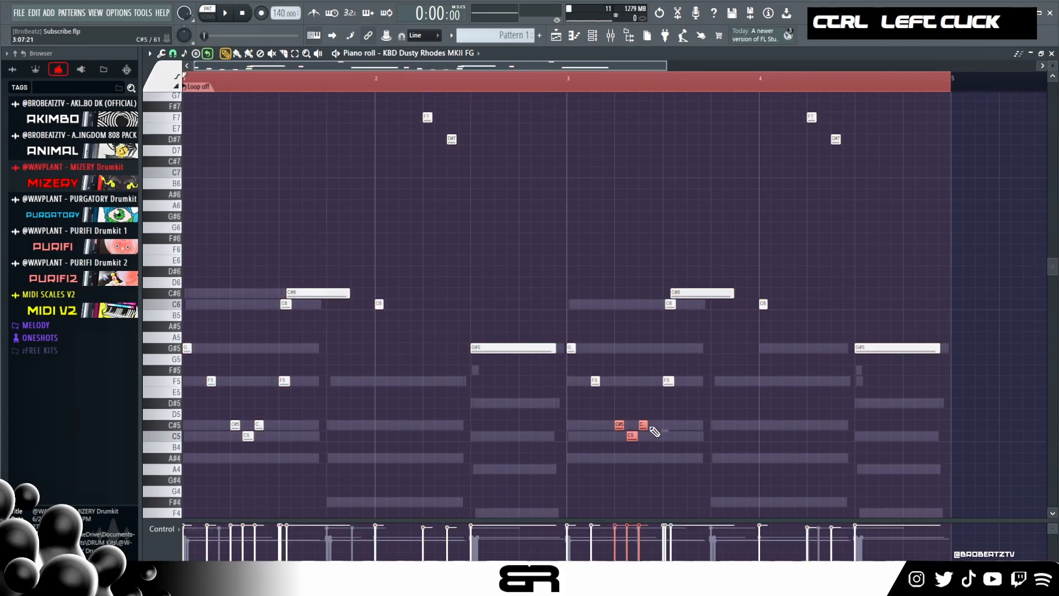
pyautogui.keyDown('ctrl'); pyautogui.click(619, 349); pyautogui.keyUp('ctrl')
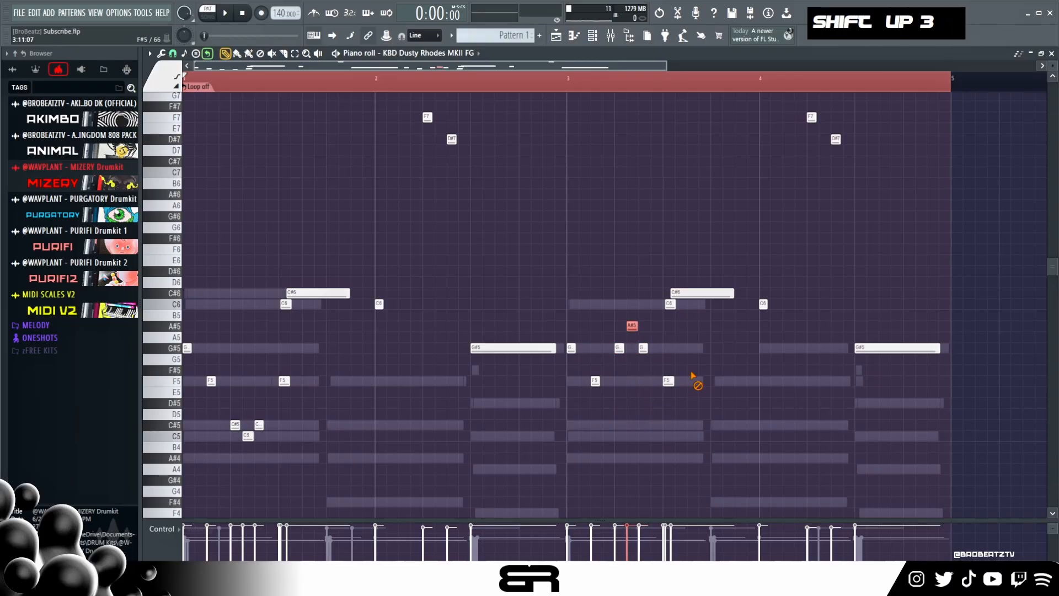
pyautogui.press('space')
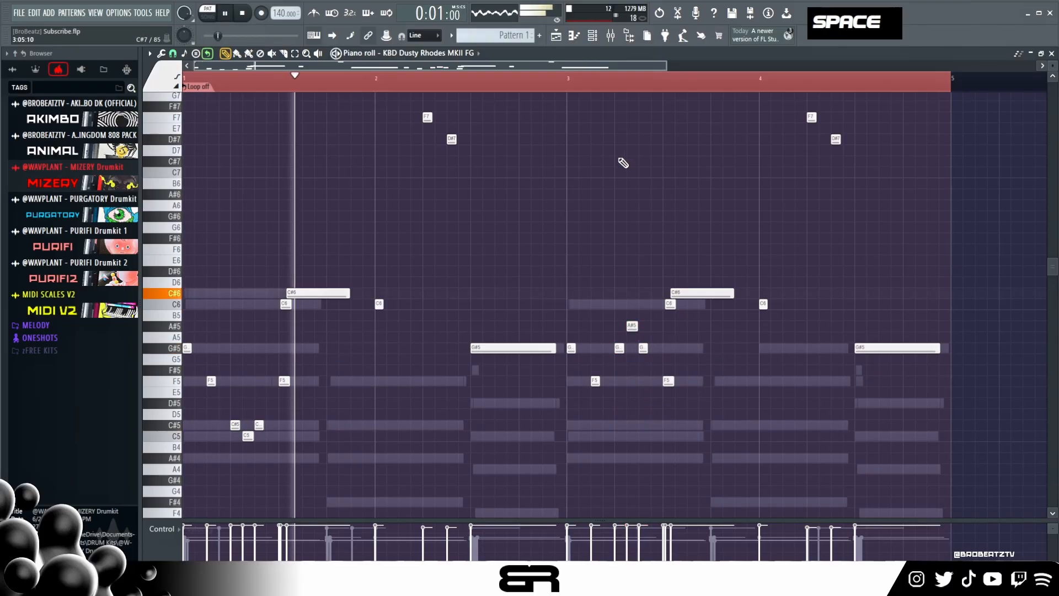
# - Add a D#5 of the same length beneath the long G#5 in bar 4, and nudge that G#5 slightly later
pyautogui.rightClick(605, 194)
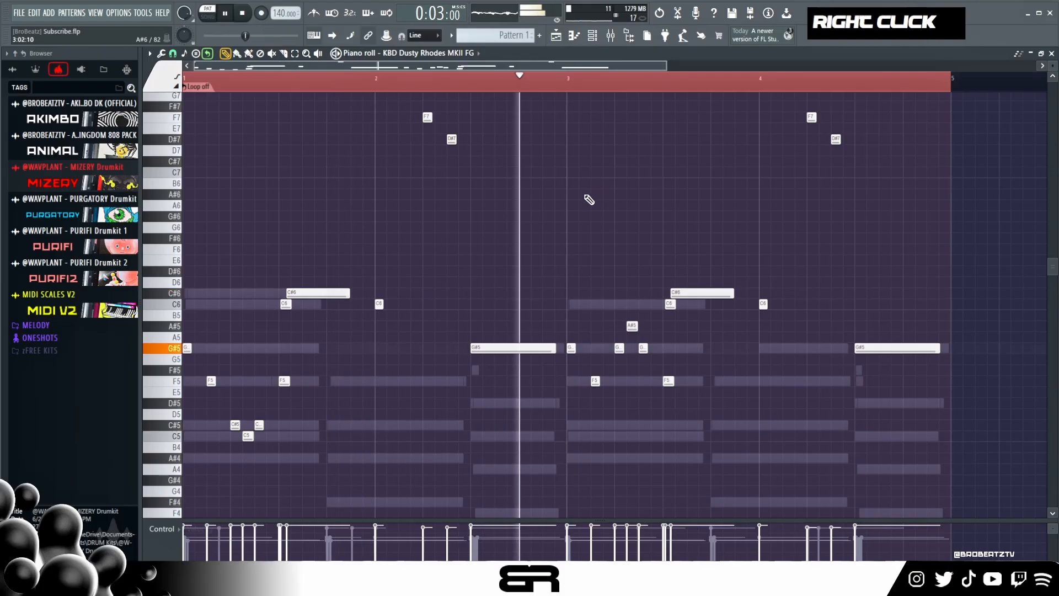
pyautogui.press('ctrl')
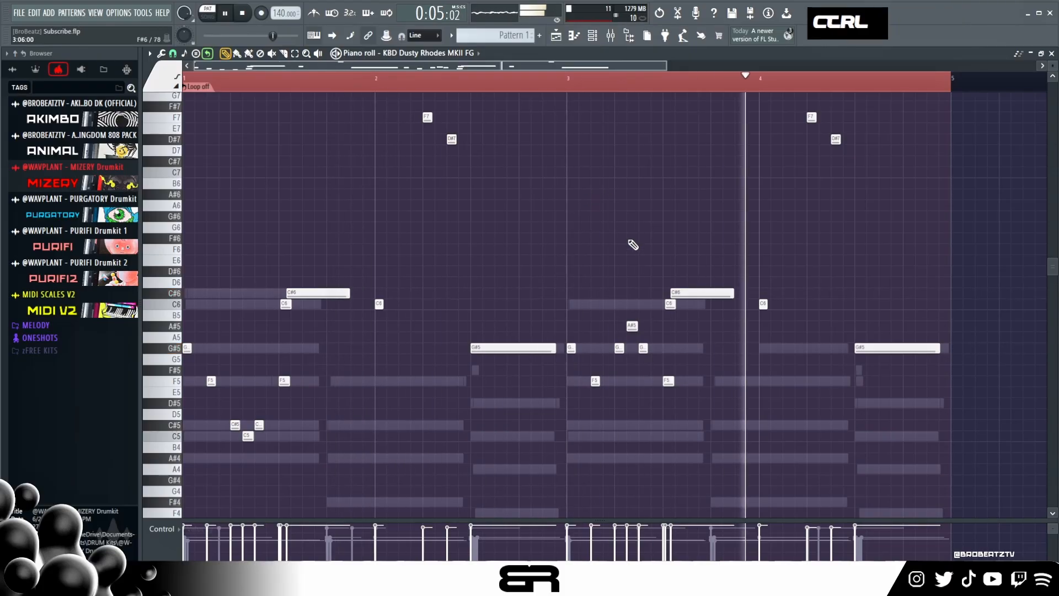
pyautogui.press('space')
pyautogui.keyDown('ctrl'); pyautogui.click(879, 348); pyautogui.keyUp('ctrl')
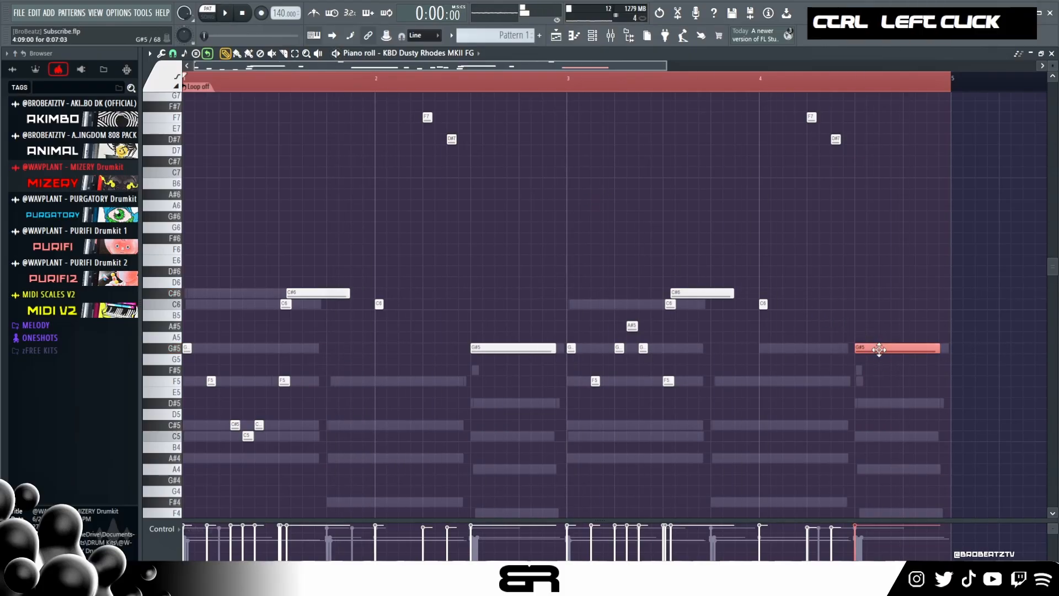
pyautogui.keyDown('alt'); pyautogui.keyDown('shift'); pyautogui.scroll(-1, 880, 367); pyautogui.keyUp('shift'); pyautogui.keyUp('alt')
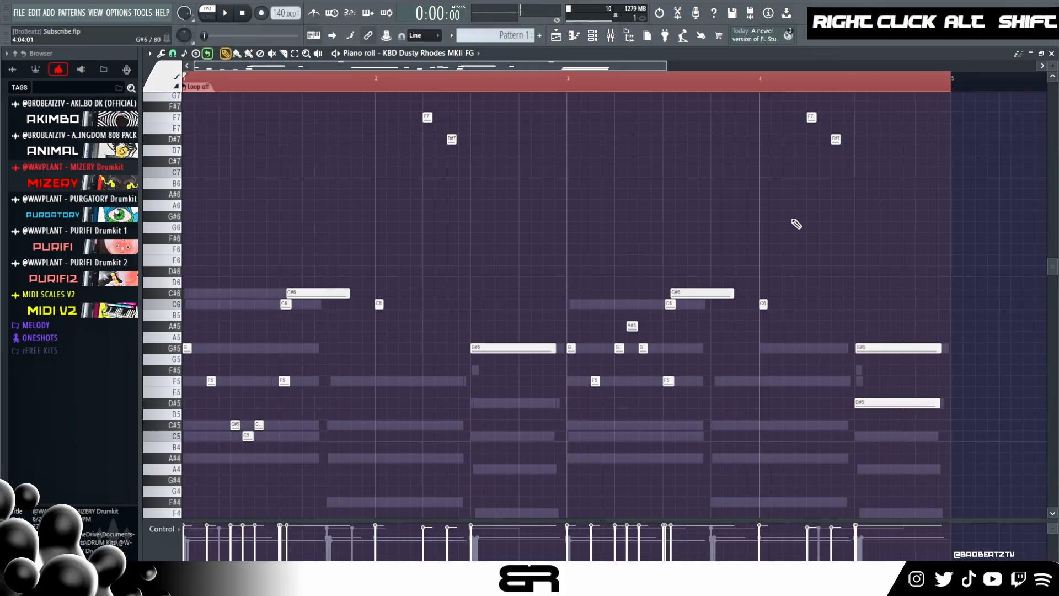
# - Nudge the short F7 and D#7 notes in bars 2 and 4 slightly later and play back the melody
pyautogui.keyDown('ctrl'); pyautogui.moveTo(392, 101); pyautogui.dragTo(818, 204); pyautogui.keyUp('ctrl')
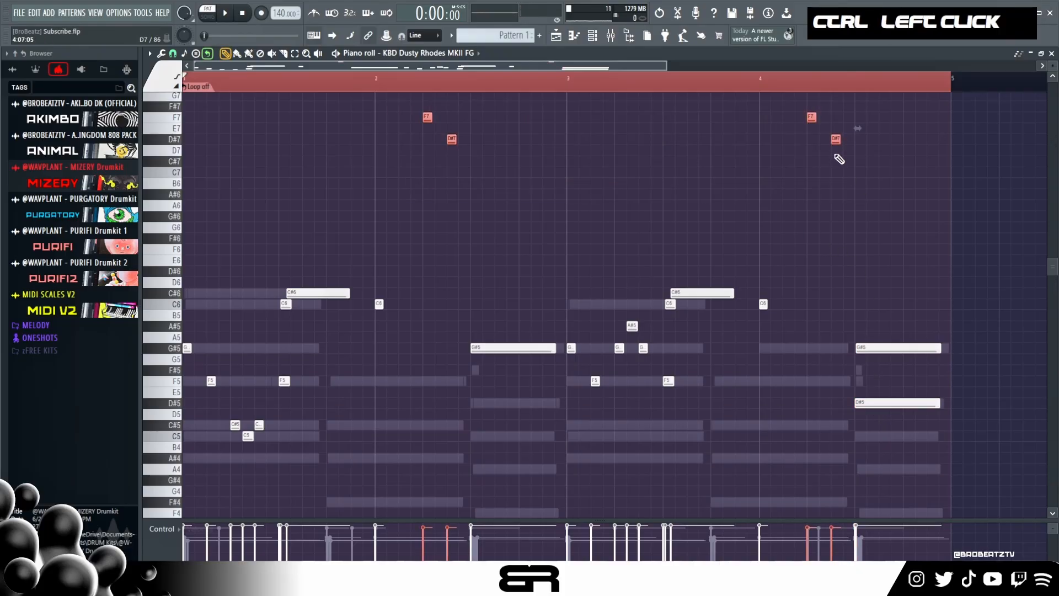
pyautogui.keyDown('alt'); pyautogui.click(811, 118); pyautogui.keyUp('alt')
pyautogui.press('space')
pyautogui.rightClick(442, 308)
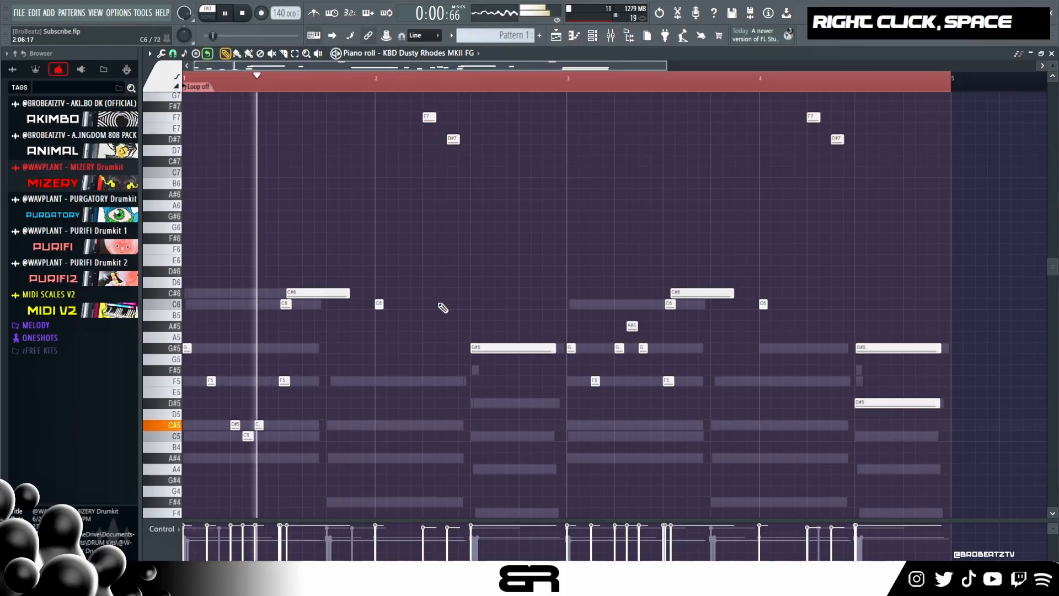
# - Nudge the C6 and the long C#6 in bar 1 slightly later and play back the whole pattern
pyautogui.keyDown('ctrl'); pyautogui.moveTo(275, 282); pyautogui.dragTo(303, 319); pyautogui.keyUp('ctrl')
pyautogui.press('space')
pyautogui.keyDown('alt'); pyautogui.keyDown('shift'); pyautogui.scroll(-1, 305, 316); pyautogui.keyUp('shift'); pyautogui.keyUp('alt')
pyautogui.press('space')
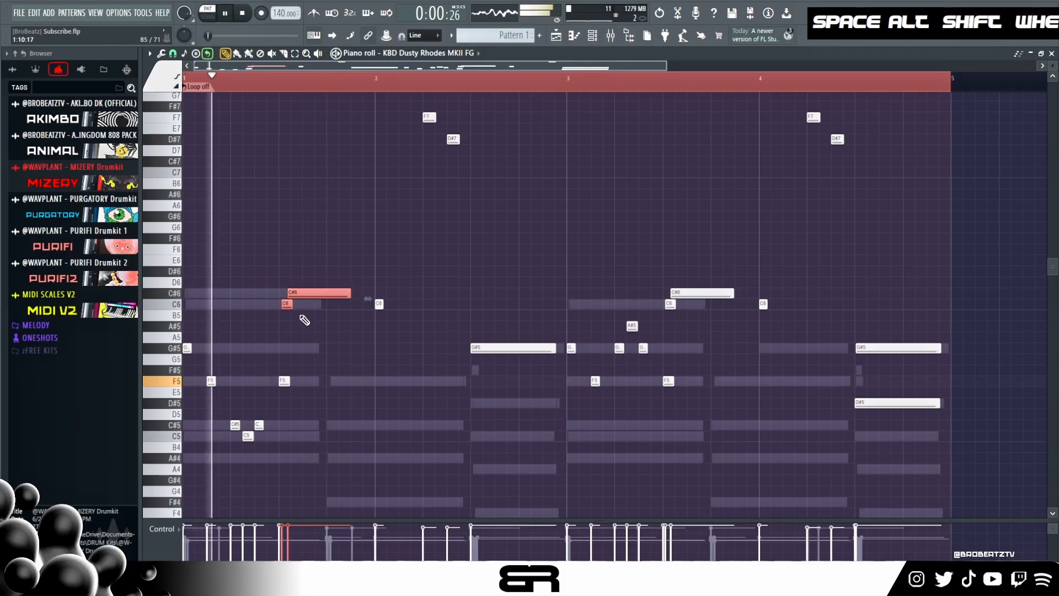
pyautogui.press('space')
pyautogui.press('space')
pyautogui.rightClick(303, 348)
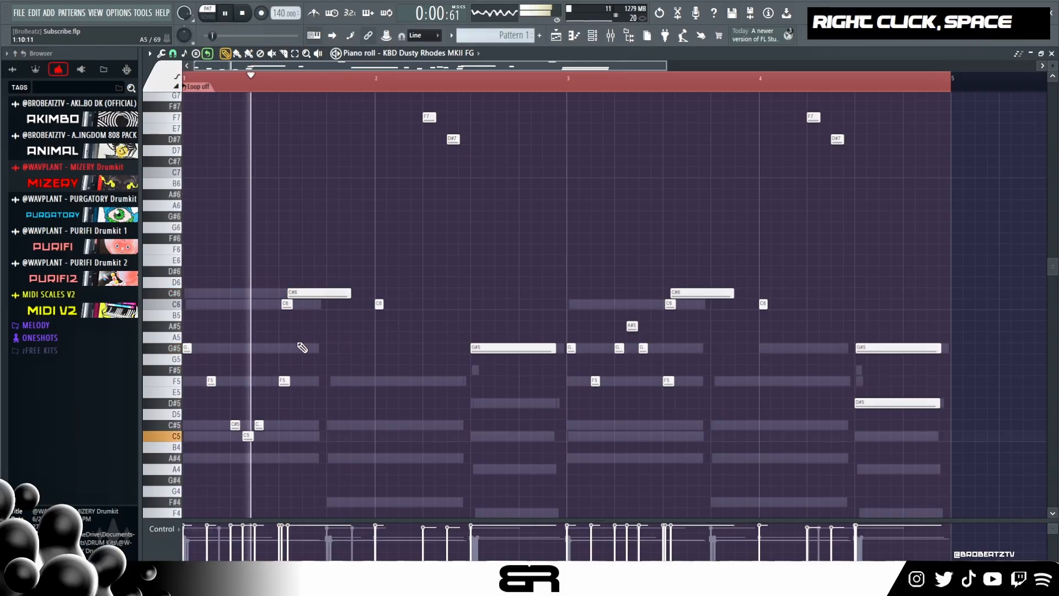
pyautogui.press('space')
pyautogui.press('space')
pyautogui.rightClick(306, 380)
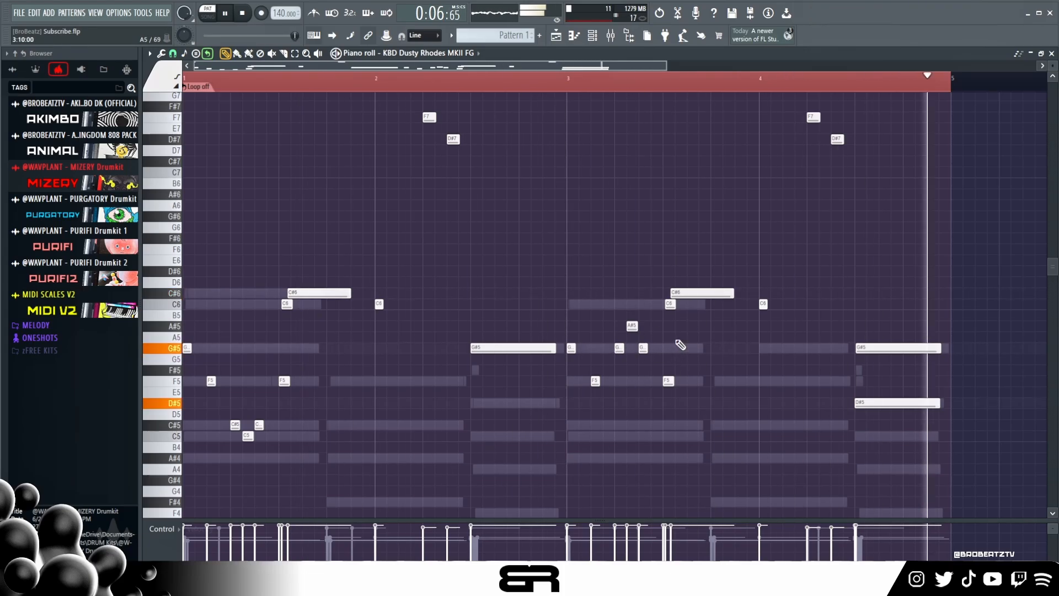
pyautogui.press('space')
# - Set the KBD Dusty Rhodes MKII FG master level to 49.6% in Sakura during playback, and close the plugin
pyautogui.click(593, 37)
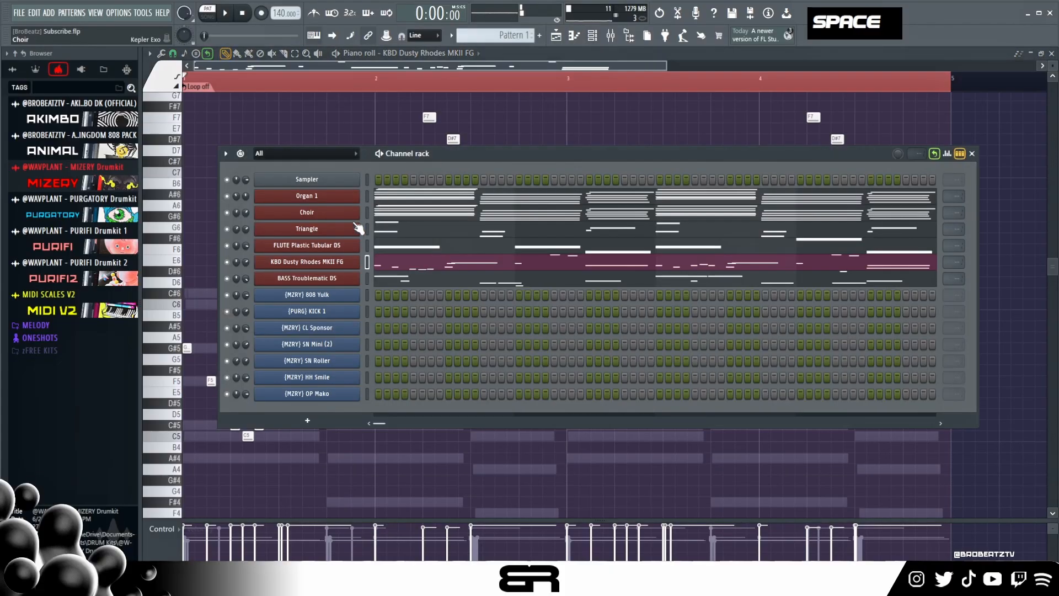
pyautogui.click(326, 265)
pyautogui.press('space')
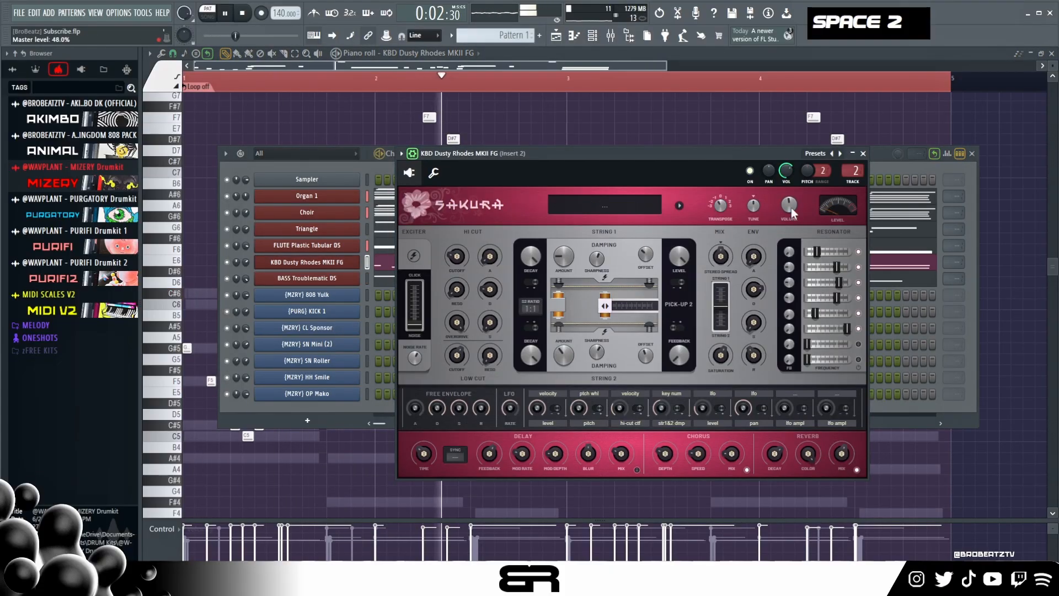
pyautogui.moveTo(792, 208); pyautogui.dragTo(791, 212)
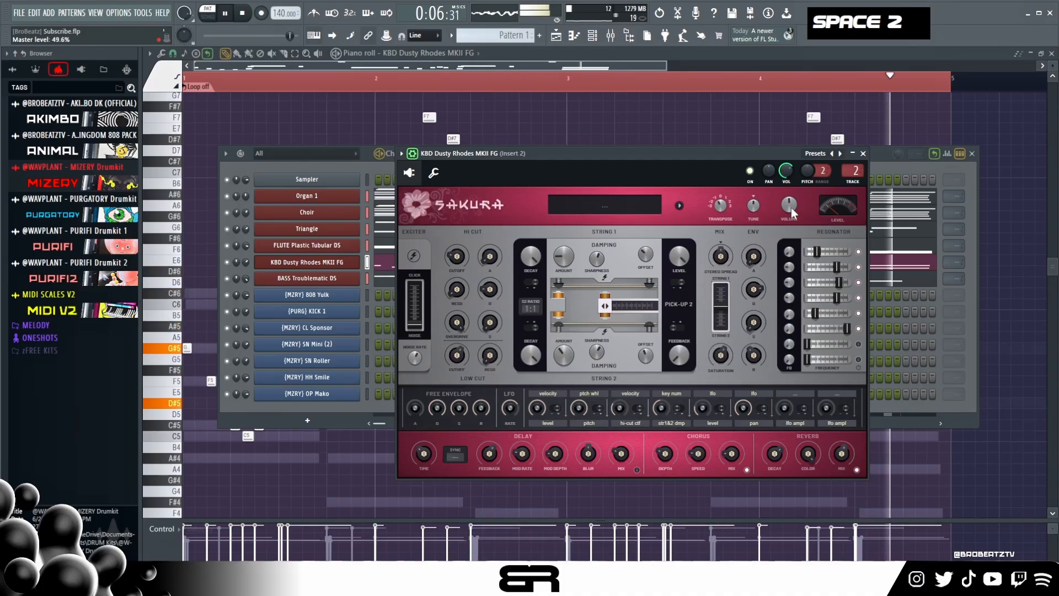
pyautogui.click(864, 154)
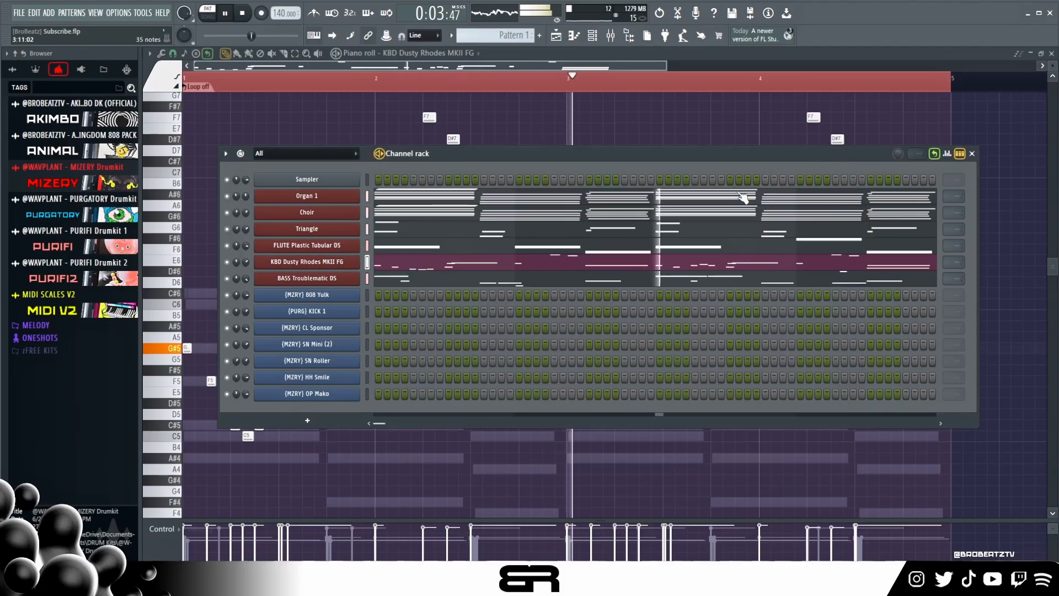
pyautogui.press('space')
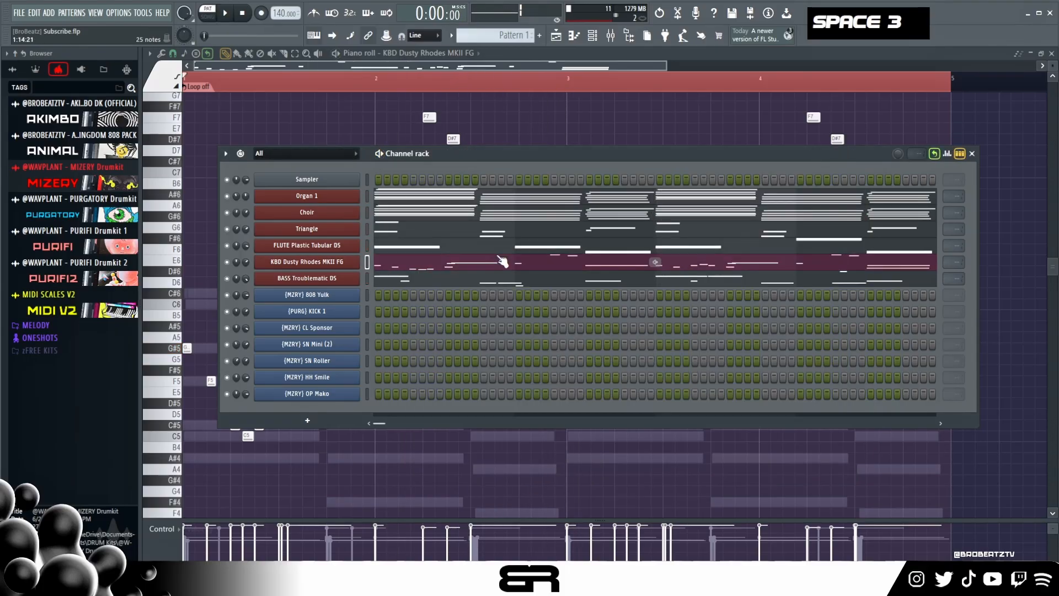
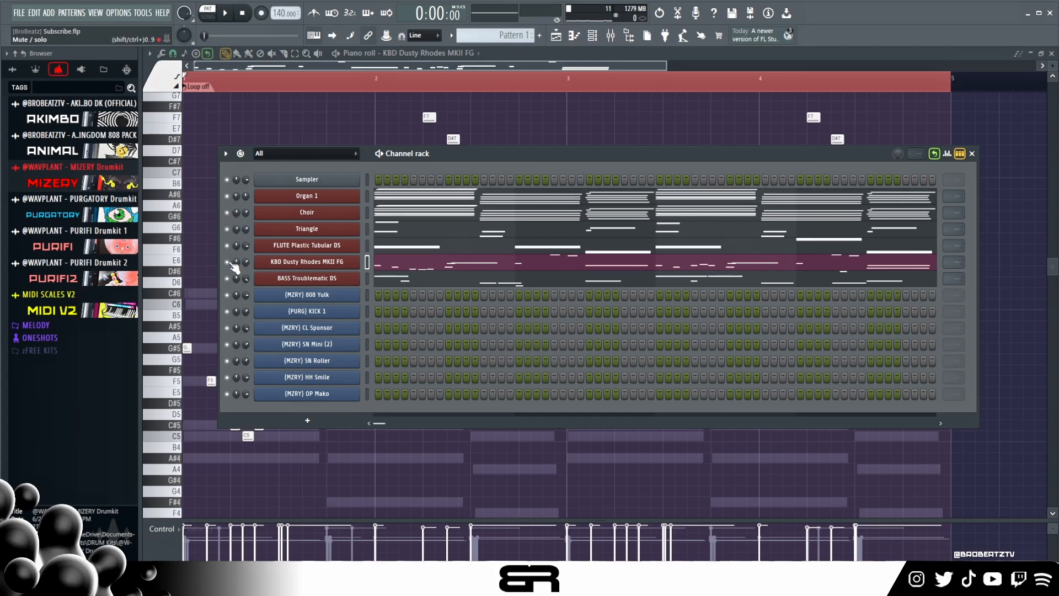
# - Mute the Choir, Triangle, flute, Dusty Rhodes and bass channels, leaving Organ 1 active, and briefly play the pattern
pyautogui.moveTo(231, 265); pyautogui.dragTo(228, 213)
pyautogui.press('space')
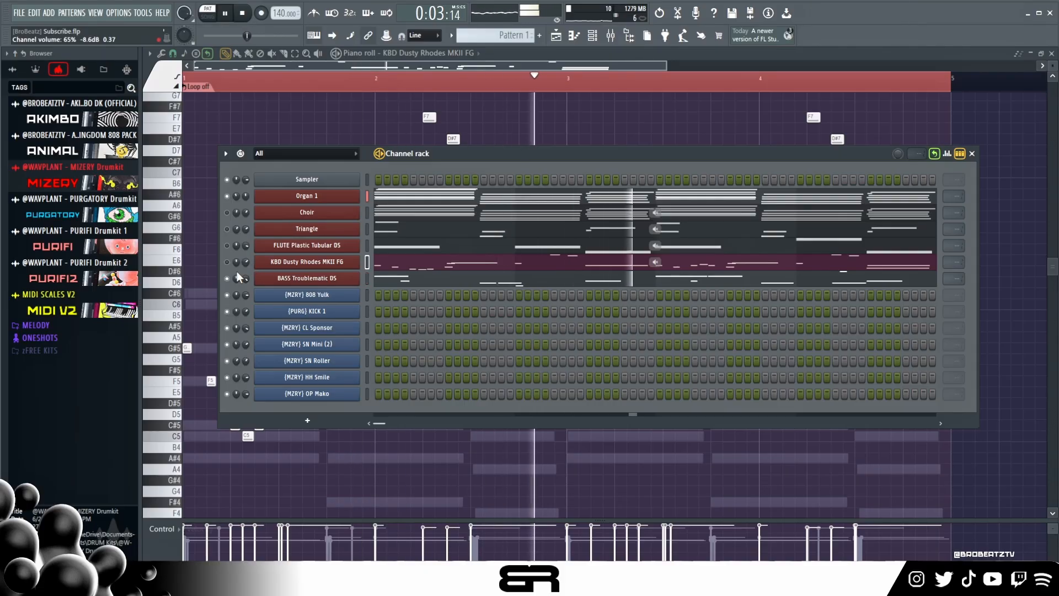
pyautogui.press('space')
pyautogui.rightClick(336, 298)
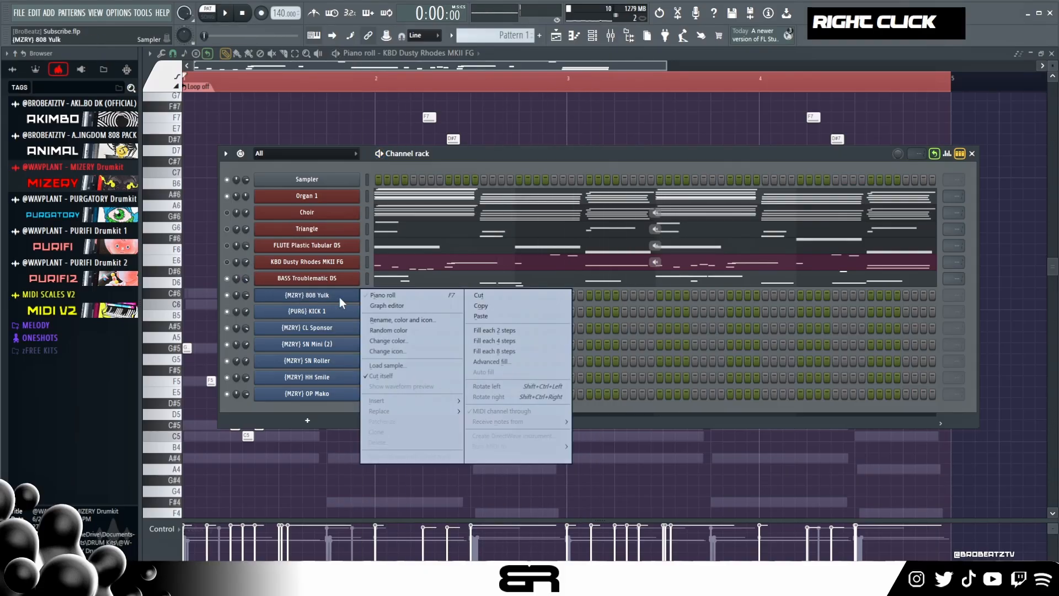
pyautogui.click(227, 279)
# - In the 808 Yulk piano roll, place short notes A#3 and D#3 on beats 1 and 4 of bar 1, then D#3 and F3 in bar 2
pyautogui.rightClick(318, 296)
pyautogui.click(393, 296)
pyautogui.scroll(-6, 296, 307)
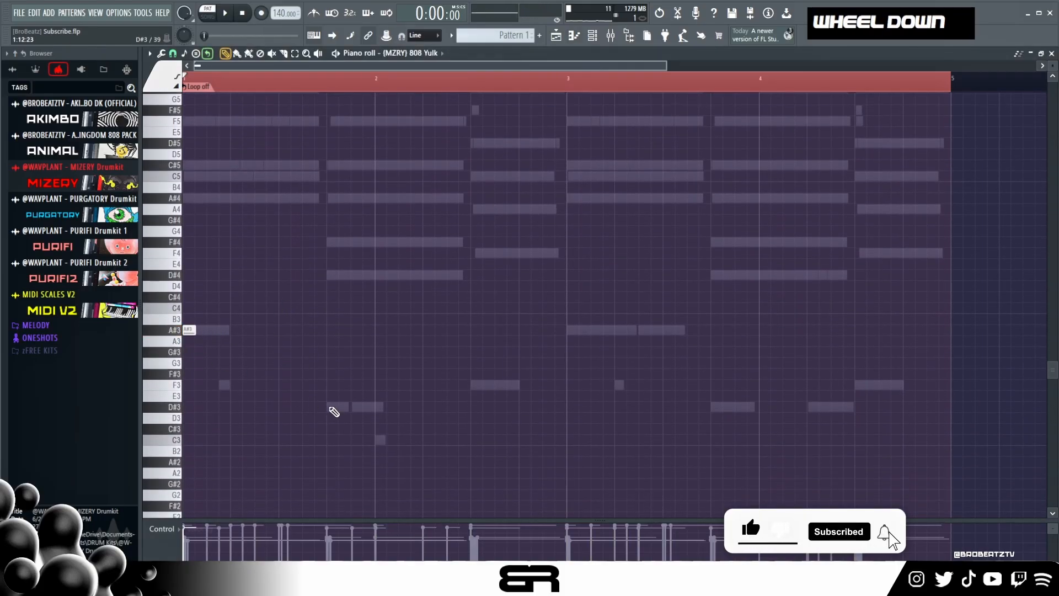
pyautogui.click(331, 406)
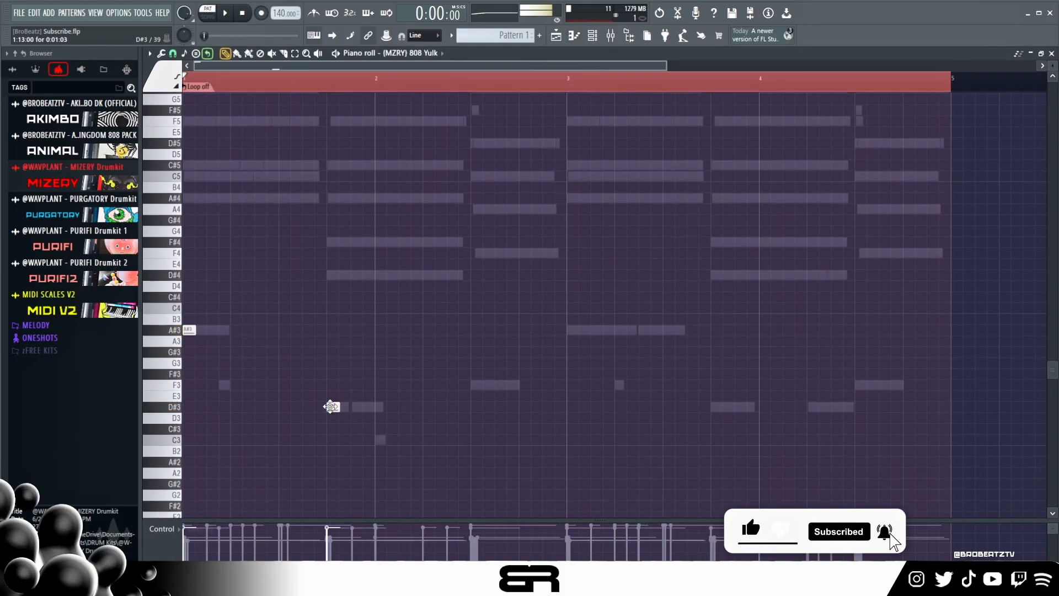
pyautogui.click(453, 407)
# - Raise all 808 notes two octaves, lower the opening A#5 to A#4, and play back the result
pyautogui.hotkey('ctrl', 'a')
pyautogui.hotkey('ctrl', 'Up')
pyautogui.hotkey('ctrl', 'Up')
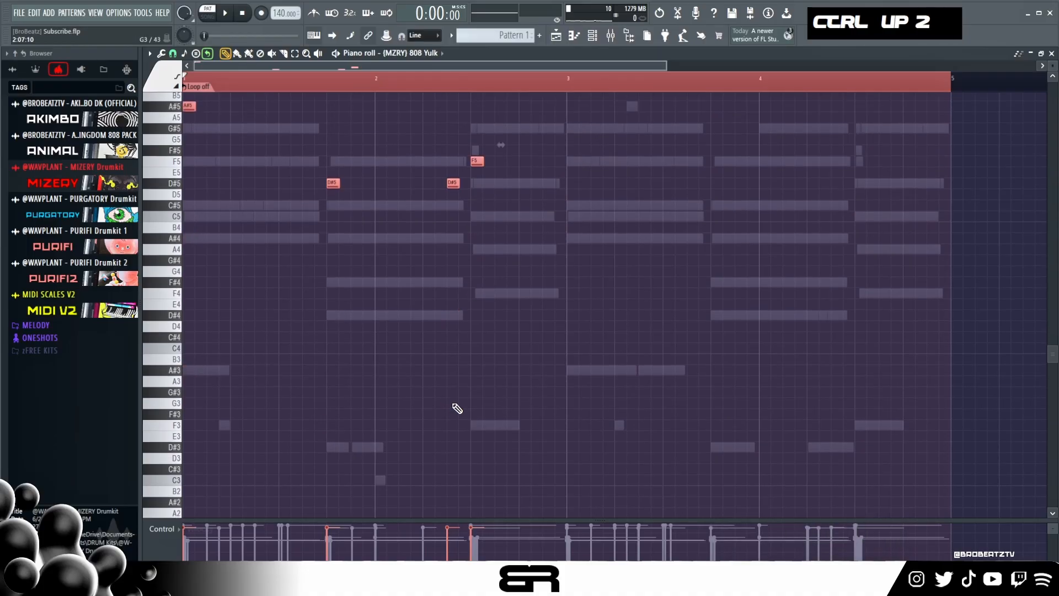
pyautogui.scroll(1, 369, 286)
pyautogui.keyDown('ctrl'); pyautogui.click(189, 153); pyautogui.keyUp('ctrl')
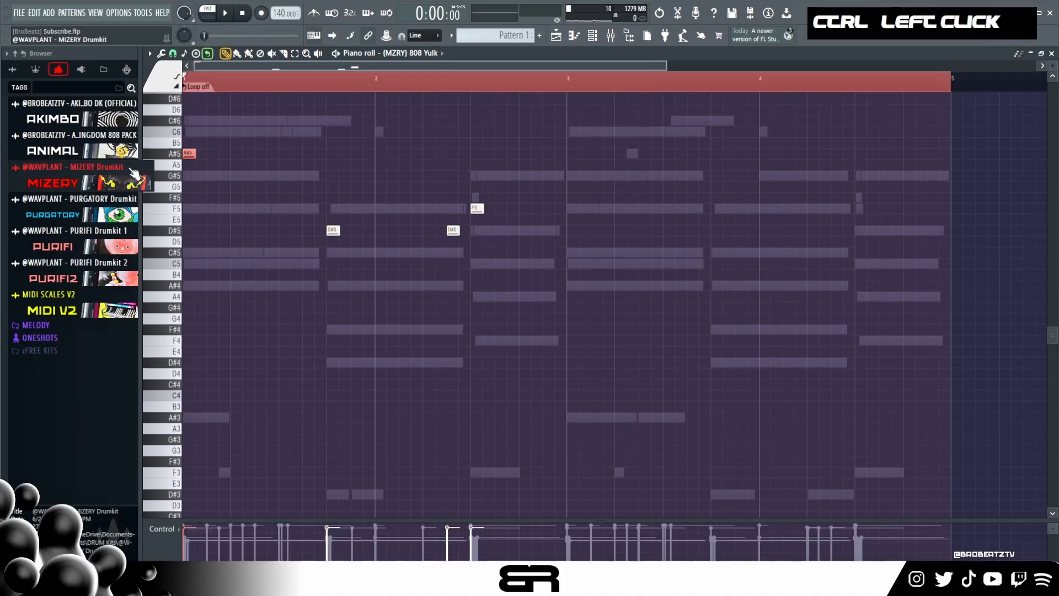
pyautogui.press('space')
pyautogui.rightClick(370, 296)
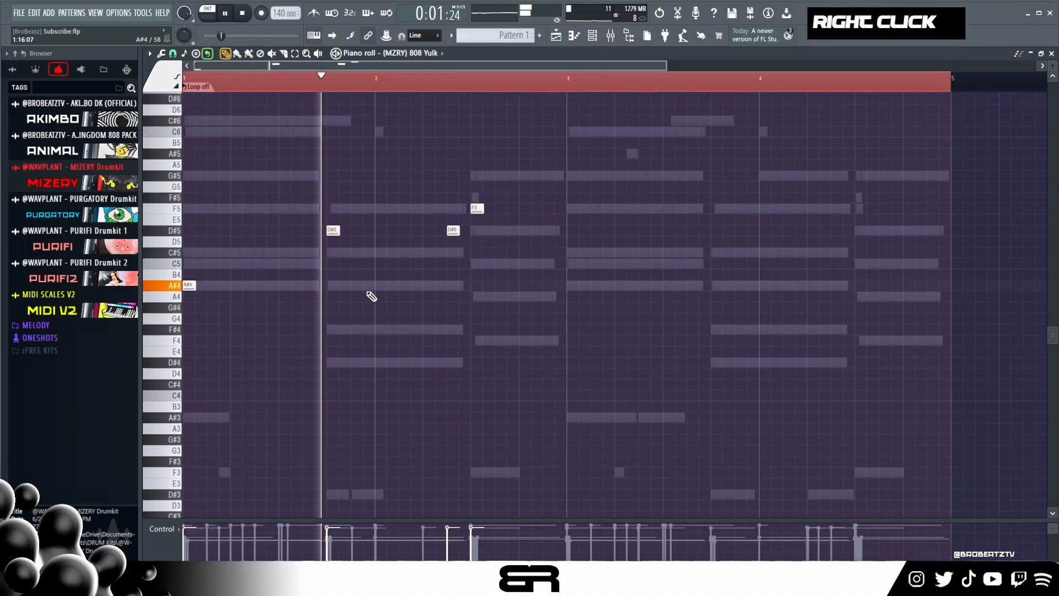
pyautogui.press('space')
# - Duplicate the four 808 notes into bars 3 and 4, and add another A#4 on step 7 of bar 3
pyautogui.hotkey('ctrl', 'a')
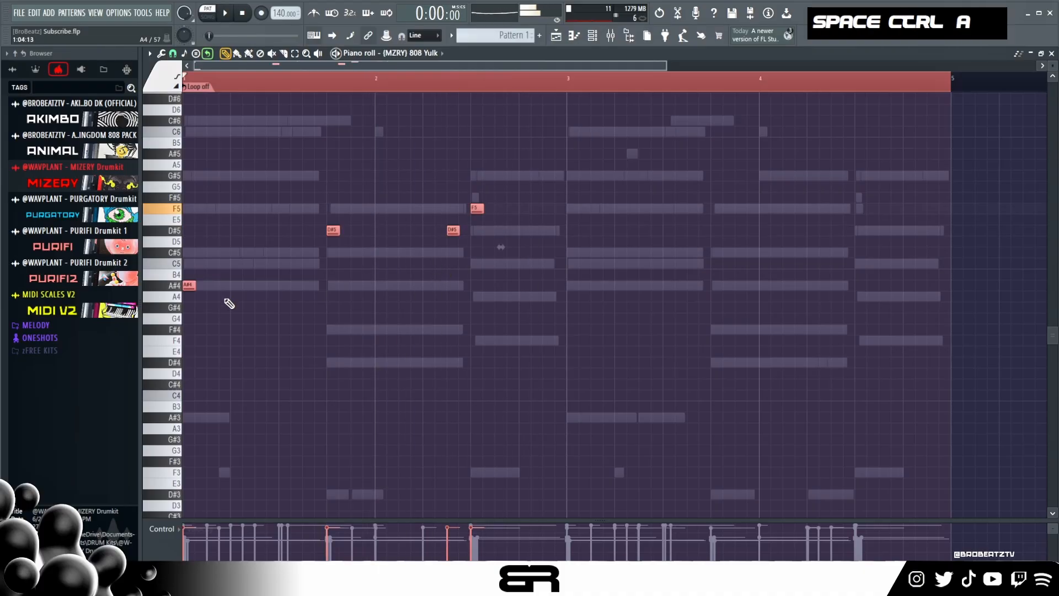
pyautogui.keyDown('shift'); pyautogui.moveTo(192, 285); pyautogui.dragTo(576, 286); pyautogui.keyUp('shift')
pyautogui.rightClick(620, 303)
pyautogui.click(641, 286)
pyautogui.press('space')
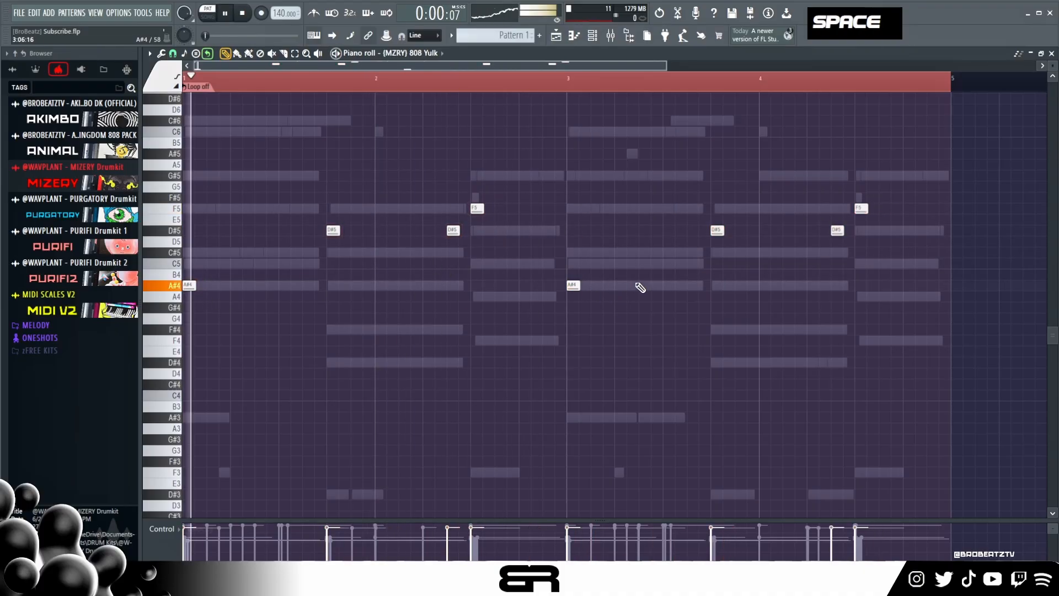
# - Move the 808's D#5 in bar 4 earlier to step 3 and add a second D#5 on step 5
pyautogui.rightClick(655, 321)
pyautogui.moveTo(835, 234); pyautogui.dragTo(782, 234)
pyautogui.click(810, 232)
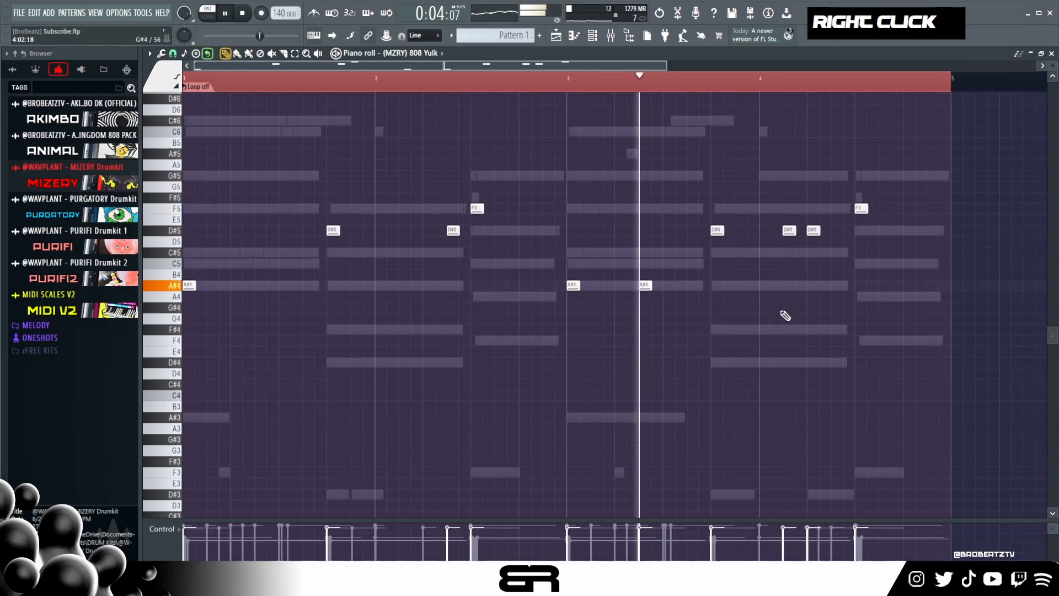
# - Adjust the velocity of all 808 notes while playing back the pattern, and clear the time selection
pyautogui.hotkey('ctrl', 'a')
pyautogui.keyDown('alt'); pyautogui.scroll(4, 786, 316); pyautogui.keyUp('alt')
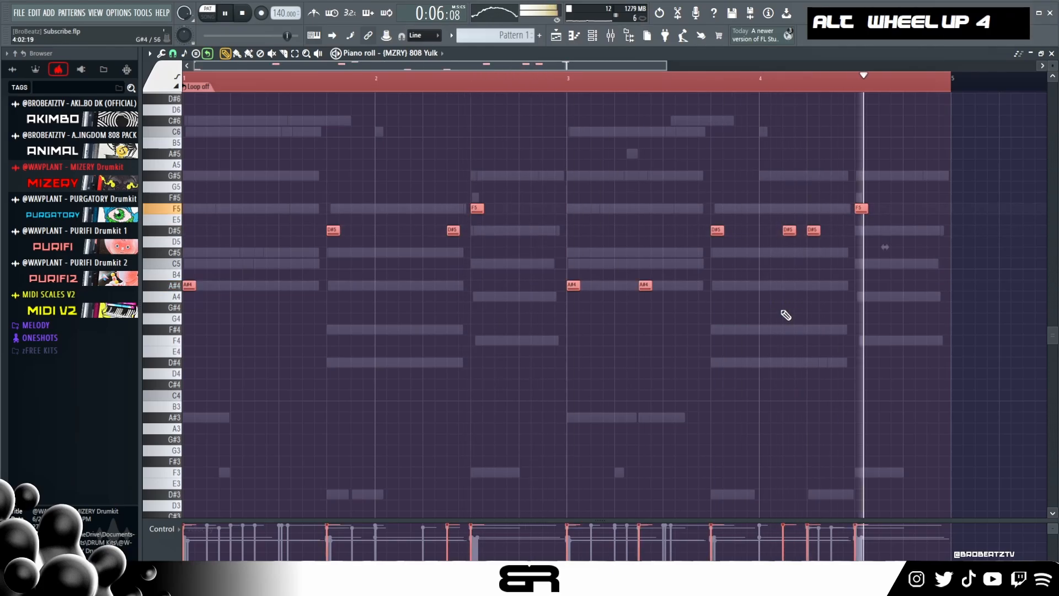
pyautogui.press('space')
pyautogui.press('space')
pyautogui.keyDown('alt'); pyautogui.scroll(4, 785, 314); pyautogui.keyUp('alt')
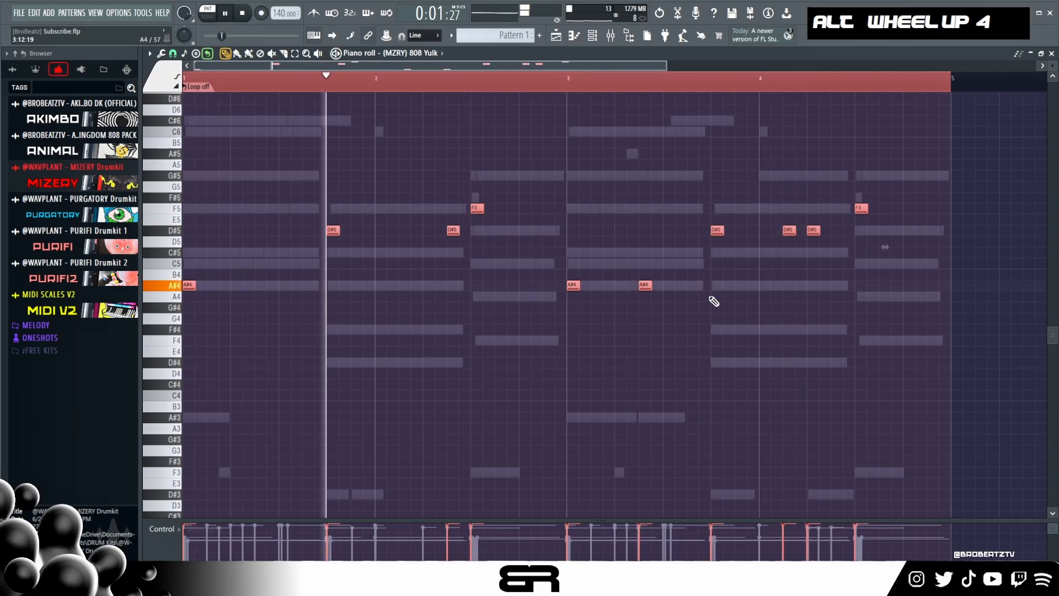
pyautogui.keyDown('alt'); pyautogui.scroll(-1, 710, 297); pyautogui.keyUp('alt')
pyautogui.rightClick(620, 213)
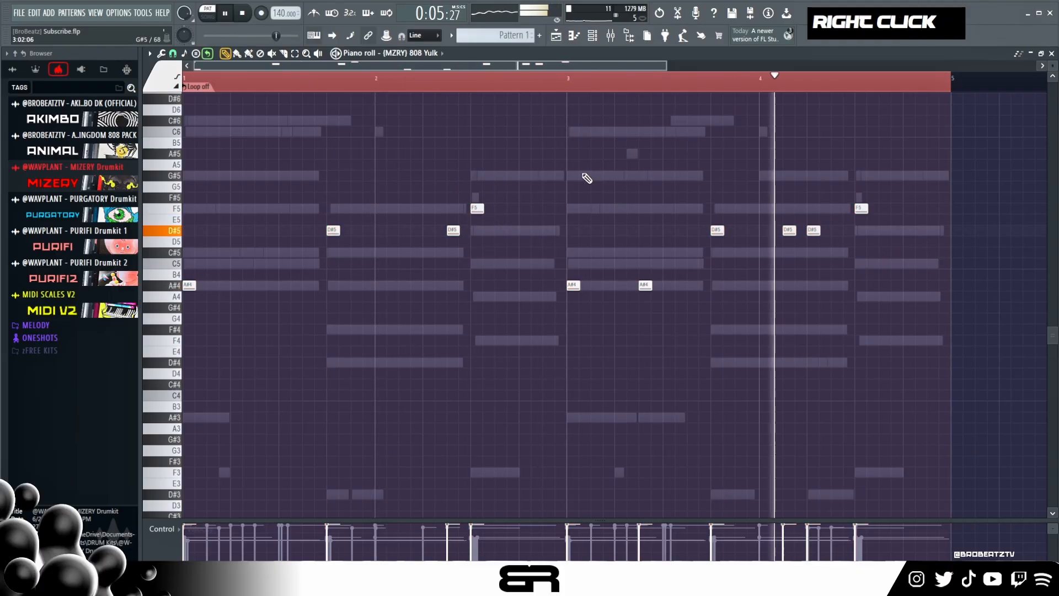
pyautogui.press('space')
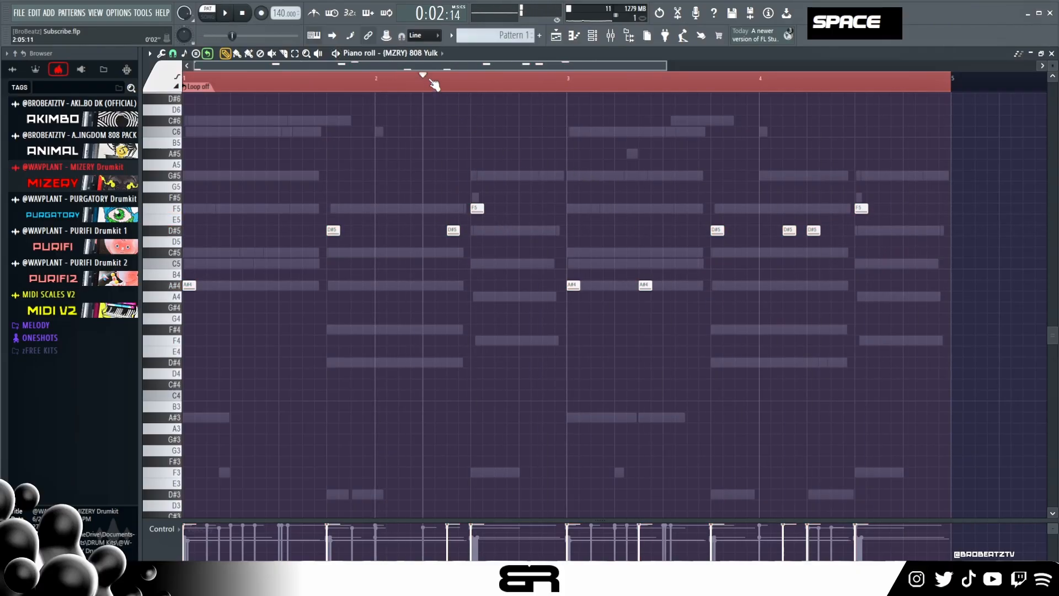
pyautogui.doubleClick(194, 84)
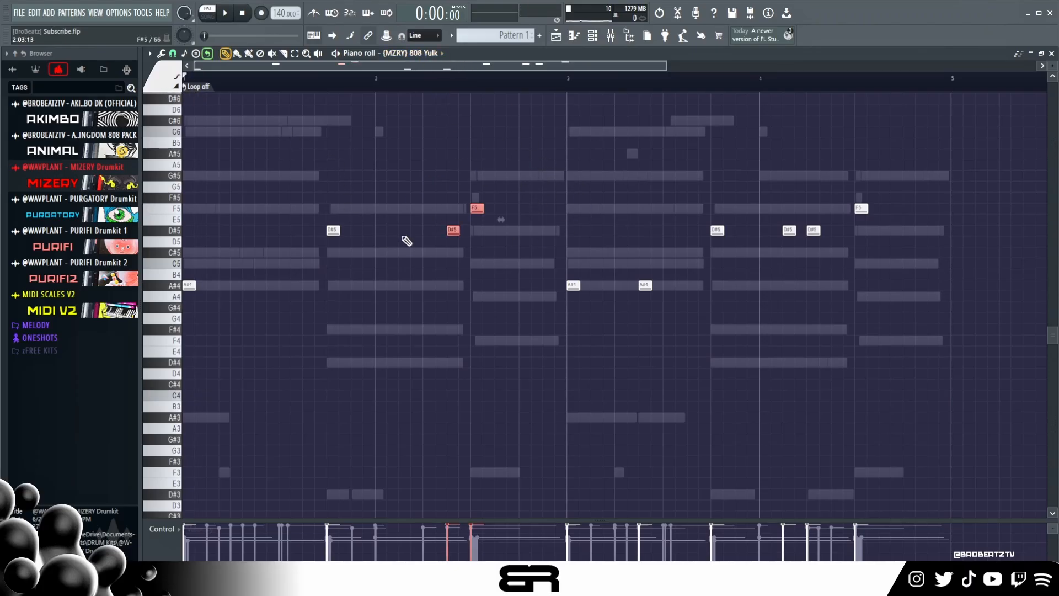
pyautogui.rightClick(459, 223)
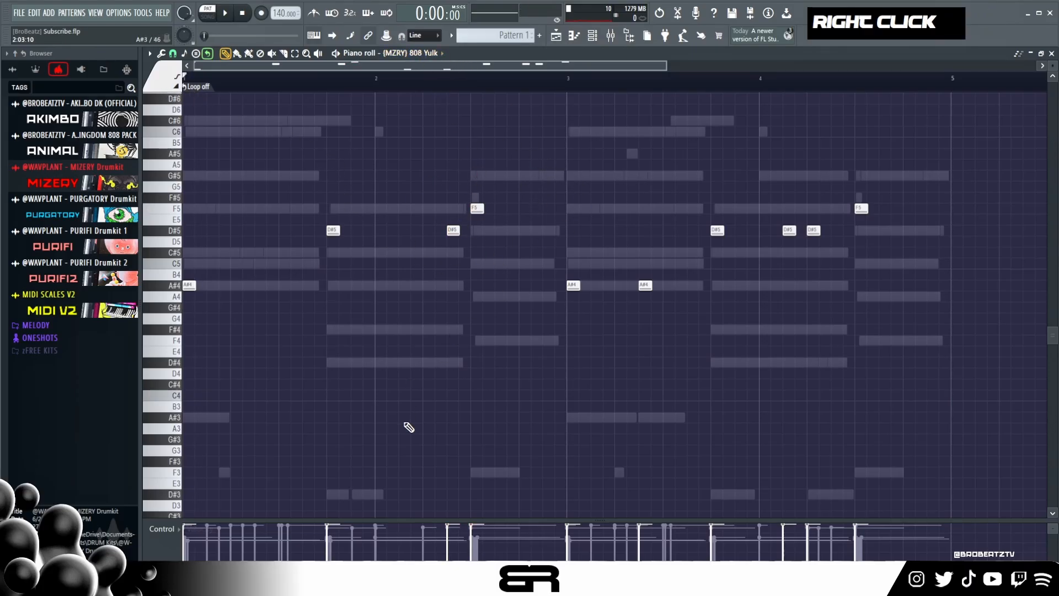
# - In the KICK 1 piano roll, stack short C5 and B4 notes at the start of bar 1 and on steps 1, 7 and 13 of bar 3
pyautogui.click(594, 39)
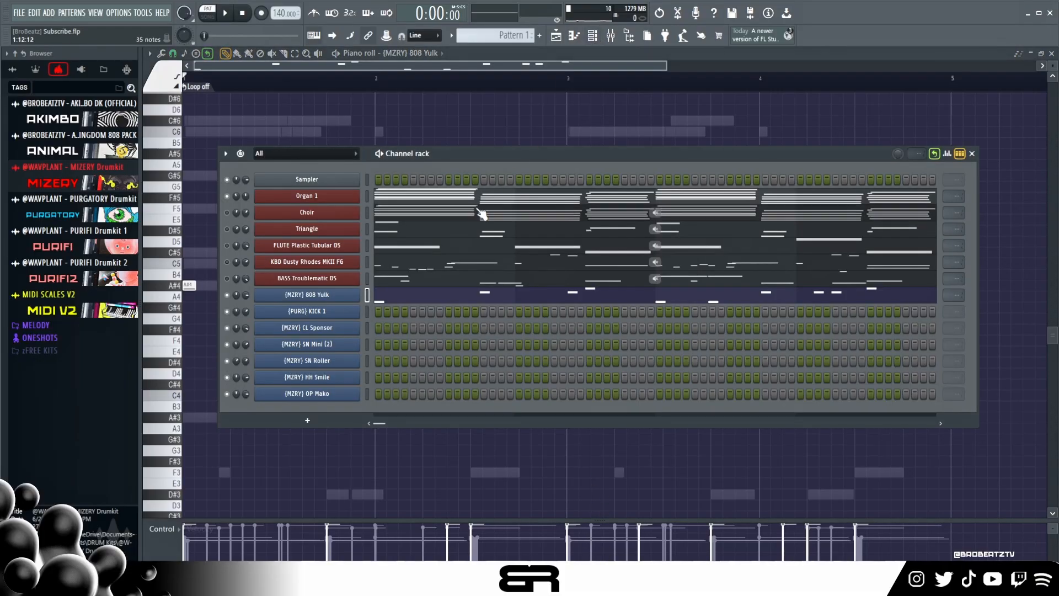
pyautogui.rightClick(358, 314)
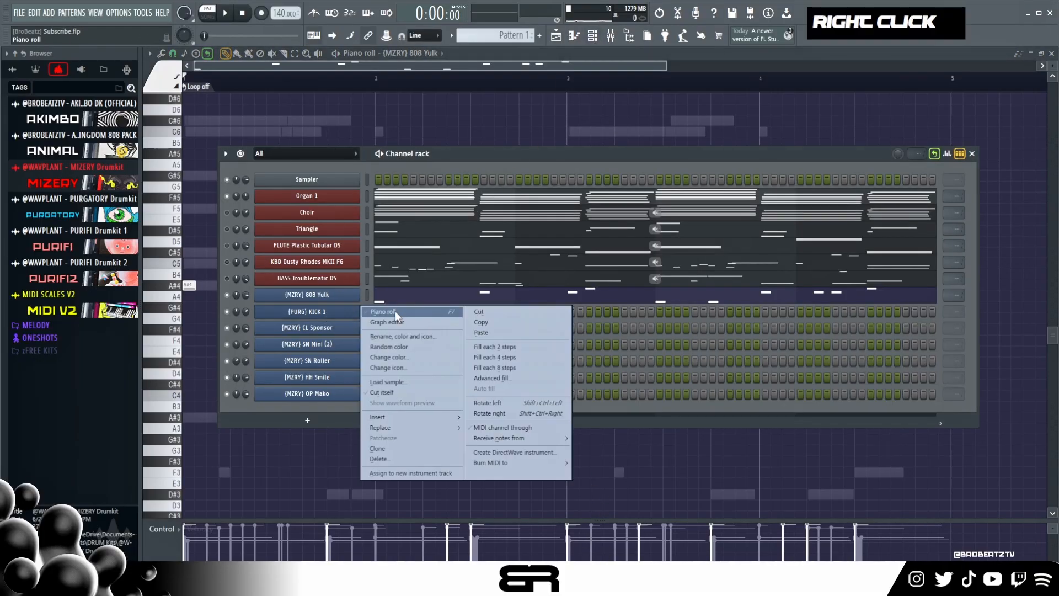
pyautogui.click(383, 312)
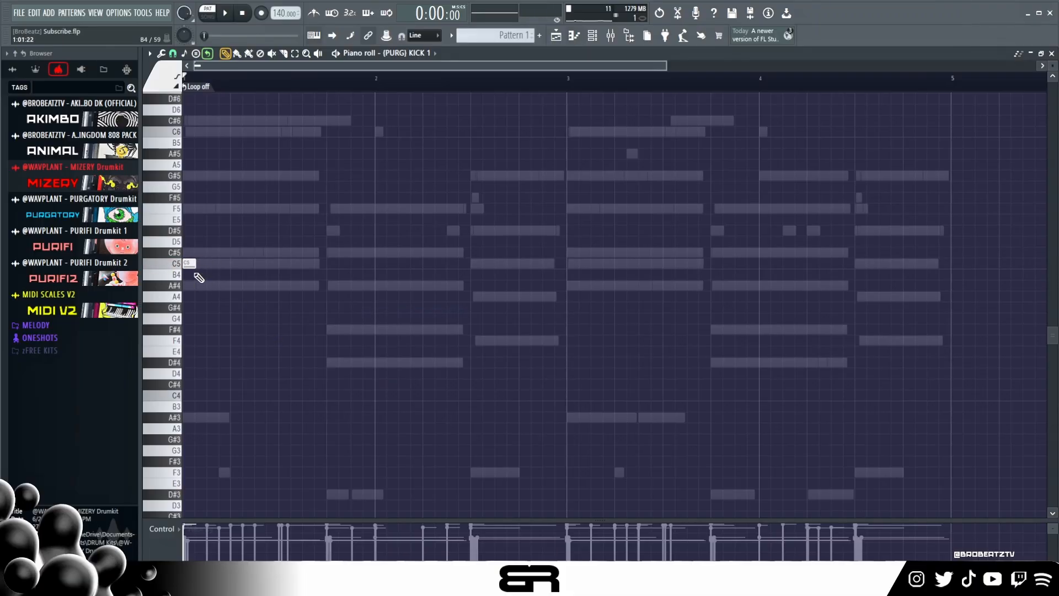
pyautogui.moveTo(212, 260); pyautogui.dragTo(191, 274)
pyautogui.moveTo(600, 292); pyautogui.dragTo(722, 275)
pyautogui.press('space')
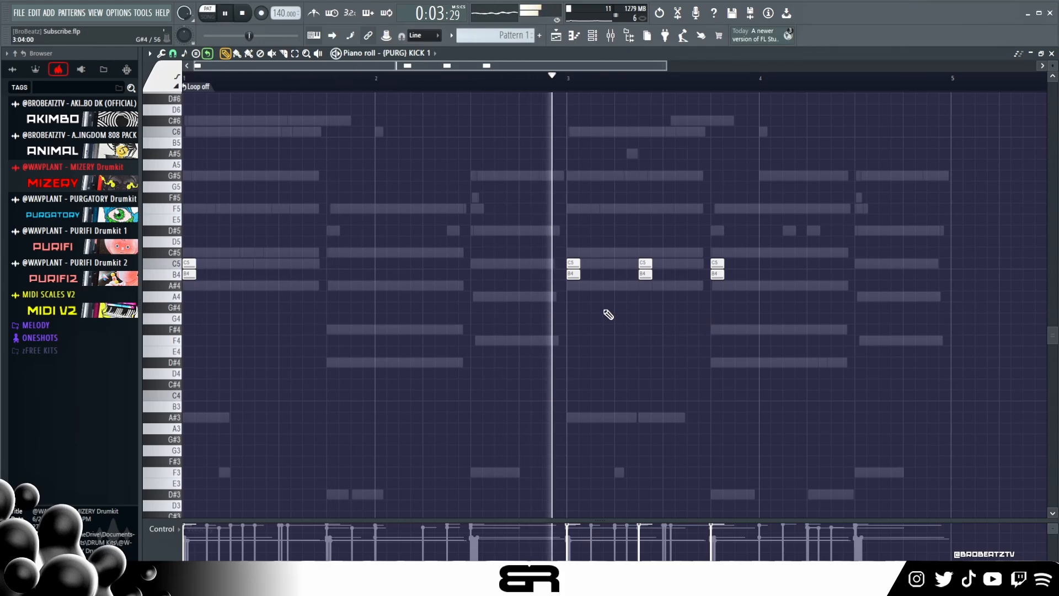
pyautogui.press('space')
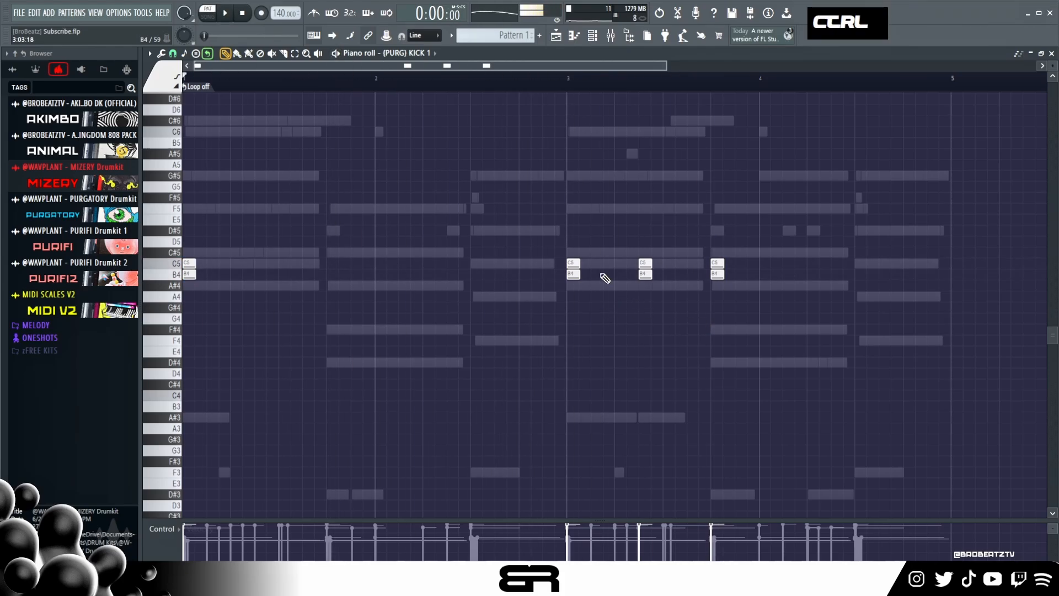
# - Lower the velocity of all KICK 1 notes and play back the pattern
pyautogui.hotkey('ctrl', 'a')
pyautogui.keyDown('alt'); pyautogui.scroll(-2, 574, 236); pyautogui.keyUp('alt')
pyautogui.press('space')
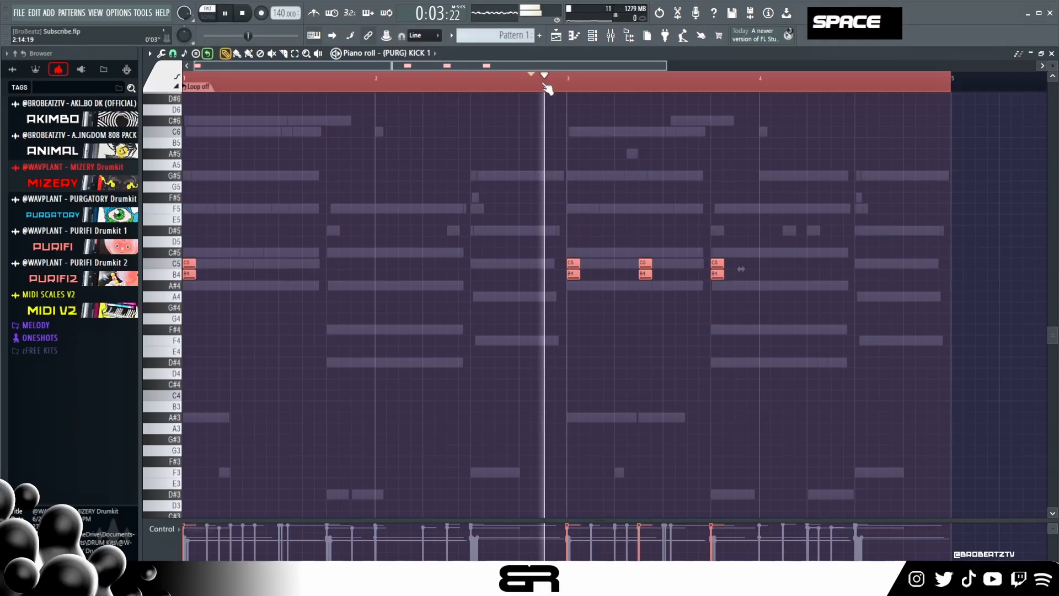
pyautogui.rightClick(591, 182)
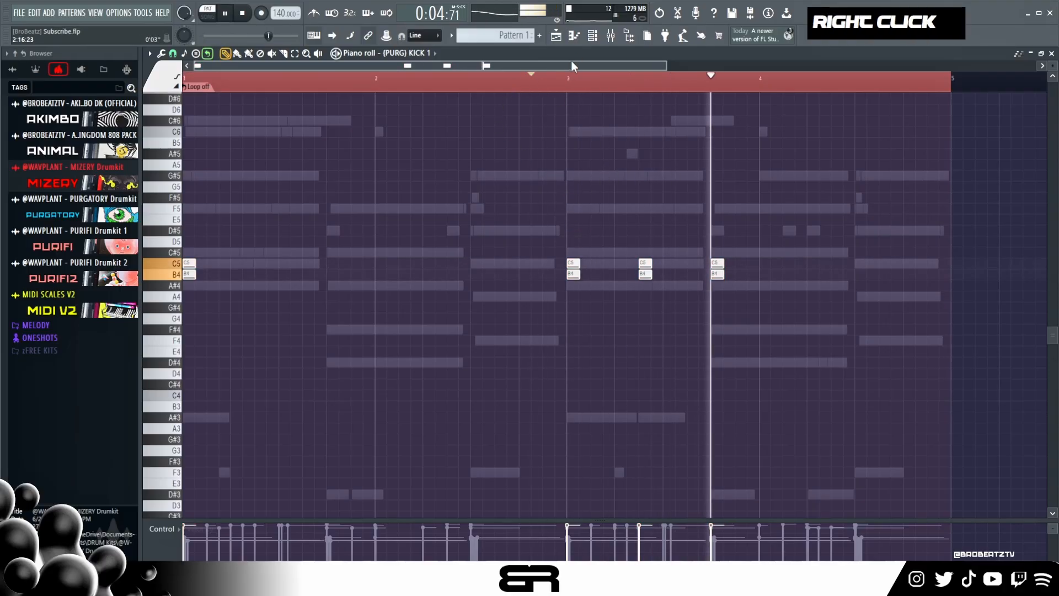
# - Program CL Sponsor hits on steps 9 and 25 in the channel rack, looping every 32 steps
pyautogui.click(593, 35)
pyautogui.press('space')
pyautogui.click(447, 327)
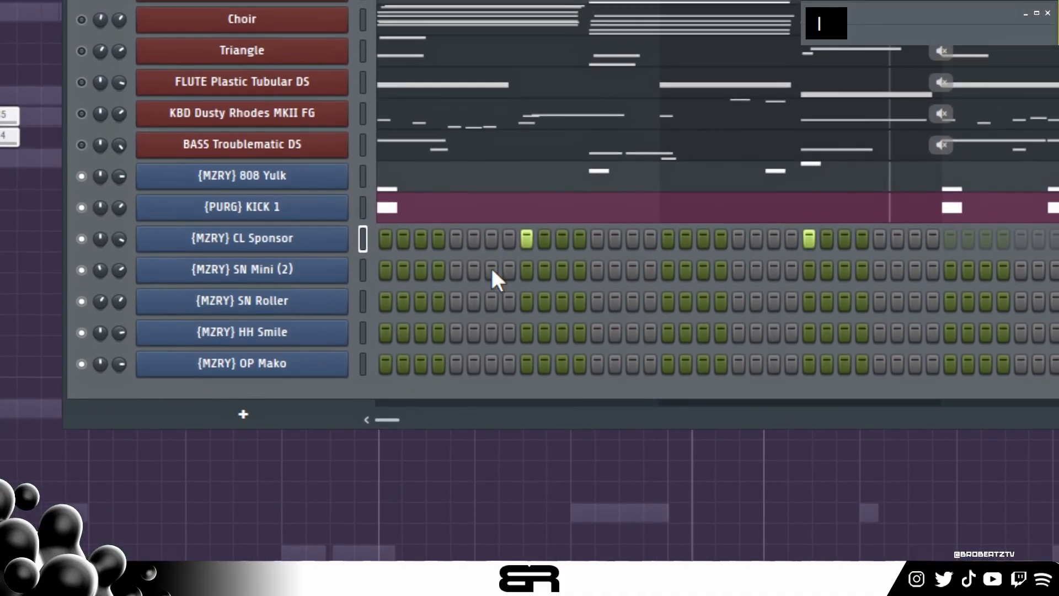
# - Add SN Mini (2) hits on steps 7 and 10 and SN Roller hits on steps 9 and 11, and preview them
pyautogui.click(491, 270)
pyautogui.click(527, 301)
pyautogui.click(545, 270)
pyautogui.click(562, 301)
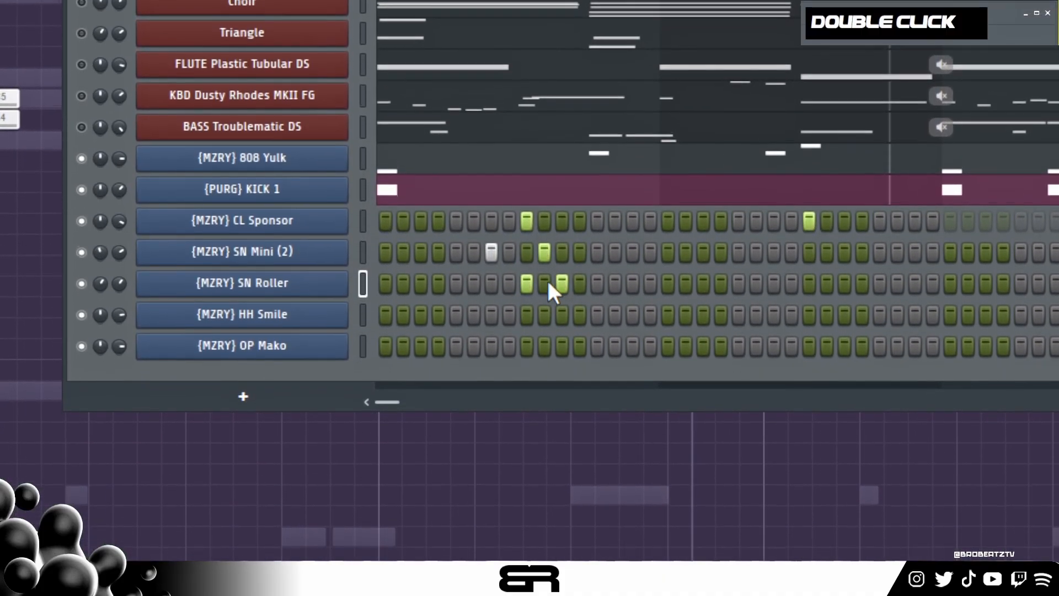
pyautogui.press('space')
# - Loop the SN Mini (2) pattern every 16 steps and play back the beat
pyautogui.press('space')
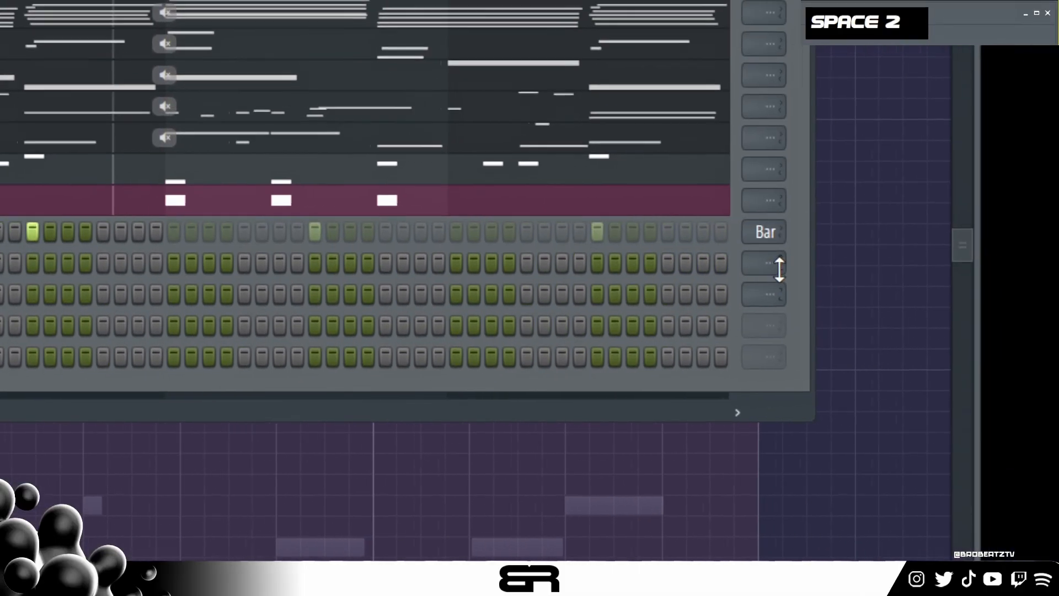
pyautogui.scroll(-1, 784, 269)
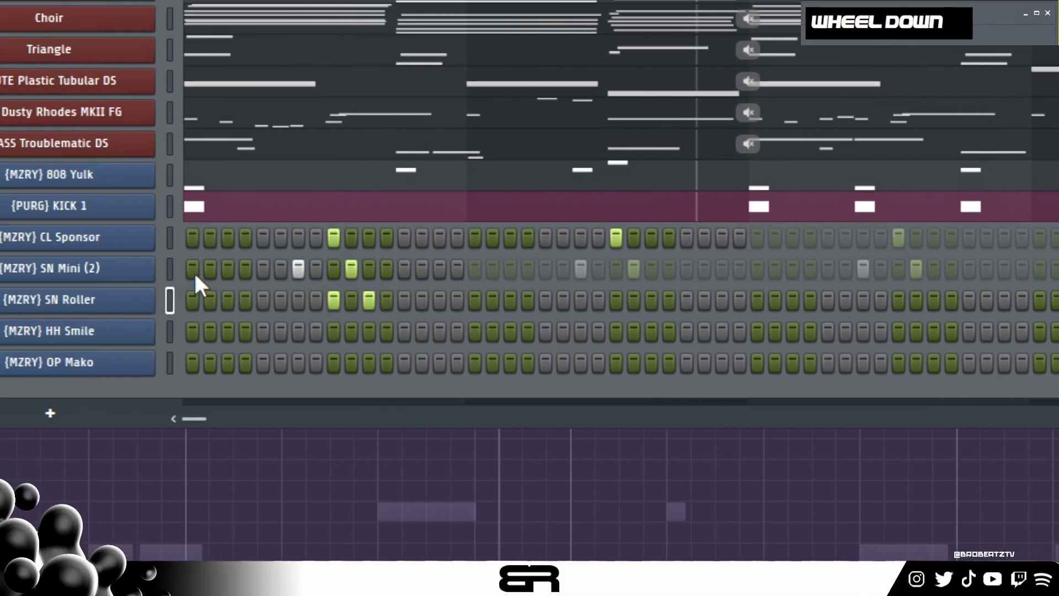
pyautogui.press('space')
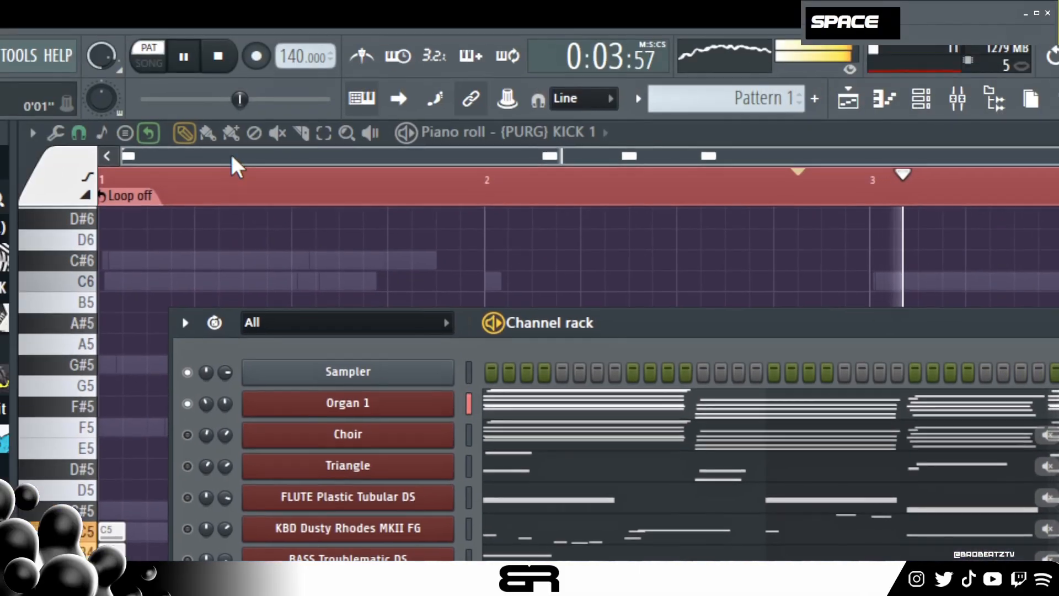
pyautogui.doubleClick(209, 40)
pyautogui.press('space')
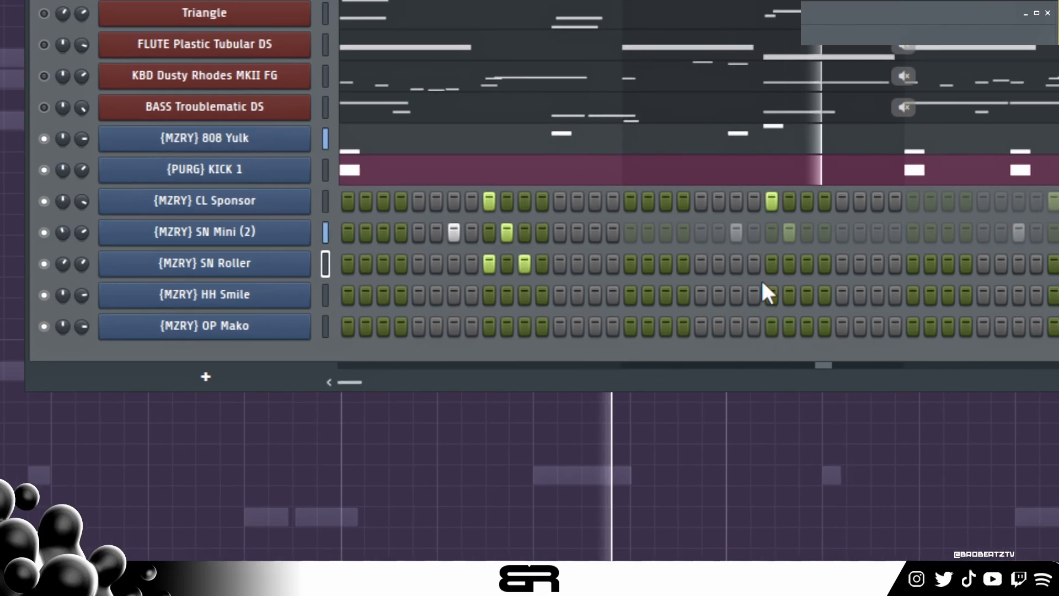
pyautogui.press('space')
pyautogui.press('space')
# - Add SN Roller hits on steps 22, 23, 25 and 27, and play back the beat
pyautogui.click(720, 264)
pyautogui.click(737, 265)
pyautogui.click(772, 264)
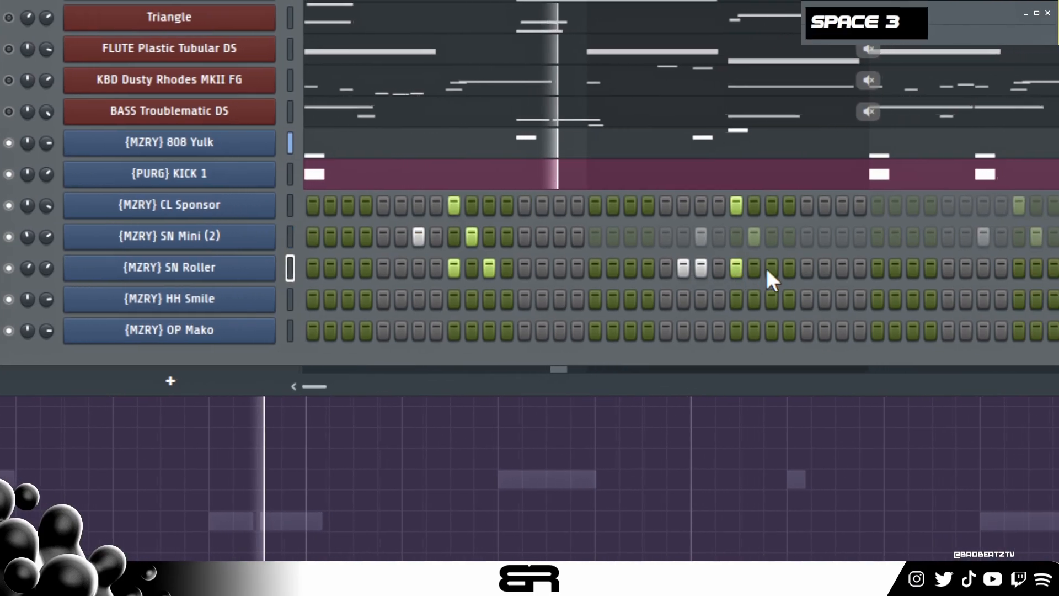
pyautogui.click(772, 269)
pyautogui.press('space')
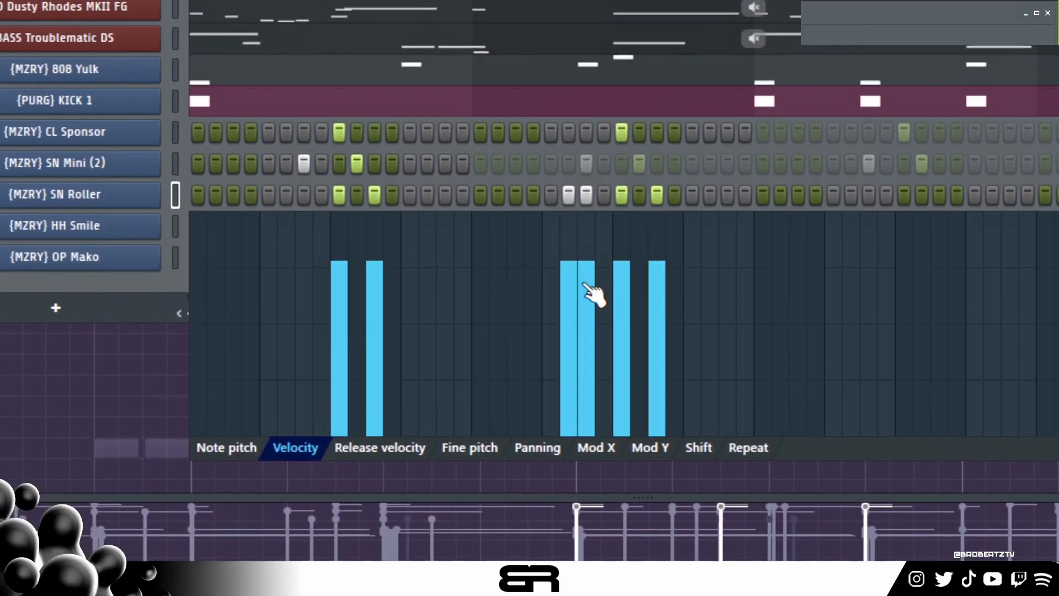
# - Lower the velocity of SN Roller's step 22, and pan steps 9, 23 and 27 right and steps 22 and 25 left
pyautogui.click(570, 145)
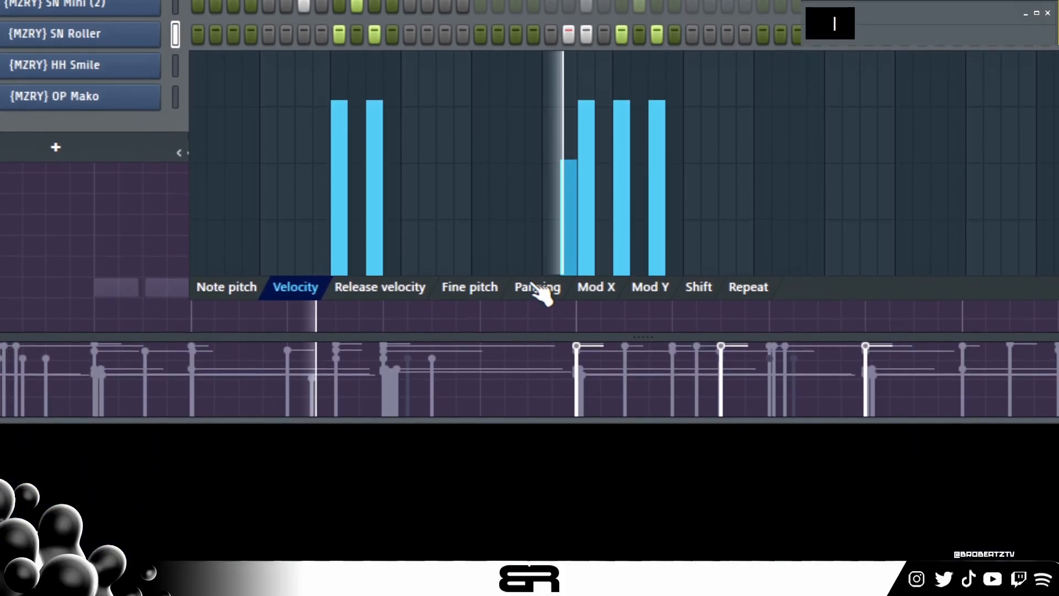
pyautogui.click(538, 288)
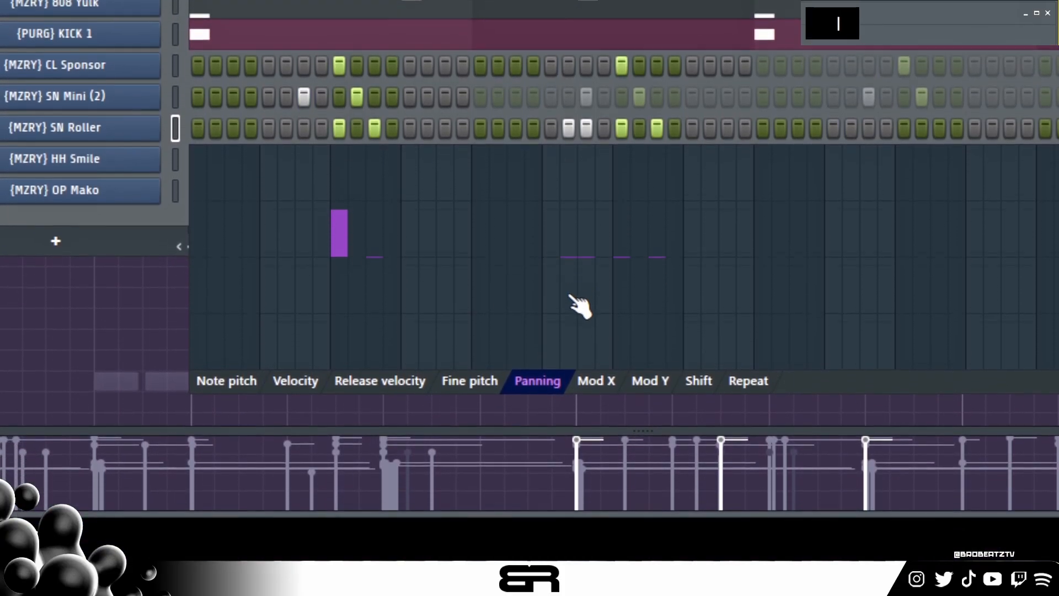
pyautogui.click(570, 331)
pyautogui.click(586, 225)
pyautogui.click(622, 300)
pyautogui.press('space')
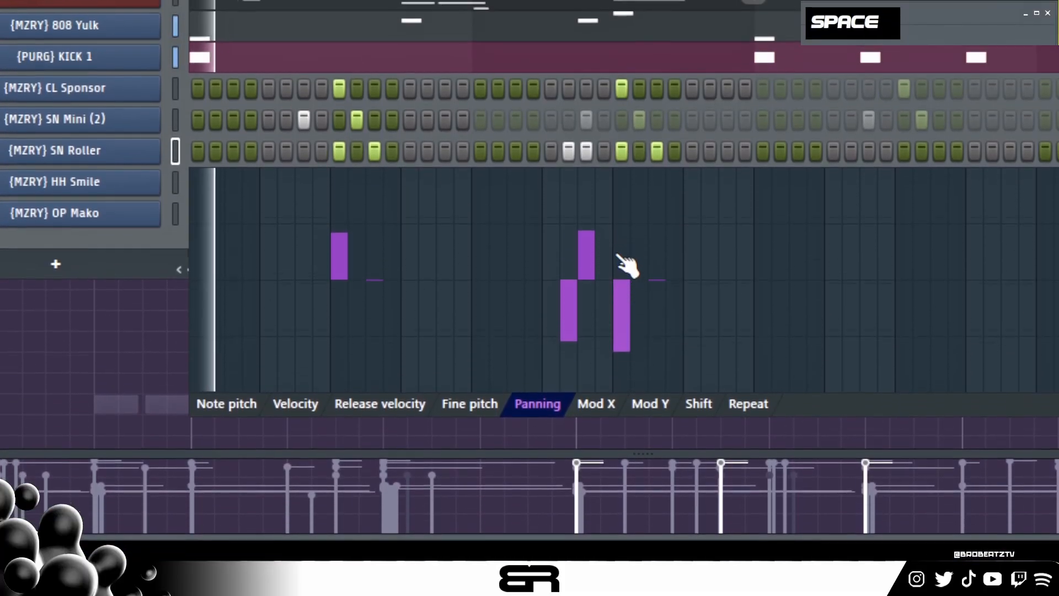
pyautogui.click(657, 218)
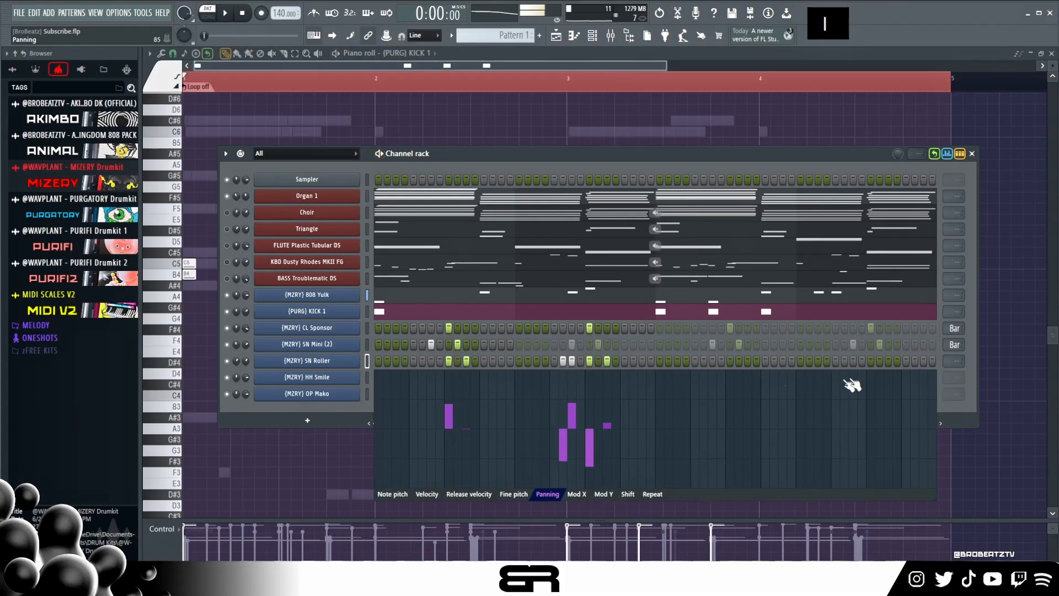
# - Loop the SN Roller pattern every 32 steps and close the step graph editor
pyautogui.scroll(-1, 951, 361)
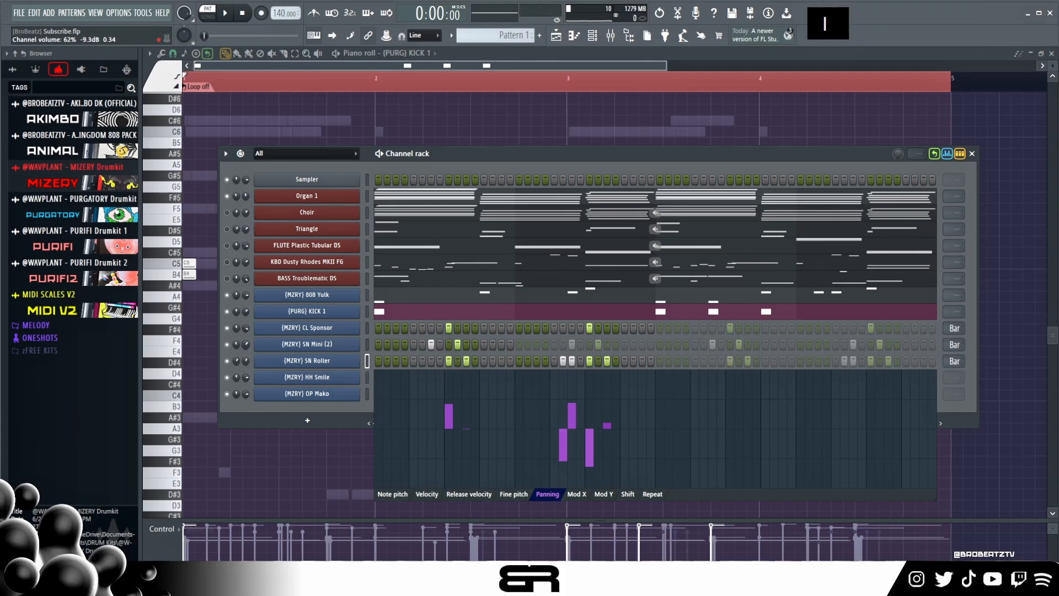
pyautogui.click(948, 155)
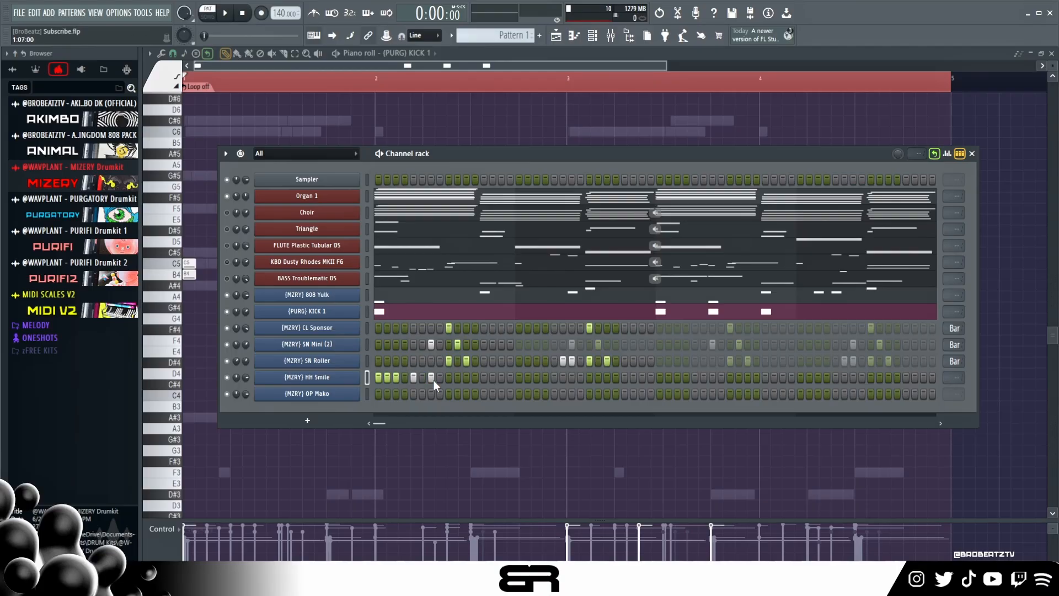
# - Add HH Smile hits on steps 1 to 3, the odd steps from 5 to 21, and steps 25 and 29, playing the beat
pyautogui.click(449, 377)
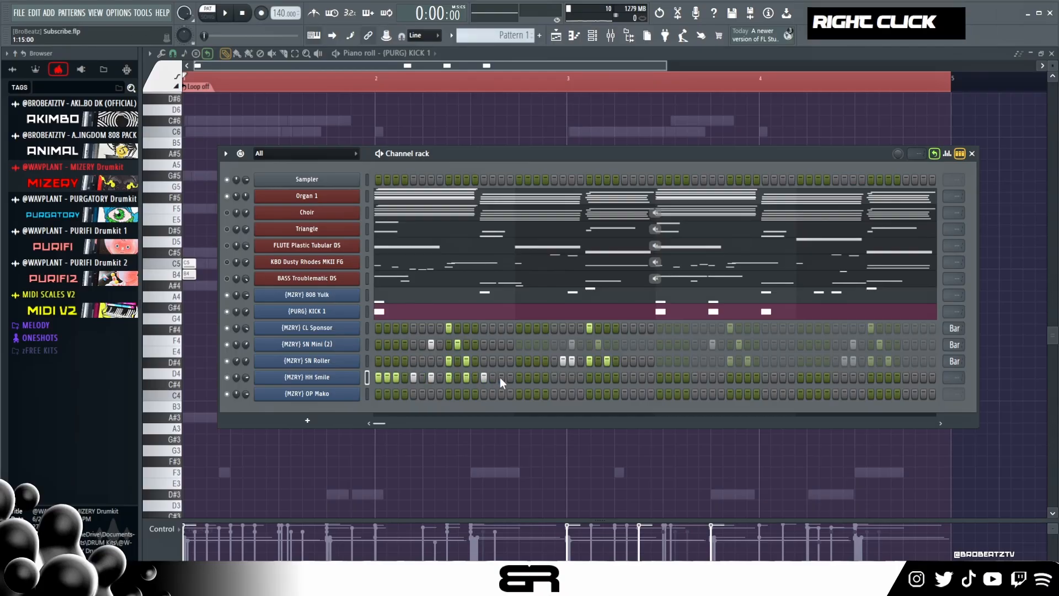
pyautogui.press('space')
pyautogui.click(554, 378)
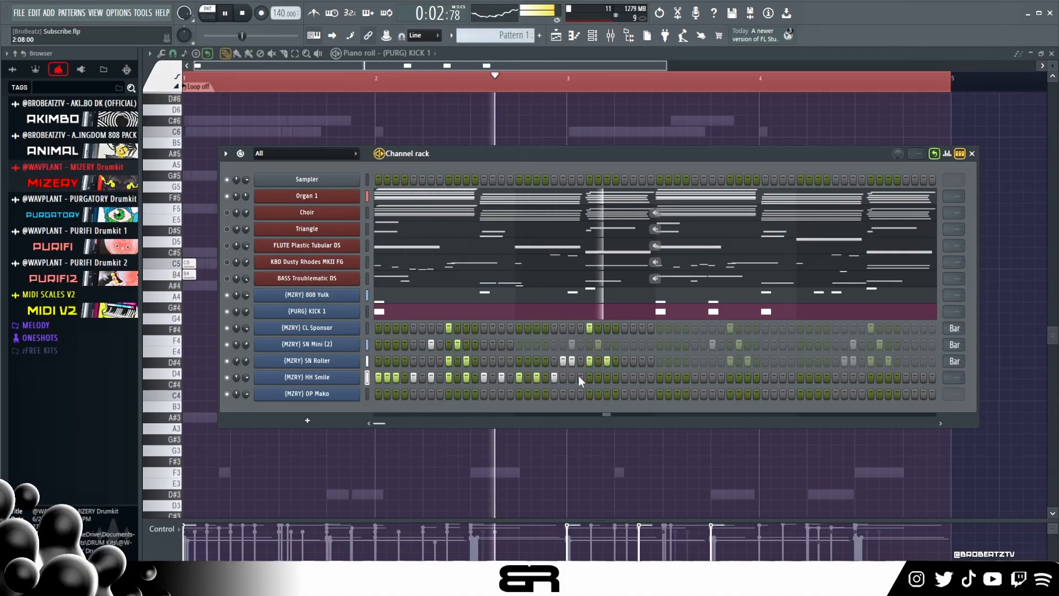
pyautogui.press('space')
pyautogui.press('space')
pyautogui.click(589, 377)
pyautogui.click(625, 377)
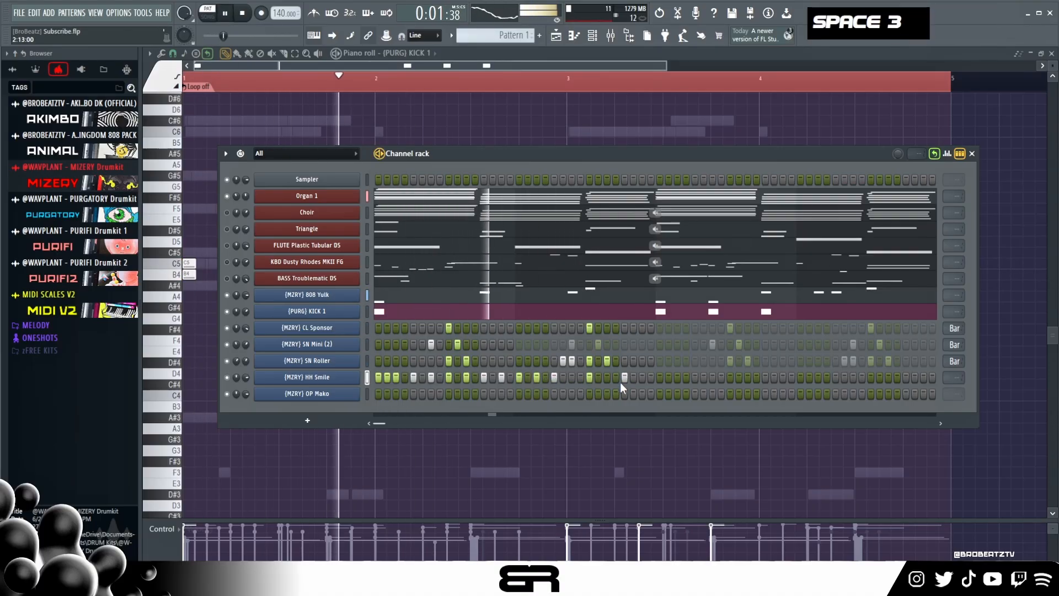
# - Add an OP Mako hit on step 29, loop the HH Smile and OP Mako patterns every 32 steps, and play back the beat
pyautogui.click(624, 394)
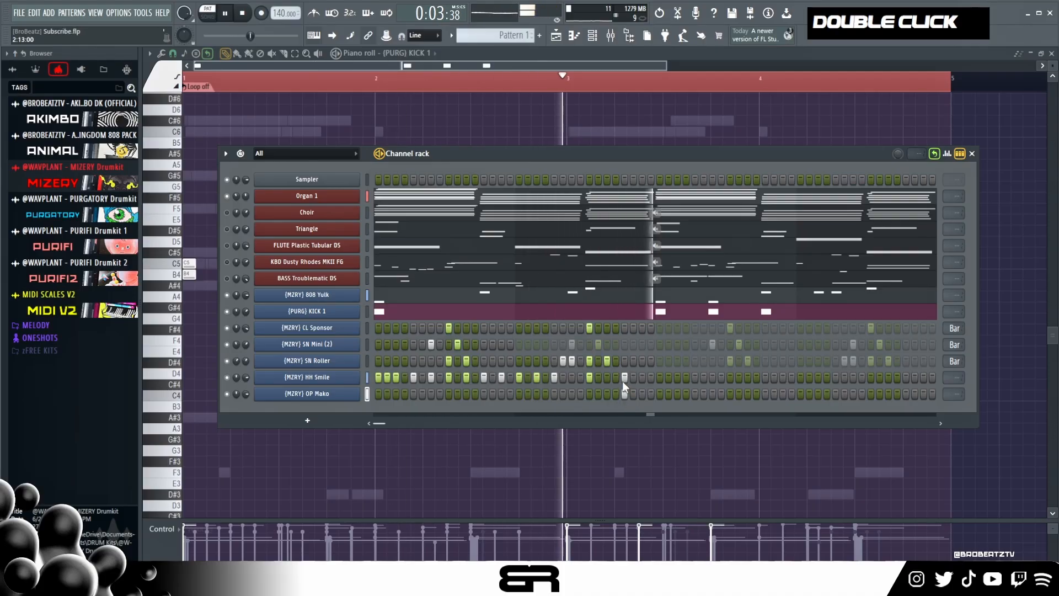
pyautogui.scroll(-1, 954, 378)
pyautogui.scroll(-1, 954, 394)
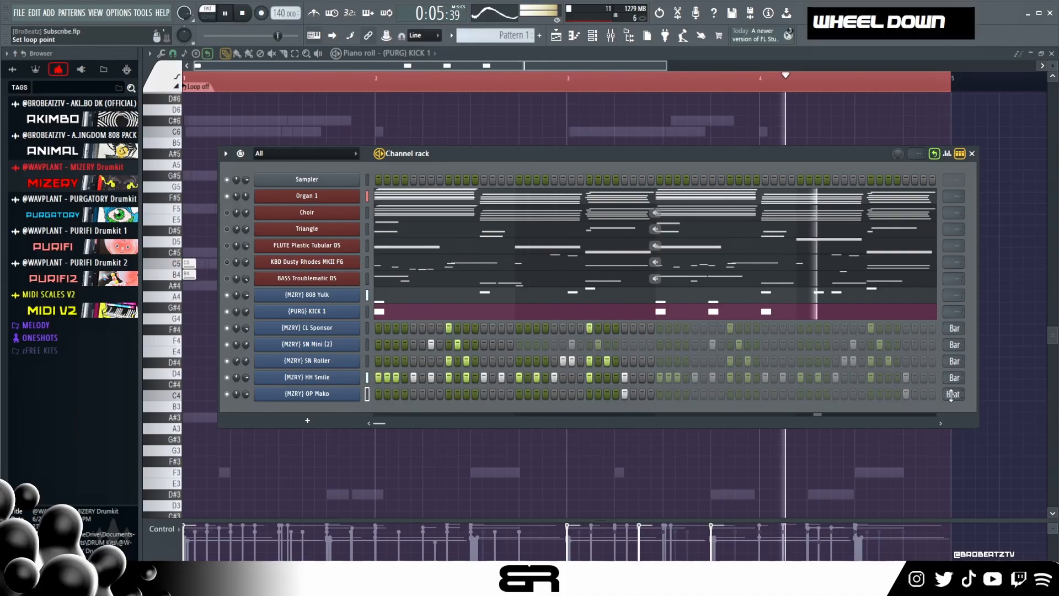
pyautogui.press('space')
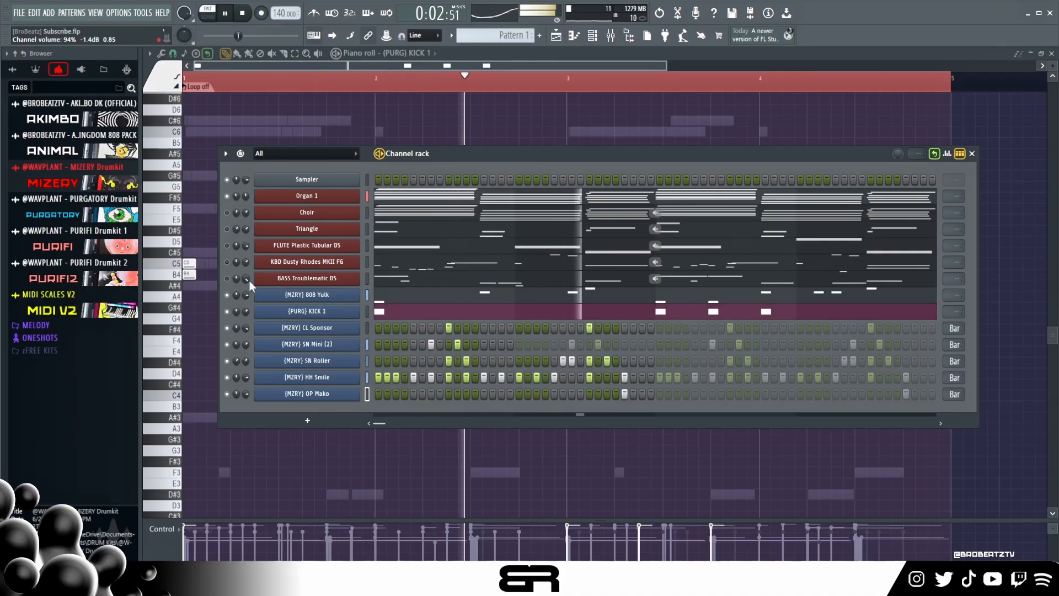
pyautogui.press('space')
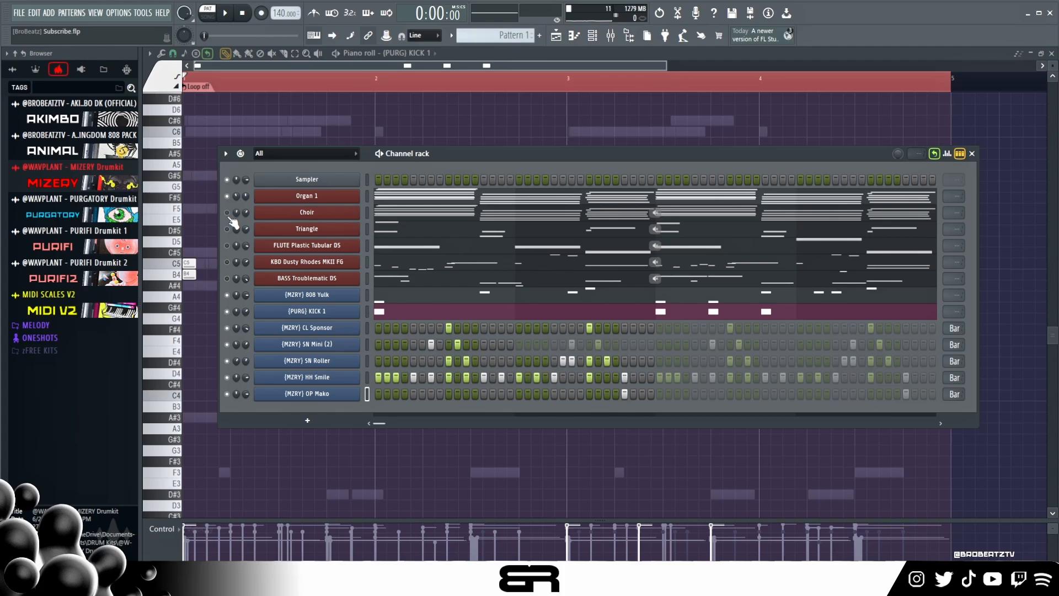
# - Unmute the Choir, Triangle, FLUTE Plastic Tubular DS and KBD Dusty Rhodes MKII FG channels and play the beat
pyautogui.click(227, 213)
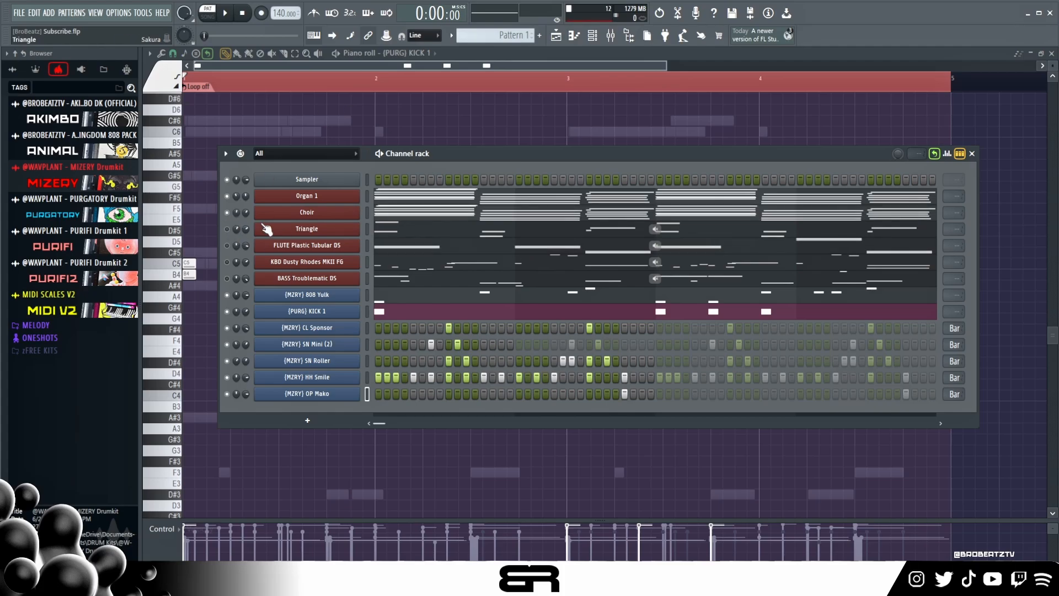
pyautogui.click(227, 229)
pyautogui.click(228, 246)
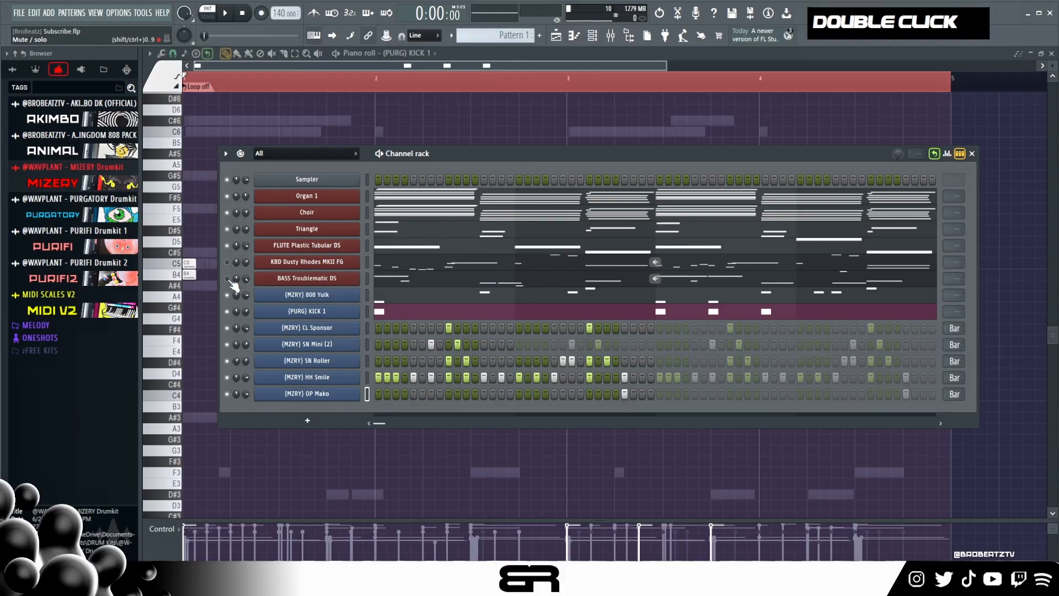
pyautogui.click(227, 262)
pyautogui.press('space')
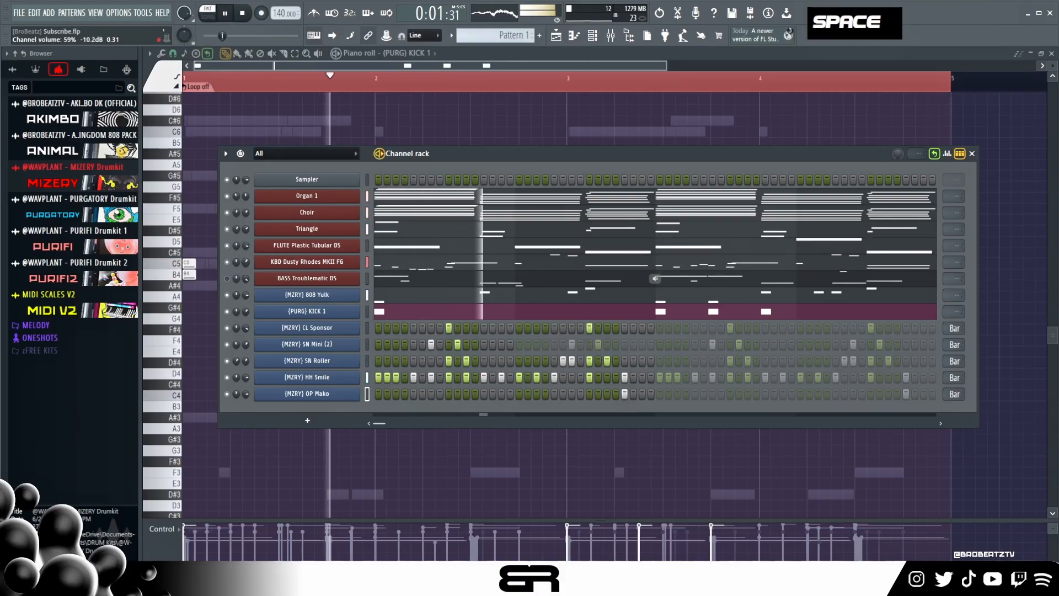
# - Compare the beat with and without KBD Dusty Rhodes MKII FG during playback, leaving that channel muted
pyautogui.click(227, 262)
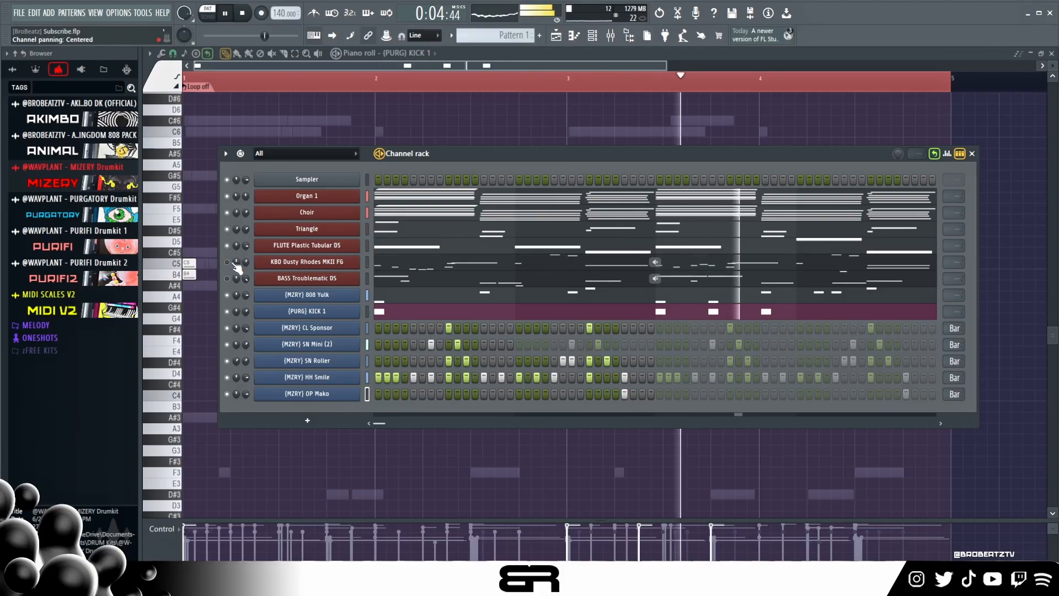
pyautogui.click(227, 262)
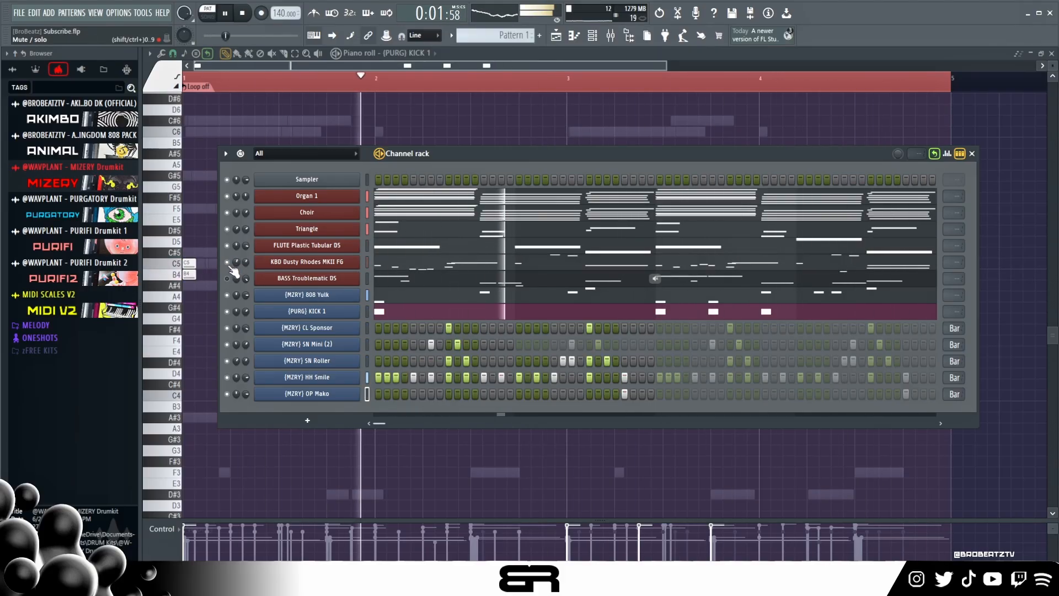
pyautogui.click(228, 264)
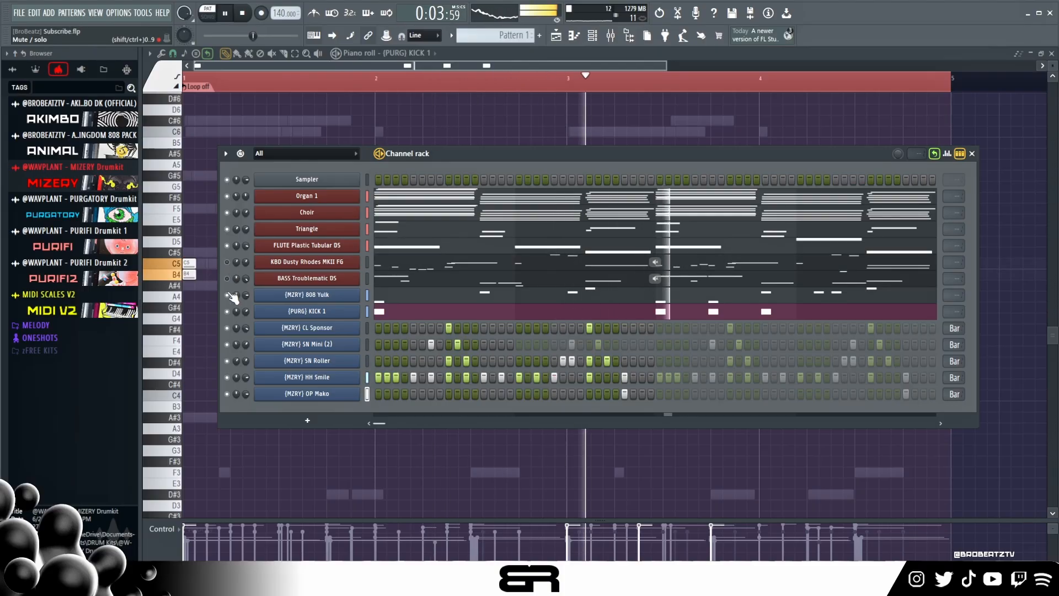
# - Try BASS Troublematic DS in place of the 808, restore both channels' mute states, and play back the beat
pyautogui.click(228, 279)
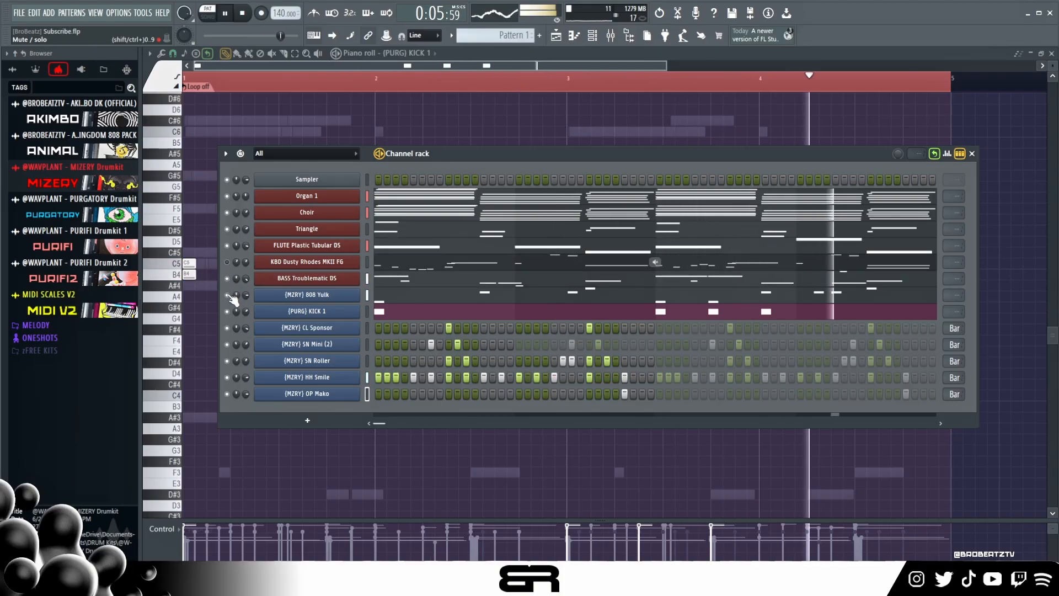
pyautogui.click(227, 295)
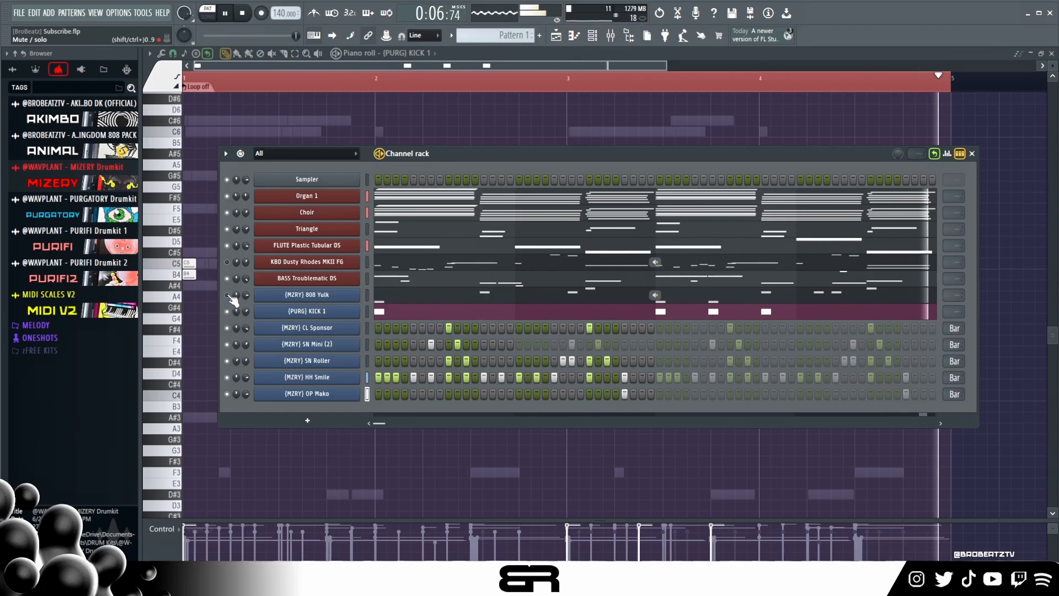
pyautogui.press('space')
pyautogui.click(227, 295)
pyautogui.click(226, 278)
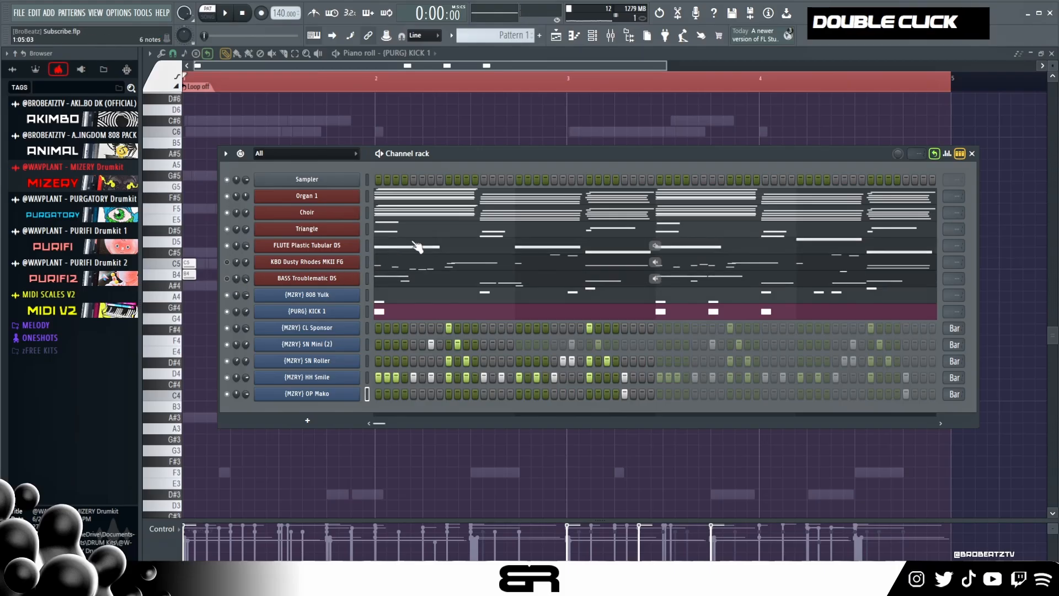
pyautogui.press('space')
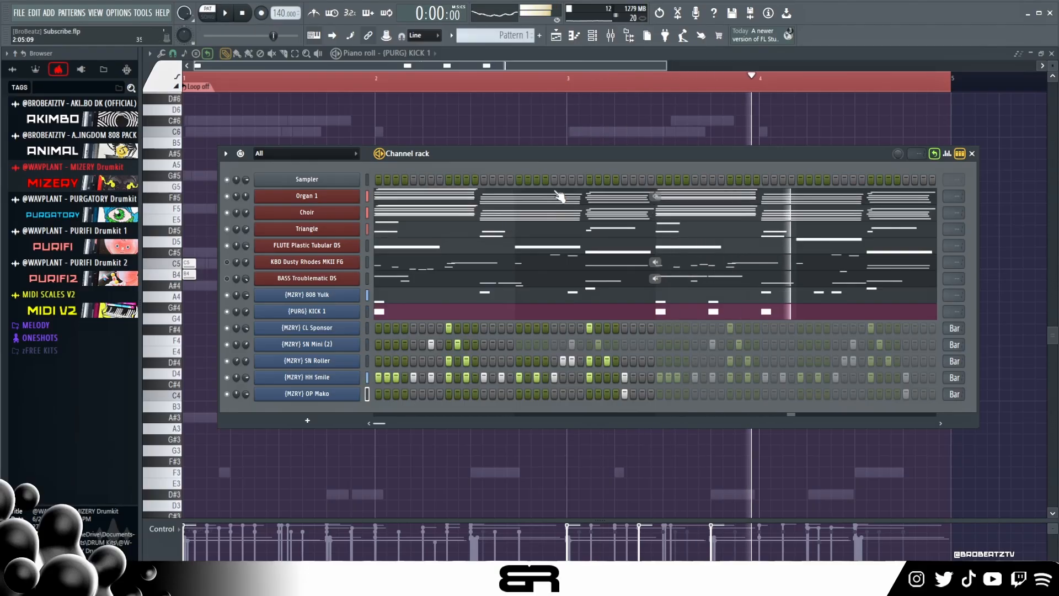
pyautogui.press('space')
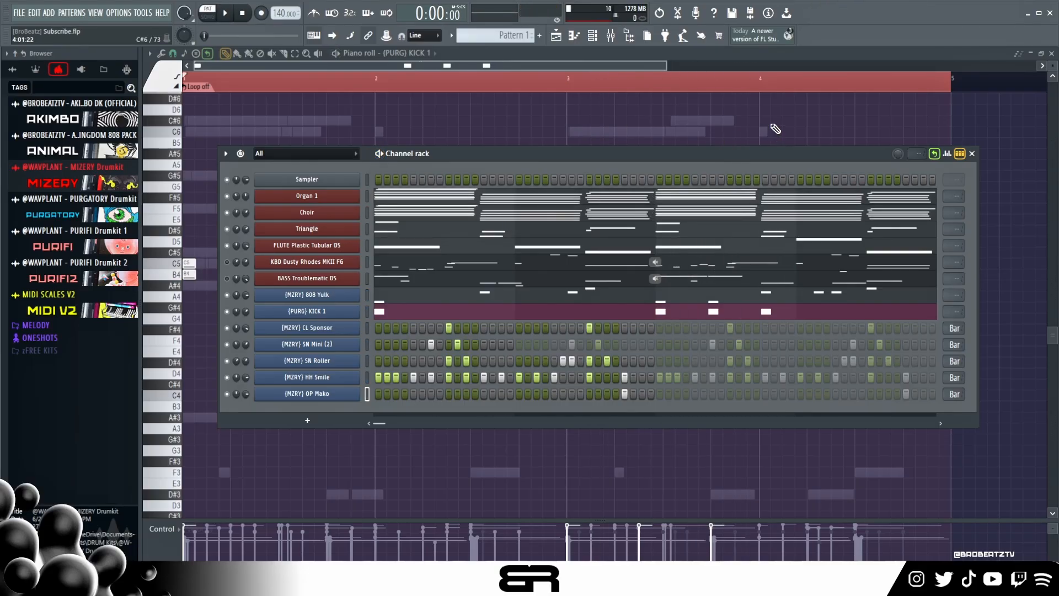
# - Close the channel rack and piano roll, and open the mixer near the middle of the workspace
pyautogui.click(972, 154)
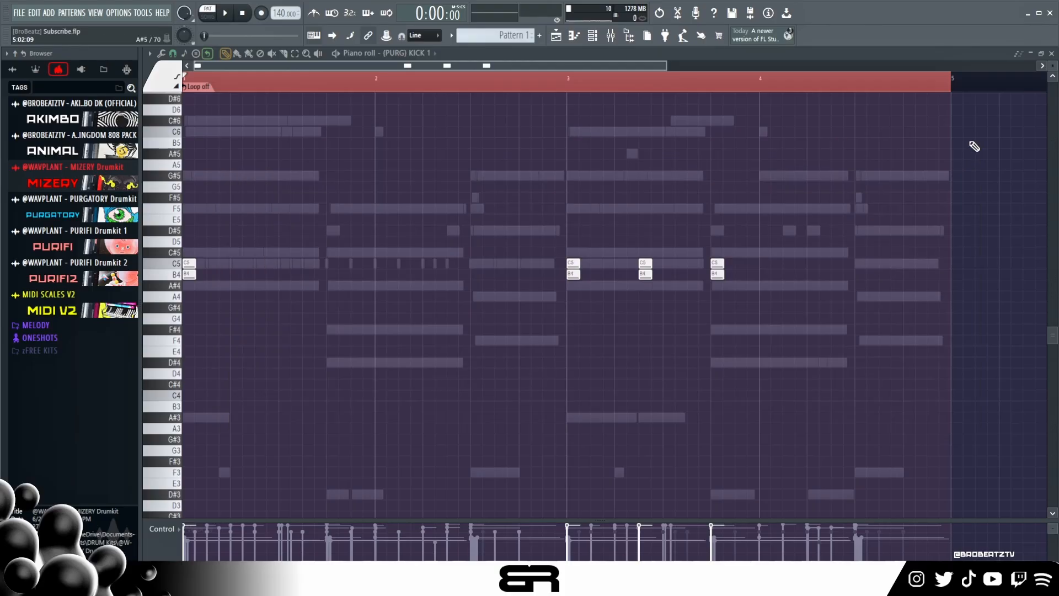
pyautogui.click(1051, 54)
pyautogui.click(612, 38)
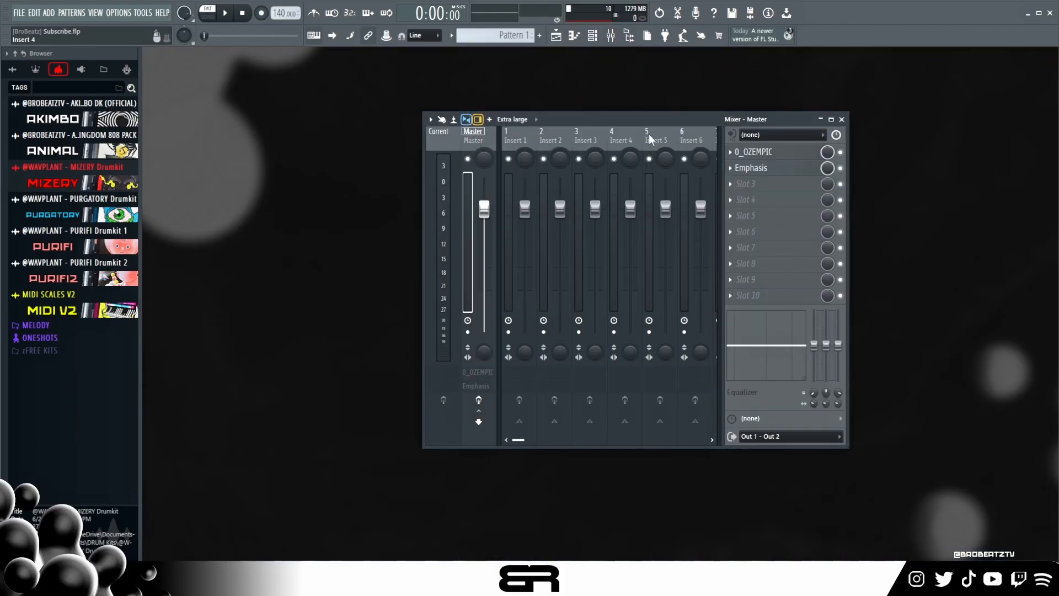
pyautogui.moveTo(719, 118); pyautogui.dragTo(641, 111)
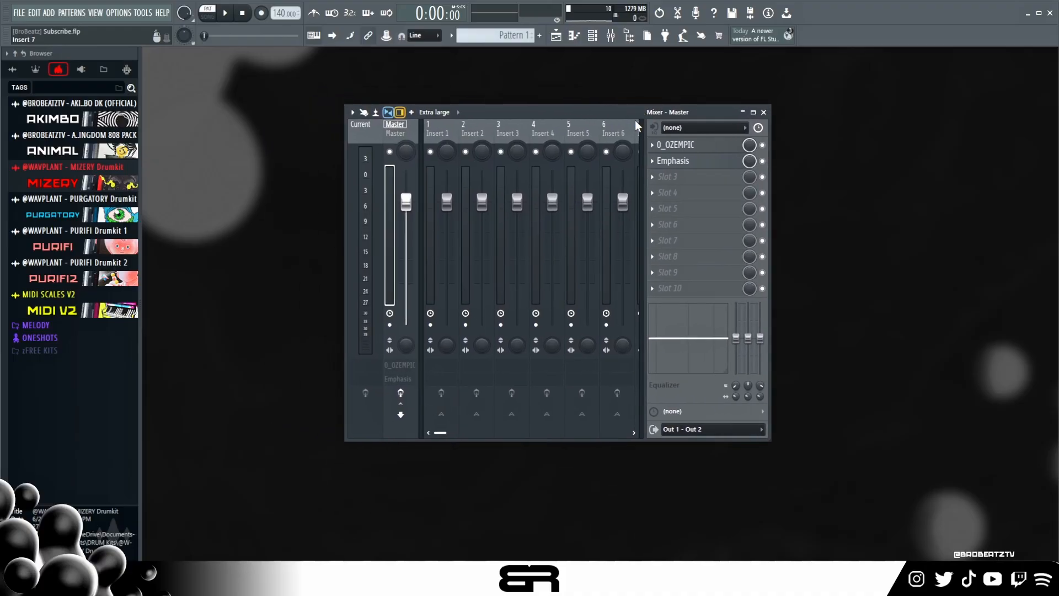
# - Open the 0_OZEMPIC equalizer on the Master track and set its band mix to 100%
pyautogui.click(685, 149)
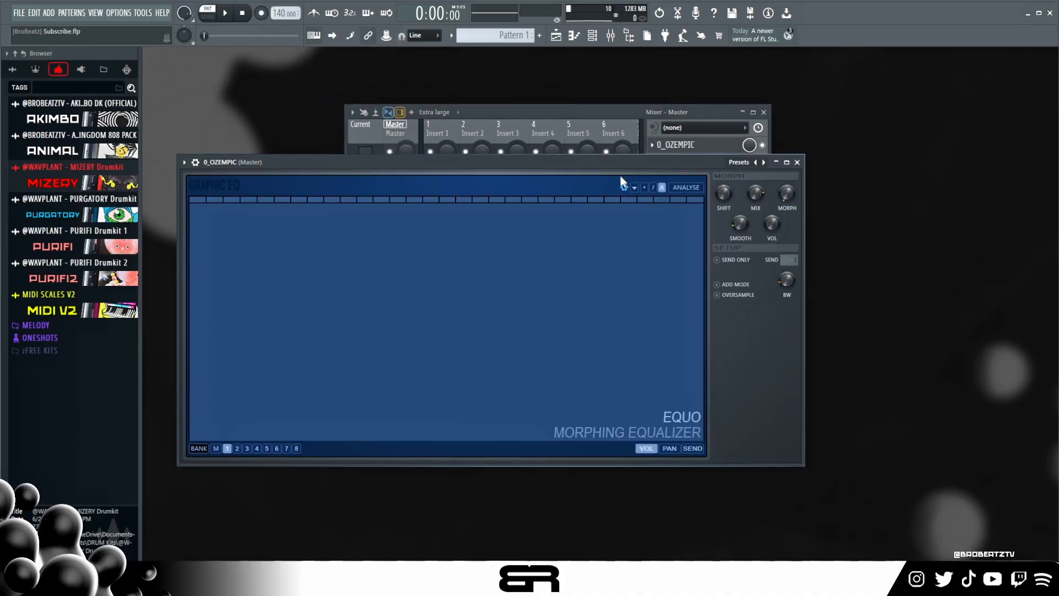
pyautogui.moveTo(641, 160); pyautogui.dragTo(781, 447)
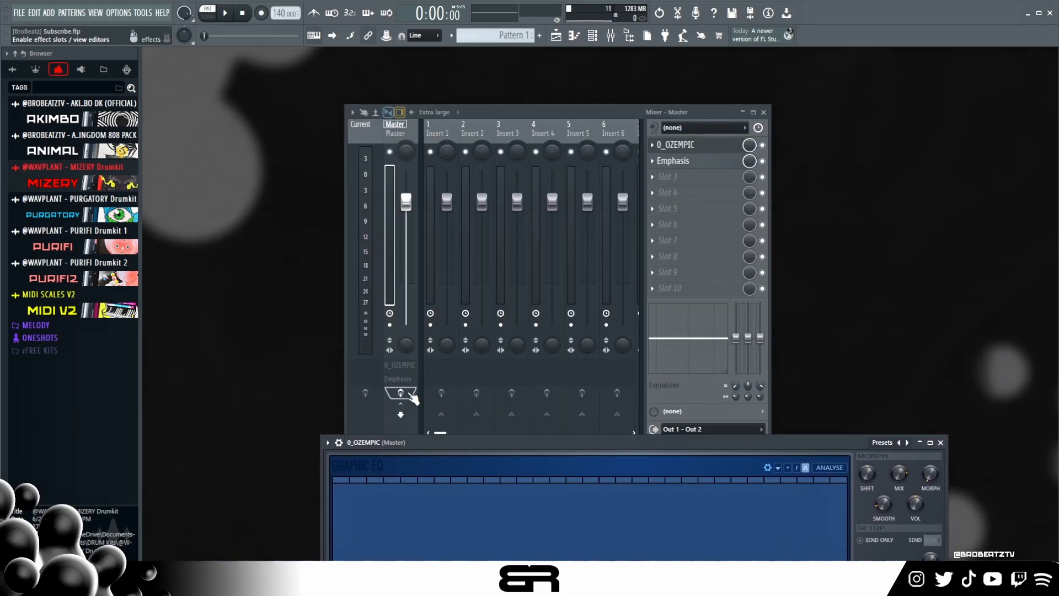
pyautogui.moveTo(506, 442); pyautogui.dragTo(451, 133)
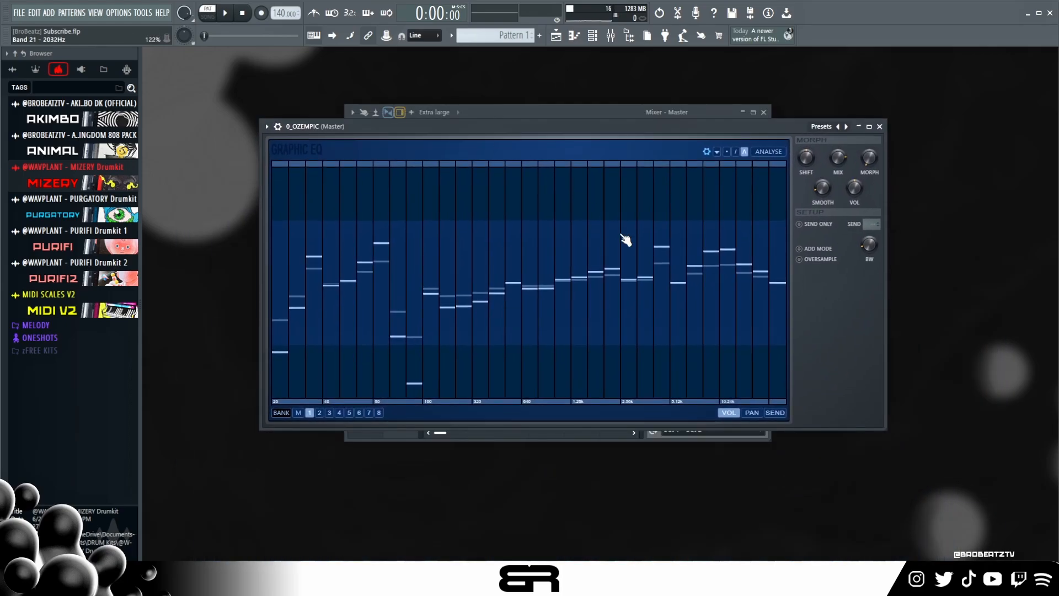
pyautogui.moveTo(837, 157)
pyautogui.mouseDown()
pyautogui.moveTo(838, 215)
pyautogui.moveTo(839, 159)
pyautogui.mouseUp()
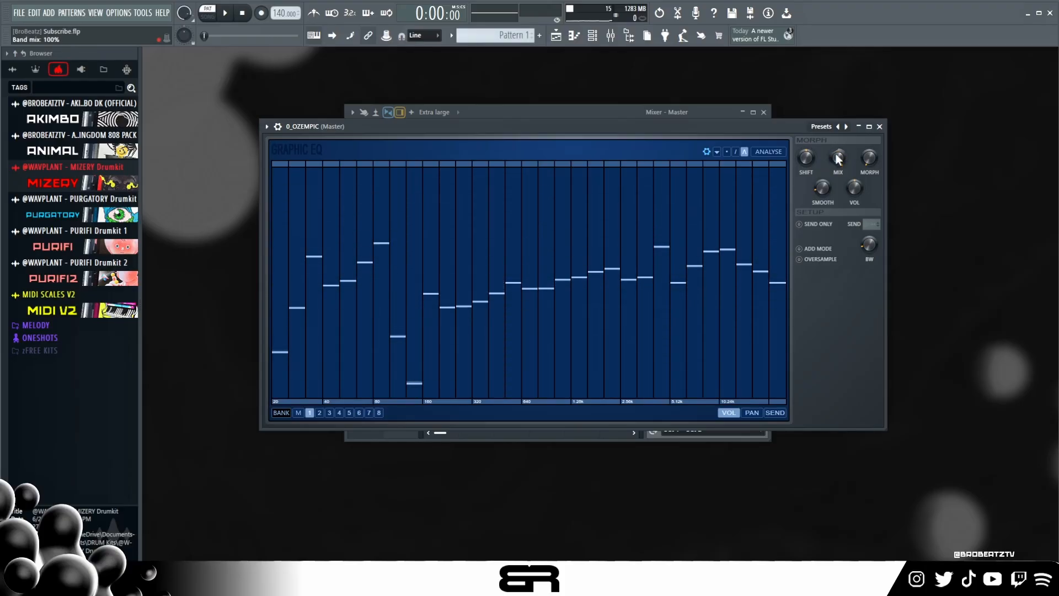
# - Examine the 0_OZEMPIC equalizer curve alongside the Master track's effect chain
pyautogui.moveTo(772, 127)
pyautogui.mouseDown()
pyautogui.moveTo(778, 170)
pyautogui.moveTo(771, 138)
pyautogui.mouseUp()
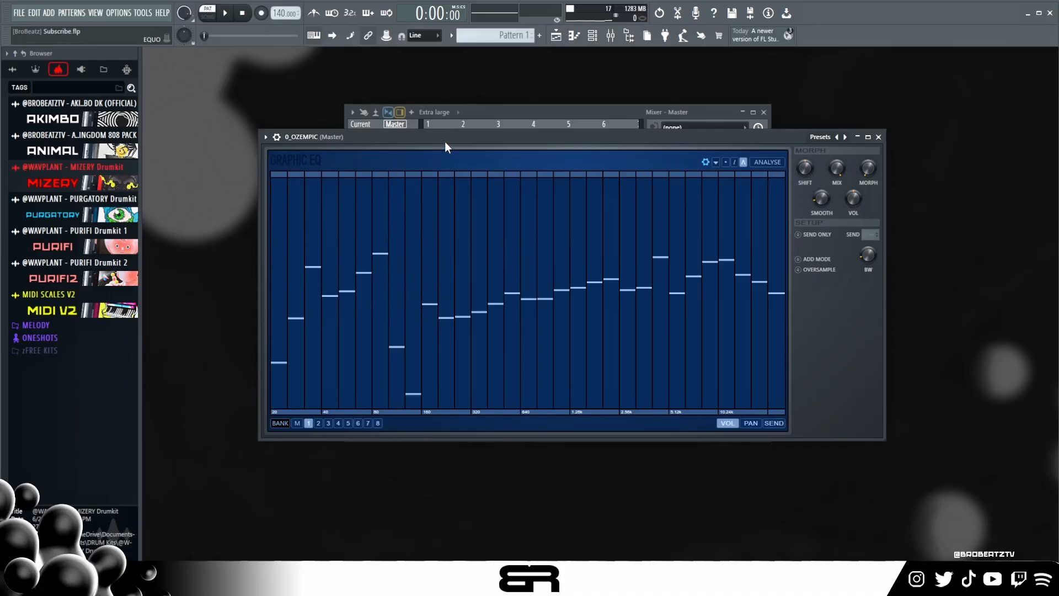
pyautogui.moveTo(446, 143); pyautogui.dragTo(454, 205)
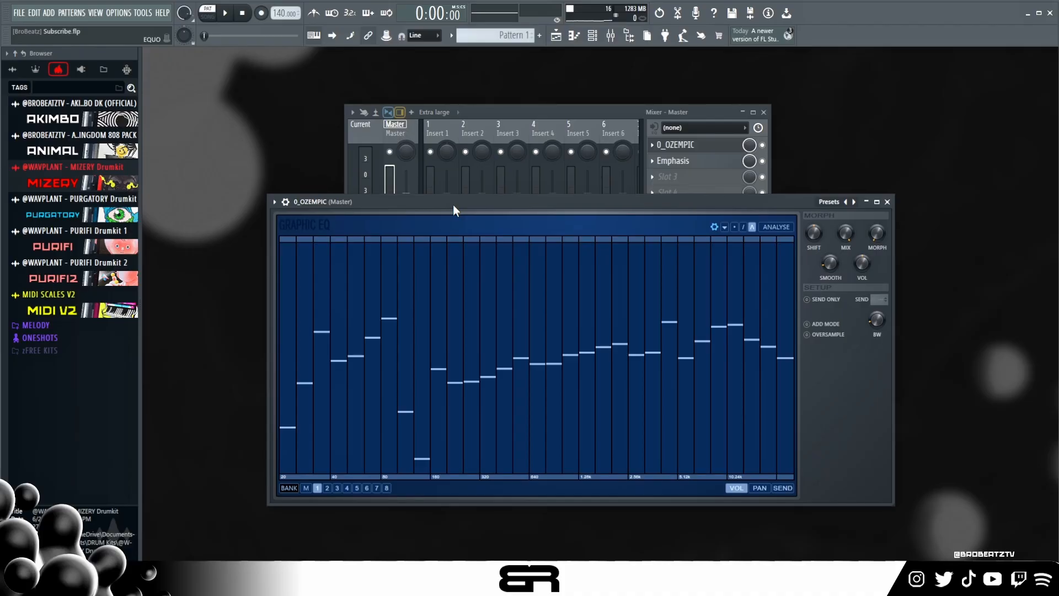
pyautogui.moveTo(454, 205); pyautogui.dragTo(448, 183)
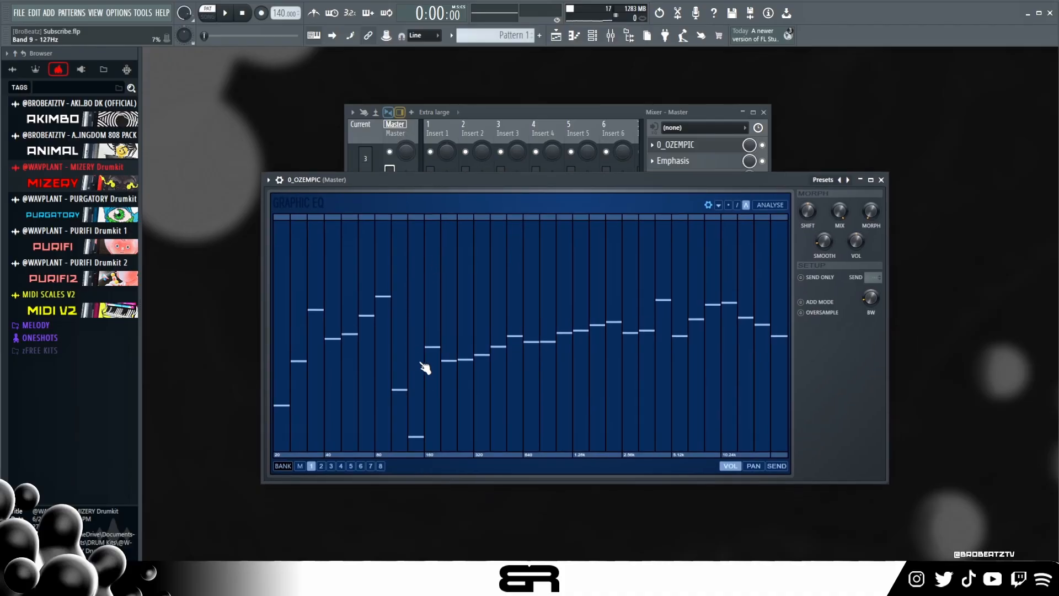
pyautogui.click(626, 110)
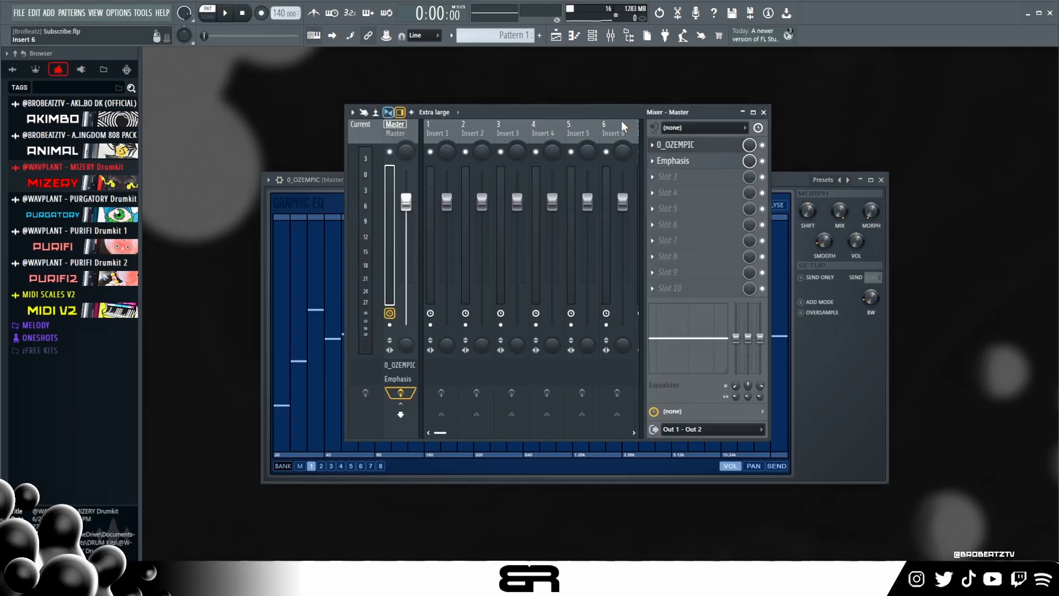
pyautogui.click(782, 179)
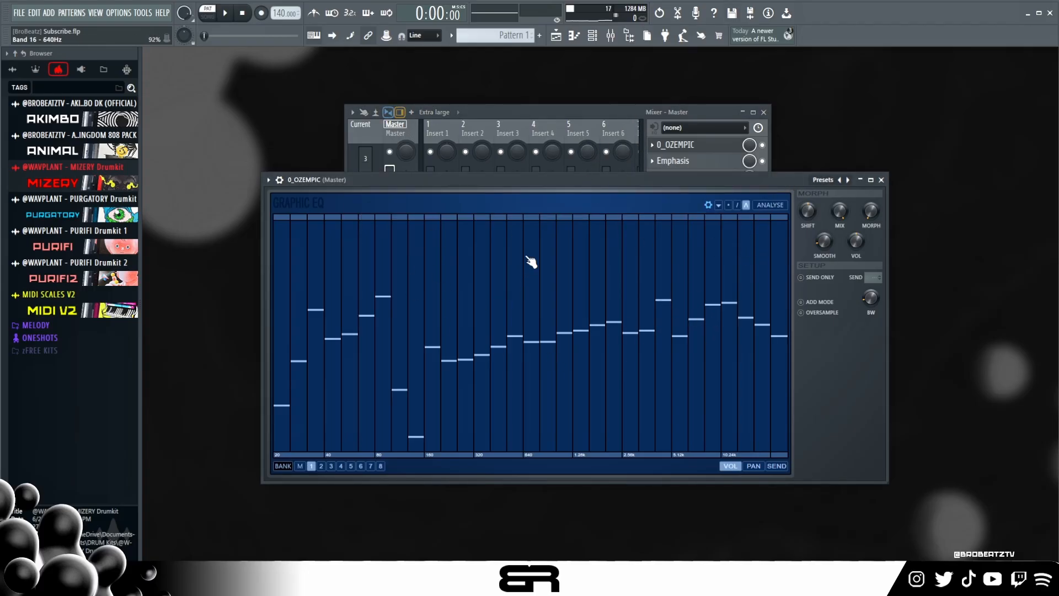
# - Open the Emphasis effect on the Master track and examine its gain, enhancement, routing and output settings
pyautogui.click(497, 111)
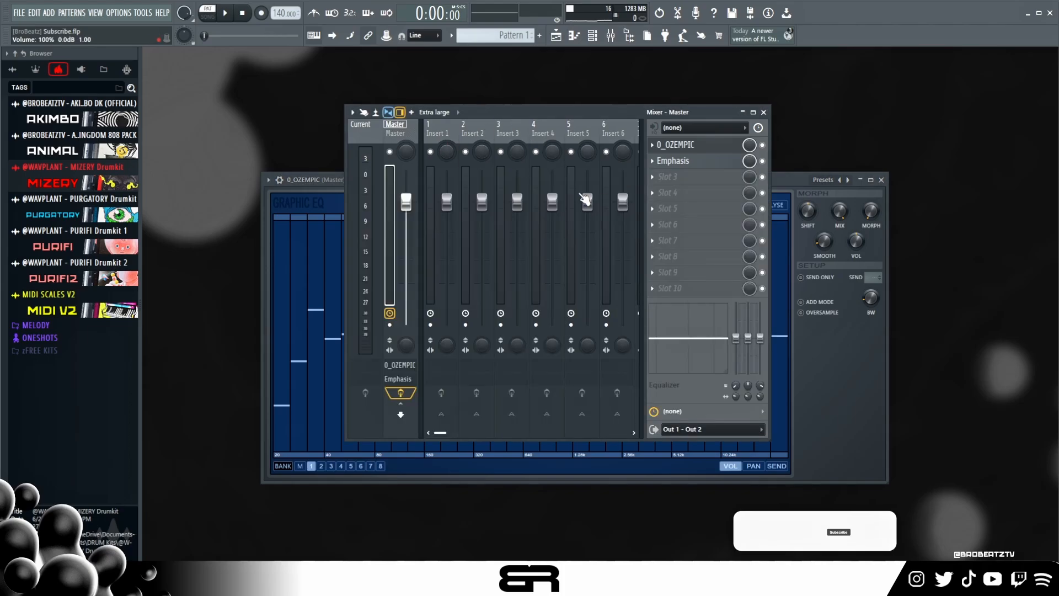
pyautogui.click(699, 162)
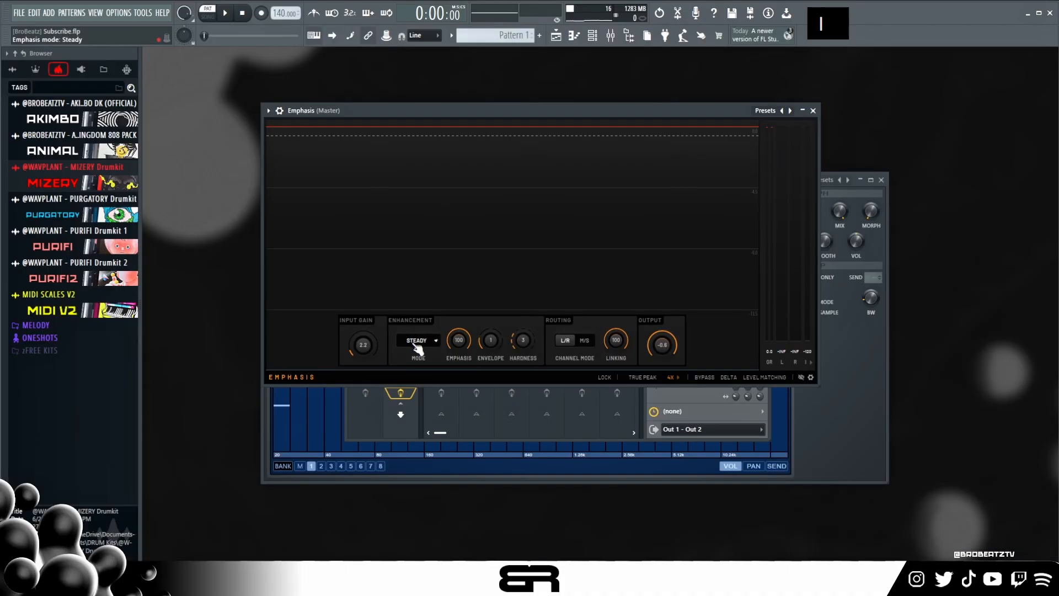
pyautogui.doubleClick(418, 343)
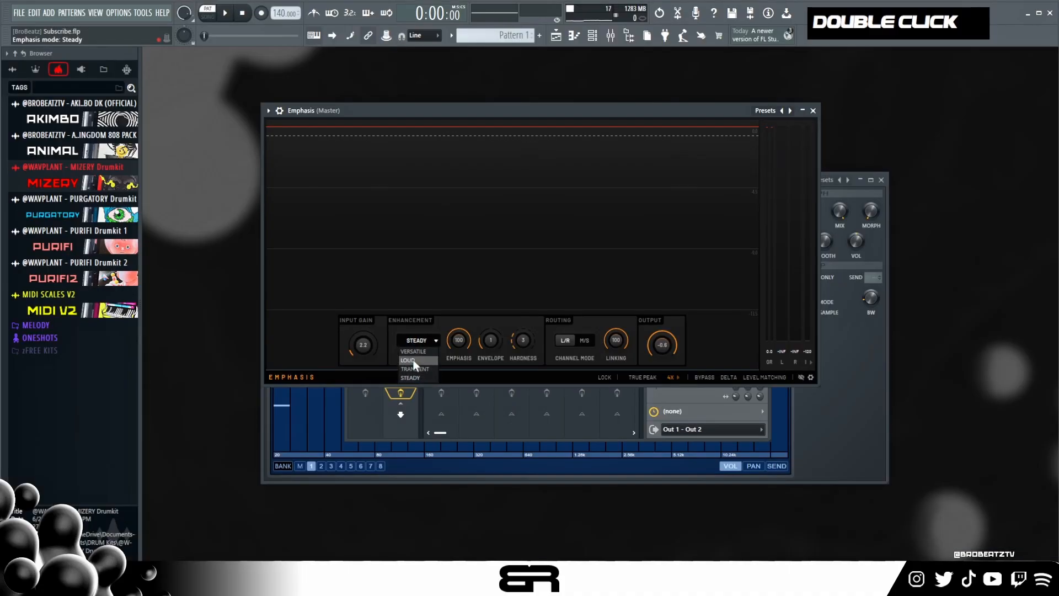
# - Close Emphasis, disable it on the Master track, and bring up the 0_OZEMPIC equalizer near the workspace centre during playback
pyautogui.click(814, 113)
pyautogui.press('space')
pyautogui.click(763, 162)
pyautogui.click(724, 146)
pyautogui.click(725, 146)
pyautogui.moveTo(681, 185); pyautogui.dragTo(677, 149)
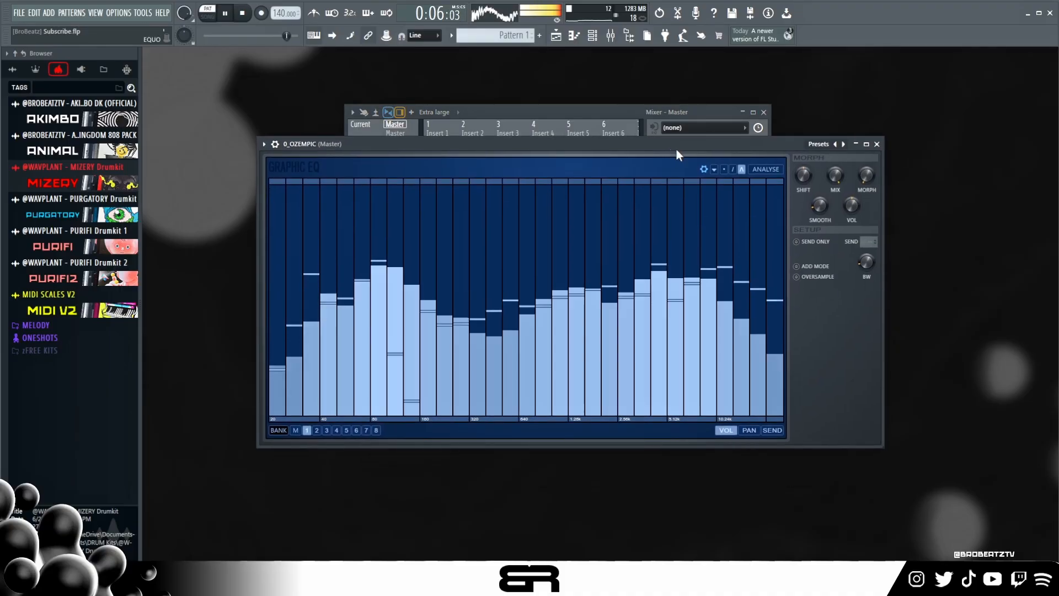
pyautogui.press('space')
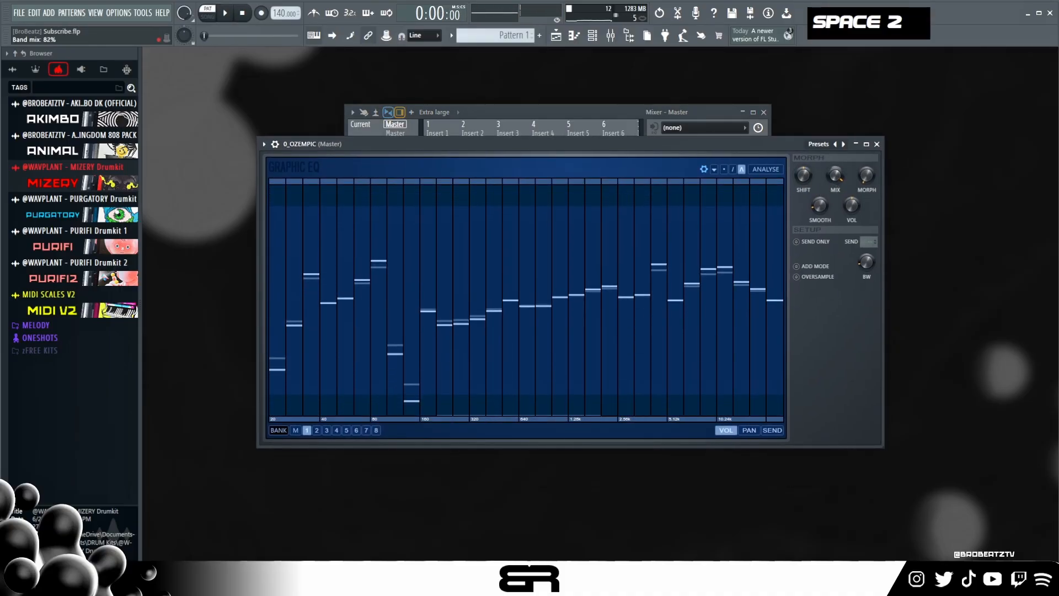
# - Lower the 0_OZEMPIC band mix below 67% during playback, and close the equalizer
pyautogui.press('space')
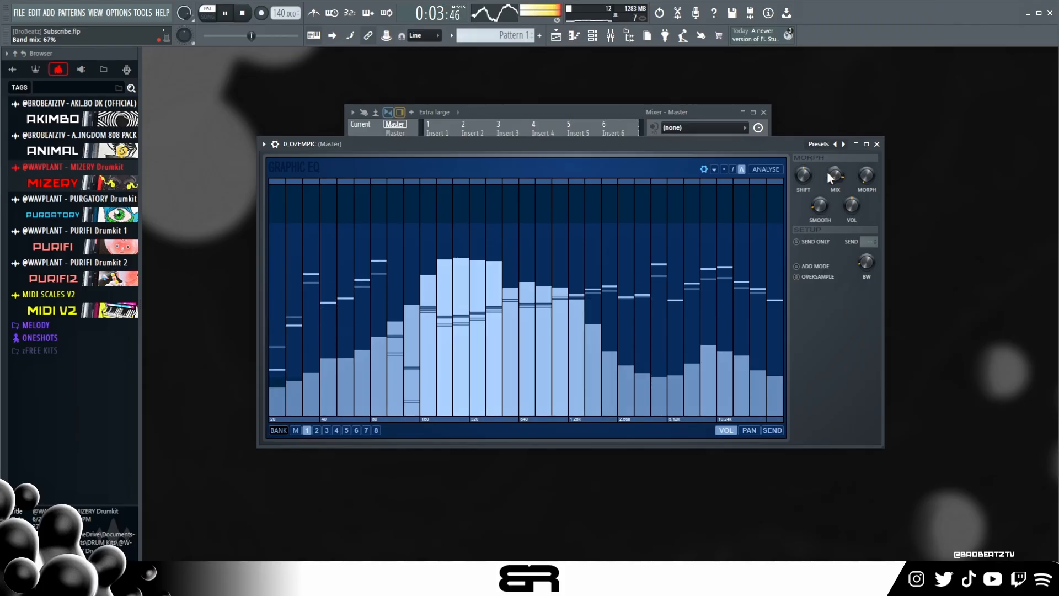
pyautogui.moveTo(830, 174)
pyautogui.mouseDown()
pyautogui.moveTo(830, 189)
pyautogui.moveTo(834, 168)
pyautogui.mouseUp()
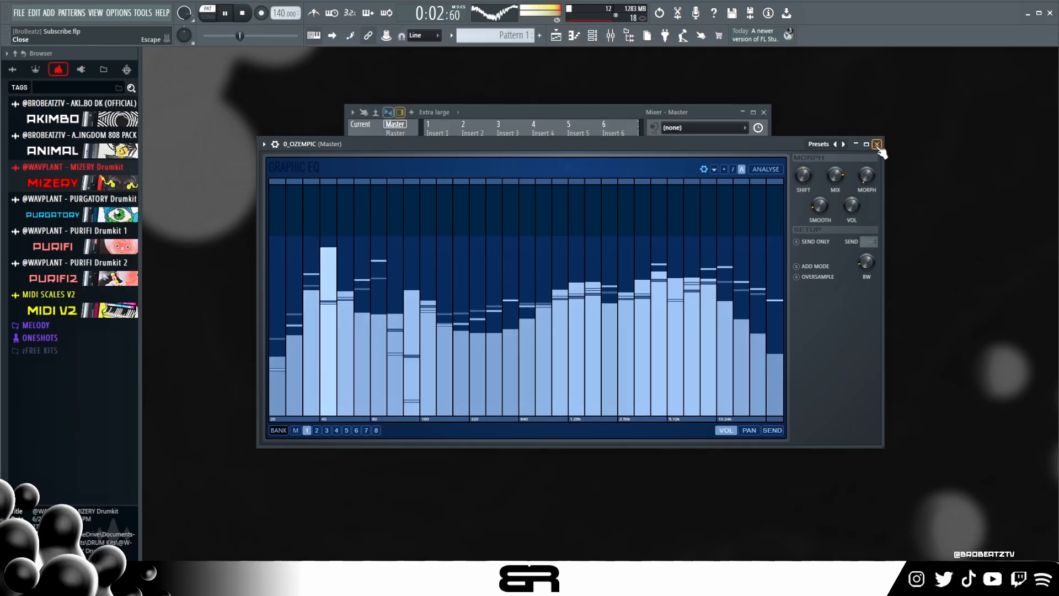
pyautogui.click(877, 145)
pyautogui.press('space')
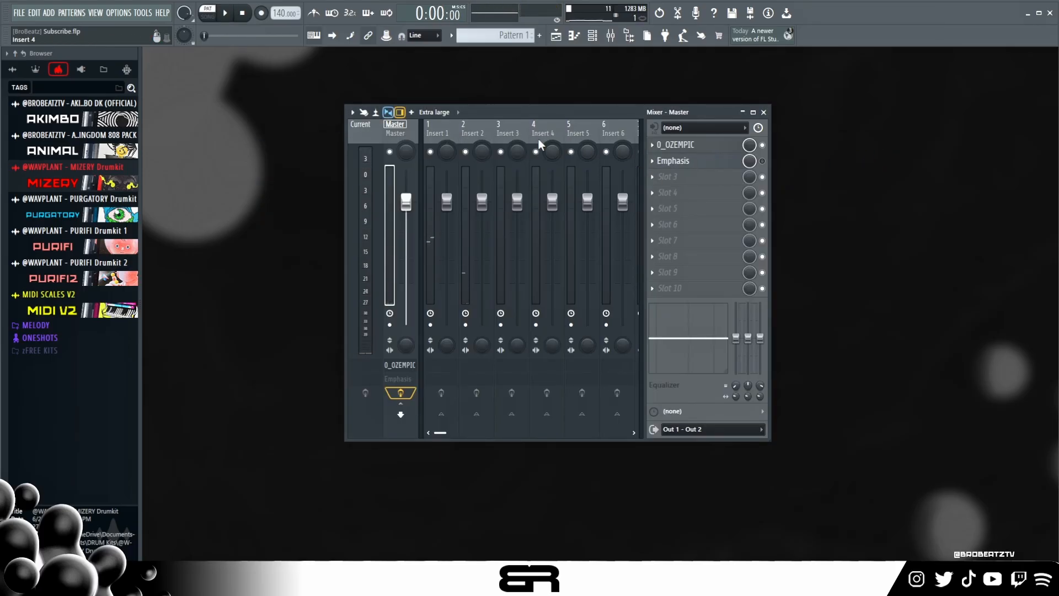
# - Cut the low-shelf EQ band of mixer Insert 1 to about -7.3 at 173 Hz, and return to the Master track
pyautogui.click(449, 132)
pyautogui.doubleClick(648, 331)
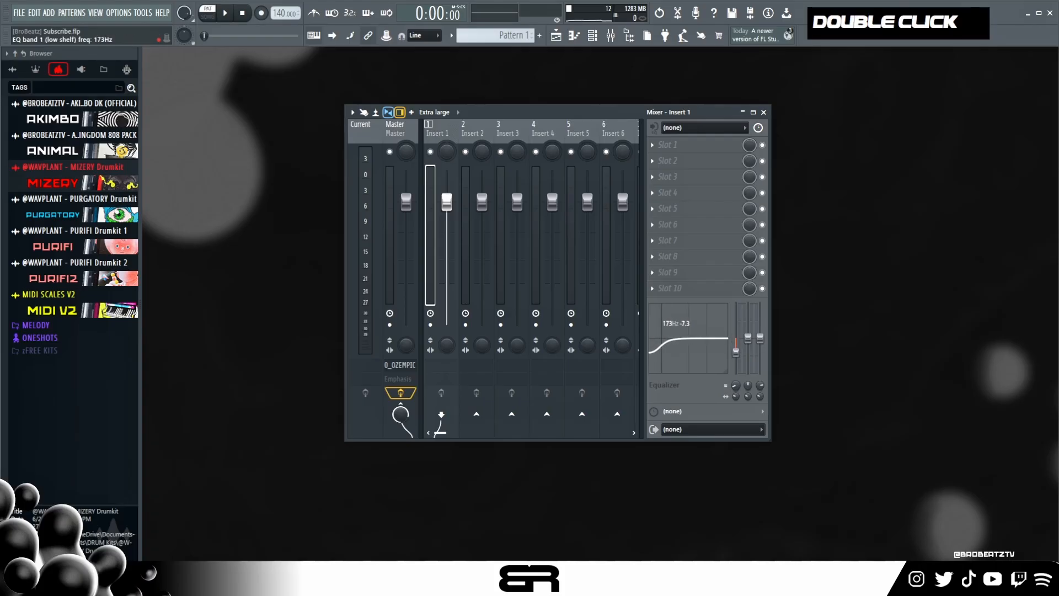
pyautogui.click(402, 133)
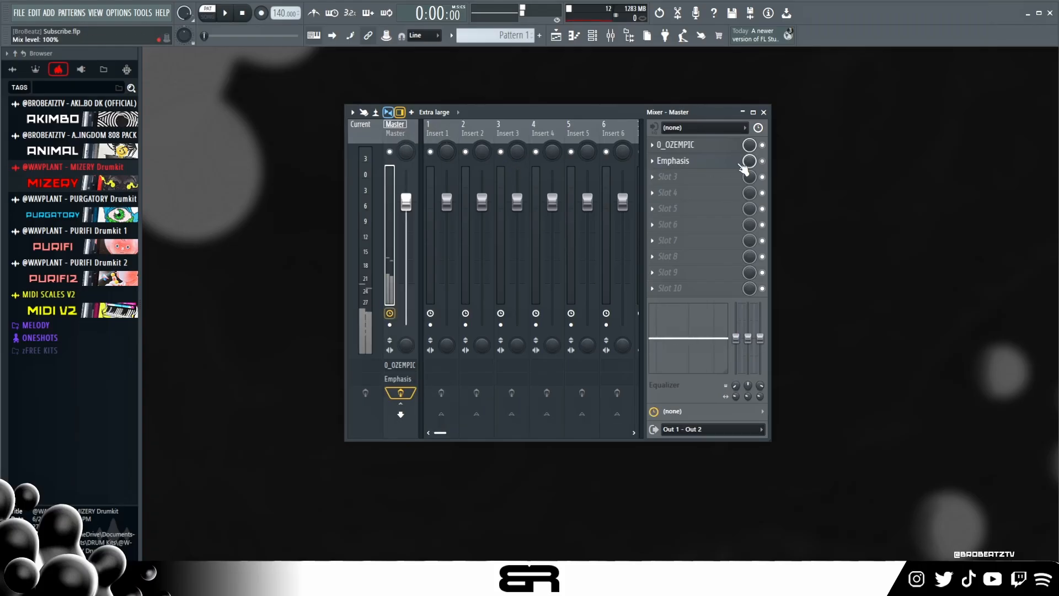
# - Re-enable Emphasis on the Master track, open it, and enlarge and reposition its window above the mixer
pyautogui.doubleClick(712, 167)
pyautogui.moveTo(666, 120); pyautogui.dragTo(643, 96)
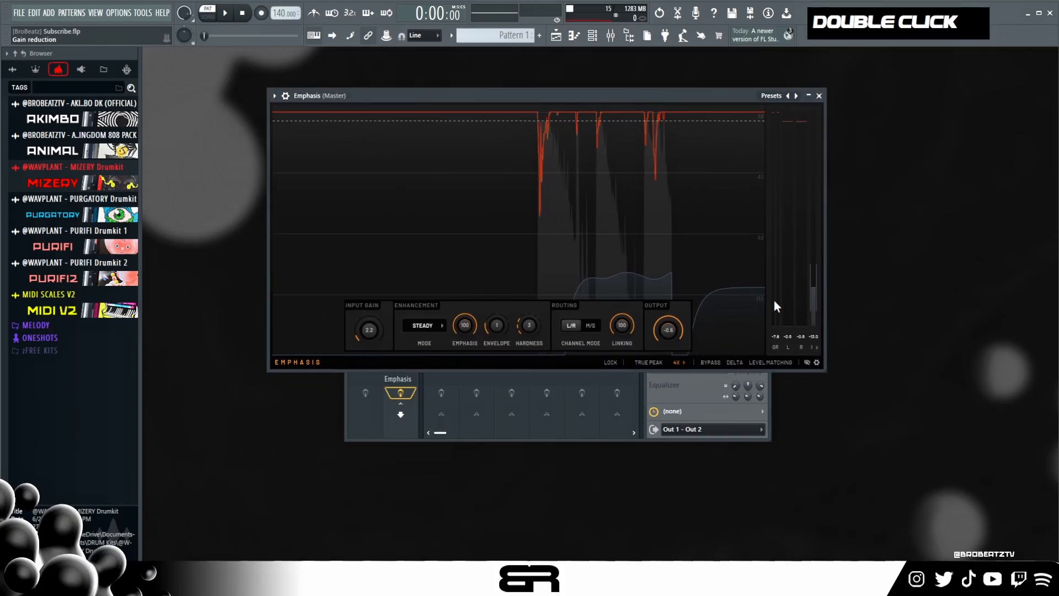
pyautogui.moveTo(824, 370); pyautogui.dragTo(908, 436)
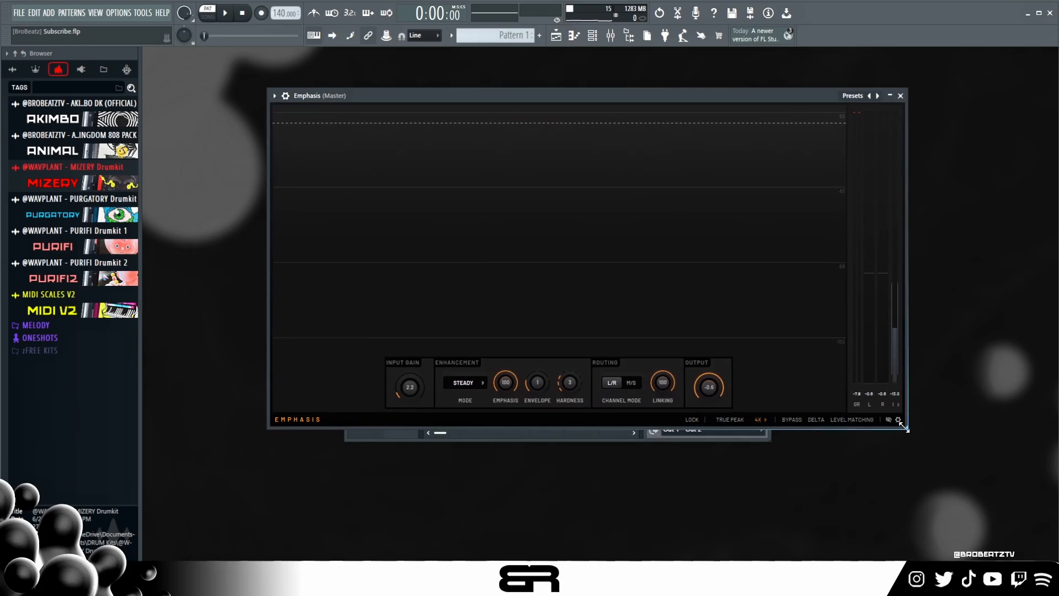
pyautogui.moveTo(657, 96); pyautogui.dragTo(643, 77)
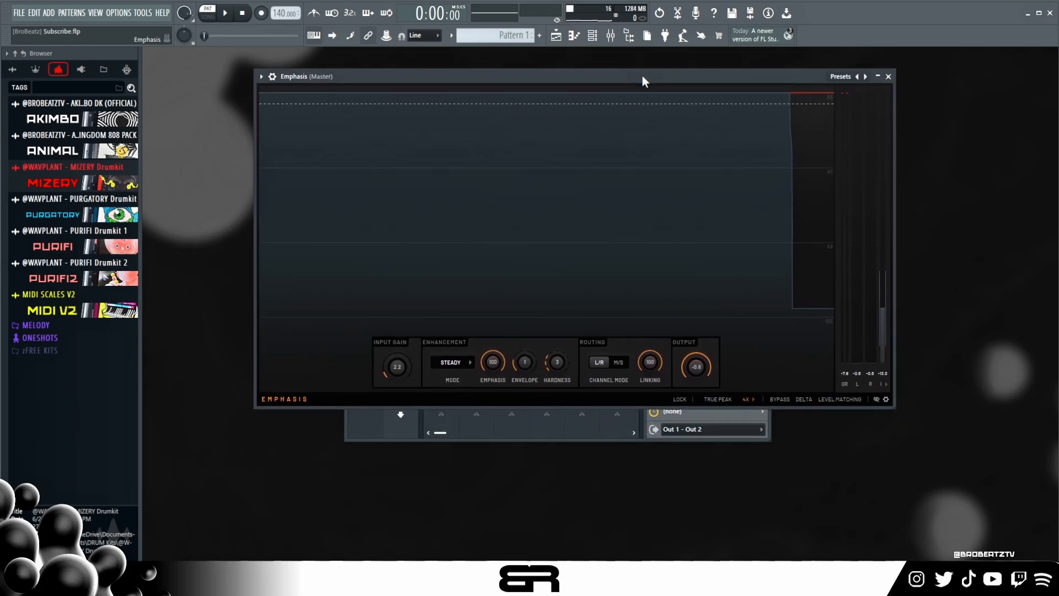
# - Try an Emphasis input gain of 6.3 dB during playback, and lower it to 4.2 dB
pyautogui.doubleClick(398, 367)
pyautogui.press('space')
pyautogui.moveTo(399, 366); pyautogui.dragTo(399, 331)
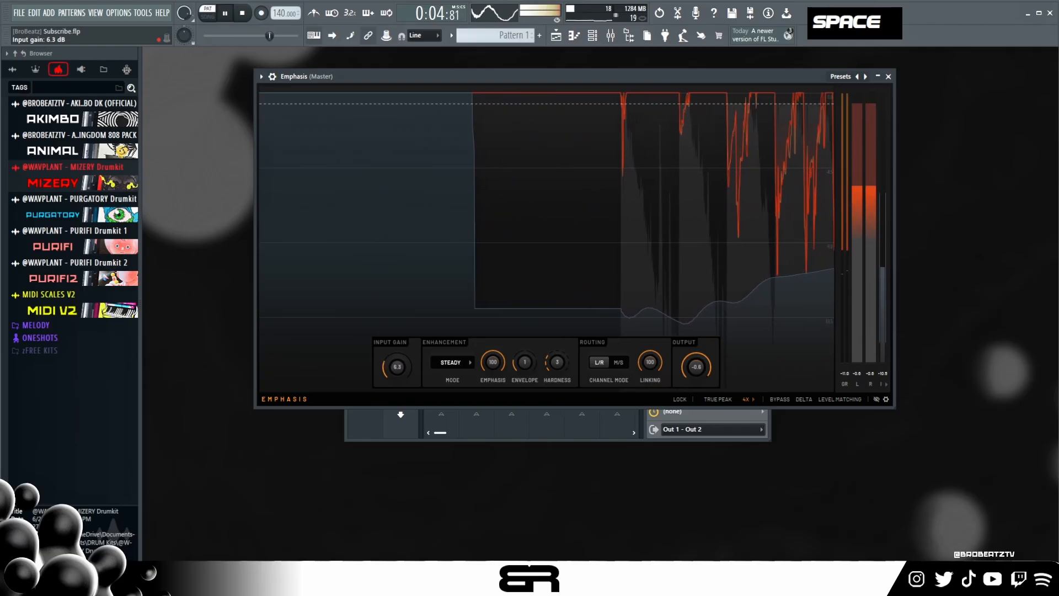
pyautogui.press('space')
pyautogui.moveTo(400, 367); pyautogui.dragTo(399, 378)
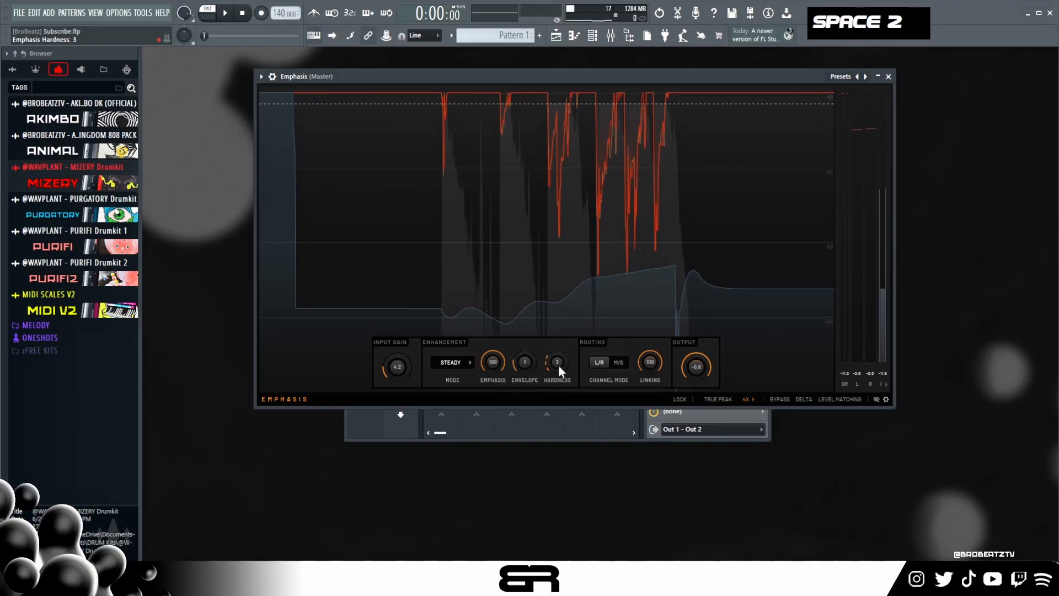
# - Try Emphasis hardness values of 7 and 0 during playback, and return the hardness to 3
pyautogui.press('space')
pyautogui.moveTo(559, 364); pyautogui.dragTo(558, 356)
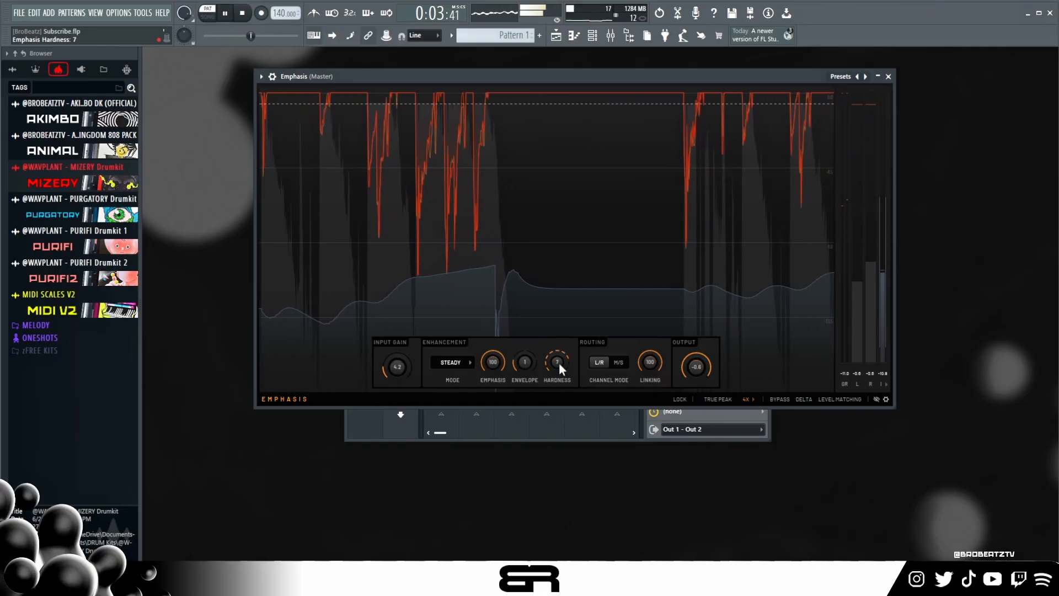
pyautogui.moveTo(559, 362); pyautogui.dragTo(559, 371)
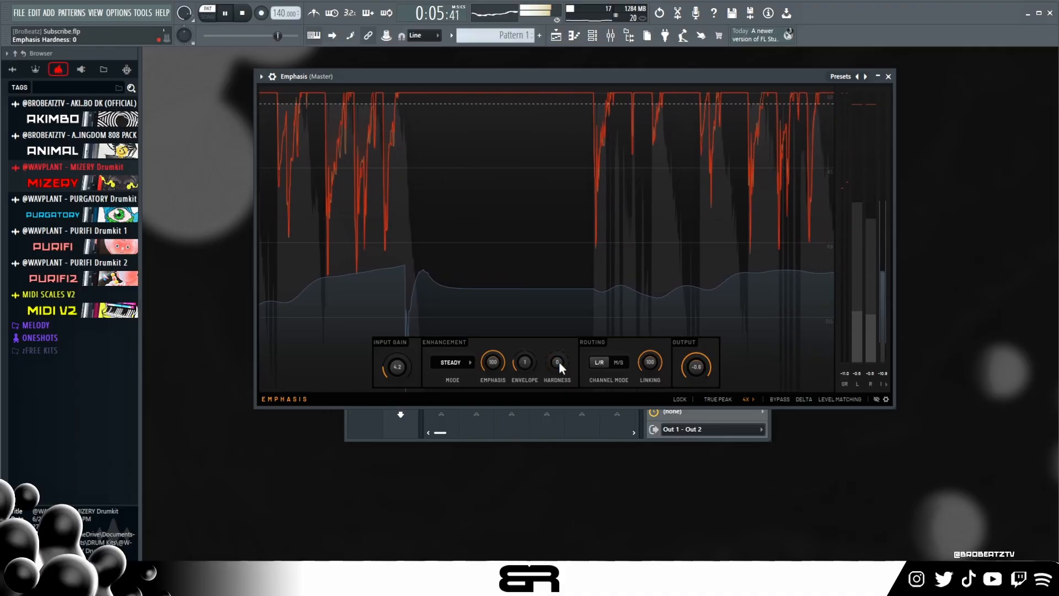
pyautogui.press('space')
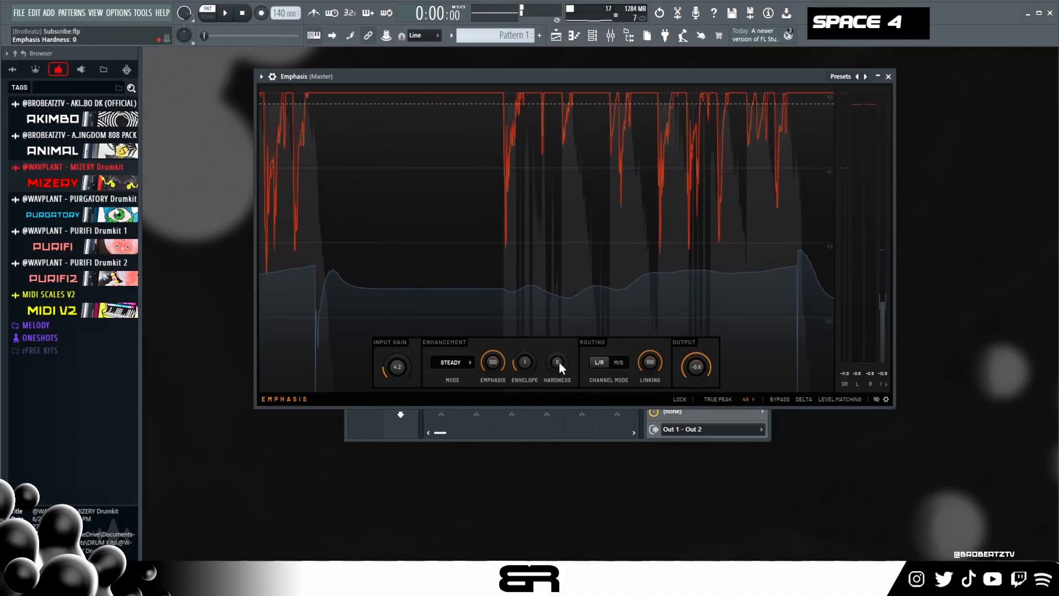
pyautogui.moveTo(558, 362); pyautogui.dragTo(558, 358)
# - Set the Emphasis input gain to 2.7 dB, audition the Versatile, Loud and Transient modes, and return to Steady
pyautogui.moveTo(407, 365); pyautogui.dragTo(406, 373)
pyautogui.press('space')
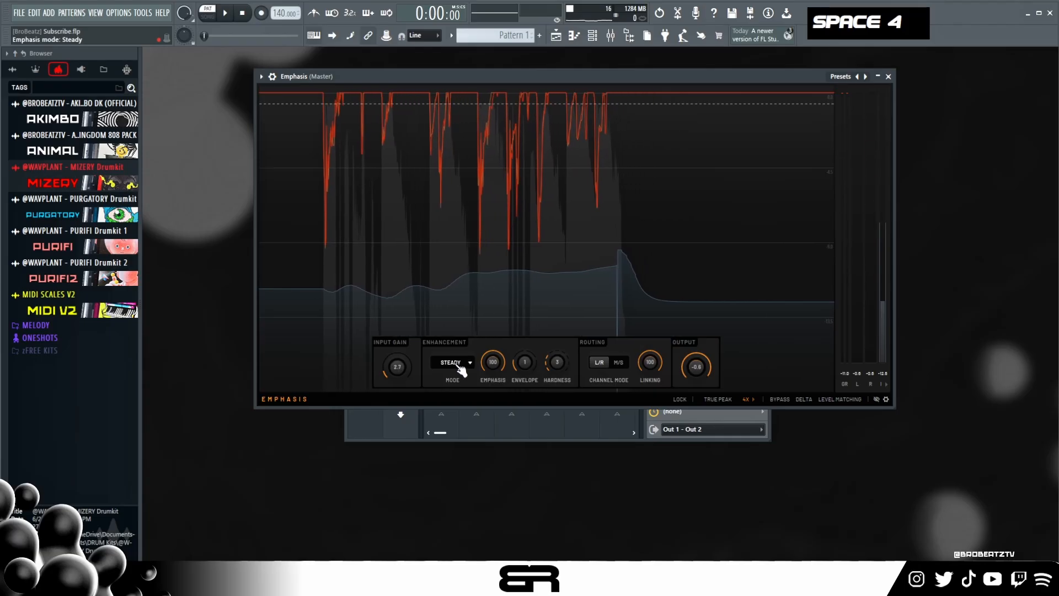
pyautogui.click(456, 363)
pyautogui.click(456, 374)
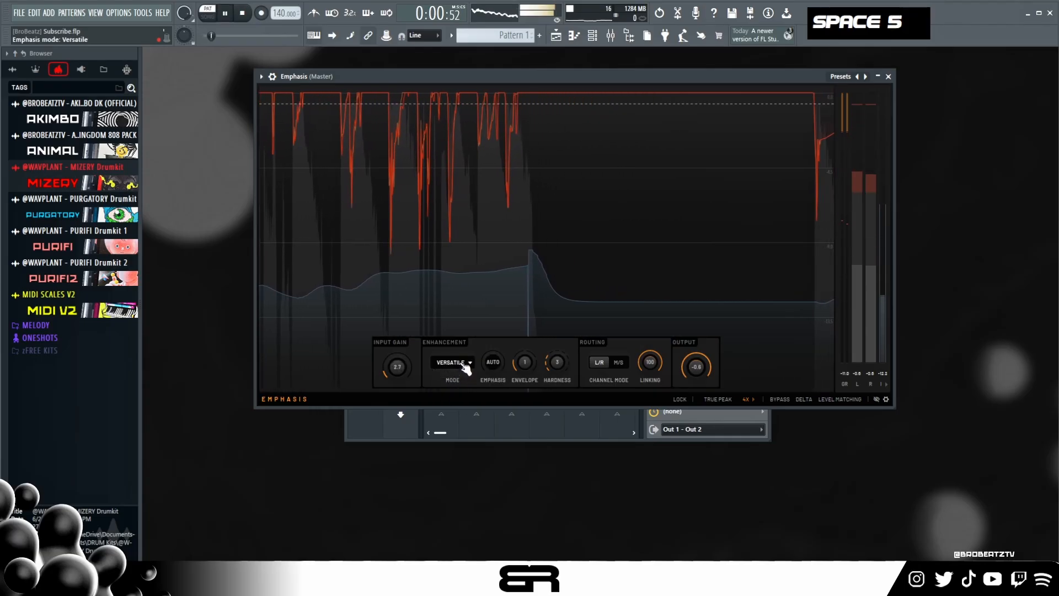
pyautogui.click(460, 362)
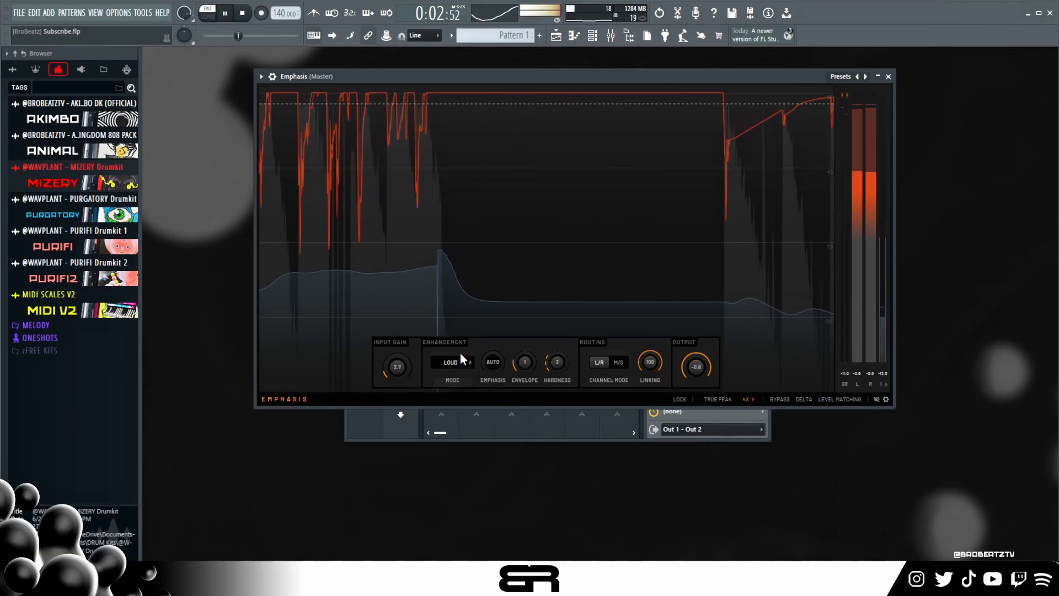
pyautogui.click(457, 389)
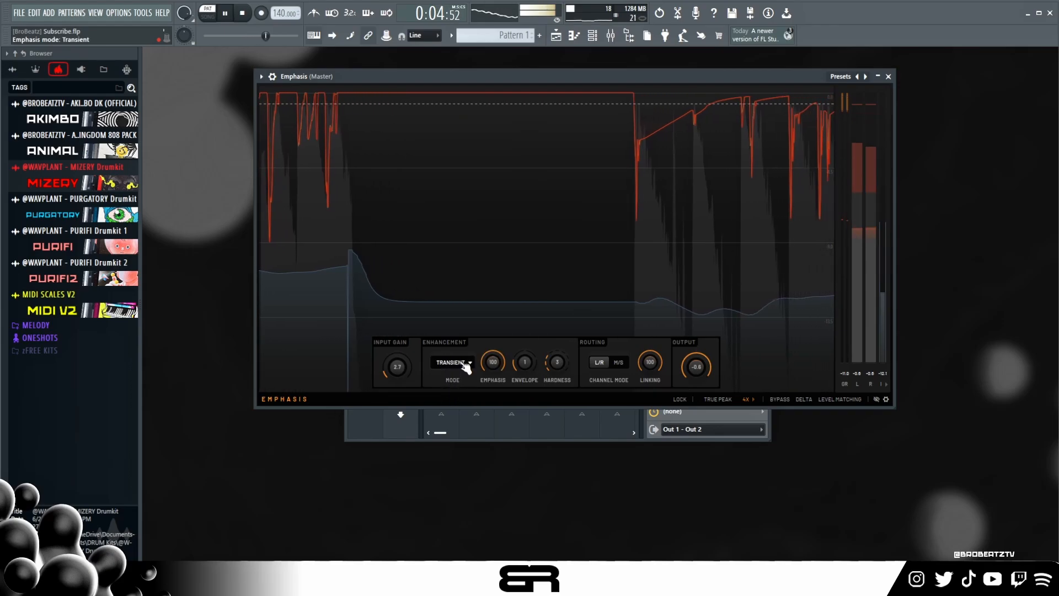
pyautogui.click(451, 362)
pyautogui.click(455, 401)
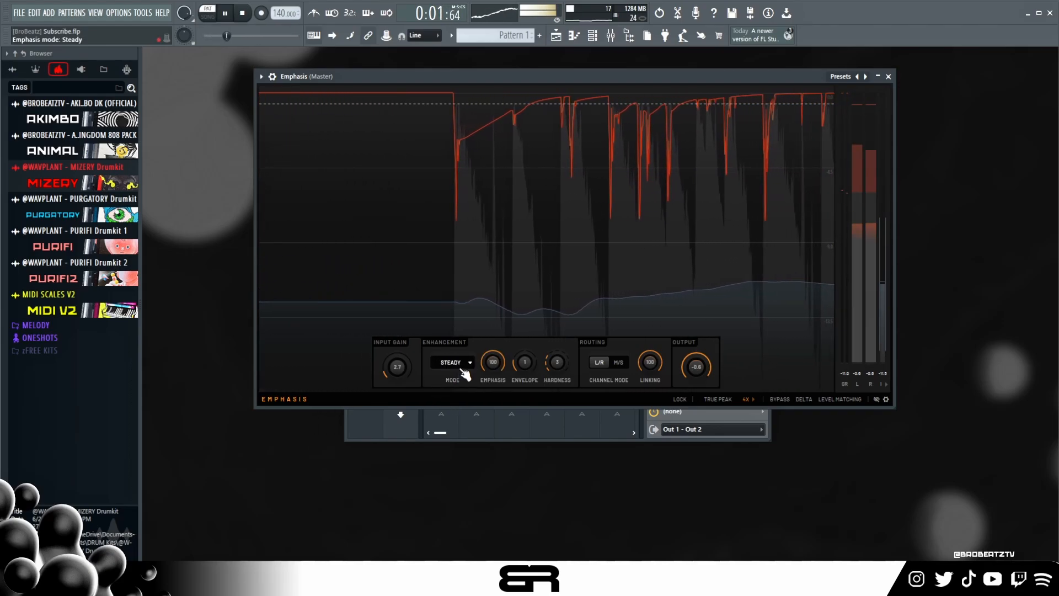
pyautogui.press('space')
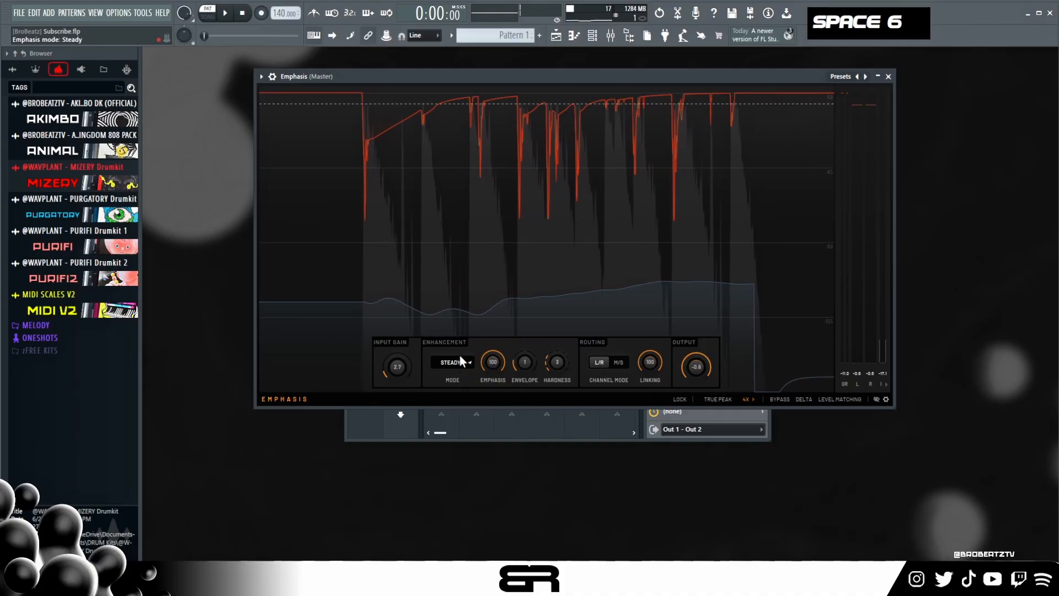
# - Set the Emphasis output ceiling to -0.8 dB and the input gain to 2.0 dB during playback, and close the effect
pyautogui.press('space')
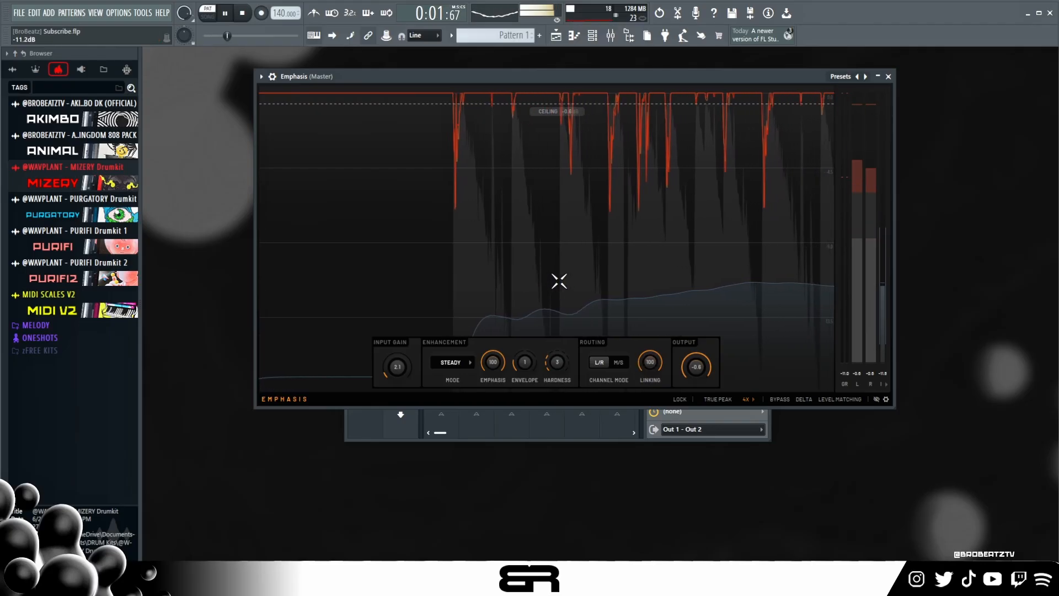
pyautogui.moveTo(691, 371)
pyautogui.mouseDown()
pyautogui.moveTo(690, 389)
pyautogui.moveTo(693, 369)
pyautogui.mouseUp()
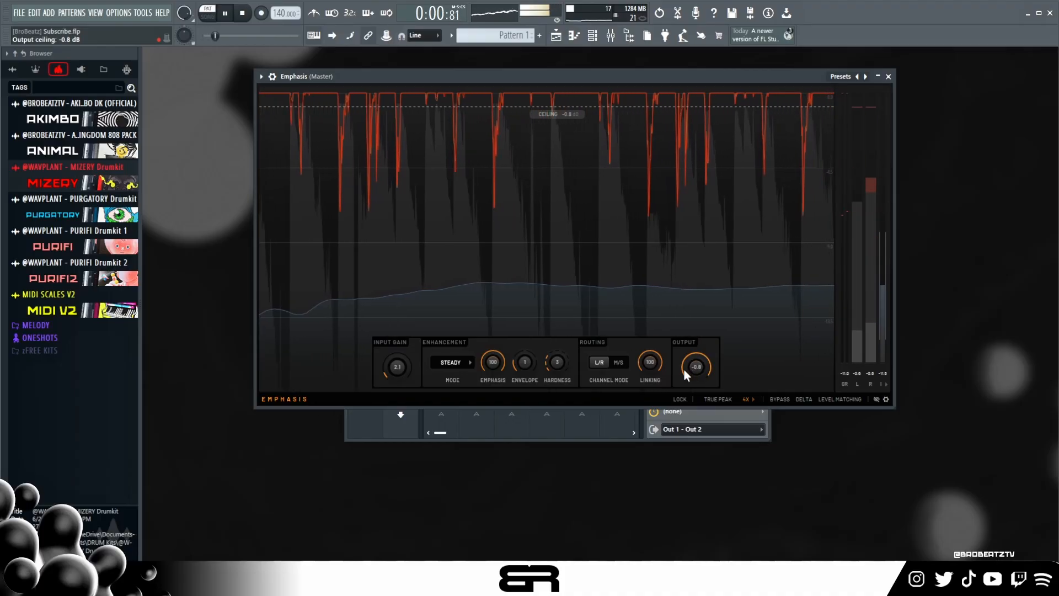
pyautogui.moveTo(397, 367); pyautogui.dragTo(395, 368)
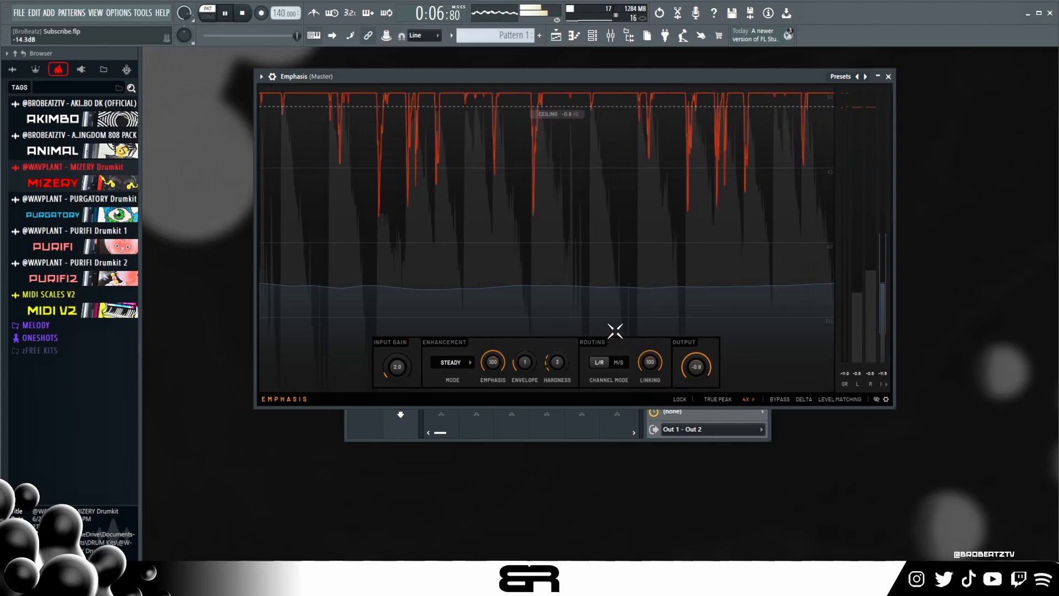
pyautogui.press('space')
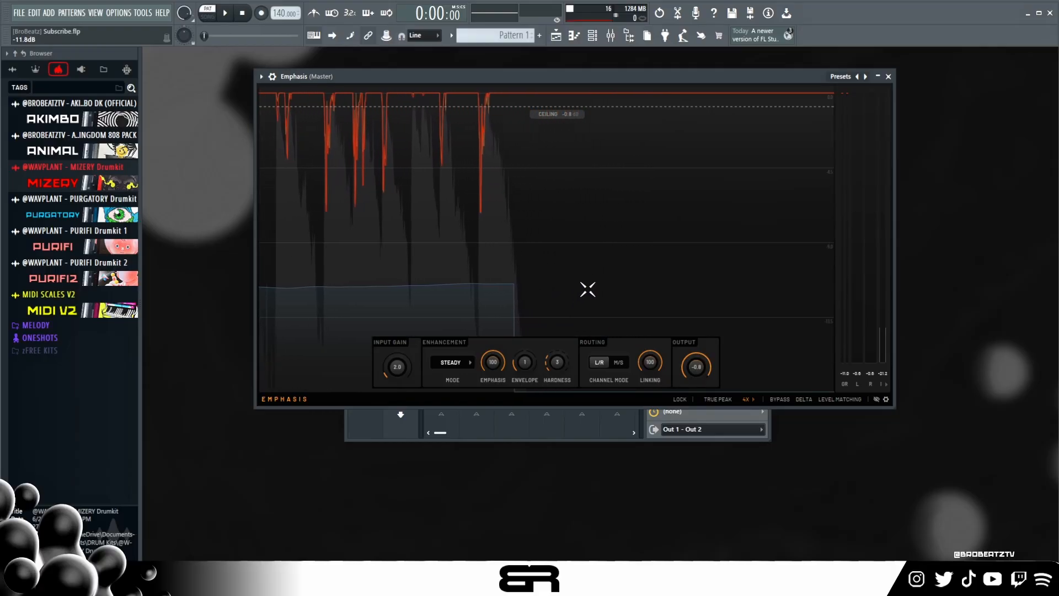
pyautogui.click(889, 77)
# - Open the channel rack and examine the Kepler Exo synths on the Organ 1 and Choir channels
pyautogui.click(595, 38)
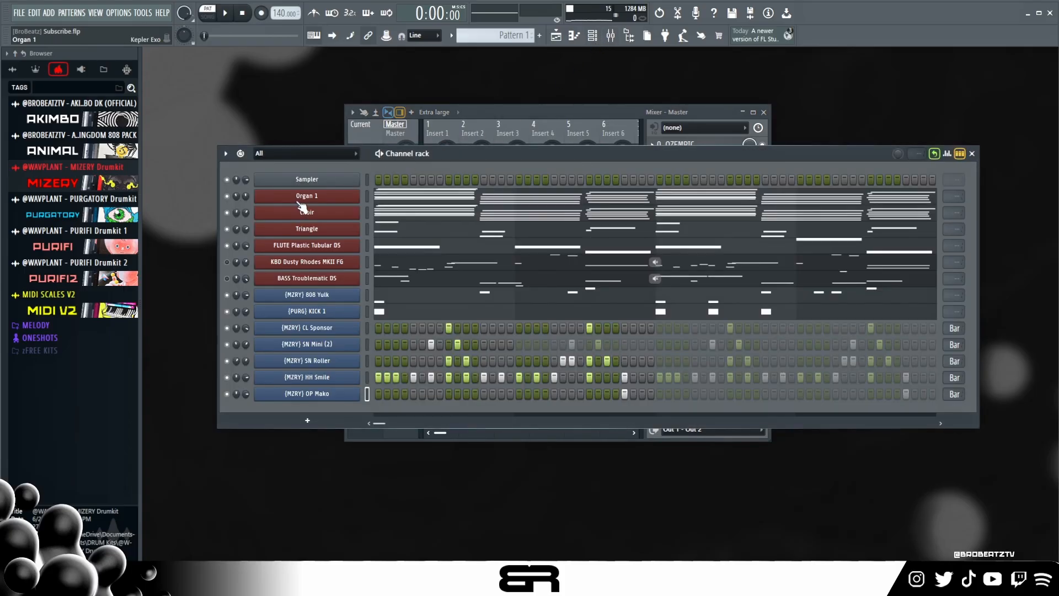
pyautogui.click(307, 196)
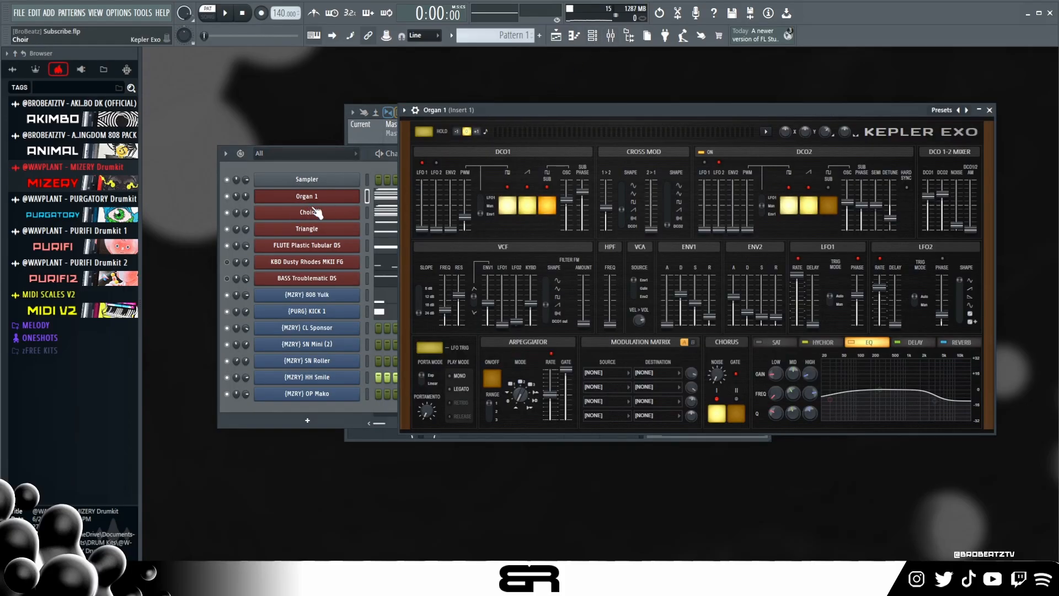
pyautogui.click(307, 212)
pyautogui.moveTo(433, 105); pyautogui.dragTo(526, 125)
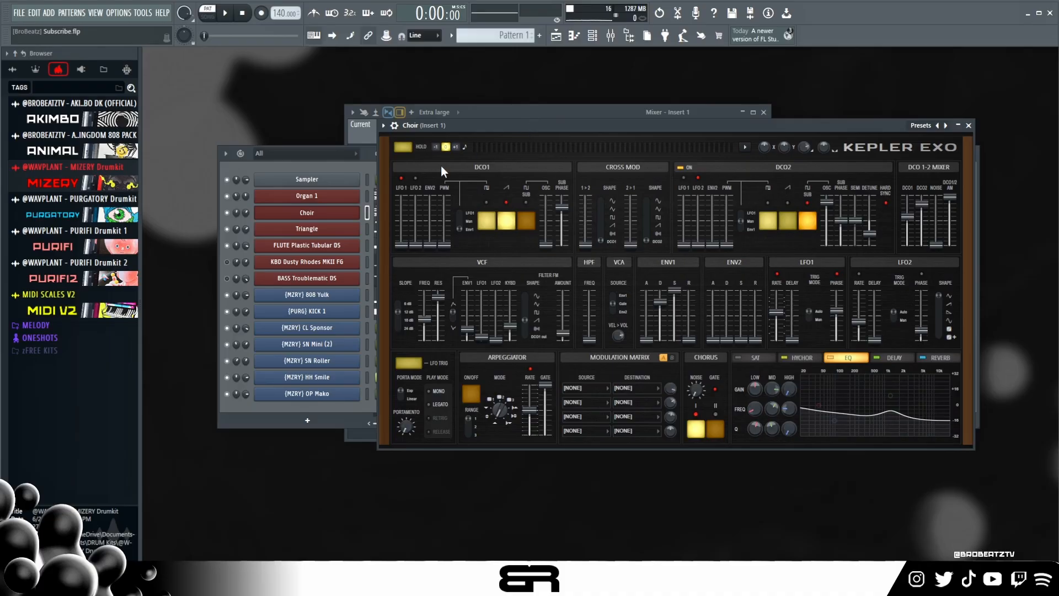
# - View the FLUTE Plastic Tubular DS and Triangle instruments, and return to the Choir synth with its window beside the channel names
pyautogui.click(317, 246)
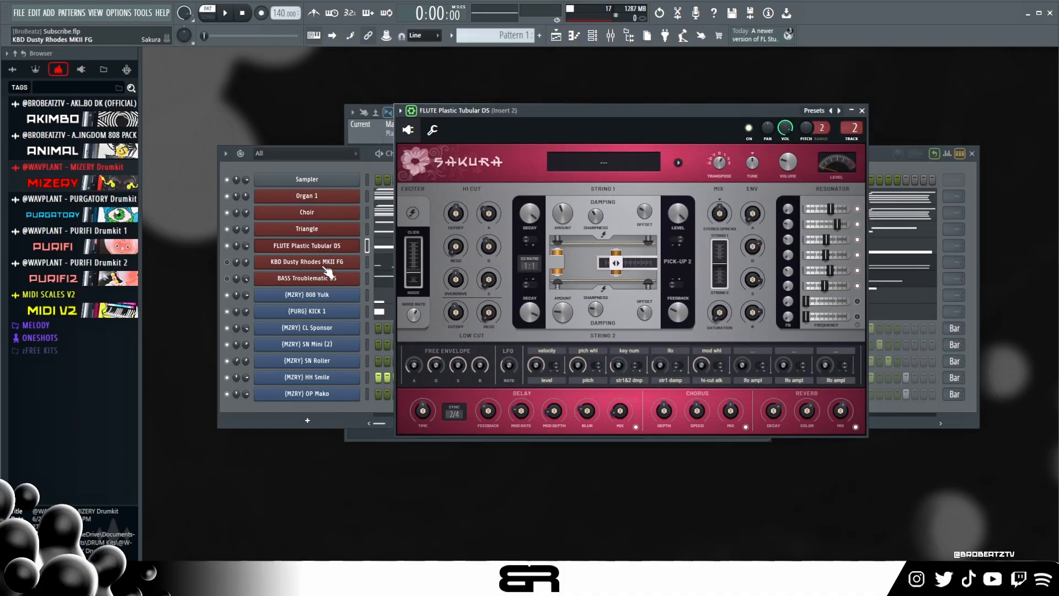
pyautogui.click(314, 231)
pyautogui.click(305, 214)
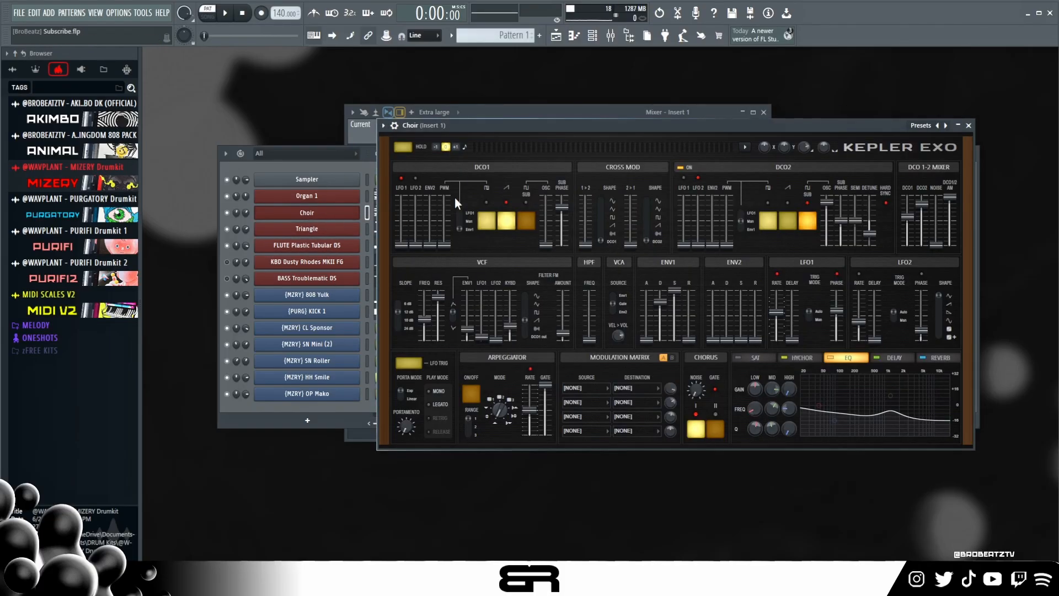
pyautogui.moveTo(478, 127)
pyautogui.mouseDown()
pyautogui.moveTo(473, 149)
pyautogui.moveTo(403, 160)
pyautogui.moveTo(468, 158)
pyautogui.moveTo(479, 191)
pyautogui.moveTo(474, 141)
pyautogui.mouseUp()
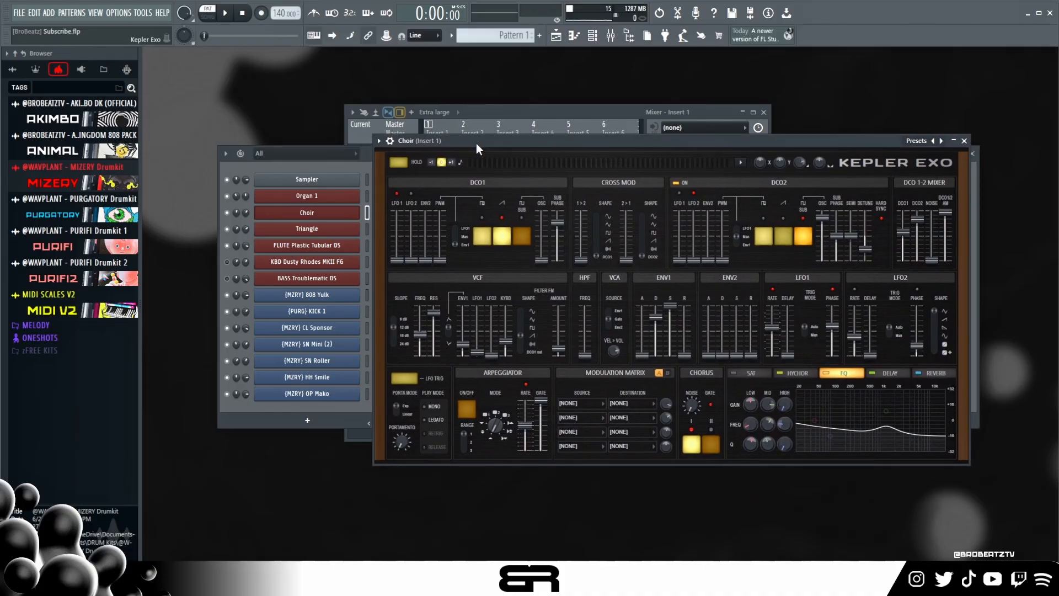
pyautogui.moveTo(475, 144)
pyautogui.mouseDown()
pyautogui.moveTo(477, 189)
pyautogui.moveTo(472, 135)
pyautogui.moveTo(581, 161)
pyautogui.moveTo(472, 143)
pyautogui.mouseUp()
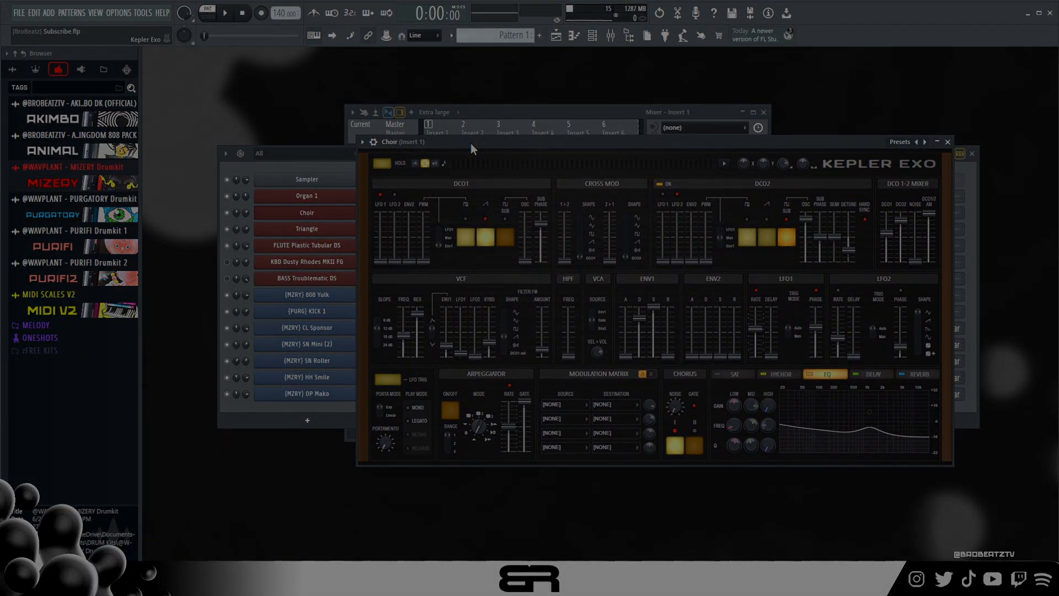